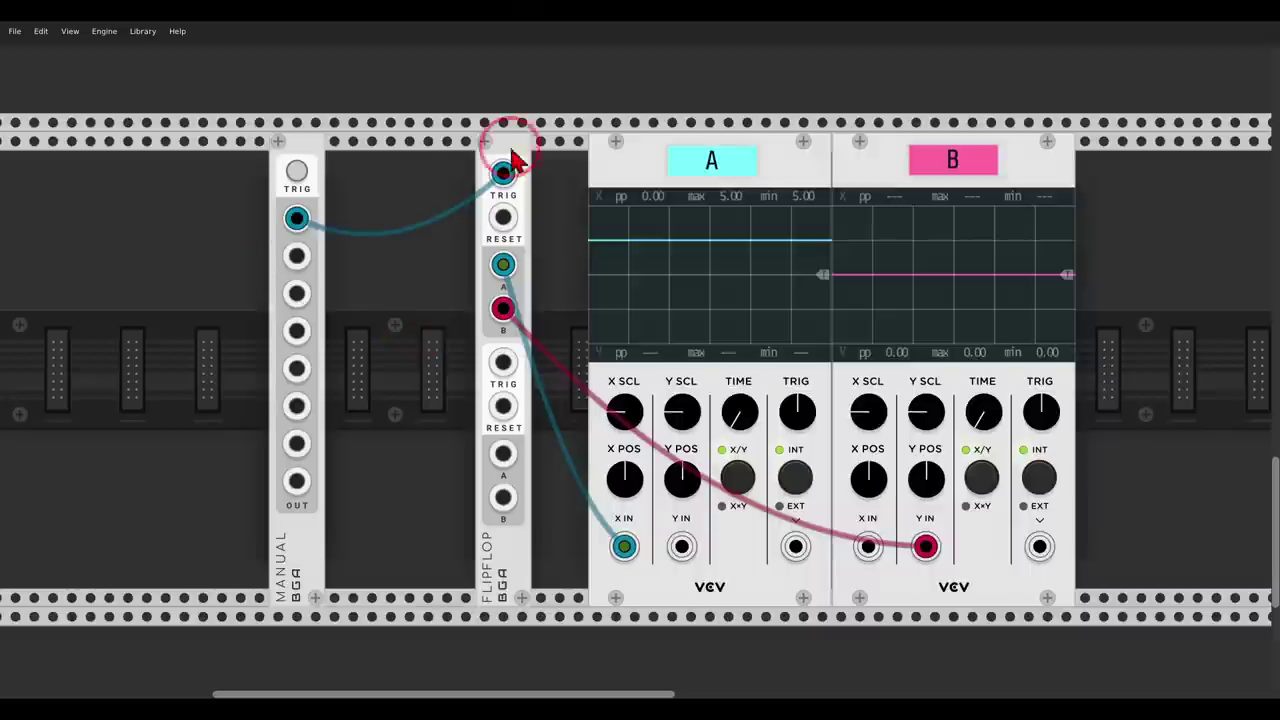
mouse_move(555, 129)
mouse_down()
mouse_move(464, 248)
mouse_move(576, 178)
mouse_move(544, 145)
mouse_up()
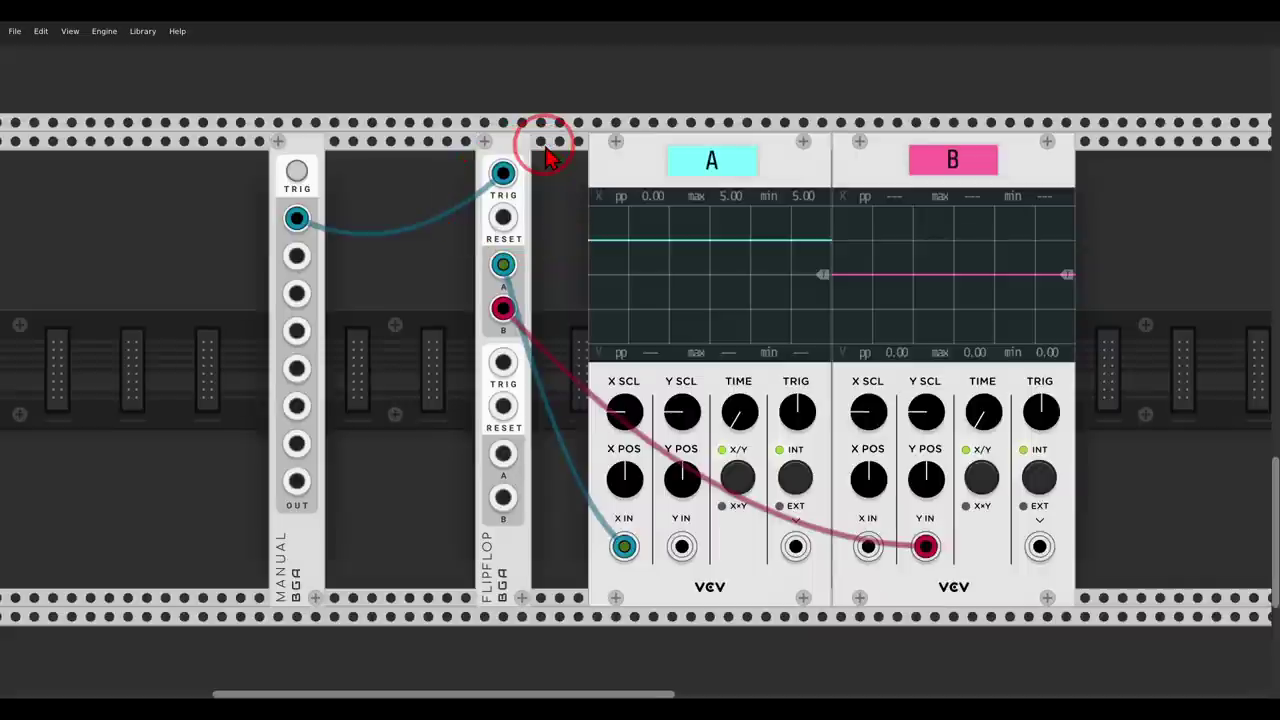
mouse_move(548, 240)
mouse_down()
mouse_move(551, 251)
mouse_move(425, 312)
mouse_move(520, 318)
mouse_up()
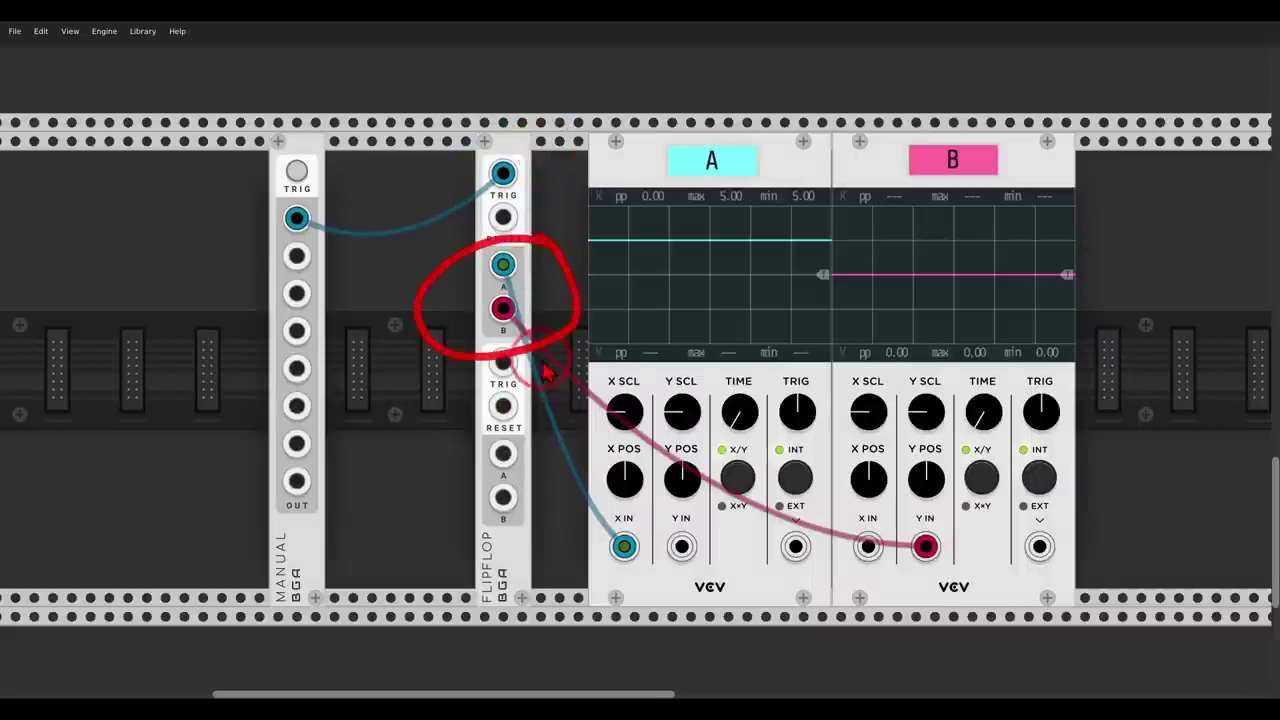
mouse_move(540, 432)
mouse_down()
mouse_move(455, 501)
mouse_move(530, 455)
mouse_up()
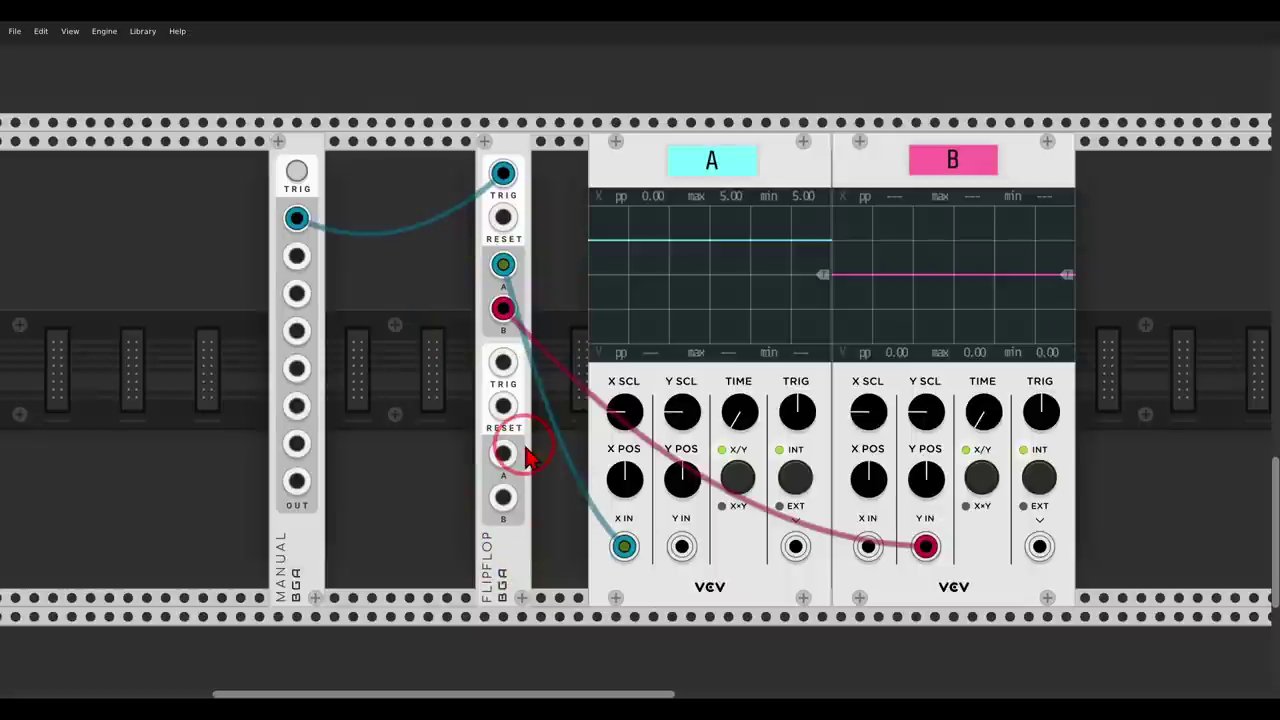
mouse_move(512, 232)
mouse_down()
mouse_move(488, 290)
mouse_move(531, 290)
mouse_move(523, 265)
mouse_move(600, 512)
mouse_up()
mouse_move(597, 448)
mouse_down()
mouse_move(599, 500)
mouse_move(605, 472)
mouse_move(568, 507)
mouse_up()
mouse_move(740, 103)
mouse_down()
mouse_move(645, 145)
mouse_move(775, 236)
mouse_move(780, 140)
mouse_move(745, 108)
mouse_up()
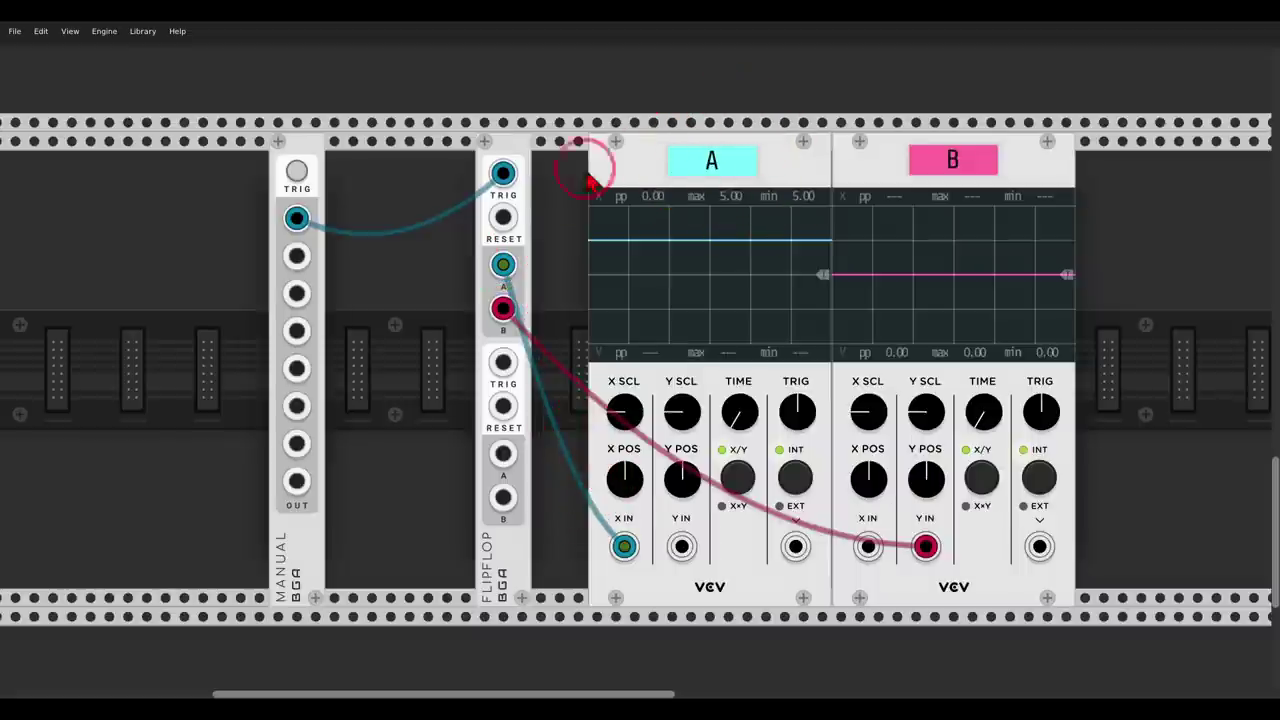
mouse_move(528, 283)
mouse_down()
mouse_move(475, 292)
mouse_move(493, 355)
mouse_move(533, 322)
mouse_move(523, 305)
mouse_move(525, 327)
mouse_move(702, 444)
mouse_move(910, 540)
mouse_up()
drag(910, 540, 870, 549)
mouse_move(970, 128)
mouse_down()
mouse_move(876, 183)
mouse_move(1043, 243)
mouse_move(1006, 124)
mouse_move(955, 108)
mouse_up()
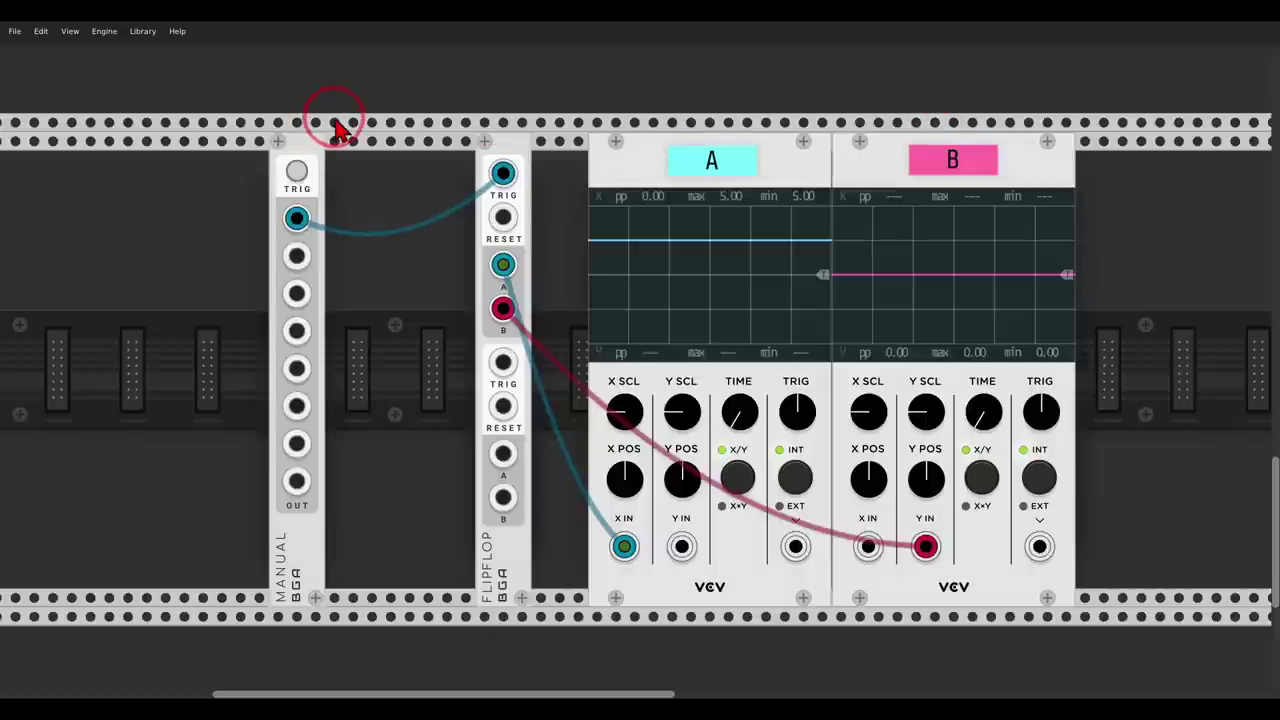
mouse_move(318, 115)
mouse_down()
mouse_move(250, 211)
mouse_move(356, 240)
mouse_move(318, 120)
mouse_up()
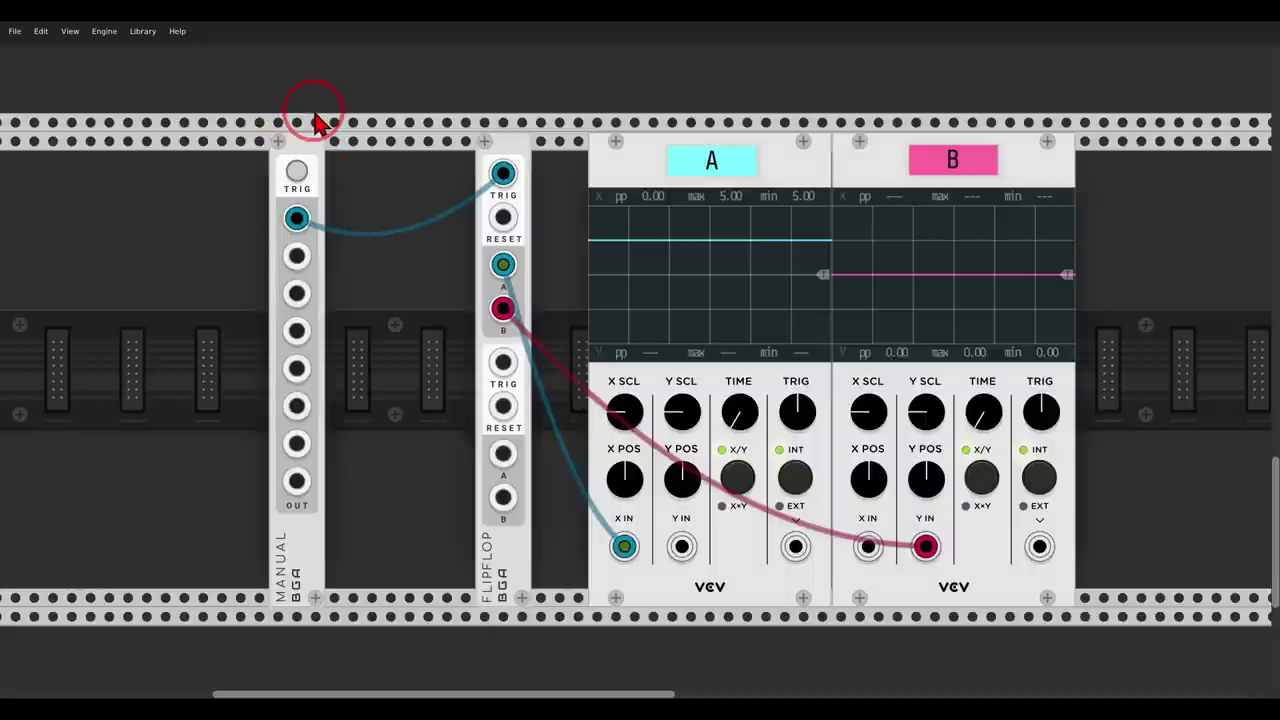
mouse_move(795, 195)
mouse_down()
mouse_move(826, 200)
mouse_move(612, 208)
mouse_move(580, 278)
mouse_move(724, 316)
mouse_move(855, 228)
mouse_up()
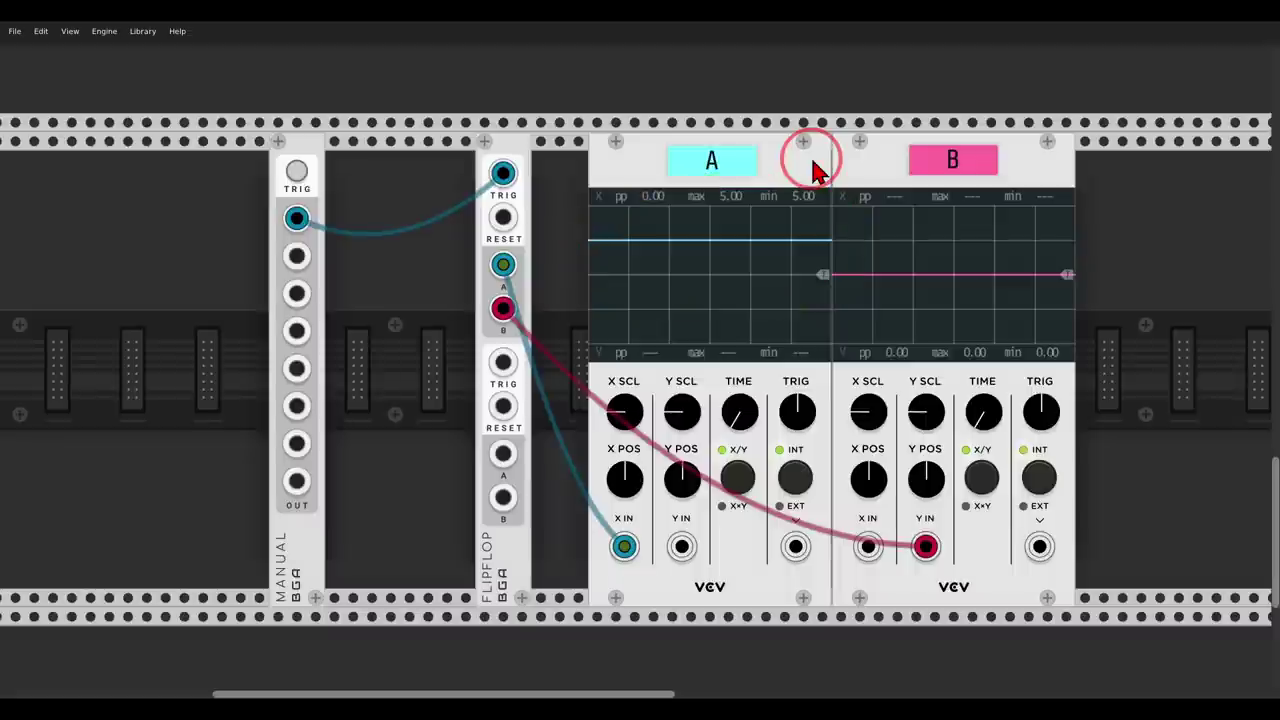
Step: Fire the MANUAL module's trigger repeatedly to examine how the flip-flop's A and B outputs alternate on the two scopes
click(297, 172)
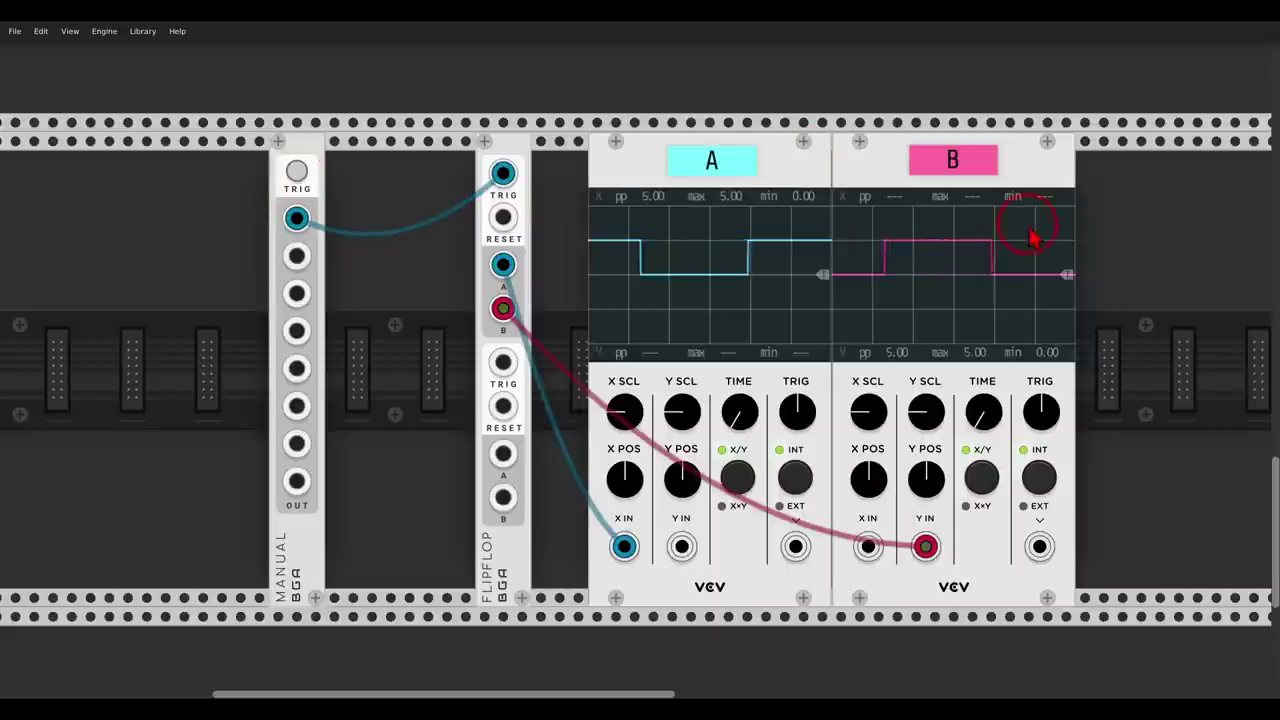
mouse_move(1048, 214)
mouse_down()
mouse_move(925, 205)
mouse_move(833, 270)
mouse_move(953, 345)
mouse_move(1067, 313)
mouse_move(1074, 245)
mouse_move(1050, 216)
mouse_up()
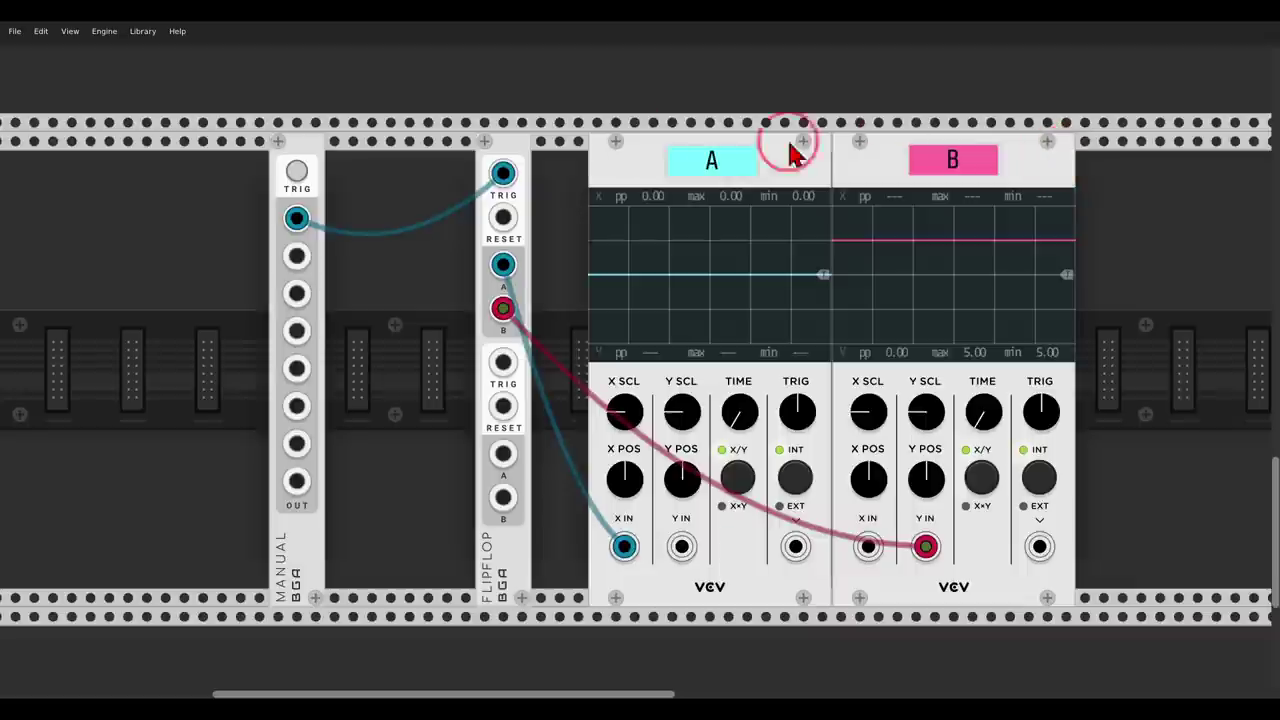
click(297, 173)
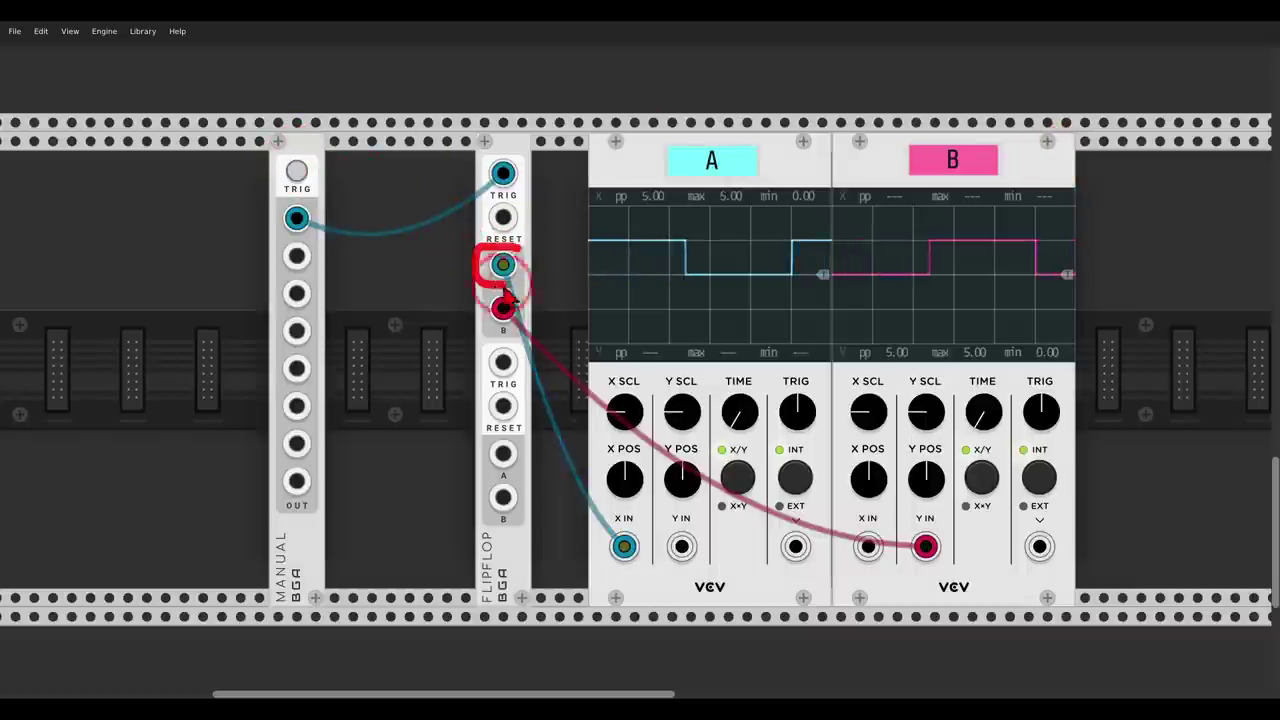
mouse_move(516, 276)
mouse_down()
mouse_move(613, 494)
mouse_move(587, 497)
mouse_up()
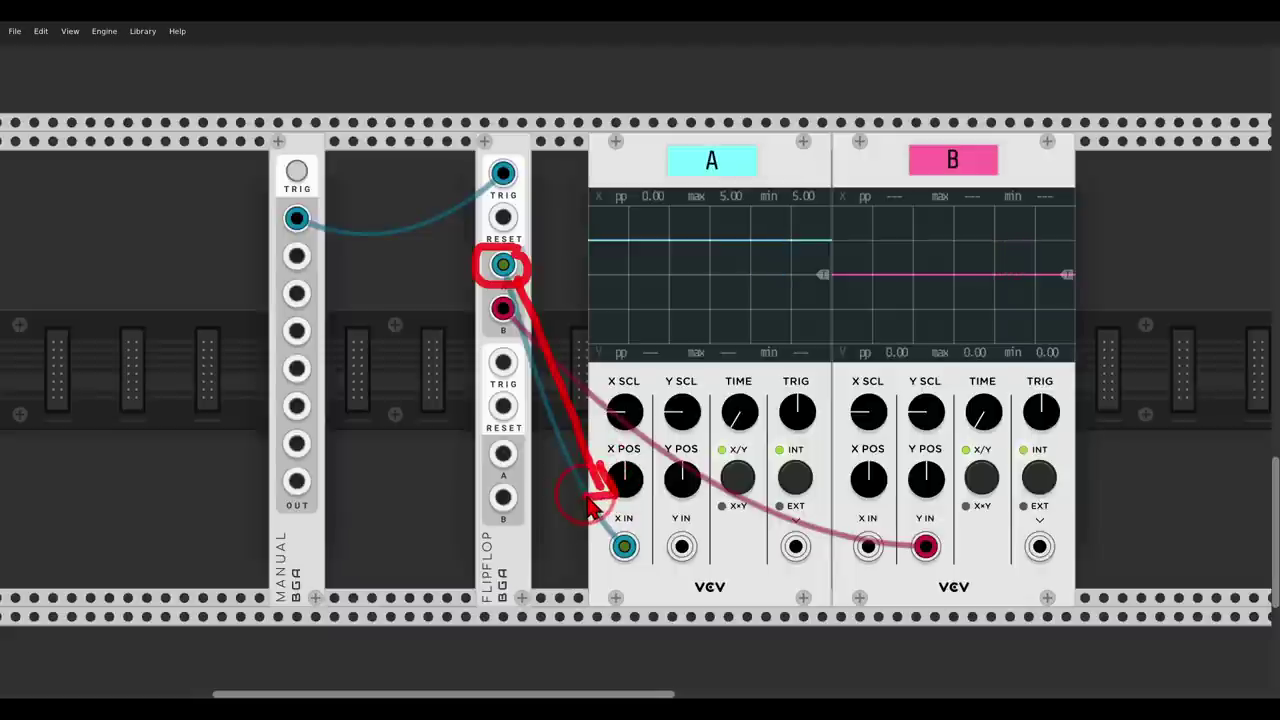
click(296, 171)
mouse_move(510, 292)
mouse_down()
mouse_move(480, 342)
mouse_move(537, 320)
mouse_move(536, 342)
mouse_move(854, 532)
mouse_move(843, 495)
mouse_move(863, 539)
mouse_move(823, 537)
mouse_up()
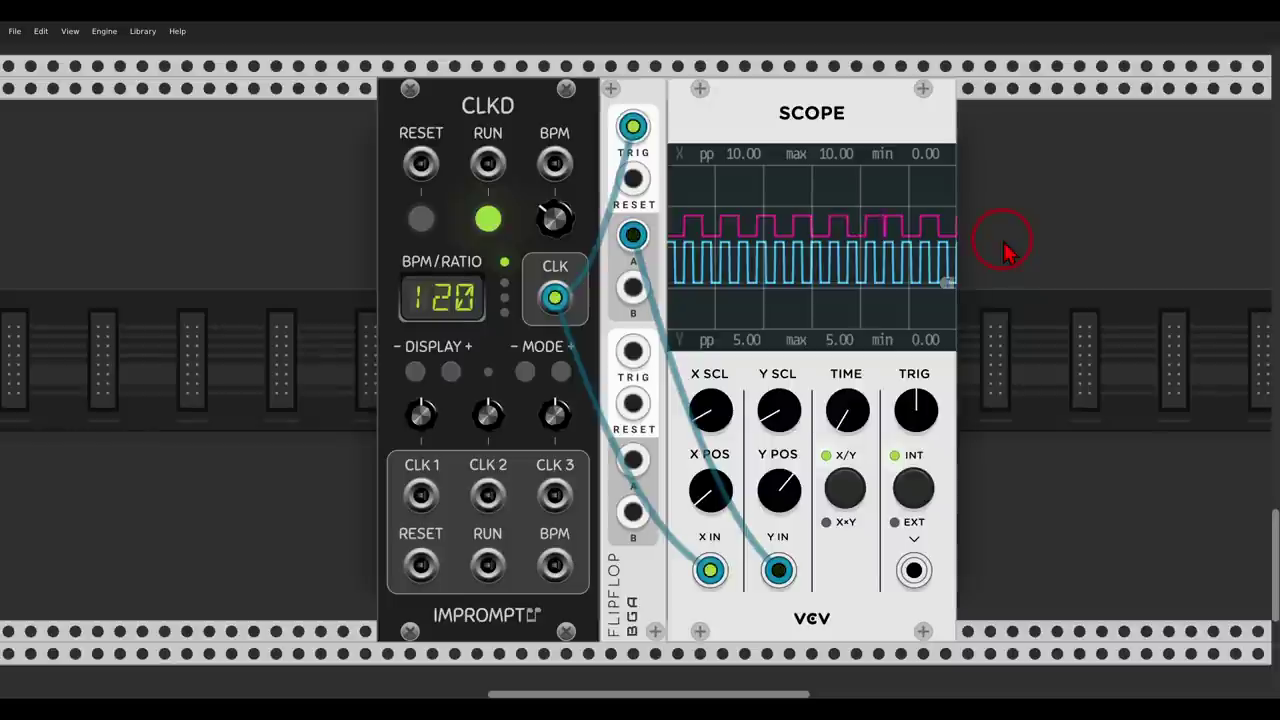
mouse_move(996, 212)
mouse_down()
mouse_move(920, 180)
mouse_move(926, 340)
mouse_move(950, 220)
mouse_up()
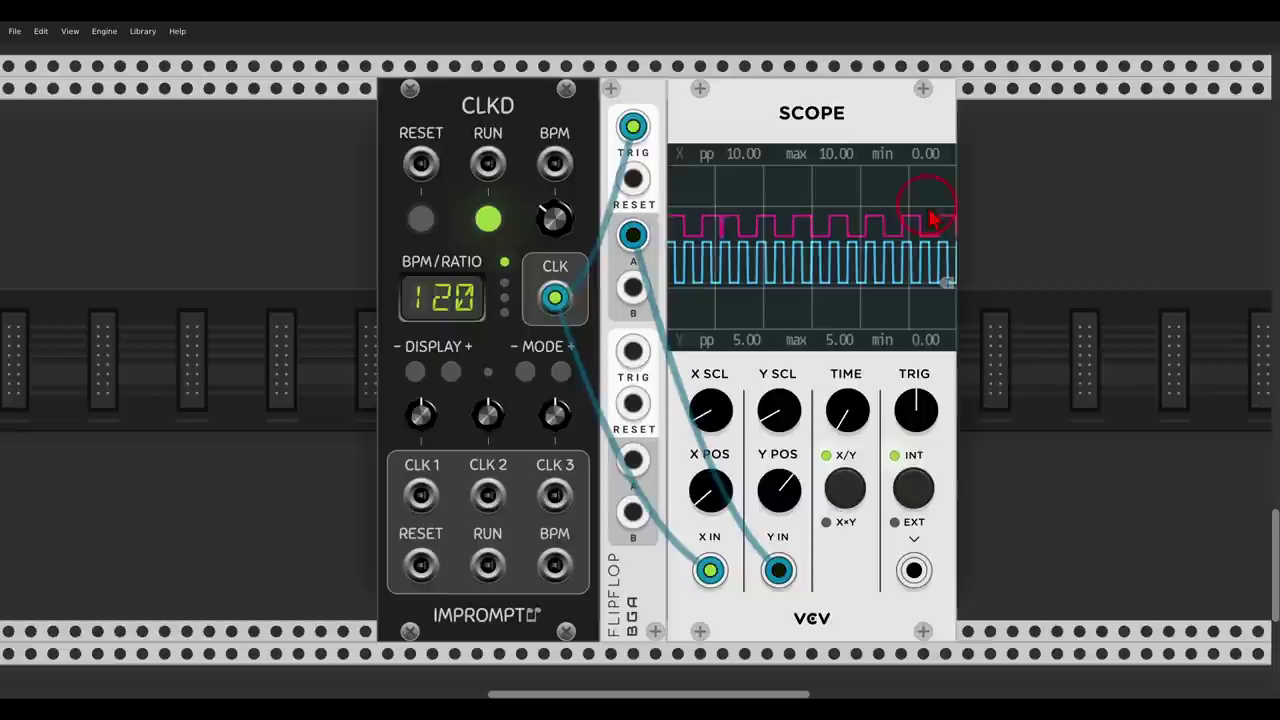
mouse_move(585, 272)
mouse_down()
mouse_move(520, 308)
mouse_move(528, 350)
mouse_move(582, 326)
mouse_move(580, 290)
mouse_move(672, 300)
mouse_up()
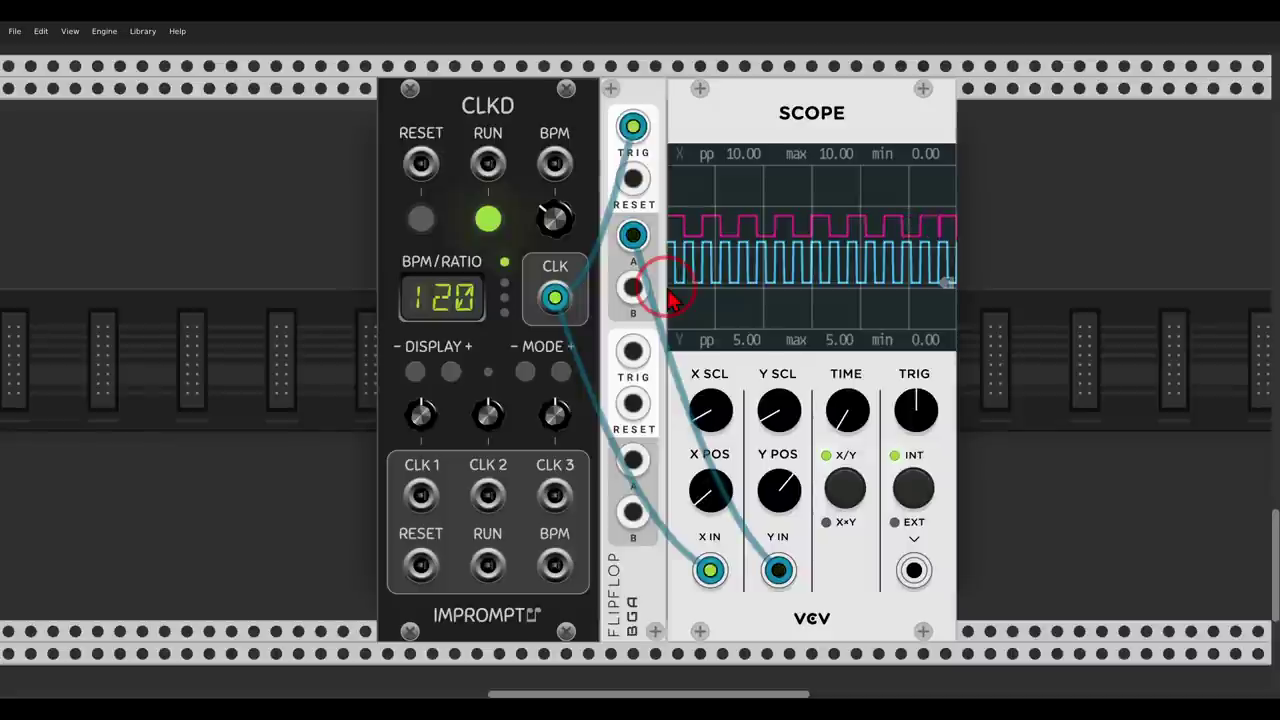
mouse_move(615, 252)
mouse_down()
mouse_move(595, 245)
mouse_move(640, 185)
mouse_move(620, 265)
mouse_move(660, 235)
mouse_move(740, 218)
mouse_move(708, 245)
mouse_up()
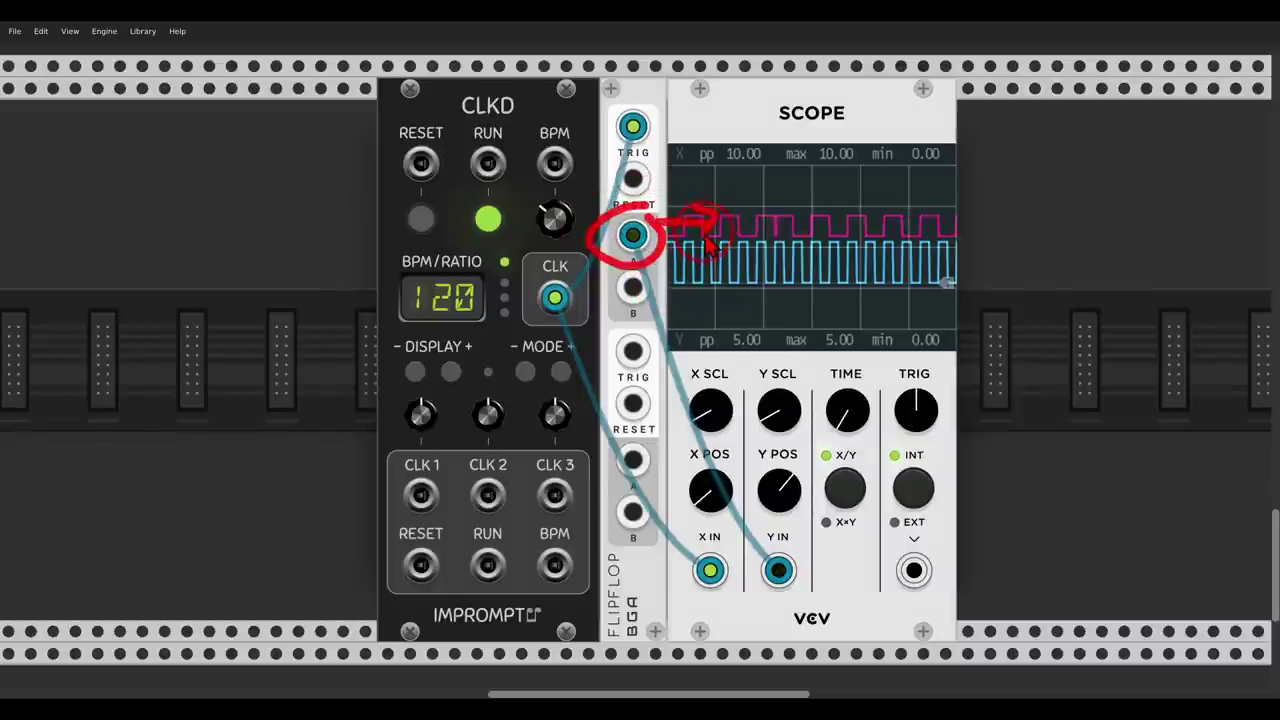
mouse_move(672, 104)
mouse_down()
mouse_move(615, 88)
mouse_move(640, 165)
mouse_move(660, 120)
mouse_up()
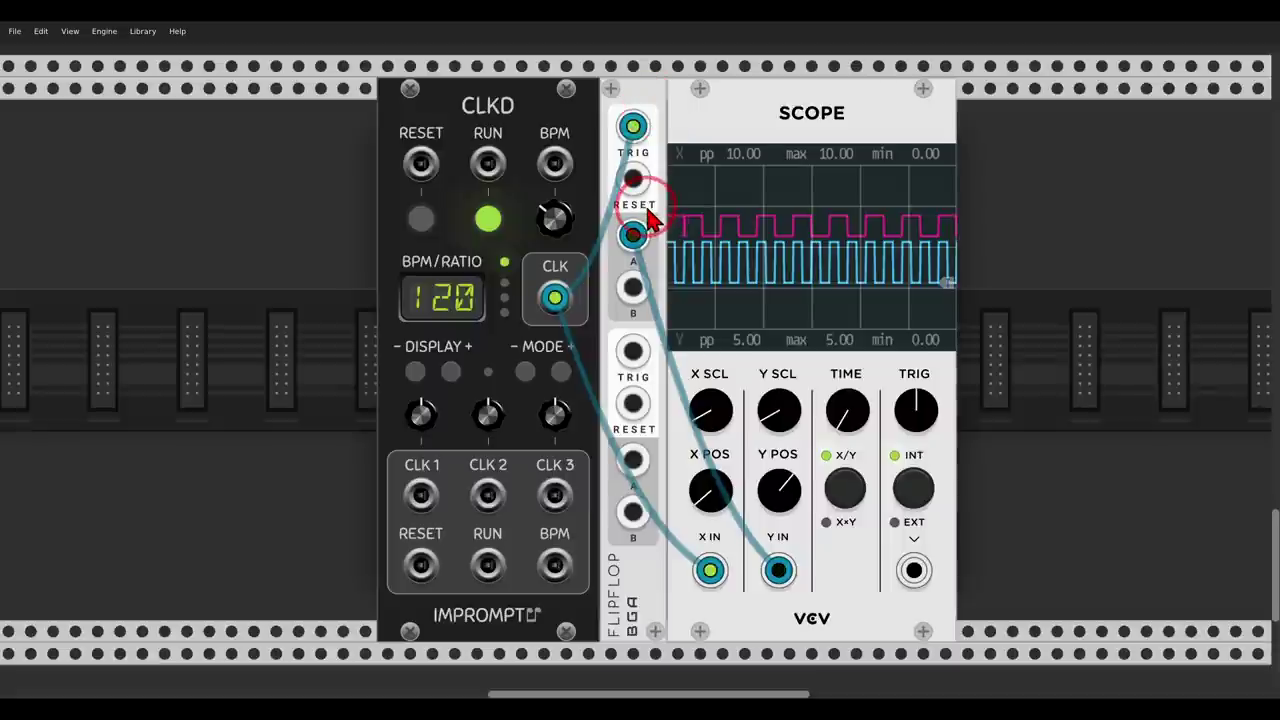
mouse_move(648, 222)
mouse_down()
mouse_move(615, 228)
mouse_move(633, 277)
mouse_move(655, 228)
mouse_move(641, 268)
mouse_move(603, 285)
mouse_move(656, 323)
mouse_move(655, 283)
mouse_up()
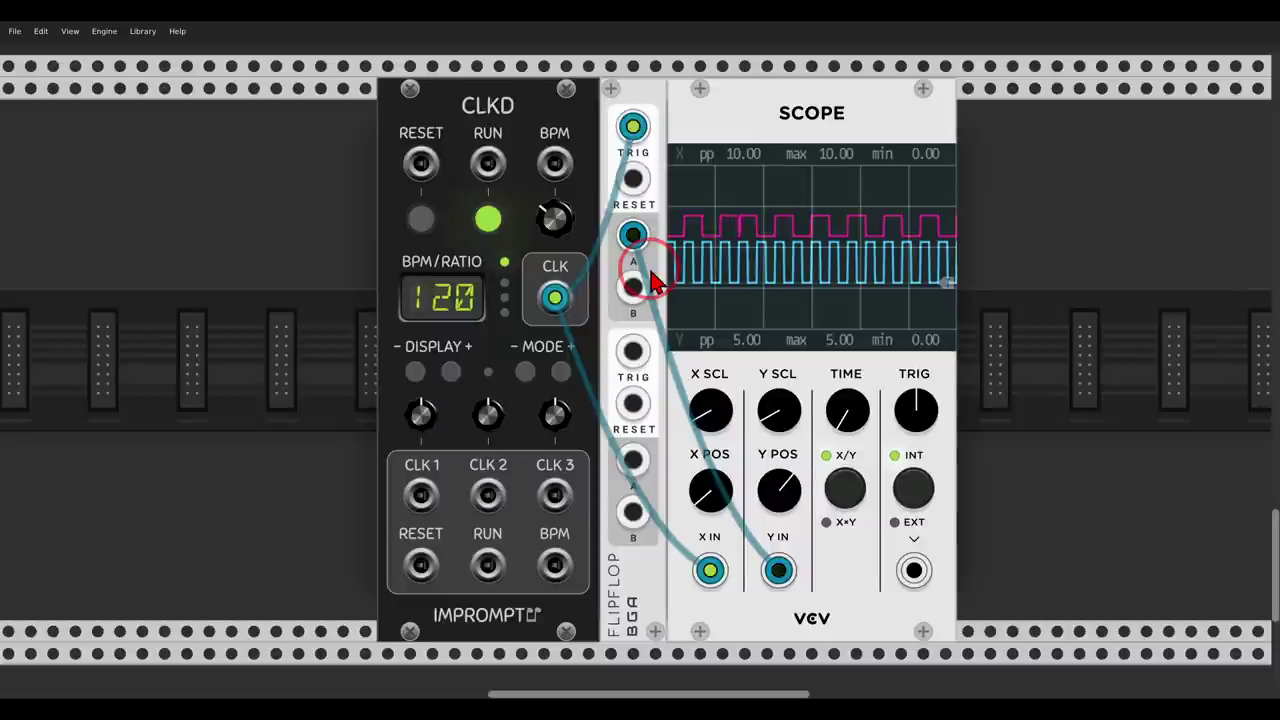
Step: Replace the clock signal at the scope's X input with the upper flip-flop's B output
click(707, 577)
drag(707, 582, 636, 292)
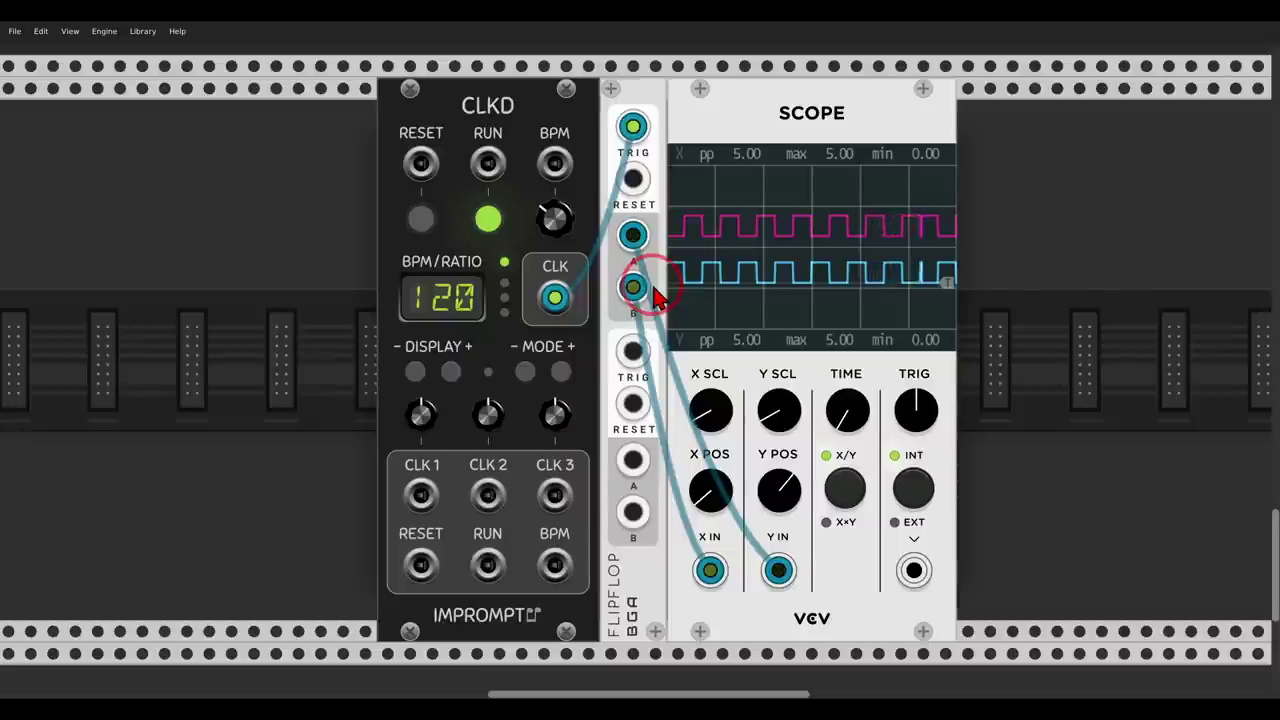
Step: Go to the Terrorform voice in the main patch and unmute its TRFM mixer channel
scroll(656, 294, down, 3)
scroll(447, 340, up, 10)
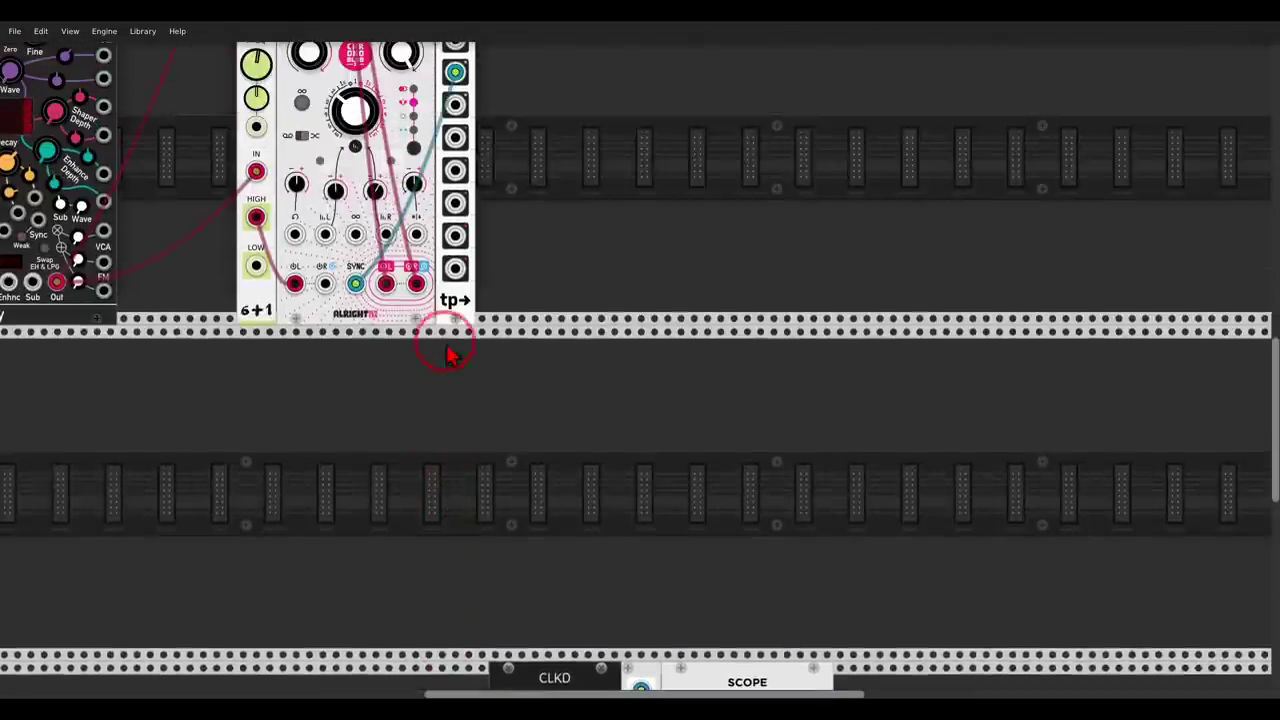
drag(447, 340, 1216, 462)
scroll(903, 331, up, 2)
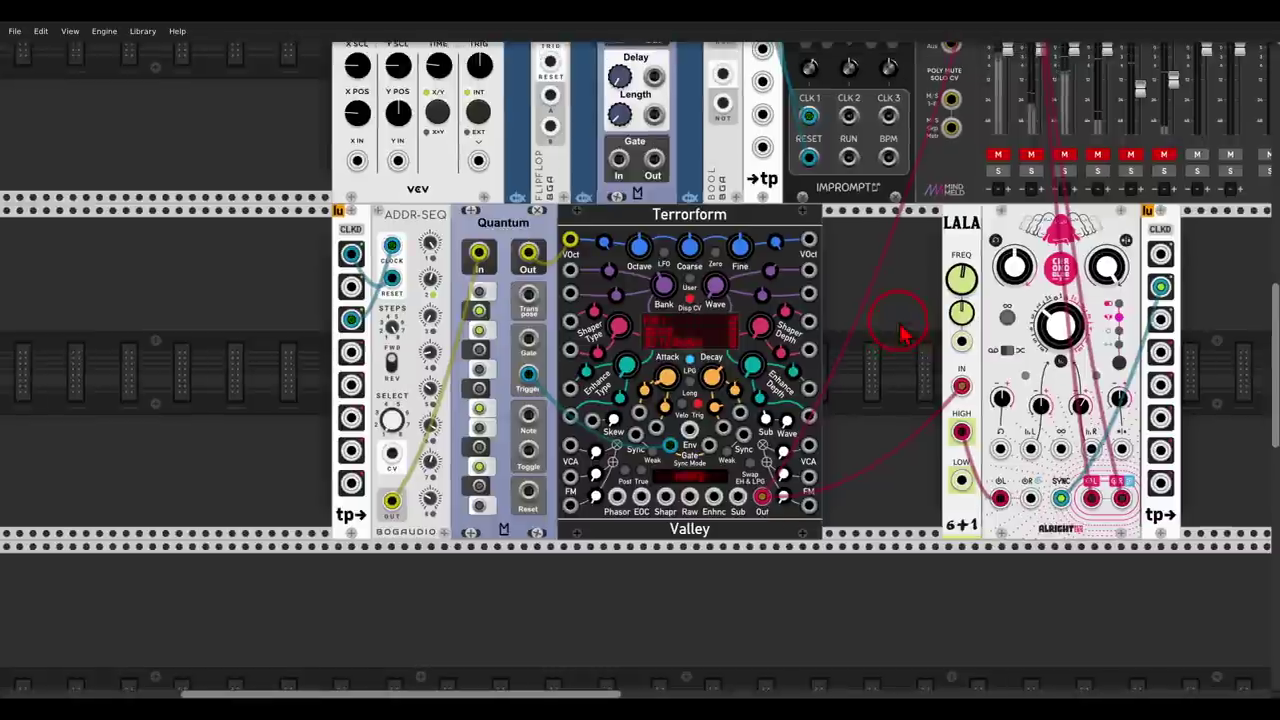
mouse_move(755, 200)
mouse_down()
mouse_move(771, 268)
mouse_move(757, 215)
mouse_up()
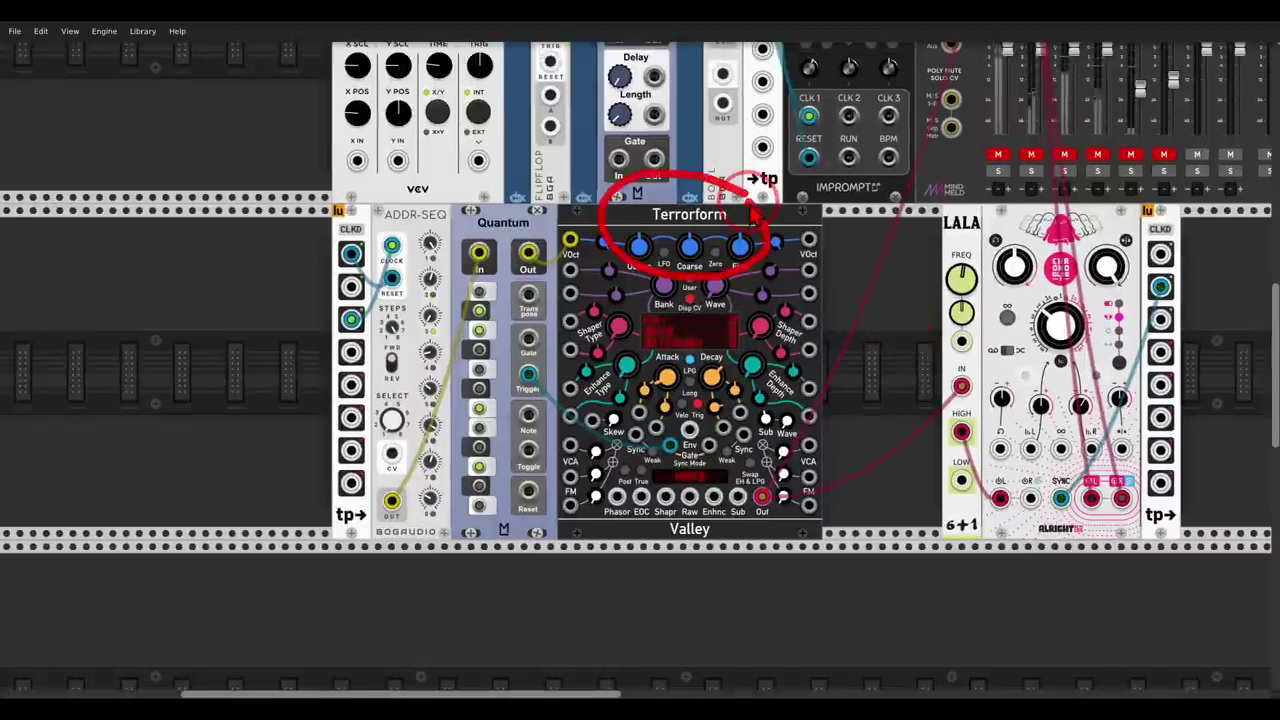
mouse_move(425, 186)
mouse_down()
mouse_move(382, 196)
mouse_move(637, 263)
mouse_move(605, 298)
mouse_up()
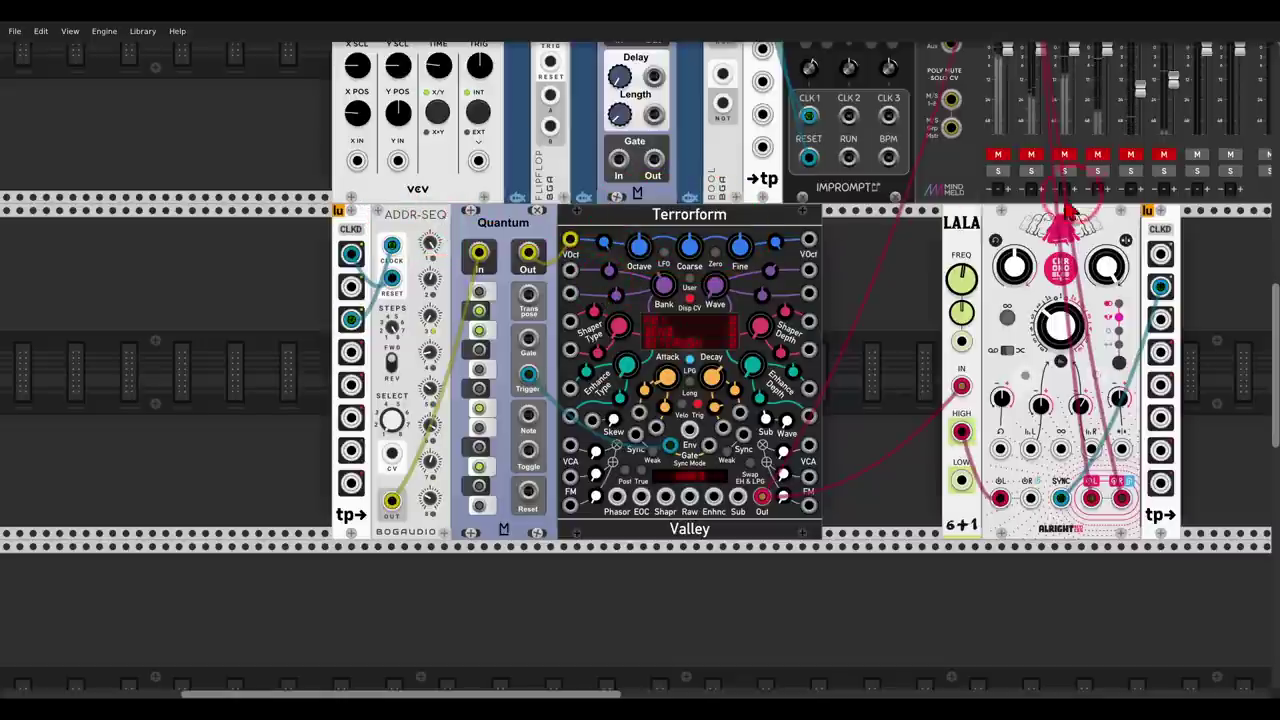
drag(795, 262, 797, 270)
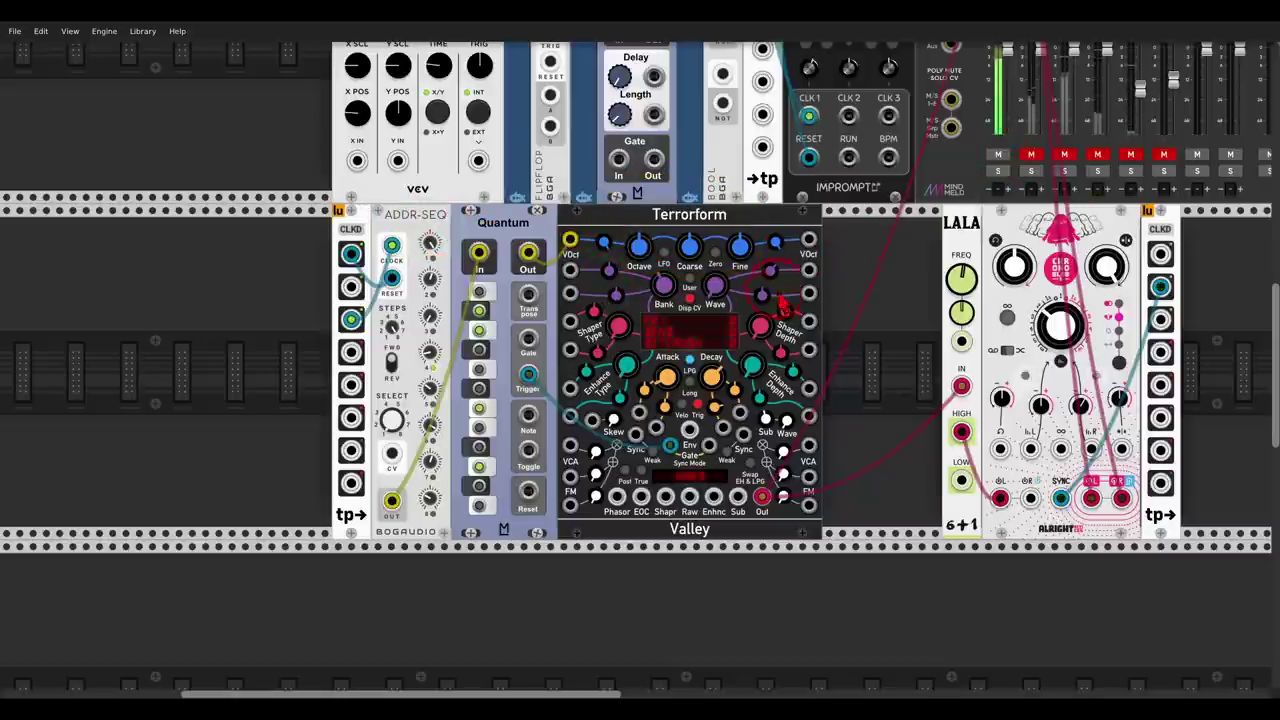
Step: Adjust Terrorform's Wave and lowpass gate Decay to vary the sound while the sequence plays
drag(753, 366, 753, 300)
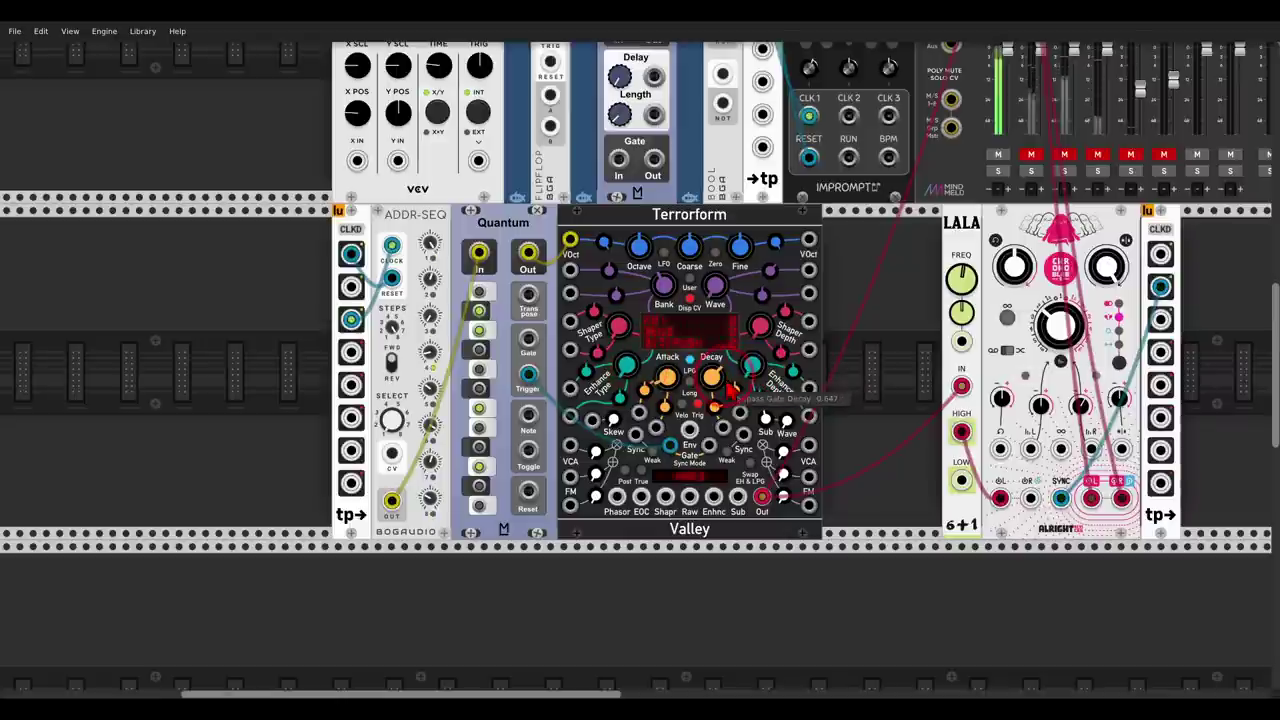
drag(712, 378, 712, 340)
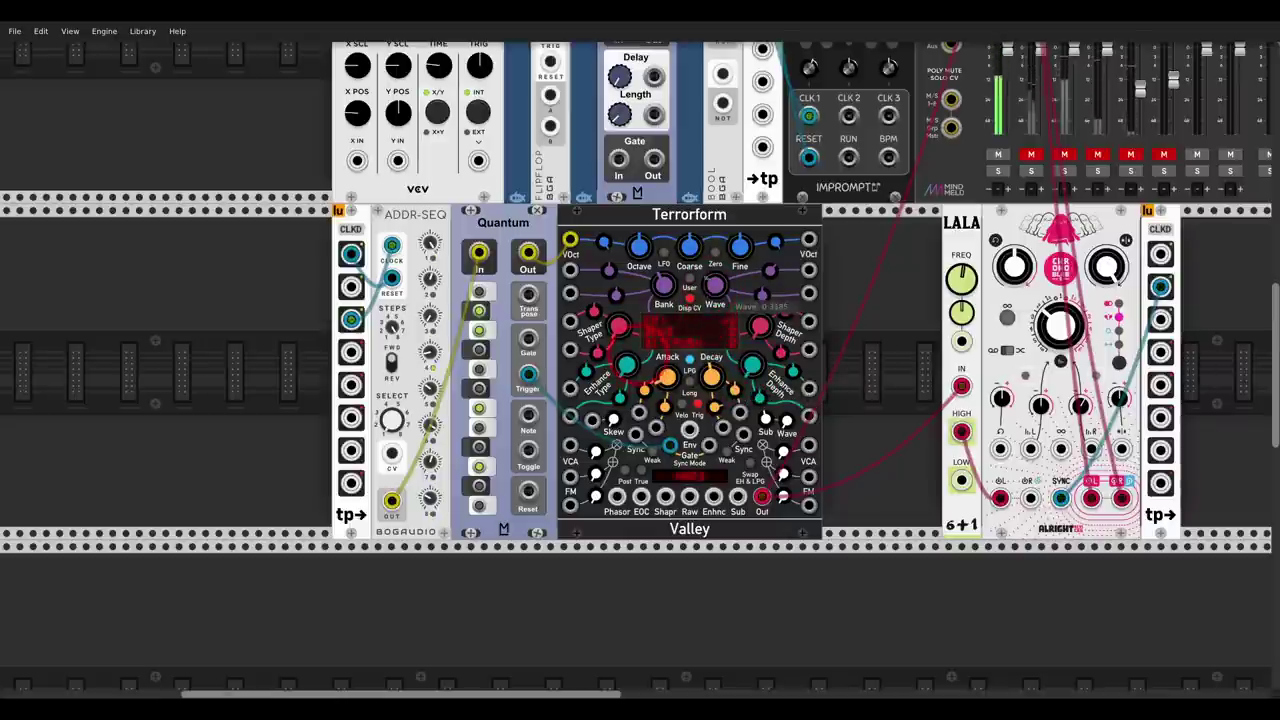
mouse_move(718, 388)
drag(718, 388, 718, 382)
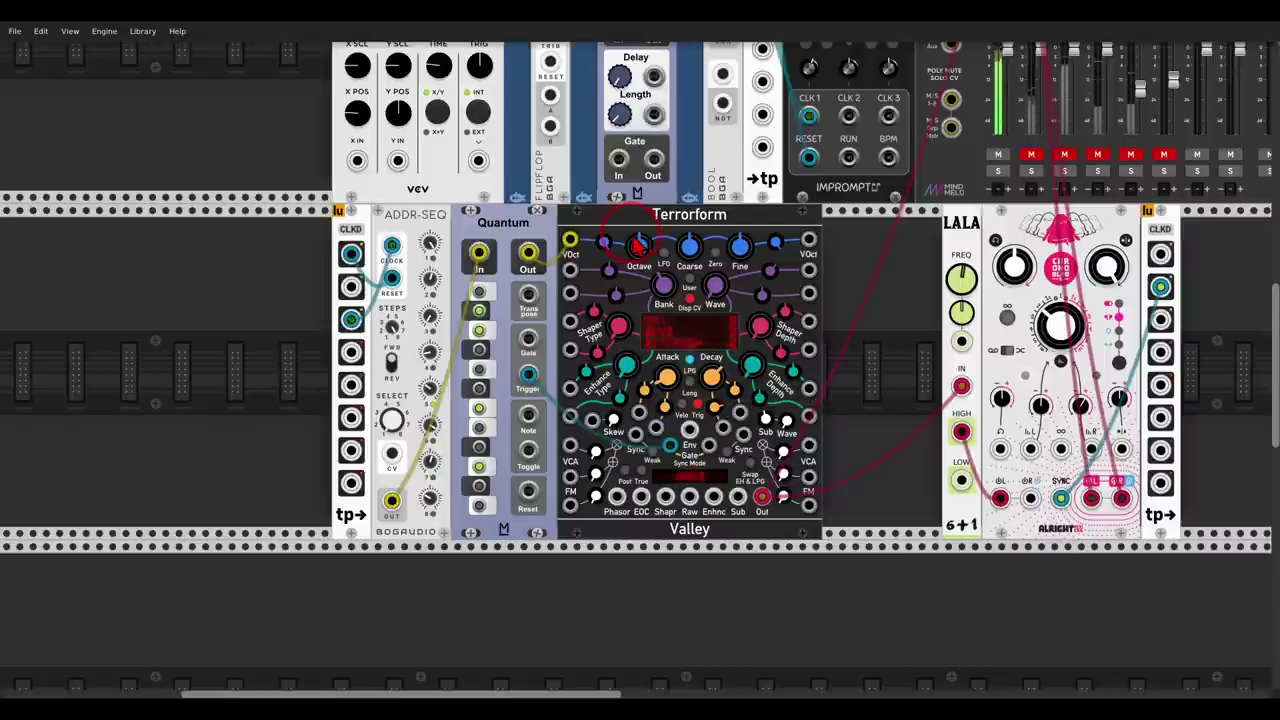
Step: Patch CLKD's CLK 1 output into the upper flip-flop's TRIG input, and its A and B outputs into the scope's X and Y inputs
scroll(635, 248, up, 5)
scroll(635, 248, up, 3)
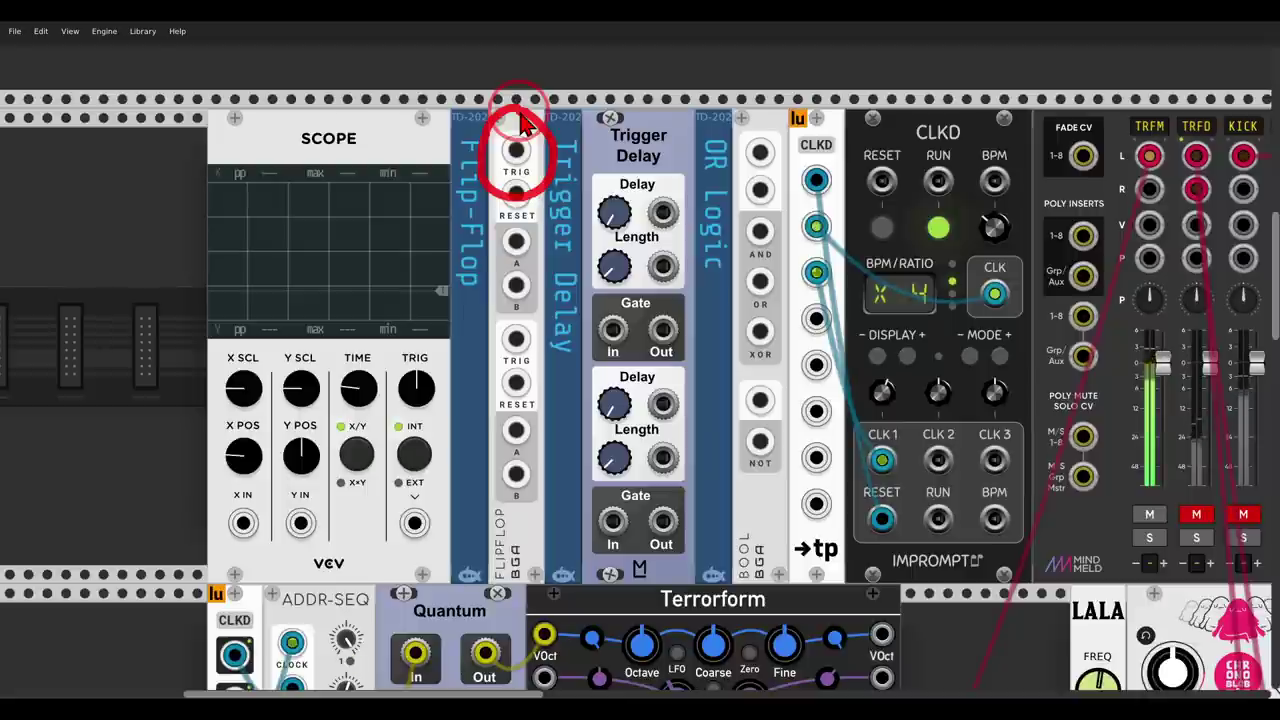
mouse_move(672, 120)
mouse_down()
mouse_move(599, 160)
mouse_move(686, 144)
mouse_up()
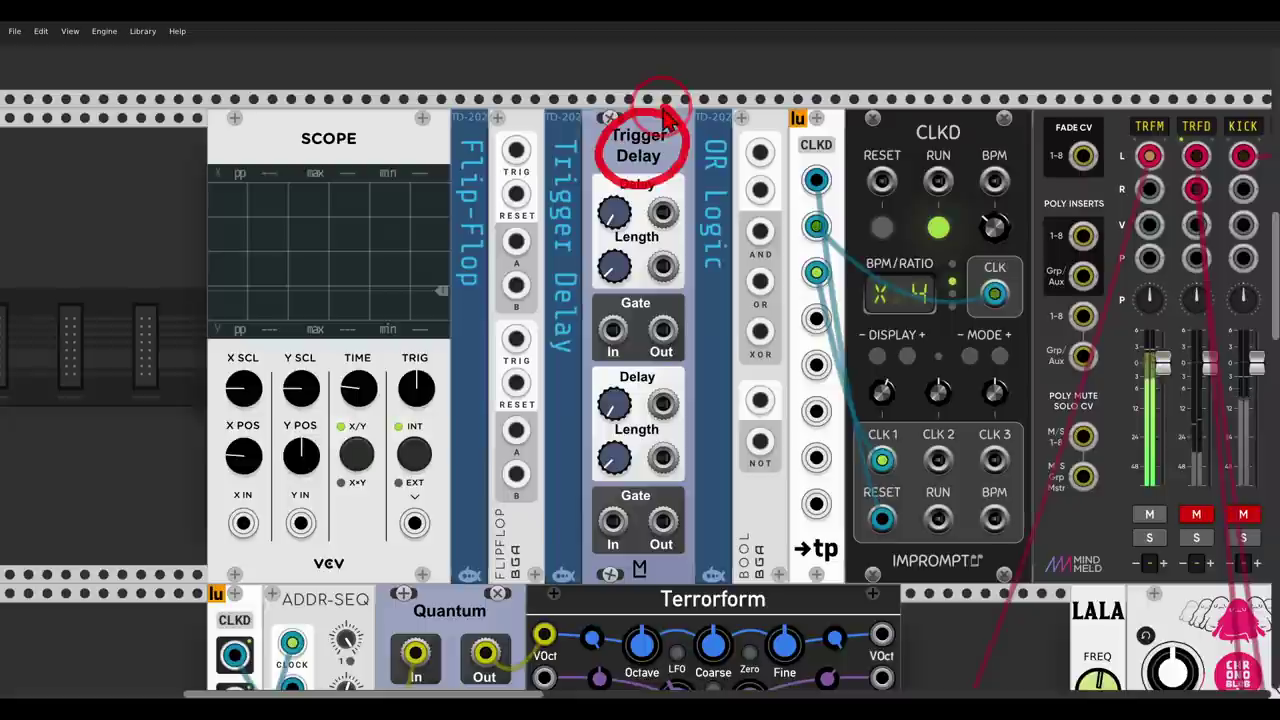
mouse_move(790, 105)
mouse_down()
mouse_move(773, 142)
mouse_move(690, 140)
mouse_move(760, 228)
mouse_move(805, 165)
mouse_move(785, 145)
mouse_up()
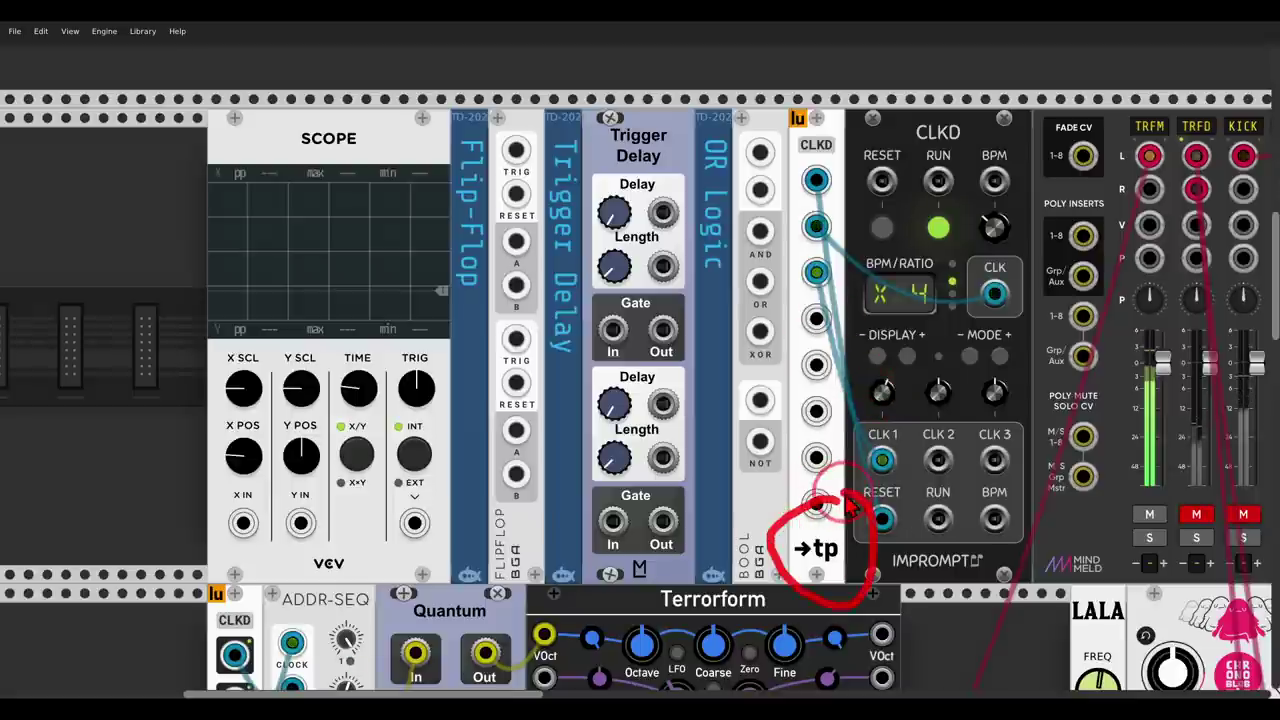
drag(814, 322, 518, 152)
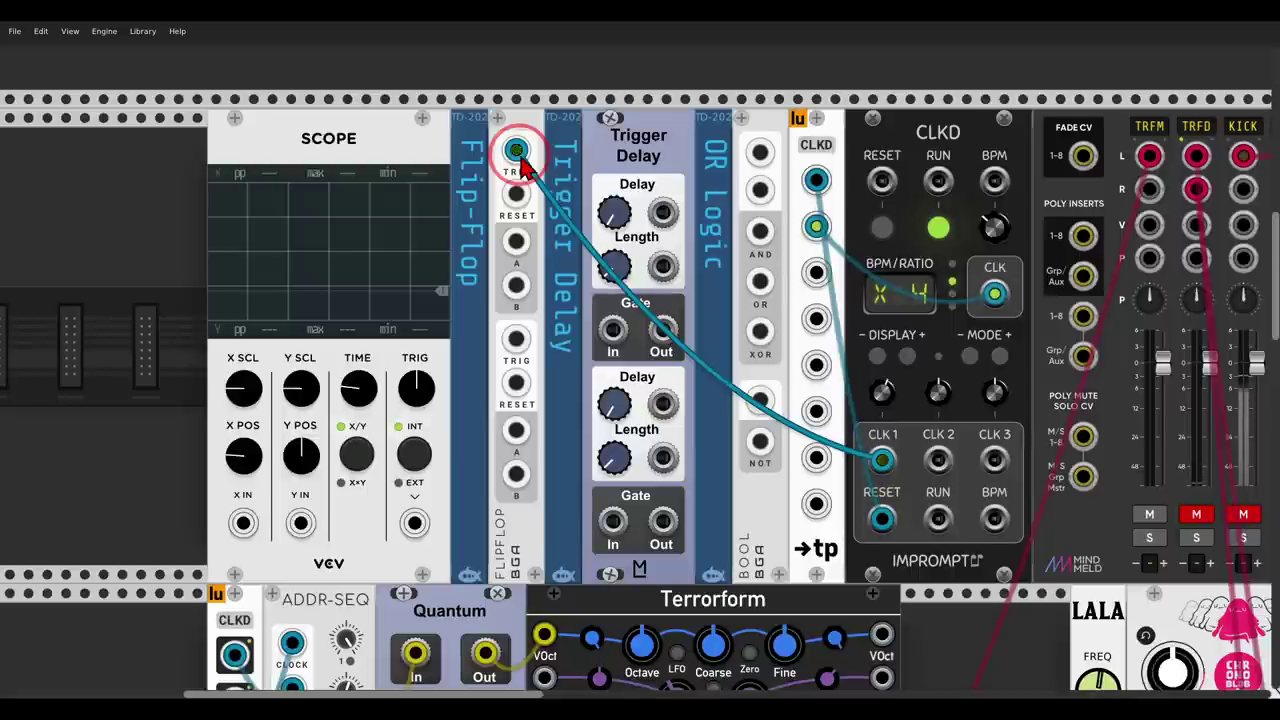
drag(520, 165, 517, 155)
mouse_move(515, 241)
mouse_down()
mouse_move(240, 522)
mouse_move(516, 286)
mouse_up()
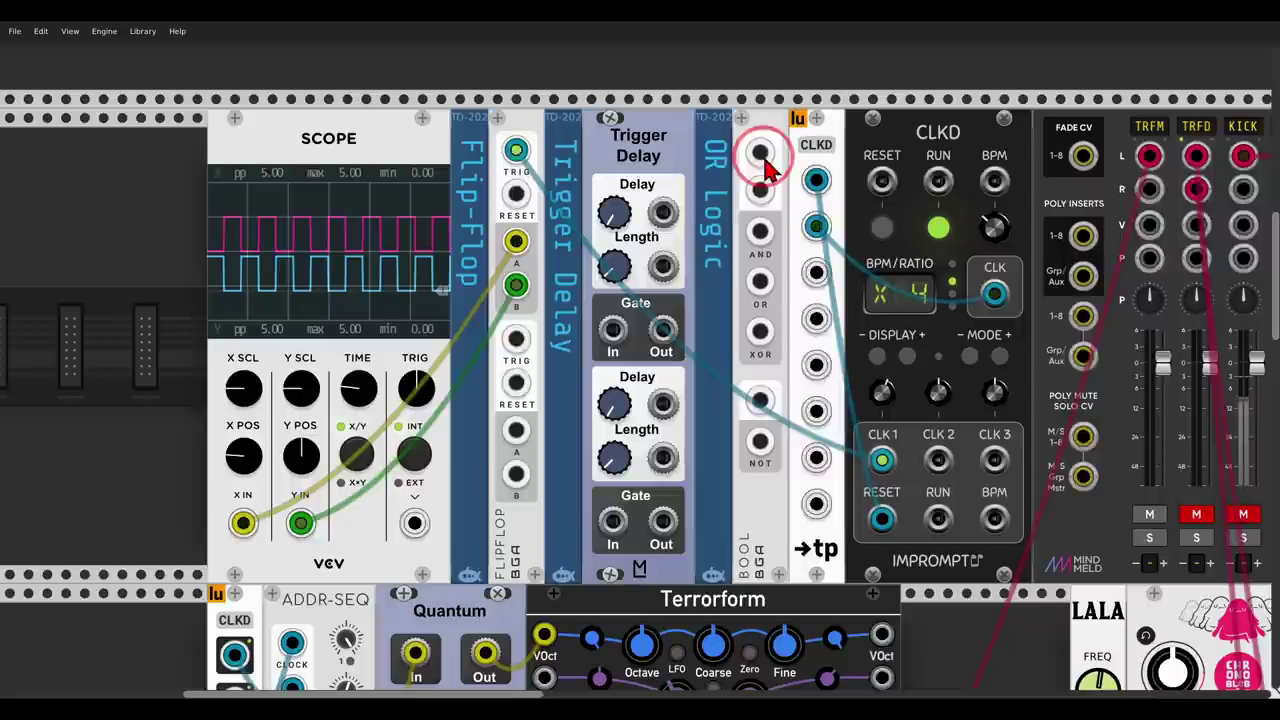
Step: Connect the flip-flop's A output to the BOOL module's first logic input and its B output to the upper Trigger Delay's gate input
drag(760, 152, 518, 241)
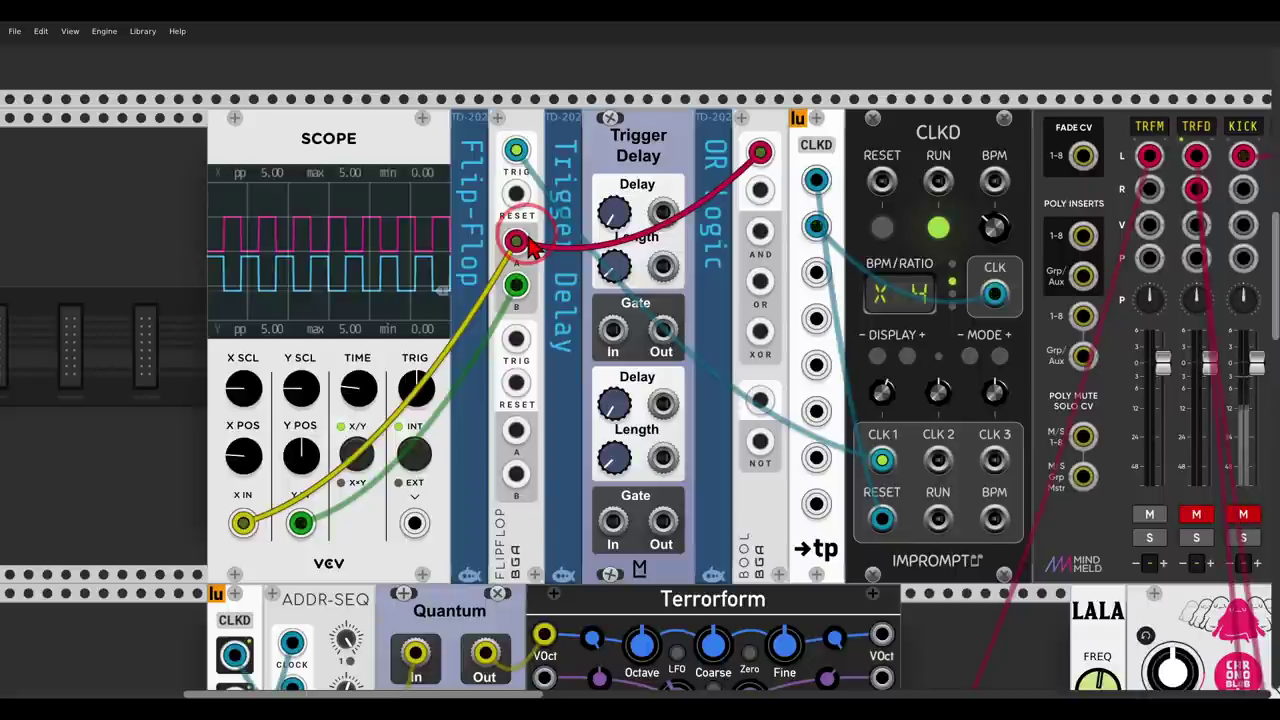
drag(516, 285, 613, 330)
drag(522, 299, 522, 298)
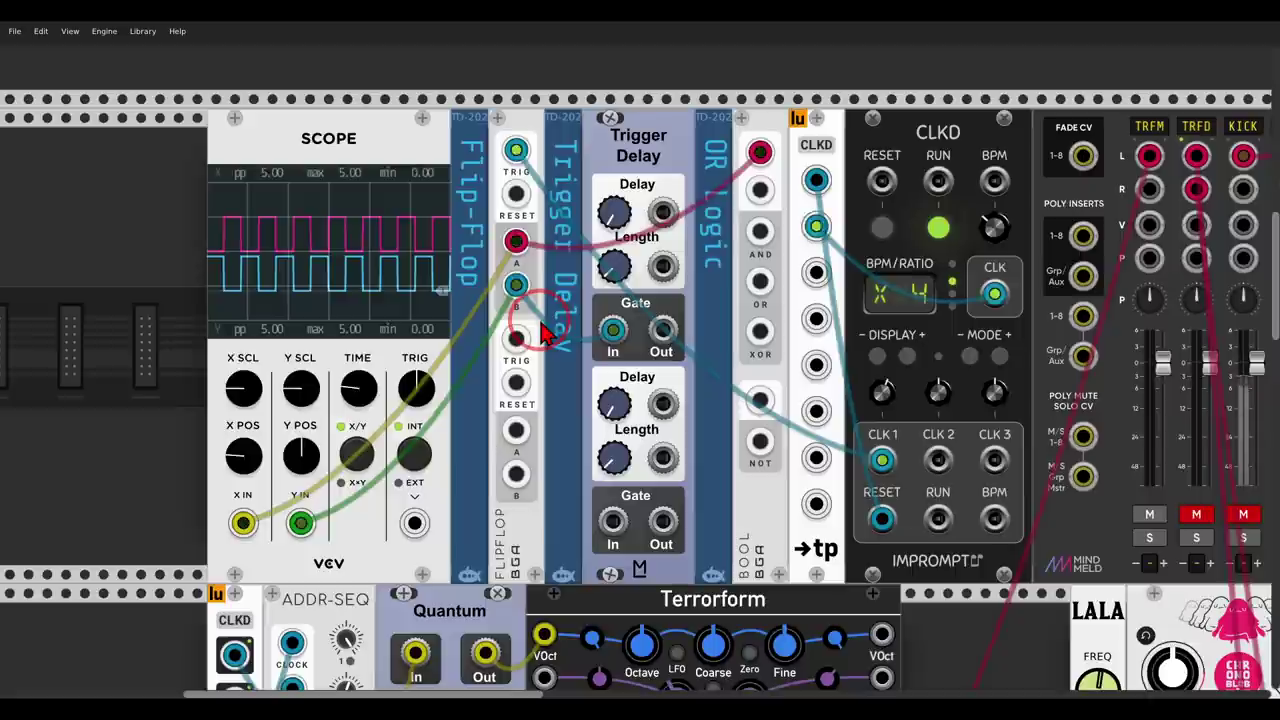
Step: Monitor only the upper Trigger Delay's gate output on the scope's X input and set that delay's Length to 0.001
drag(299, 522, 661, 330)
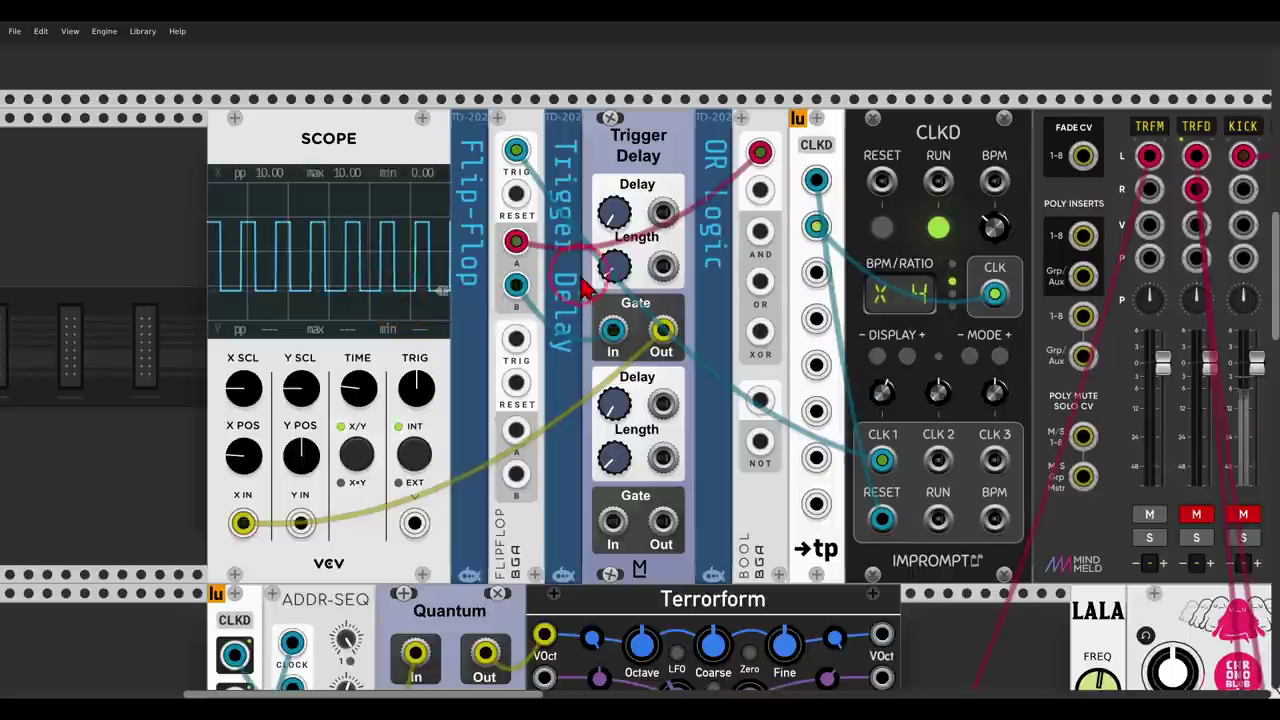
drag(628, 280, 638, 362)
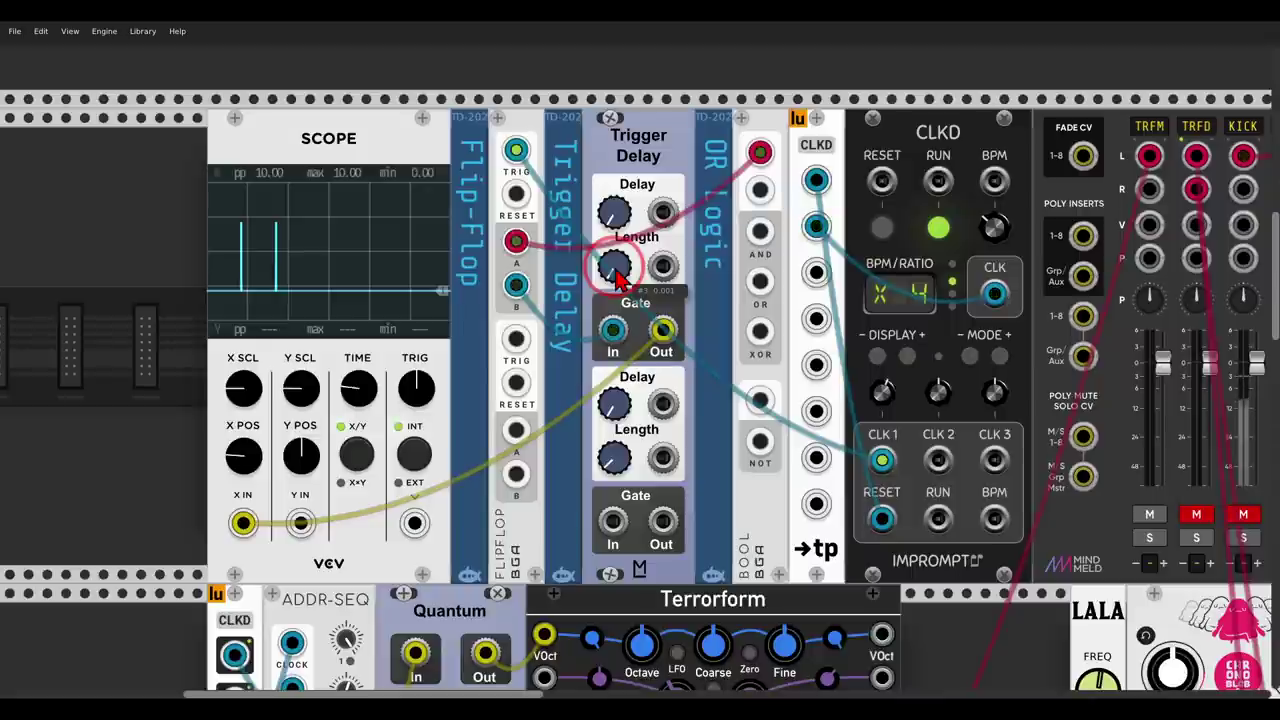
Step: Connect the upper Trigger Delay's gate output to the BOOL module's second logic input and the OR output to the neighbouring teleport's third input
drag(760, 190, 675, 333)
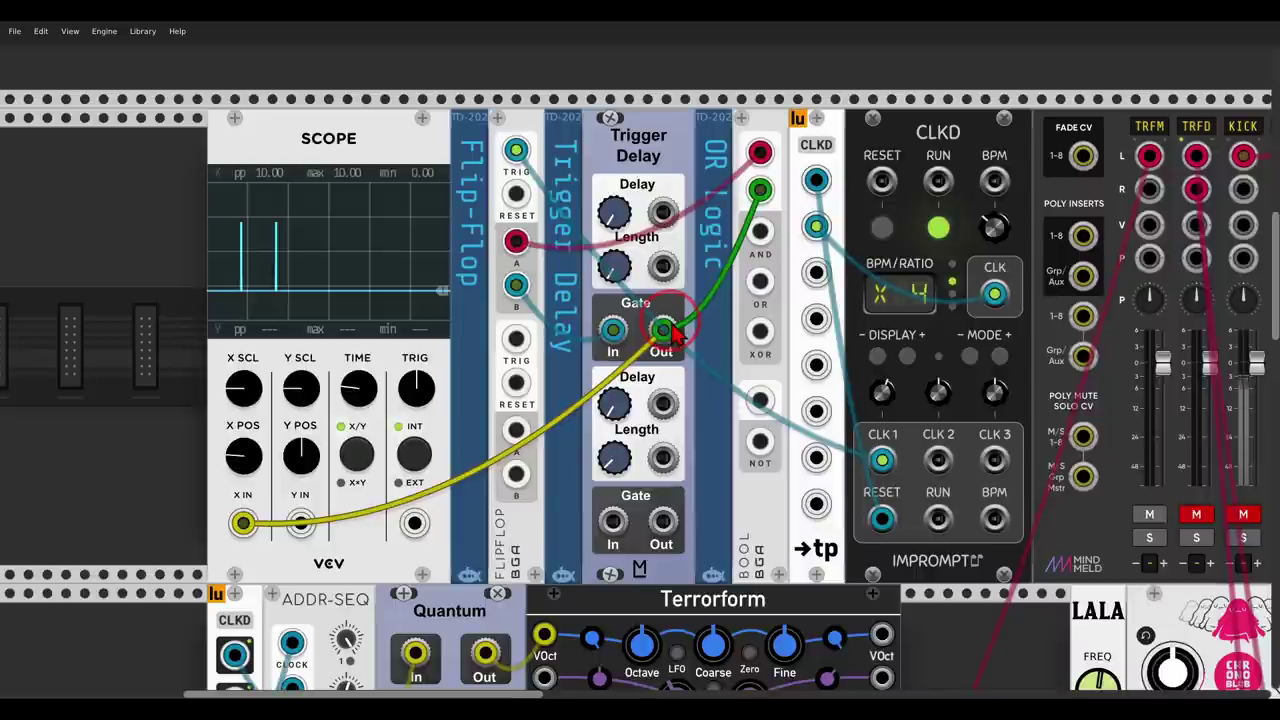
mouse_move(770, 257)
mouse_down()
mouse_move(730, 308)
mouse_move(767, 328)
mouse_move(792, 305)
mouse_move(775, 262)
mouse_up()
mouse_move(774, 146)
mouse_down()
mouse_move(752, 180)
mouse_move(773, 150)
mouse_move(777, 182)
mouse_move(754, 180)
mouse_move(758, 222)
mouse_move(792, 130)
mouse_move(735, 150)
mouse_move(739, 208)
mouse_move(795, 205)
mouse_move(785, 135)
mouse_up()
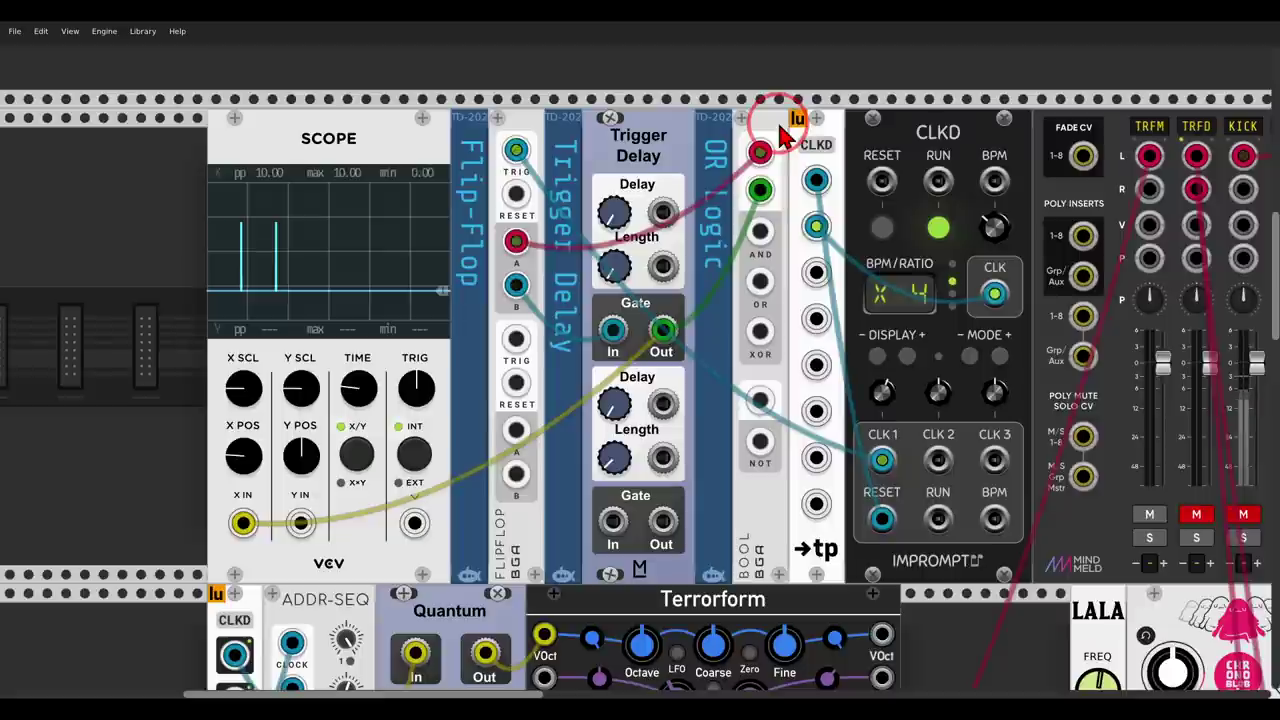
drag(760, 281, 815, 280)
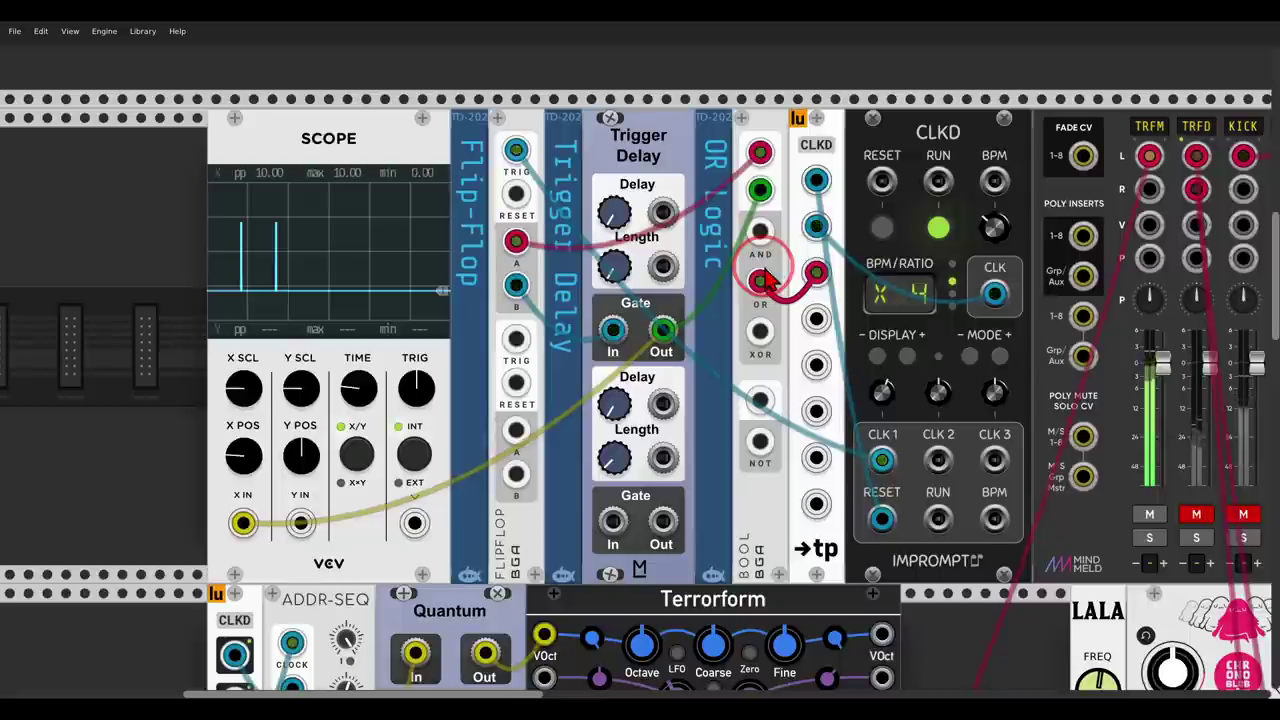
Step: Vary the upper Trigger Delay's Delay time while listening to the Terrorform trigger pattern
mouse_move(655, 165)
mouse_down()
mouse_move(610, 185)
mouse_move(580, 235)
mouse_move(655, 178)
mouse_move(618, 209)
mouse_up()
key(shift+F9)
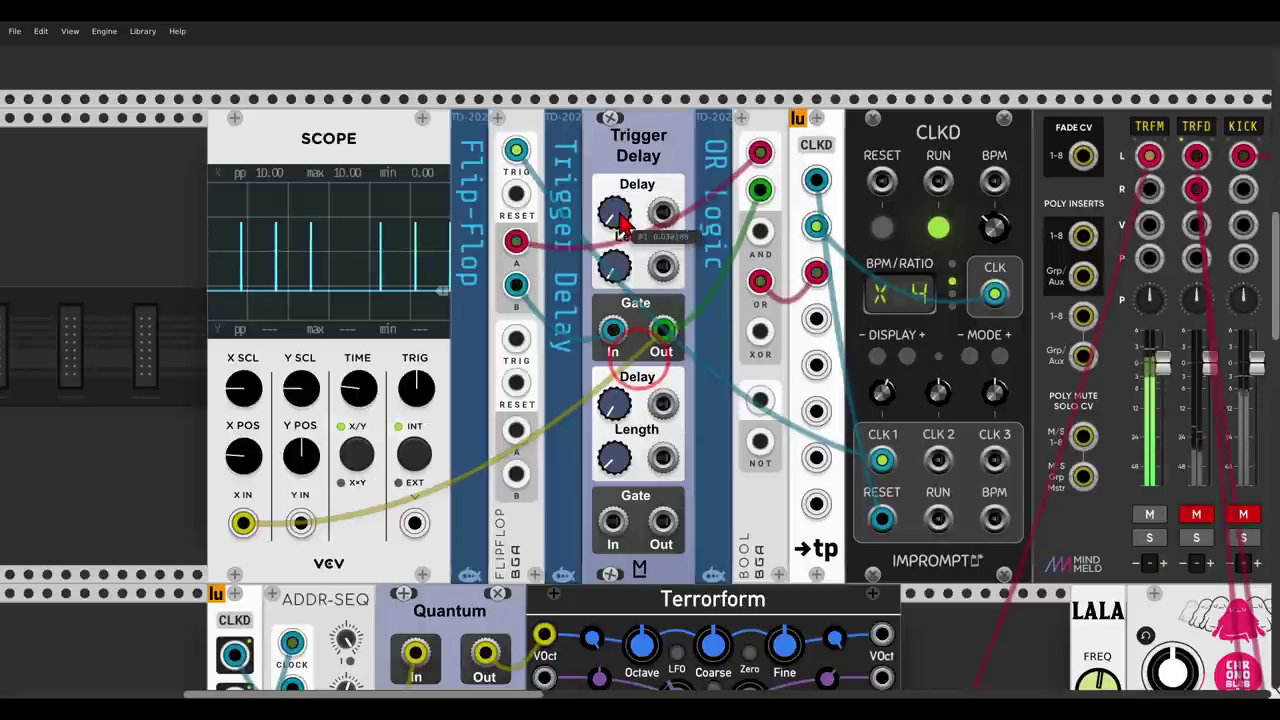
scroll(688, 408, down, 5)
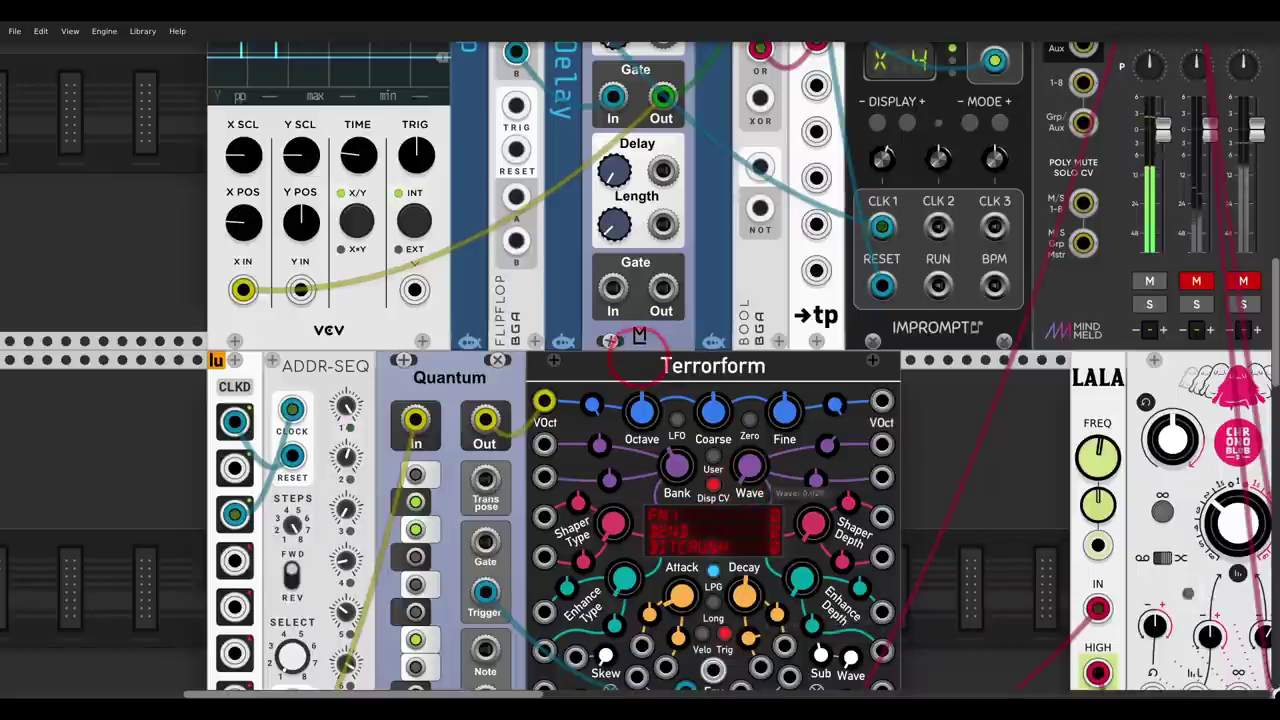
scroll(706, 374, up, 1)
scroll(706, 374, up, 5)
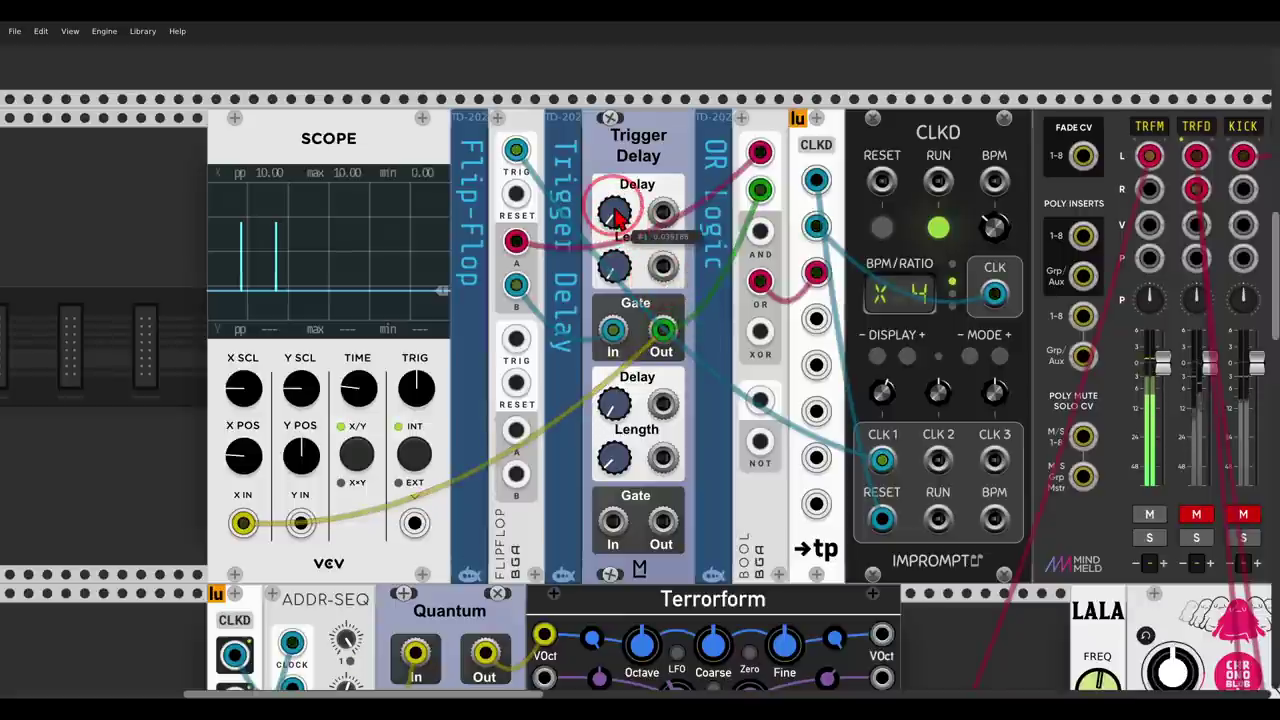
drag(615, 210, 638, 362)
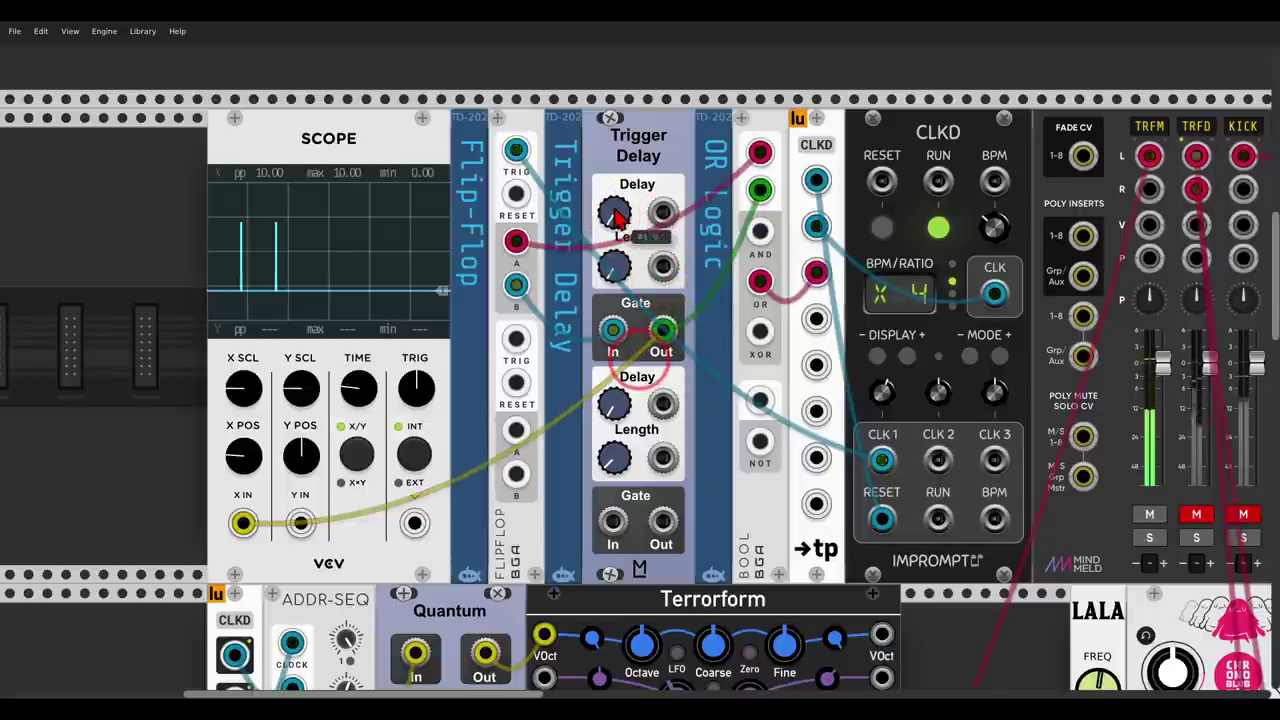
drag(616, 212, 617, 203)
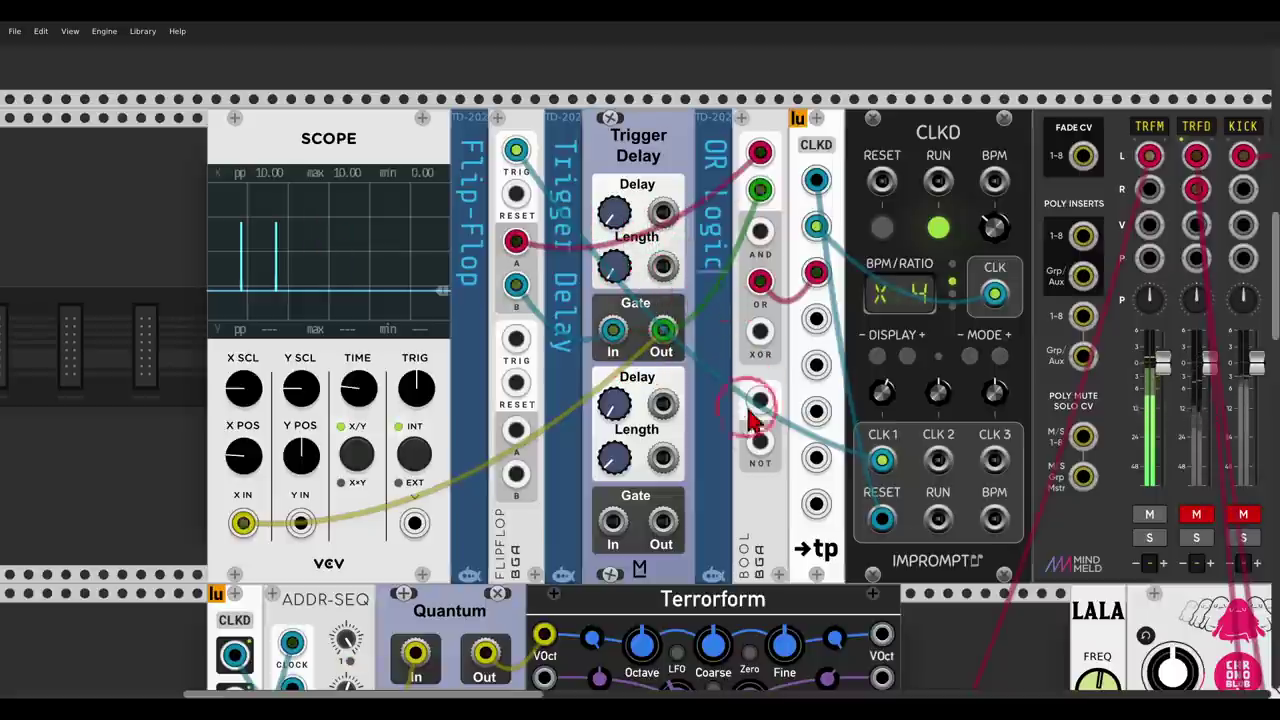
Step: Trace Terrorform's output through LALA into the Chronoblob delay and unmute the TRFD channel on the MixMaster
scroll(757, 471, down, 3)
drag(873, 557, 743, 397)
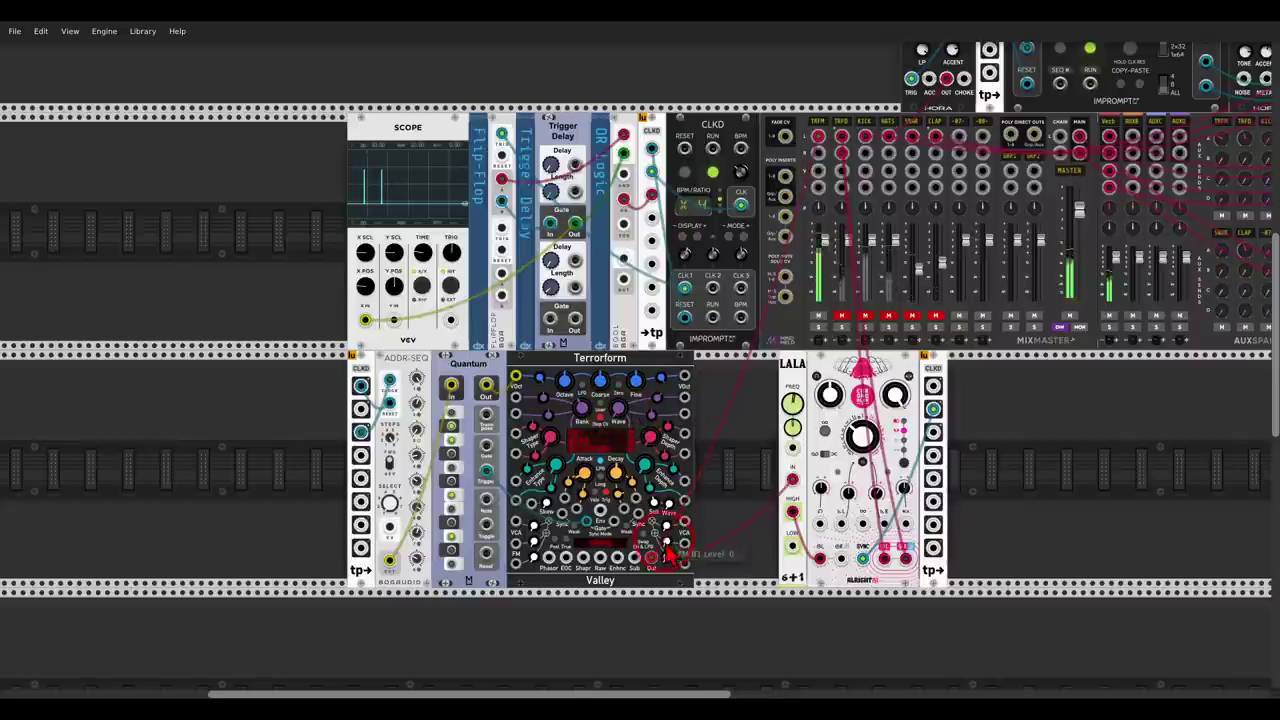
drag(665, 588, 791, 509)
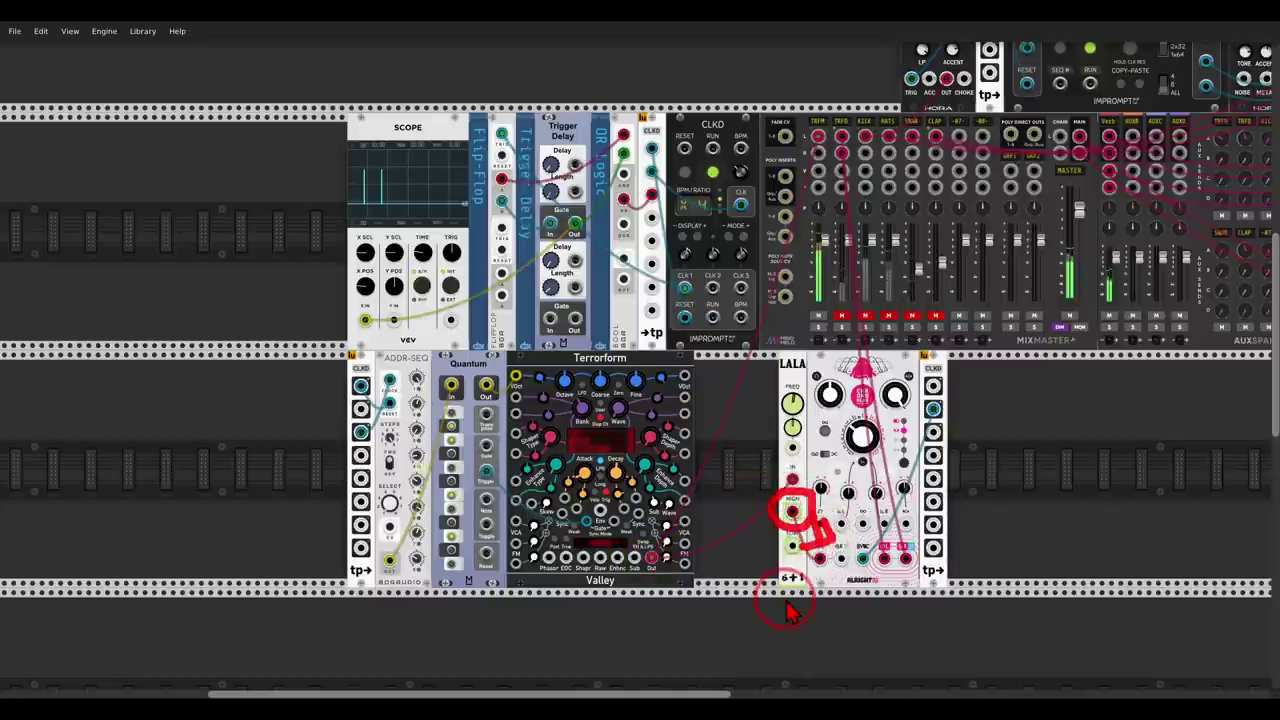
click(822, 320)
click(841, 318)
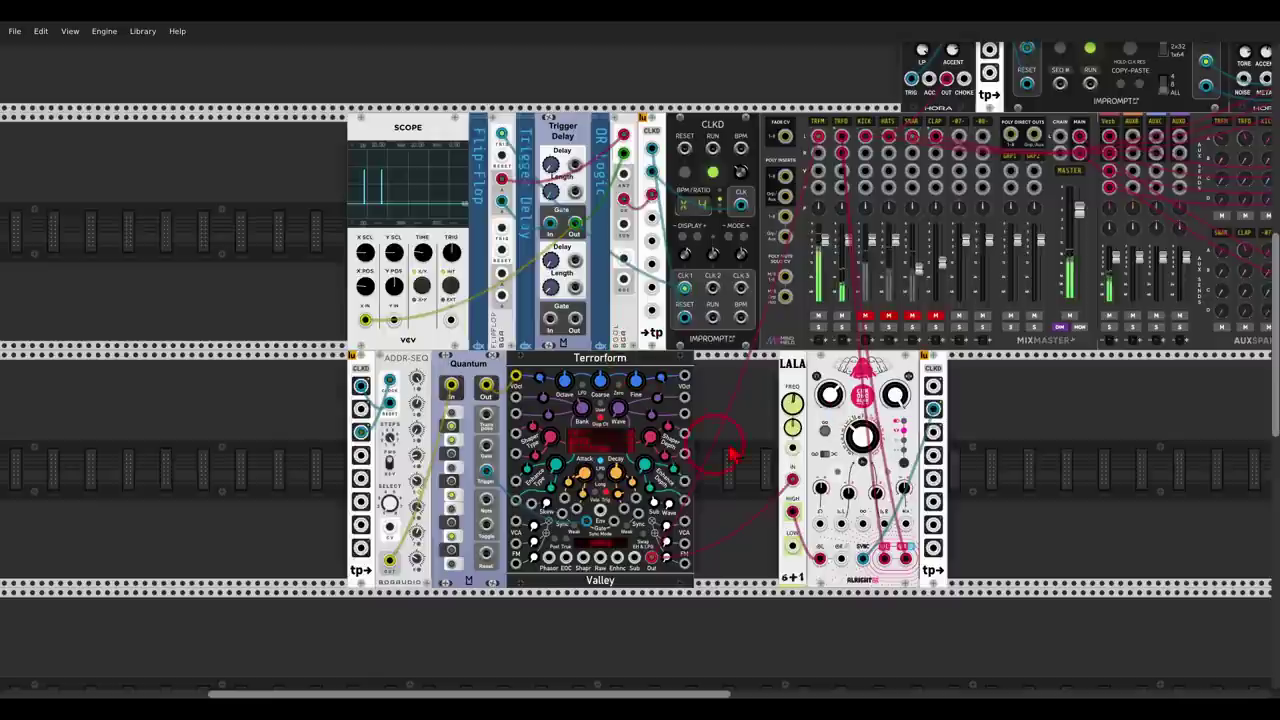
Step: Bring the drum modules and GATE-SEQ-64 into view and unmute the KICK channel on the MixMaster
drag(862, 396, 862, 374)
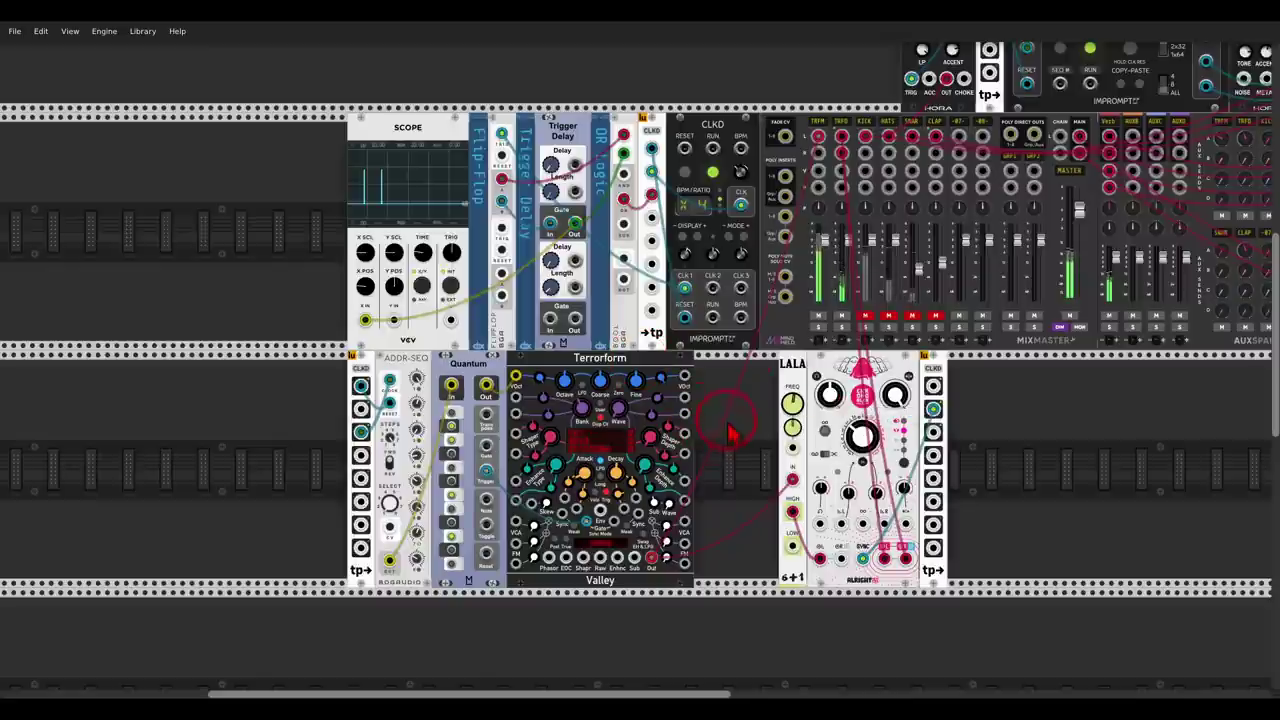
drag(756, 396, 557, 593)
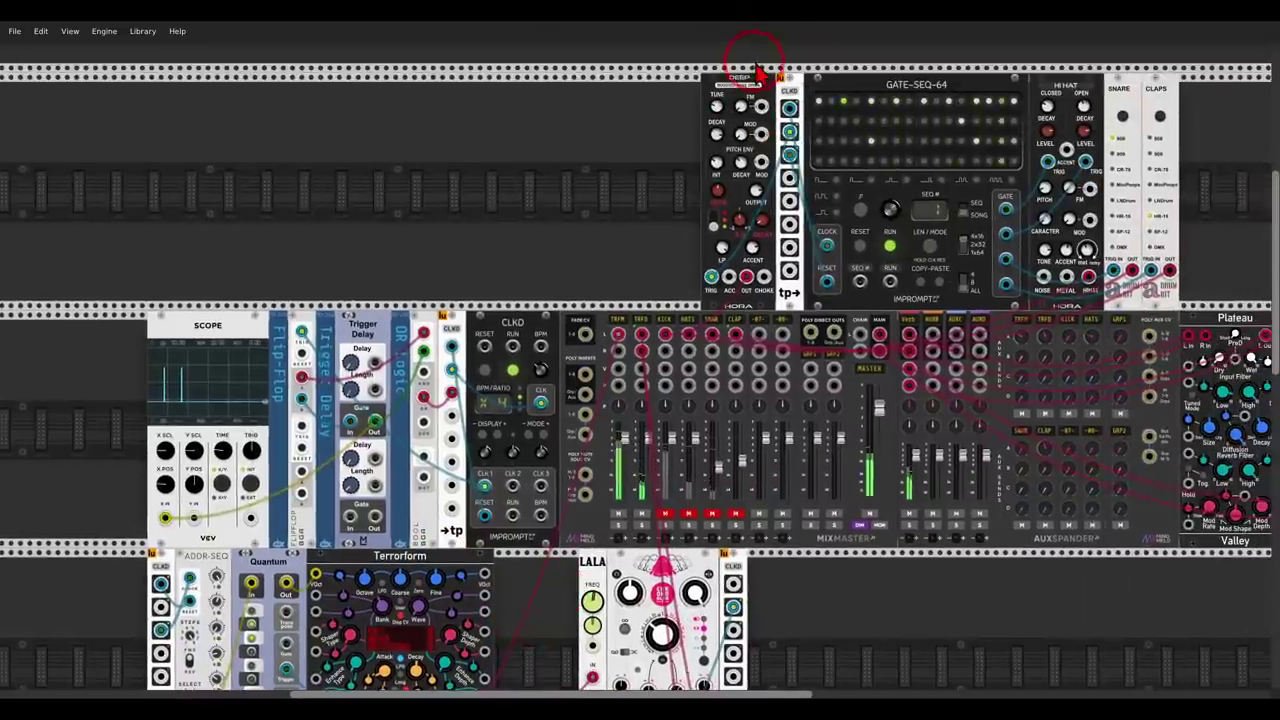
mouse_move(757, 64)
mouse_down()
mouse_move(739, 110)
mouse_move(760, 67)
mouse_up()
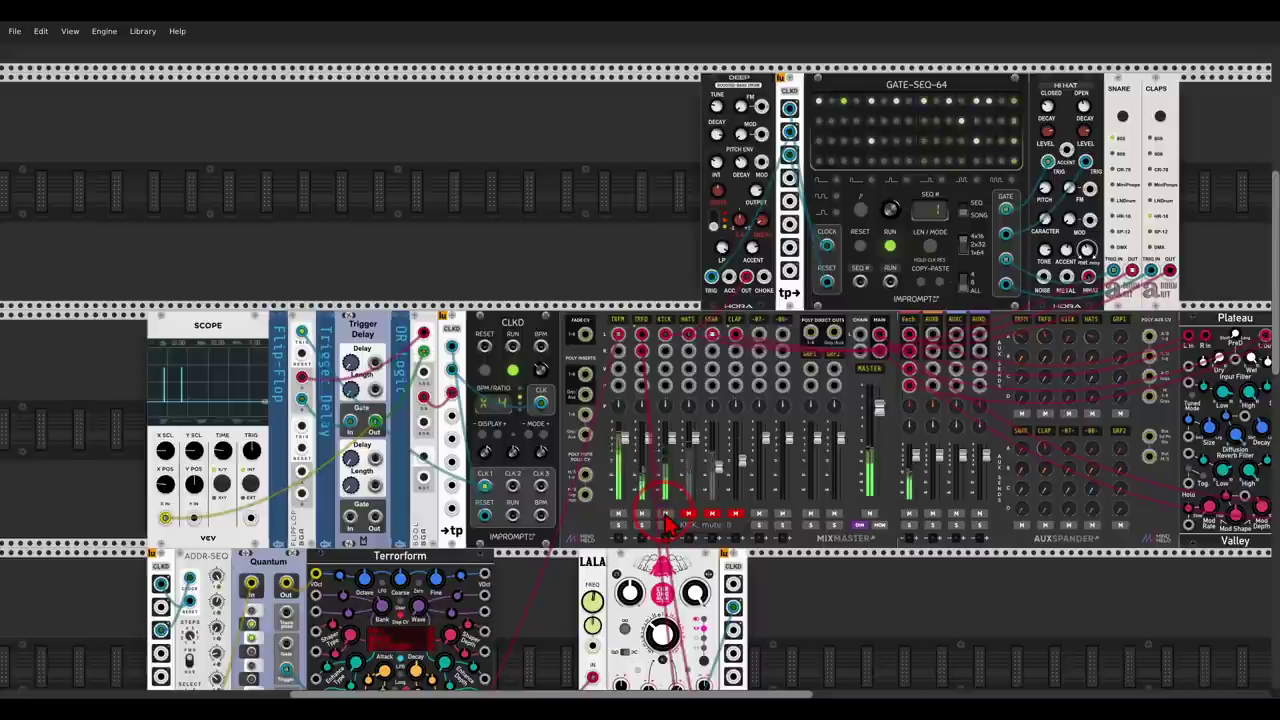
click(666, 514)
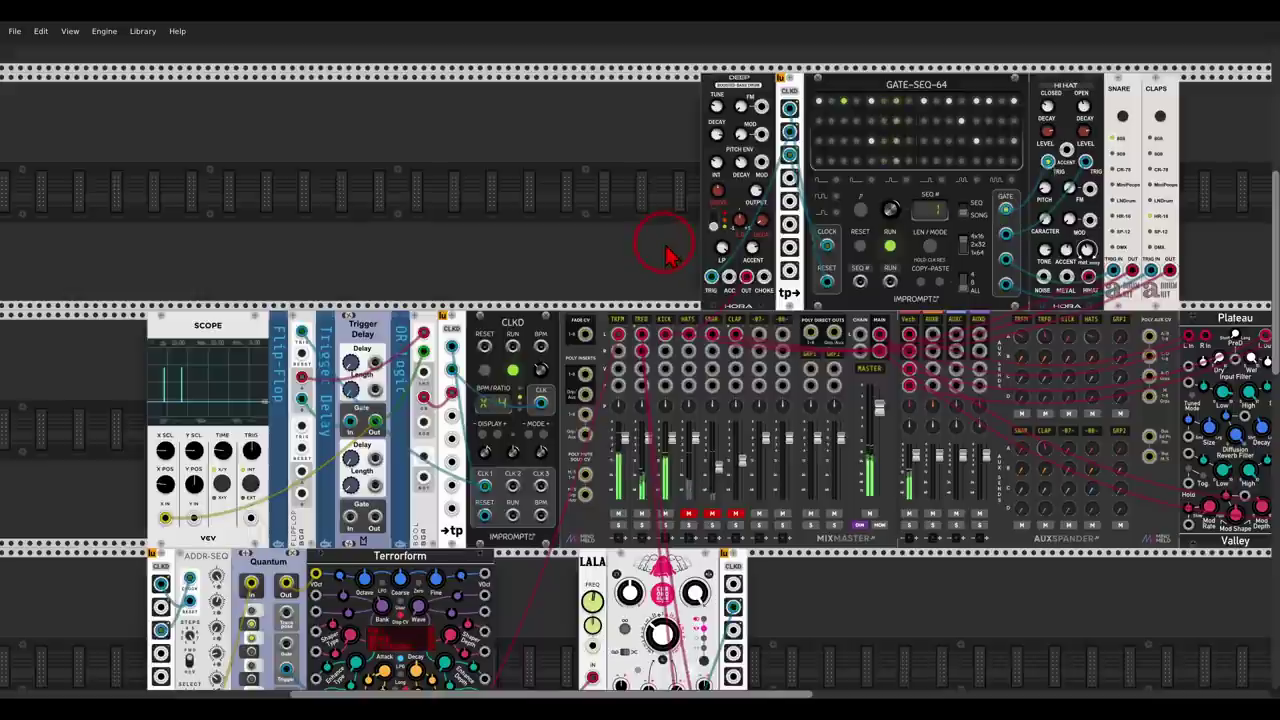
Step: Unmute the hats, snare and clap channels on the MixMaster to hear the full drum pattern with the Terrorform voice
drag(668, 256, 463, 283)
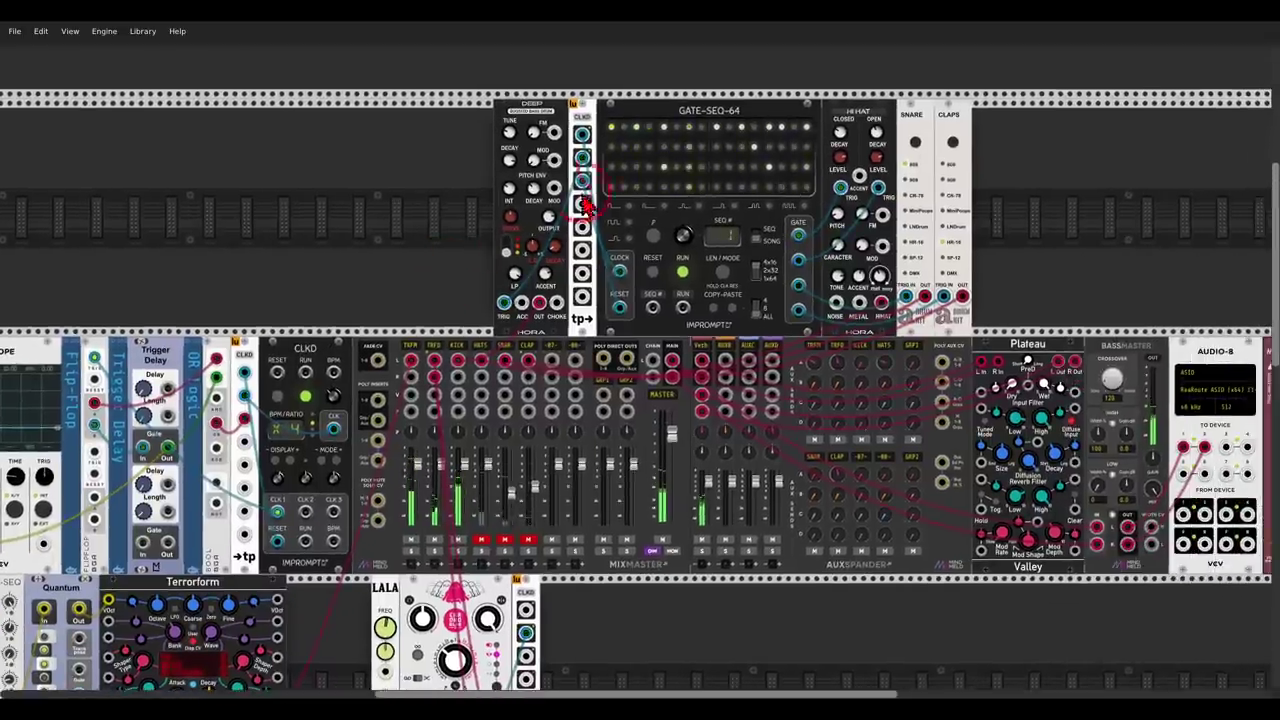
mouse_move(786, 70)
mouse_down()
mouse_move(668, 177)
mouse_move(766, 143)
mouse_move(760, 77)
mouse_move(780, 118)
mouse_move(839, 127)
mouse_move(825, 100)
mouse_move(810, 138)
mouse_up()
mouse_move(901, 101)
mouse_down()
mouse_move(961, 100)
mouse_move(964, 130)
mouse_up()
key(Escape)
click(481, 541)
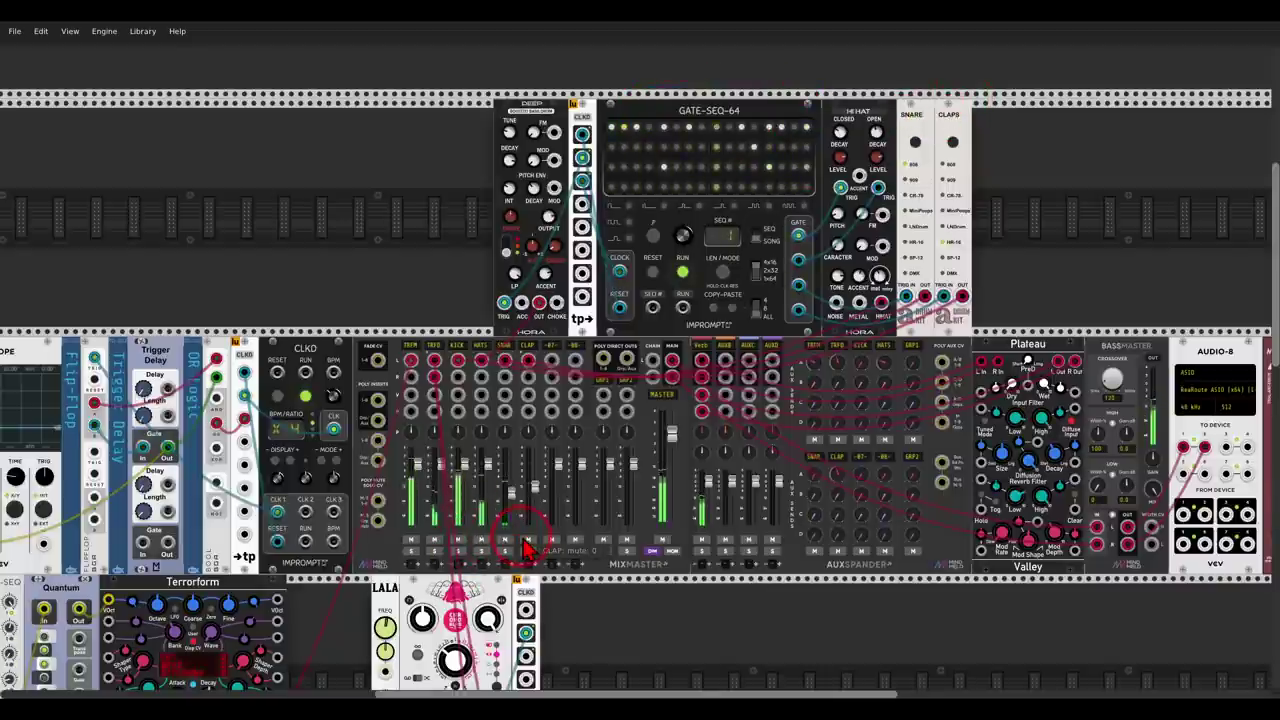
drag(366, 309, 471, 271)
scroll(471, 271, down, 2)
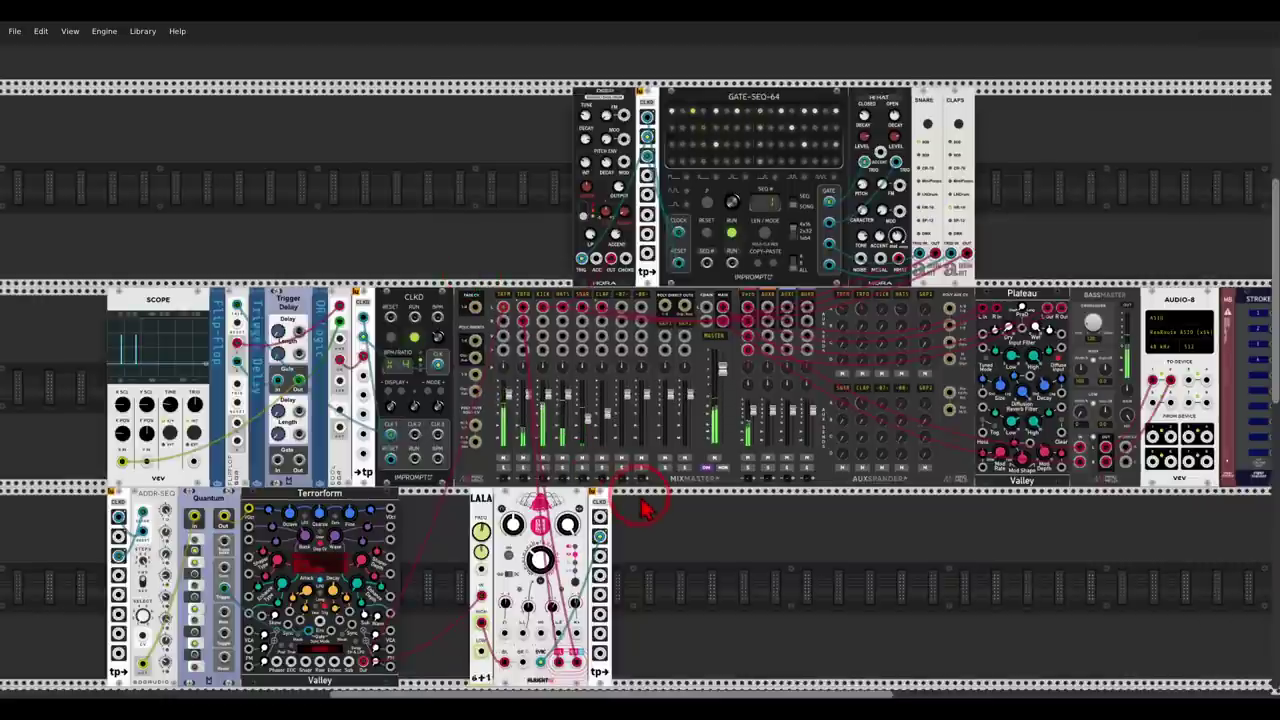
drag(643, 508, 706, 445)
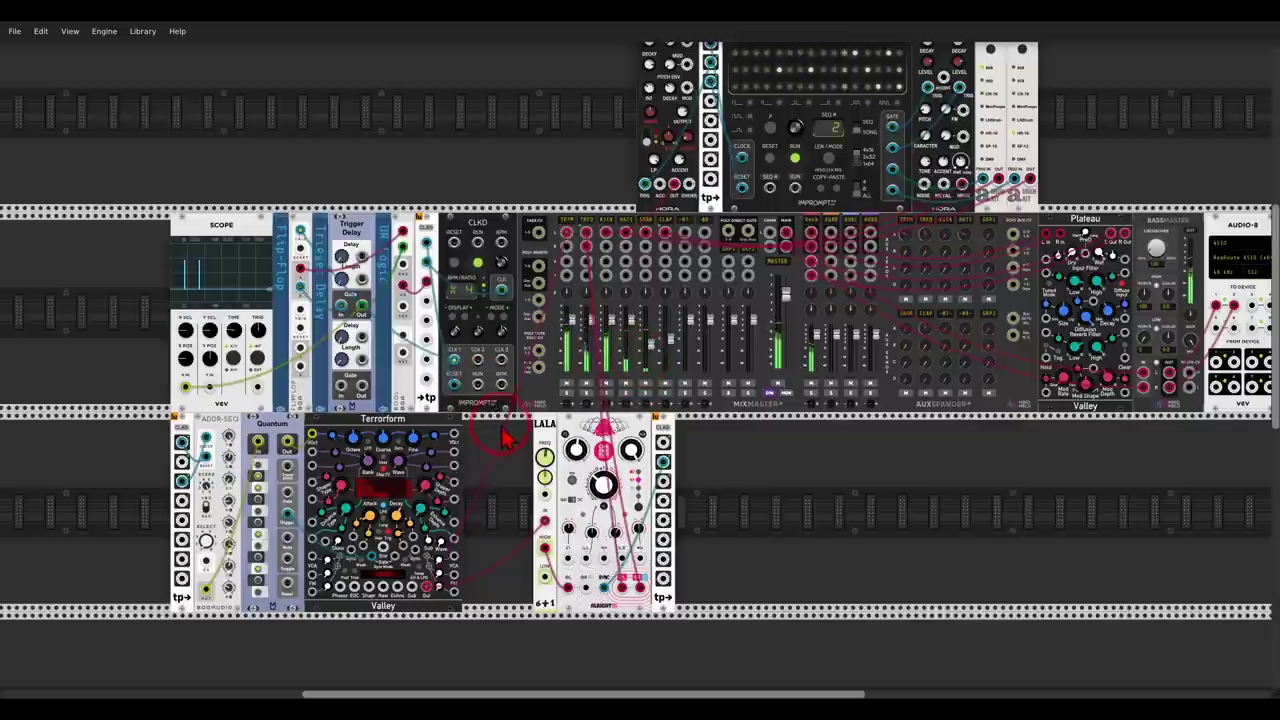
Step: In the second patch, unmute the first MixMaster Jr. channel to hear NoteSeq16 playing FM-OP through Chronoblob
scroll(505, 438, down, 3)
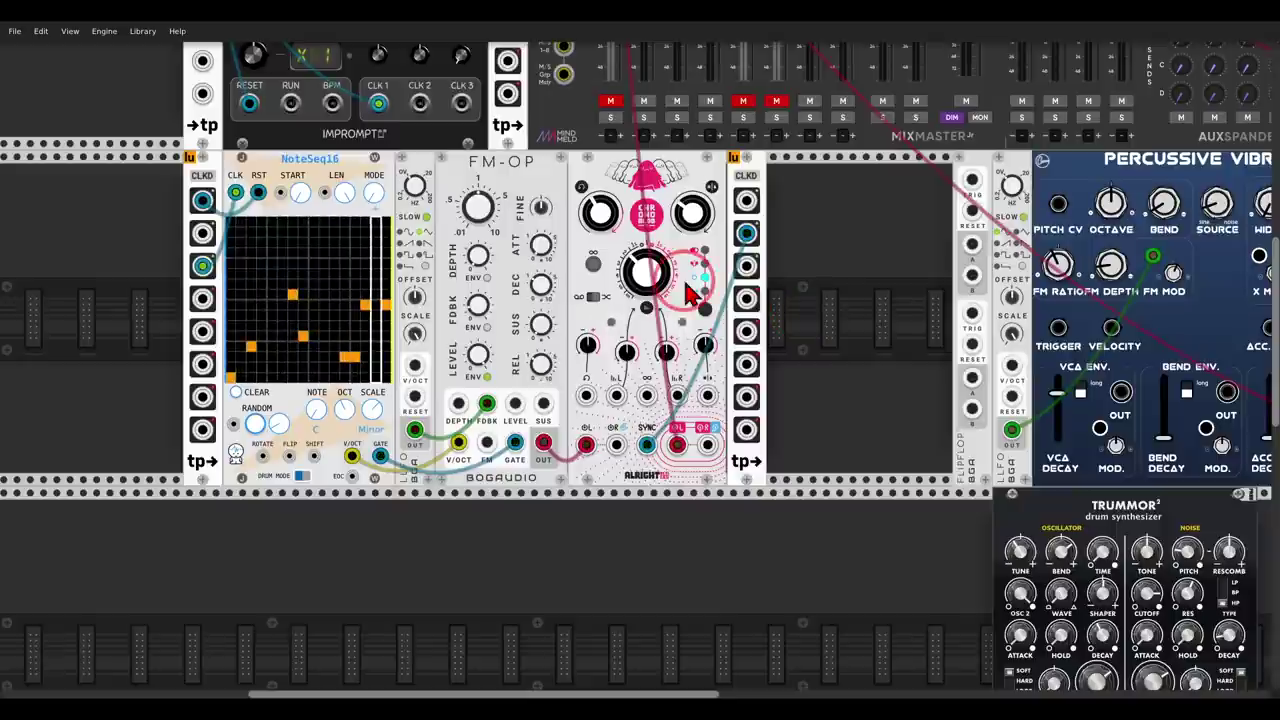
mouse_move(368, 150)
mouse_down()
mouse_move(385, 205)
mouse_move(362, 160)
mouse_move(445, 185)
mouse_move(505, 225)
mouse_move(483, 255)
mouse_up()
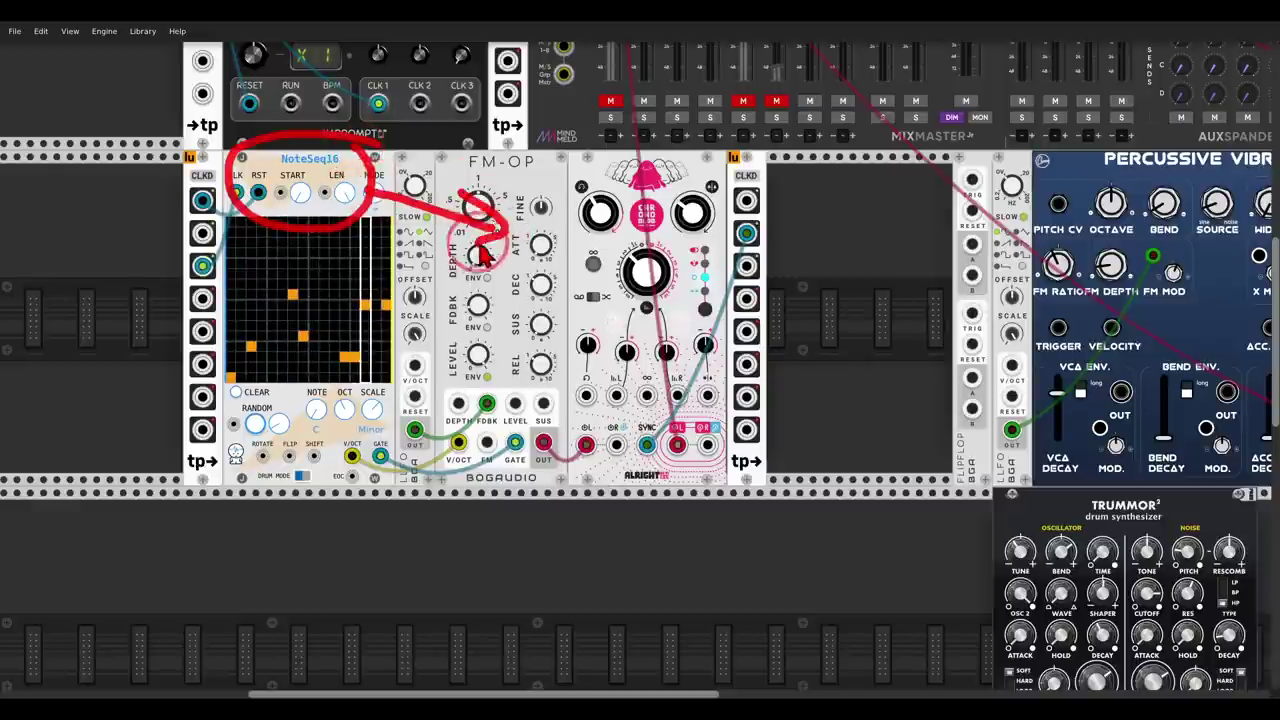
drag(674, 168, 690, 165)
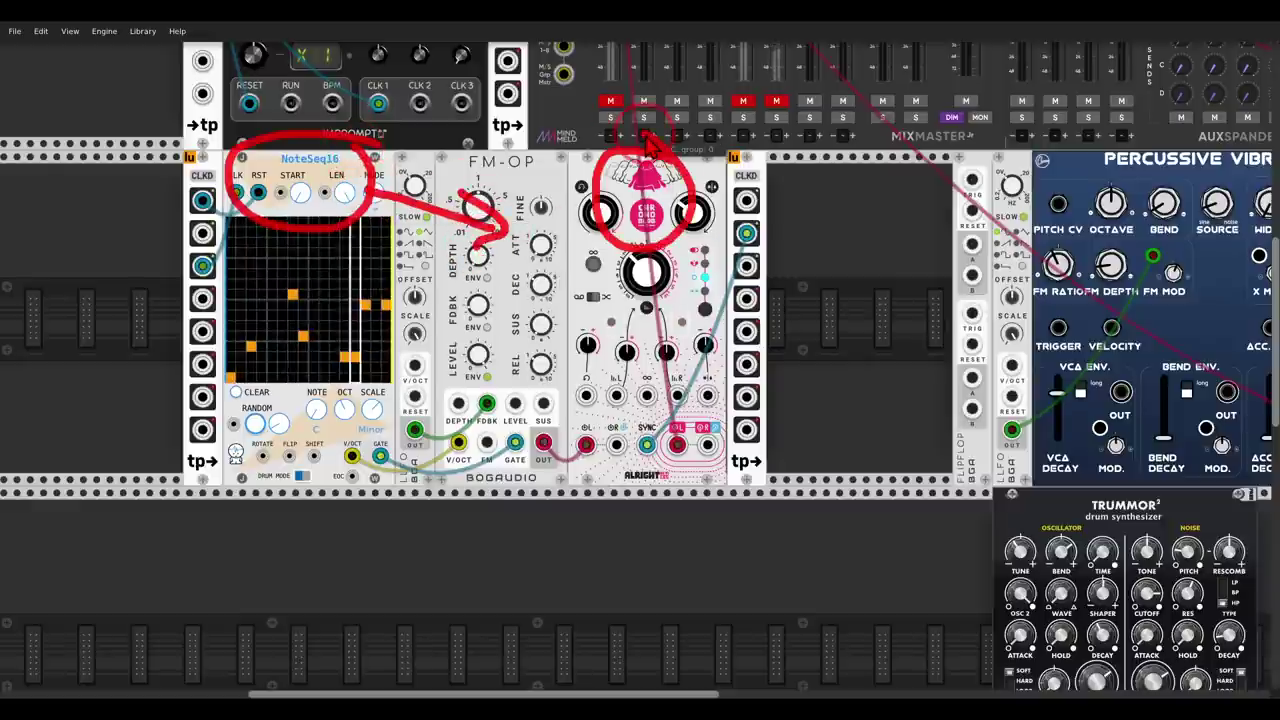
key(shift+super+F11)
click(611, 101)
drag(772, 275, 795, 290)
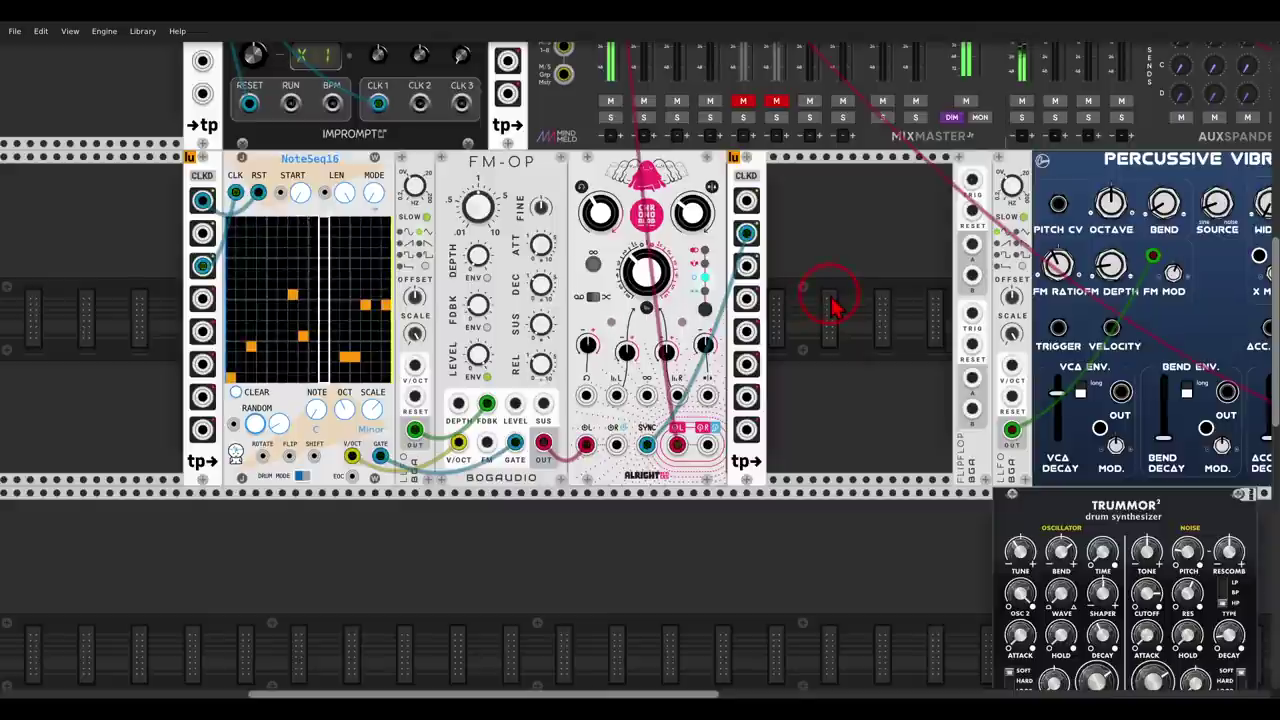
Step: Move the FLIPFLOP module away from the LLFO into the free rack space and connect NoteSeq16's GATE output to its upper TRIG input
drag(968, 170, 875, 172)
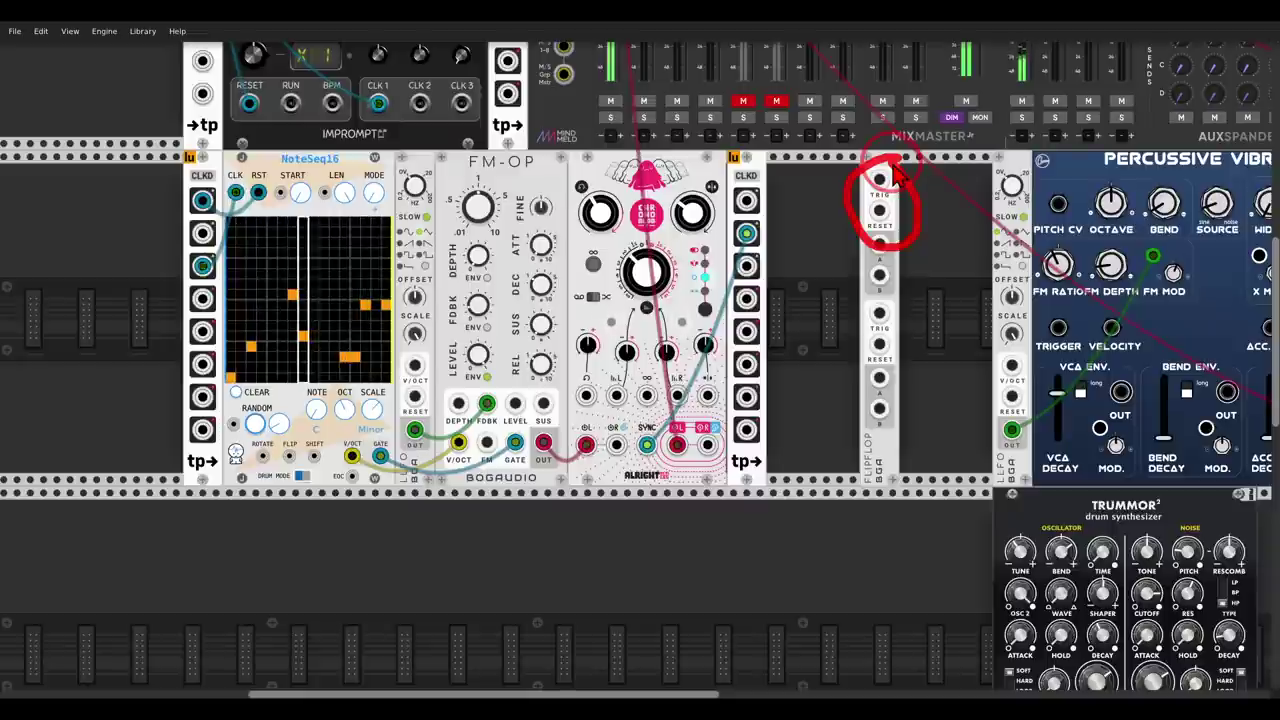
drag(879, 179, 410, 435)
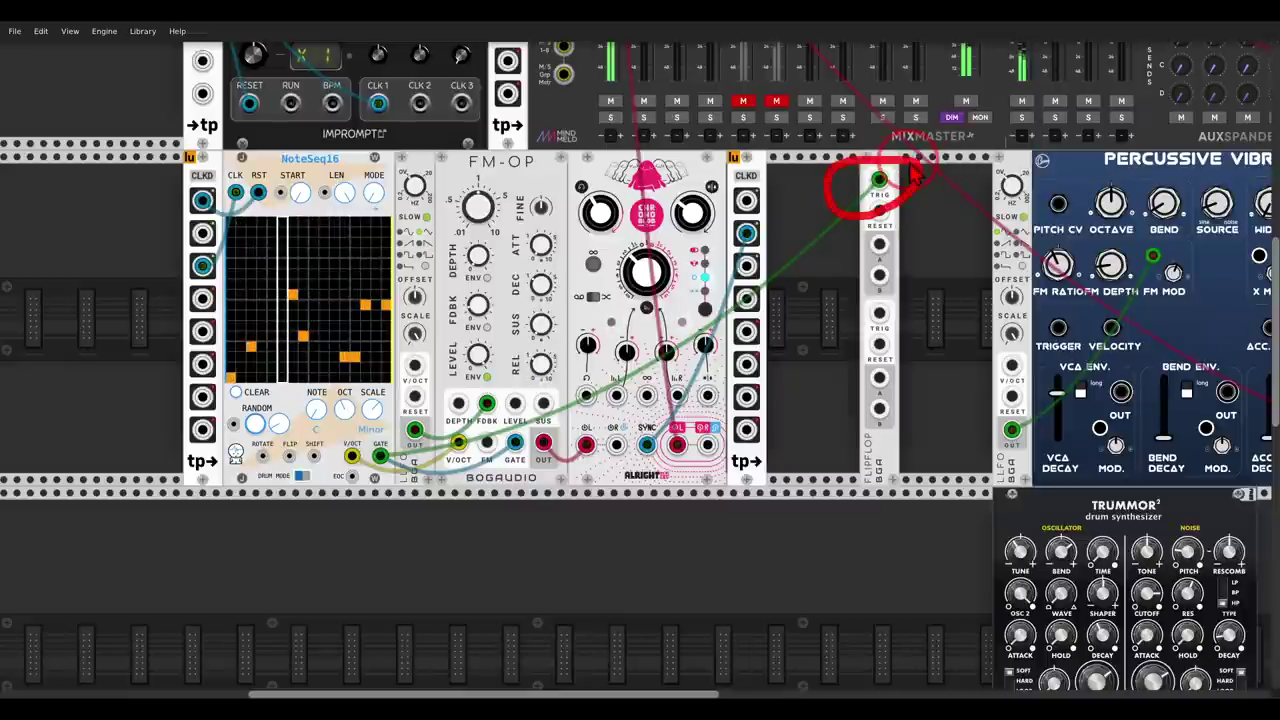
drag(943, 271, 848, 232)
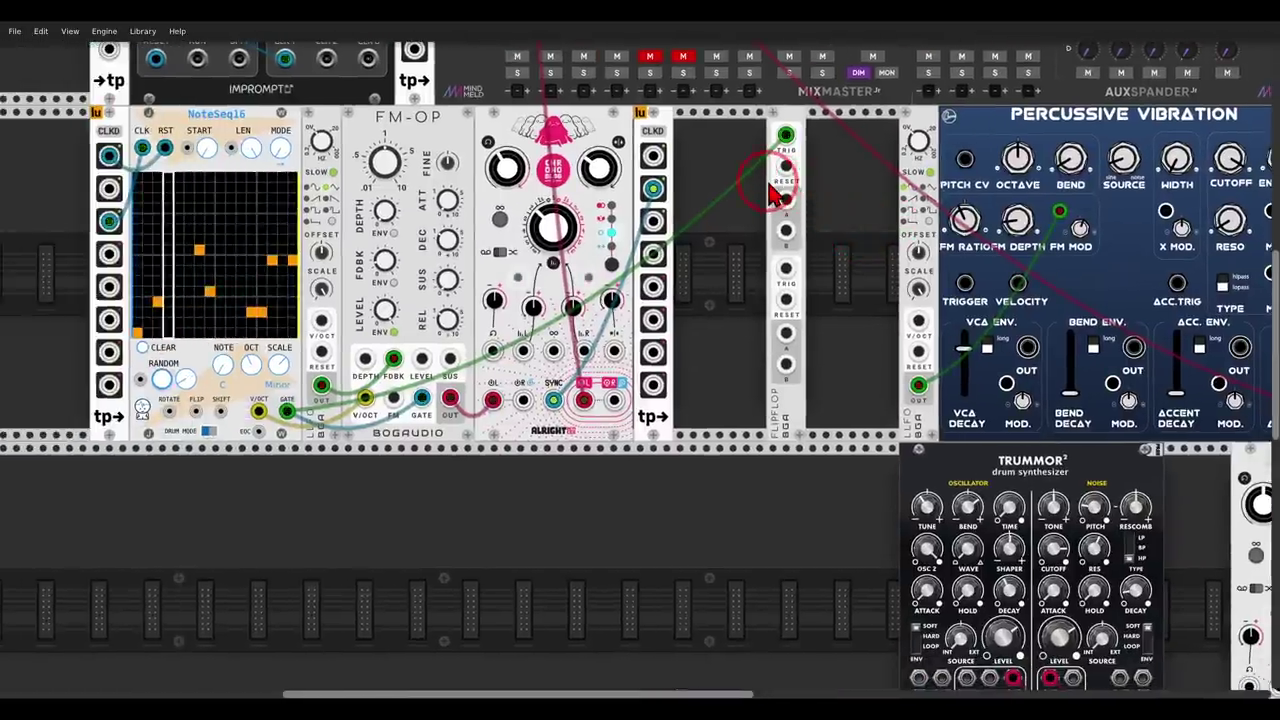
mouse_move(787, 184)
mouse_down()
mouse_move(774, 212)
mouse_move(801, 225)
mouse_move(810, 205)
mouse_move(778, 243)
mouse_move(807, 262)
mouse_move(788, 224)
mouse_up()
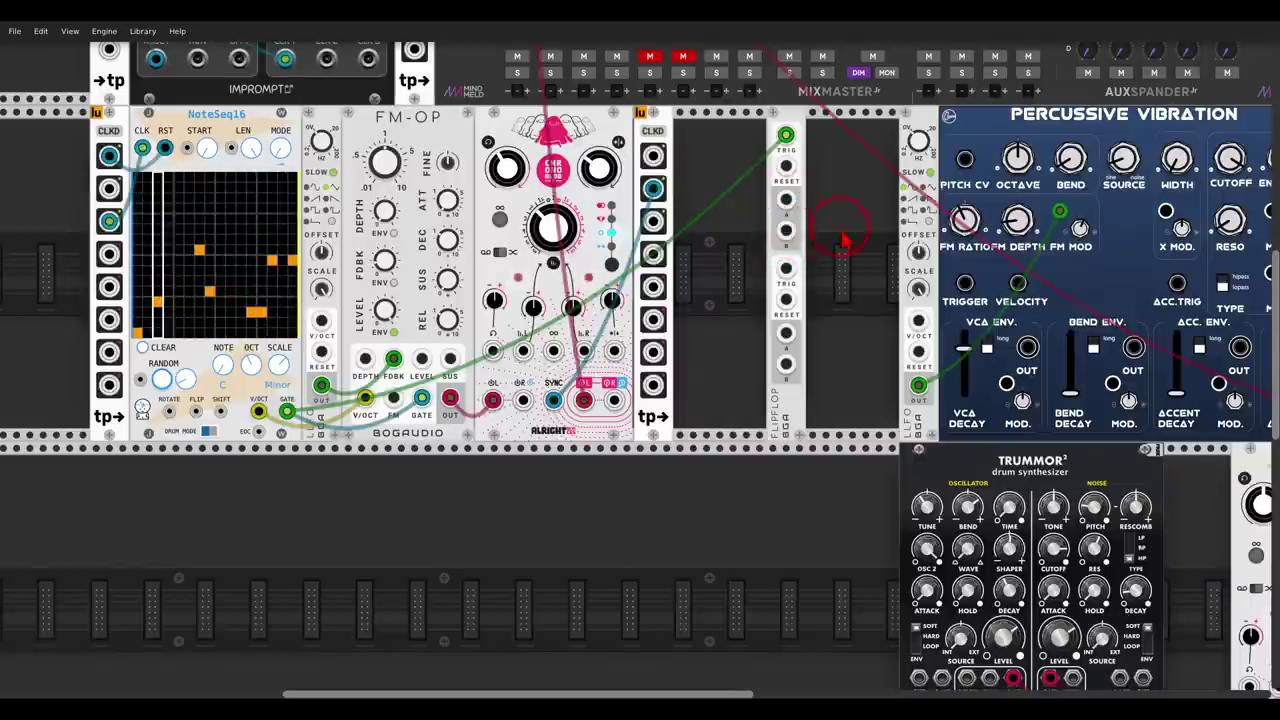
Step: Connect the upper flip-flop's A output to Percussive Vibration's TRIGGER input
drag(871, 220, 645, 222)
mouse_move(990, 101)
mouse_down()
mouse_move(1014, 96)
mouse_move(842, 78)
mouse_up()
drag(560, 200, 562, 206)
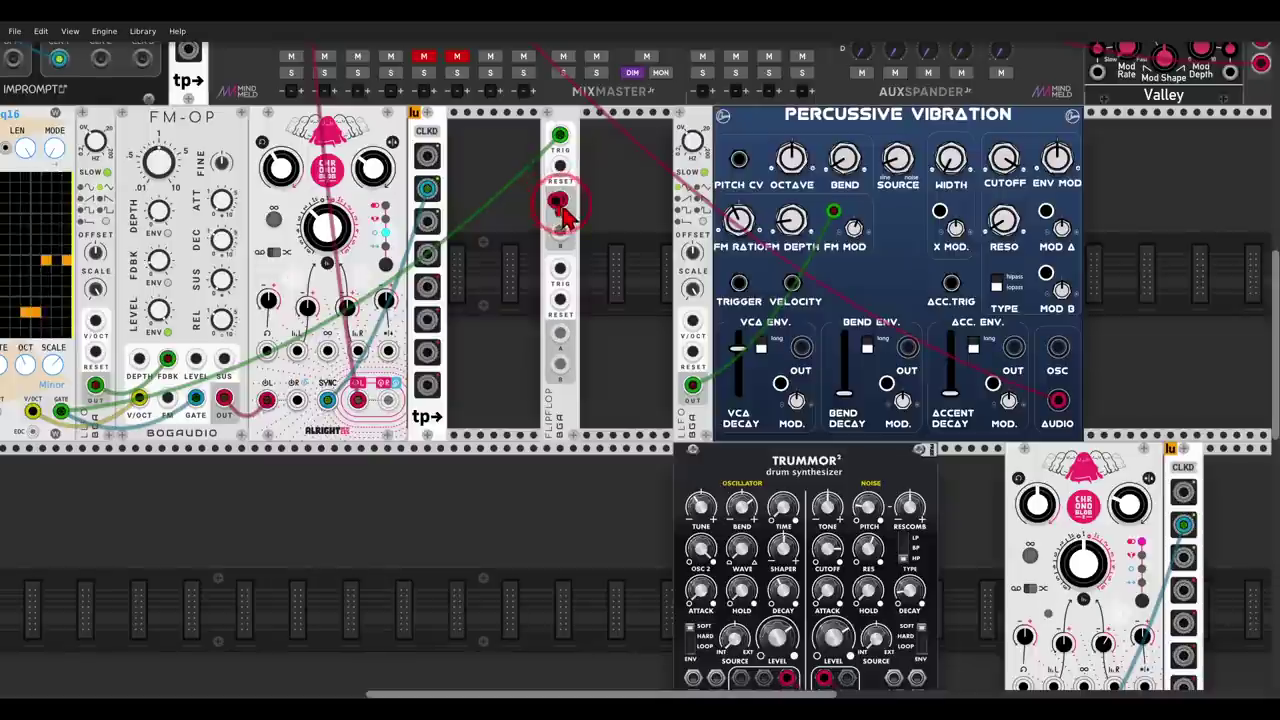
drag(728, 273, 738, 283)
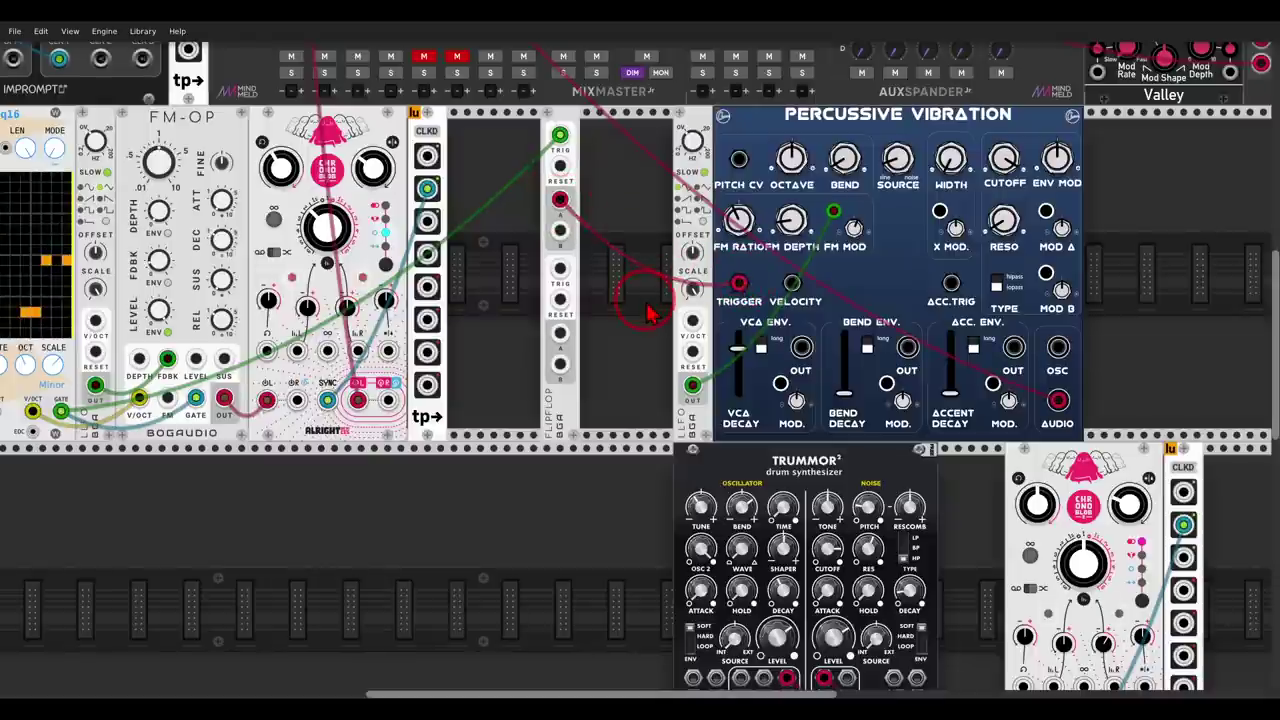
drag(623, 315, 770, 313)
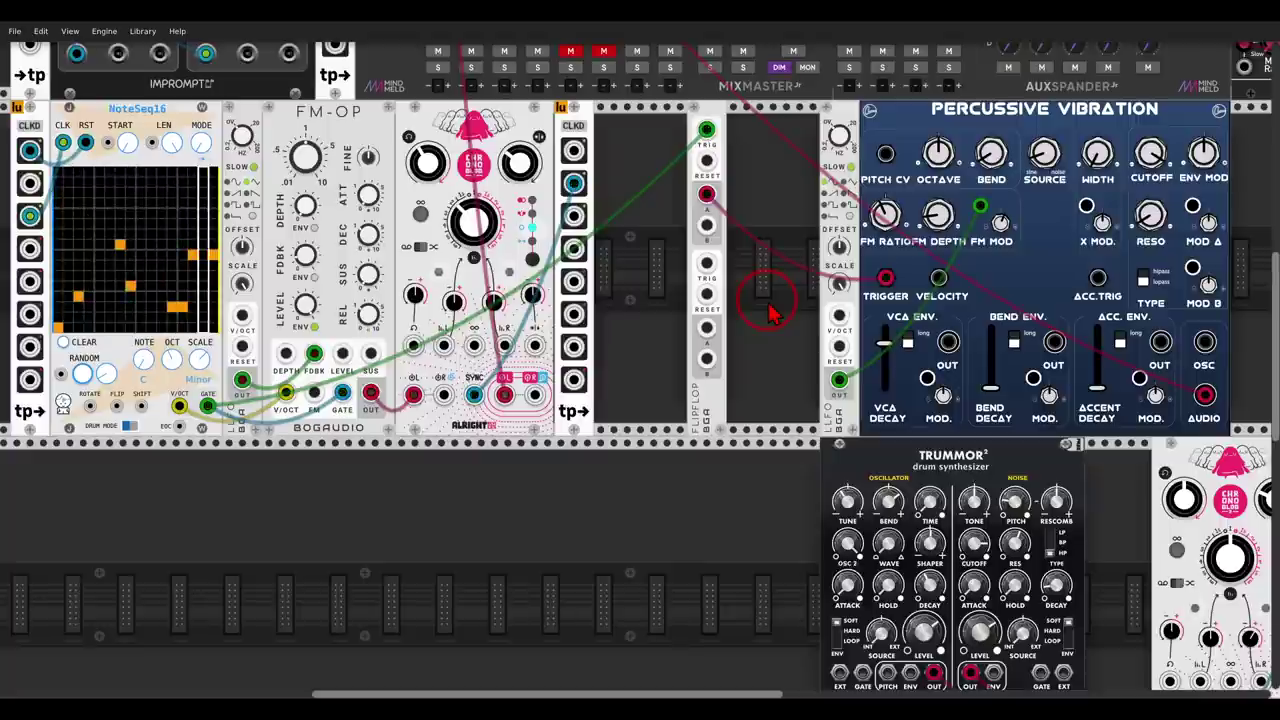
Step: Connect the upper flip-flop's B output to the GATE input of the Trummor drum synthesizer's oscillator section
drag(780, 350, 618, 249)
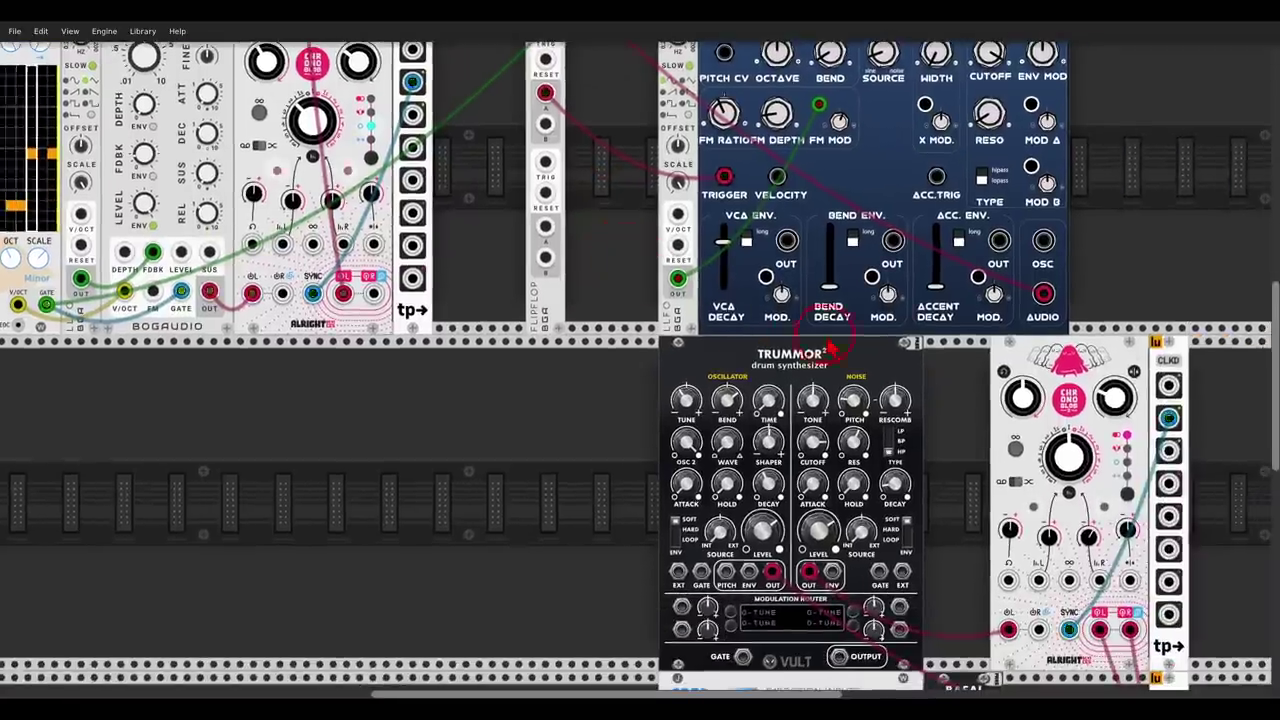
drag(831, 332, 862, 357)
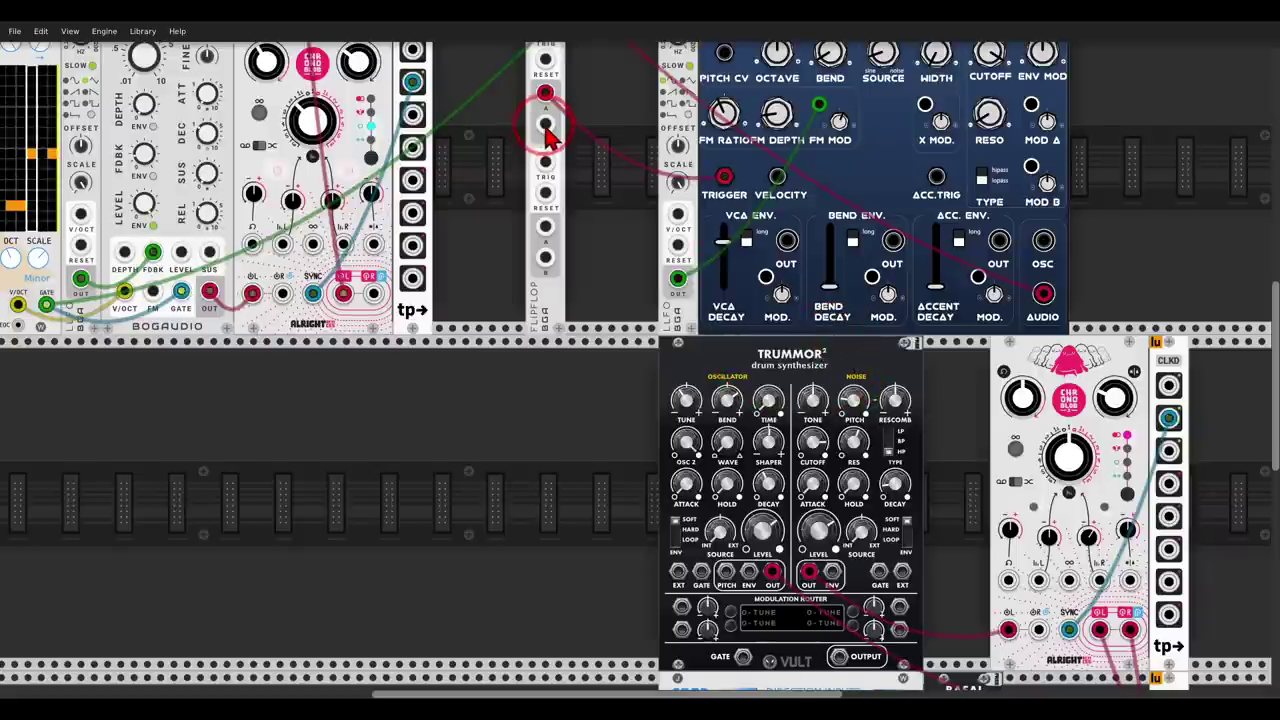
mouse_move(545, 123)
mouse_down()
mouse_move(556, 218)
mouse_move(638, 500)
mouse_move(701, 571)
mouse_up()
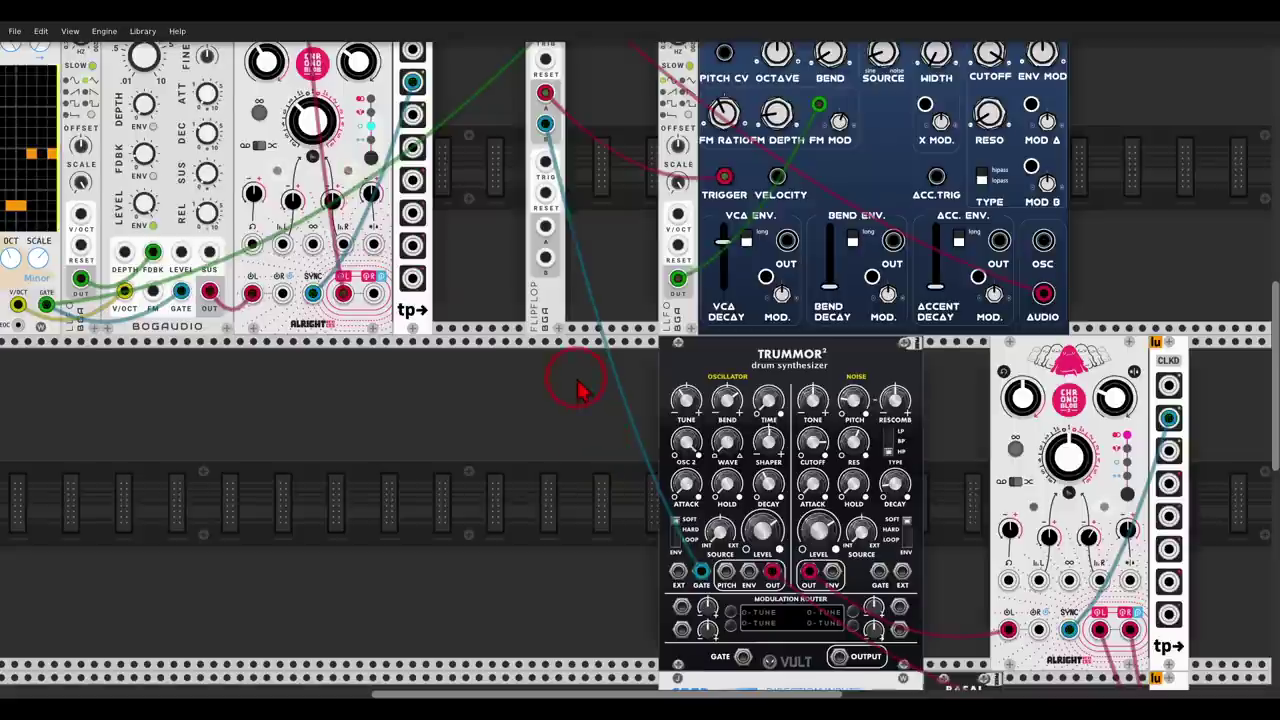
drag(586, 380, 754, 487)
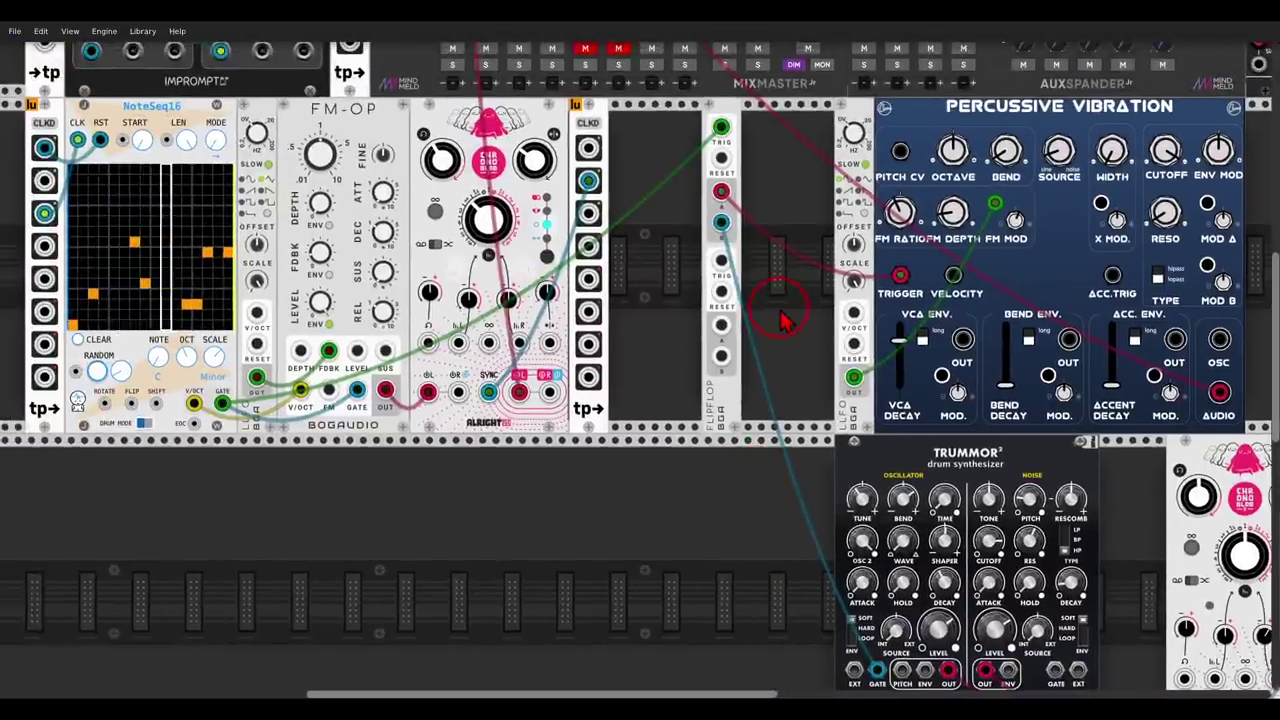
mouse_move(770, 255)
mouse_down()
mouse_move(655, 350)
mouse_move(762, 287)
mouse_up()
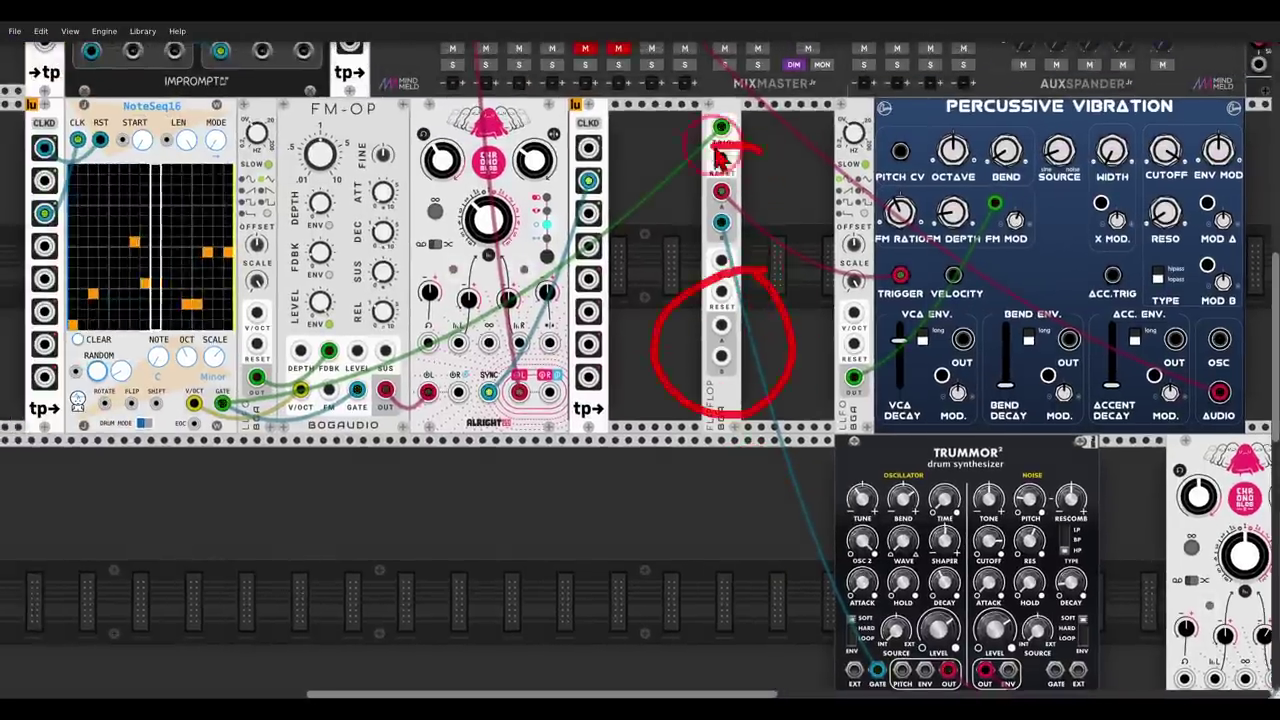
Step: Connect the upper flip-flop's A output to the lower flip-flop's TRIG input
mouse_move(748, 148)
mouse_down()
mouse_move(689, 255)
mouse_move(772, 185)
mouse_move(749, 187)
mouse_move(740, 275)
mouse_move(720, 287)
mouse_move(754, 292)
mouse_up()
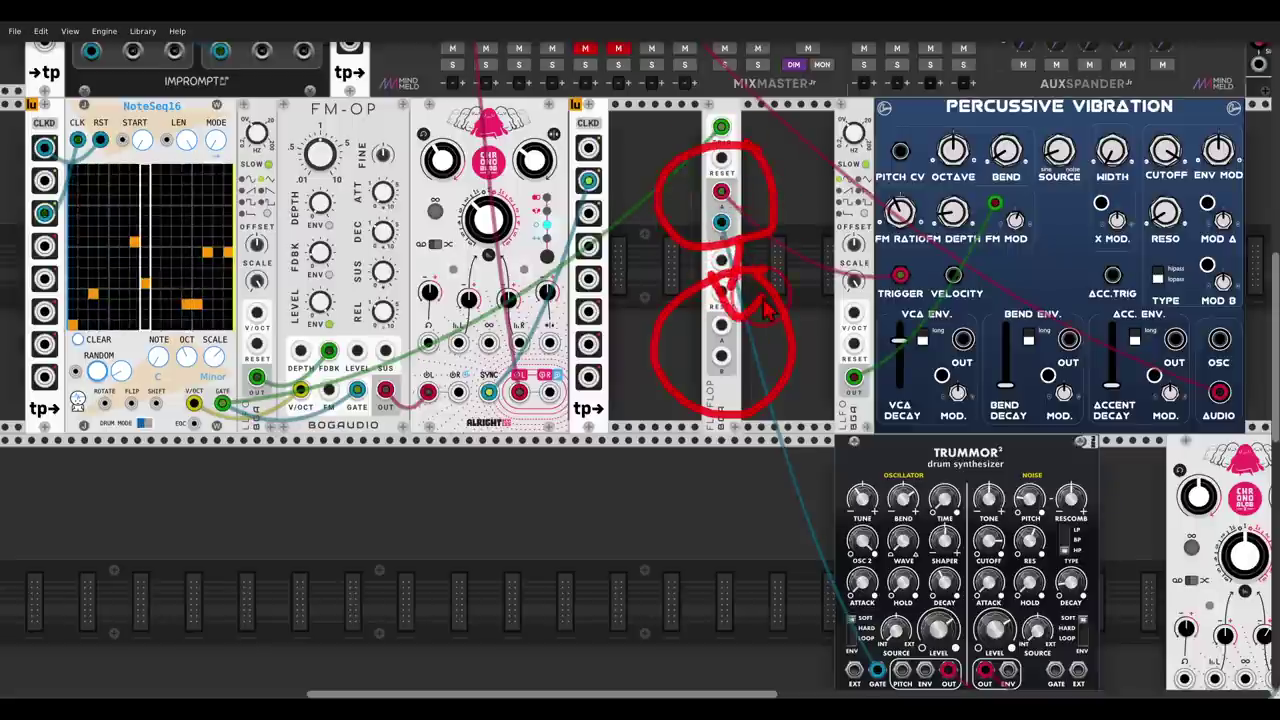
key(Escape)
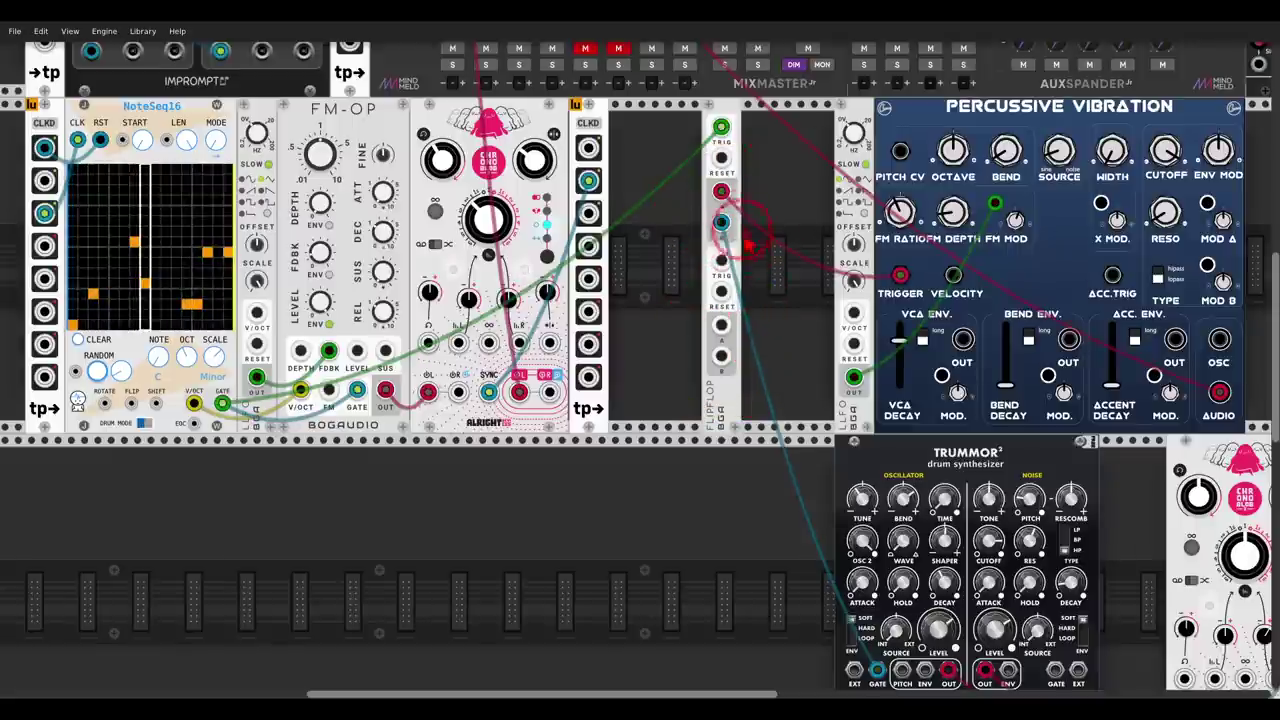
drag(721, 261, 721, 191)
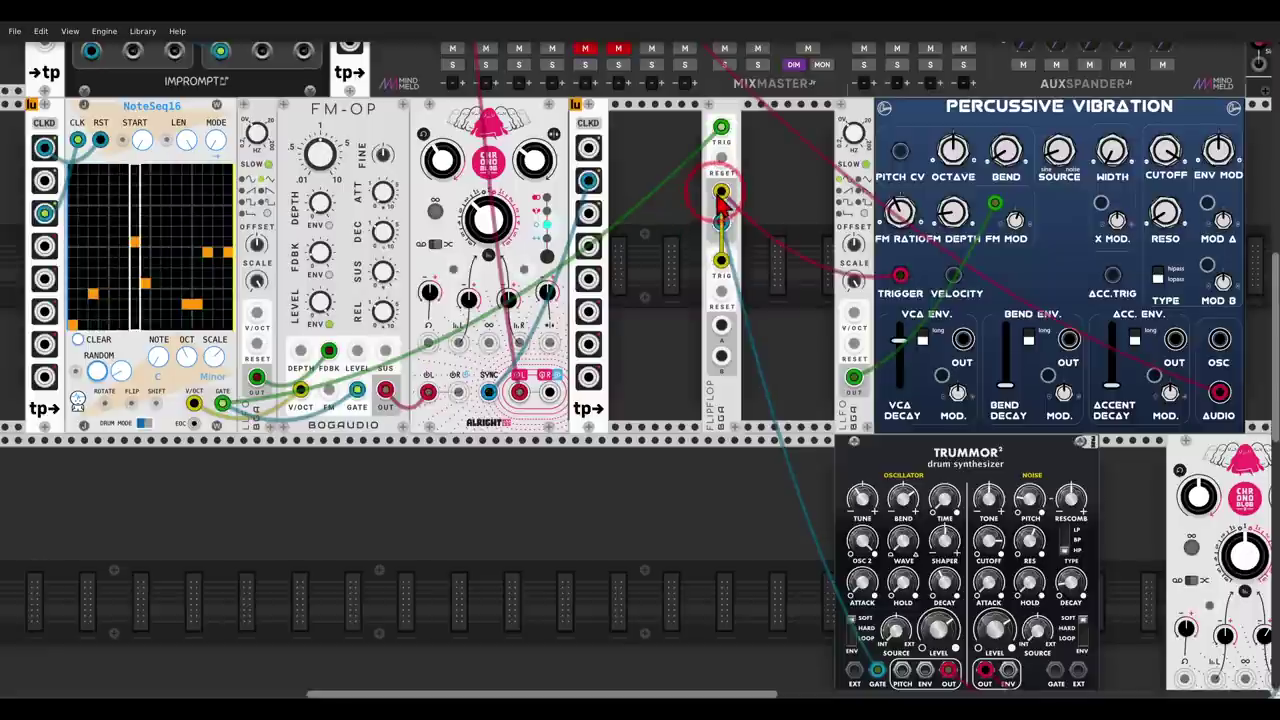
Step: Connect the lower flip-flop's A output to the GATE input of the Trummor drum synthesizer's noise section
mouse_move(730, 252)
mouse_down()
mouse_move(706, 272)
mouse_move(737, 282)
mouse_move(740, 250)
mouse_up()
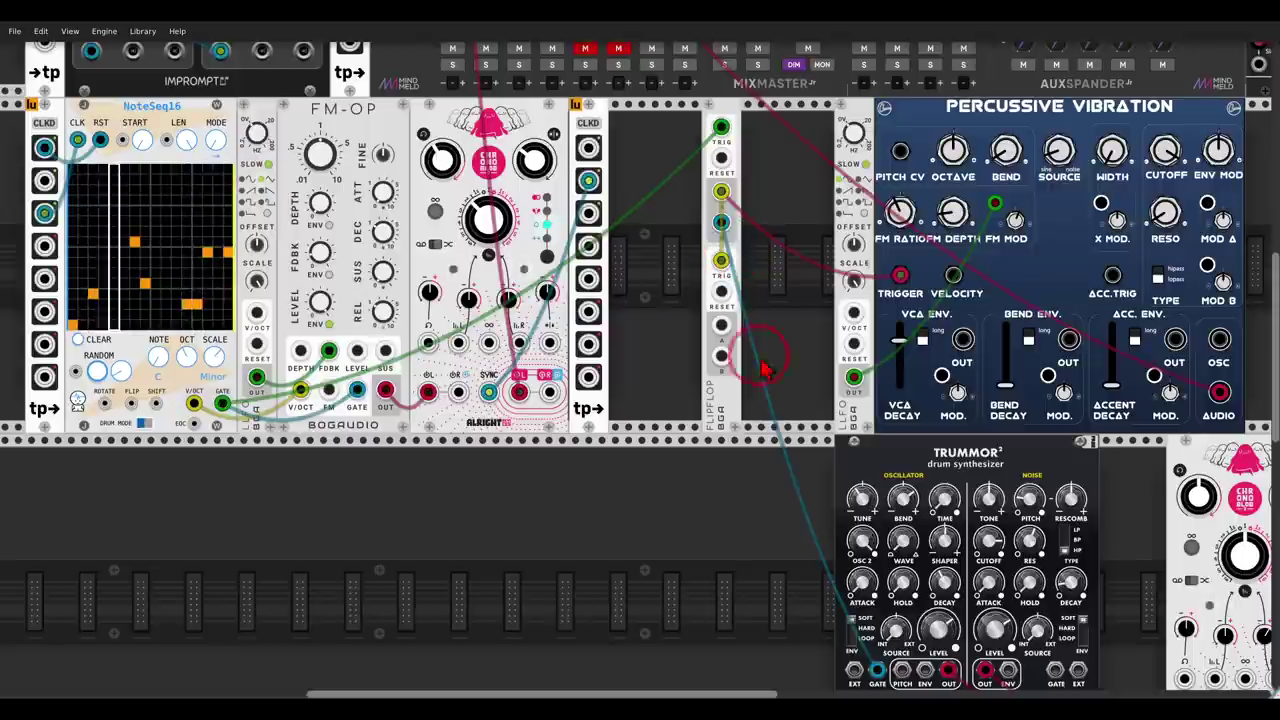
drag(796, 364, 588, 192)
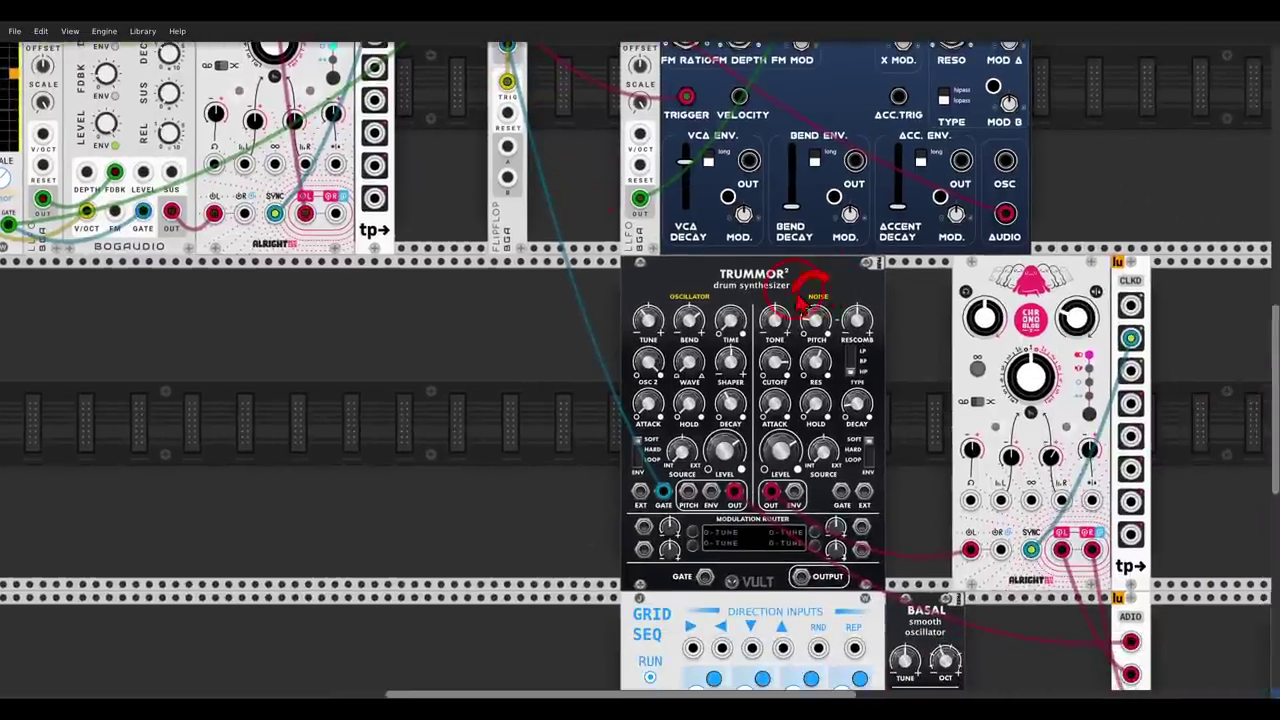
mouse_move(790, 497)
mouse_down()
mouse_move(982, 499)
mouse_move(955, 463)
mouse_move(980, 537)
mouse_up()
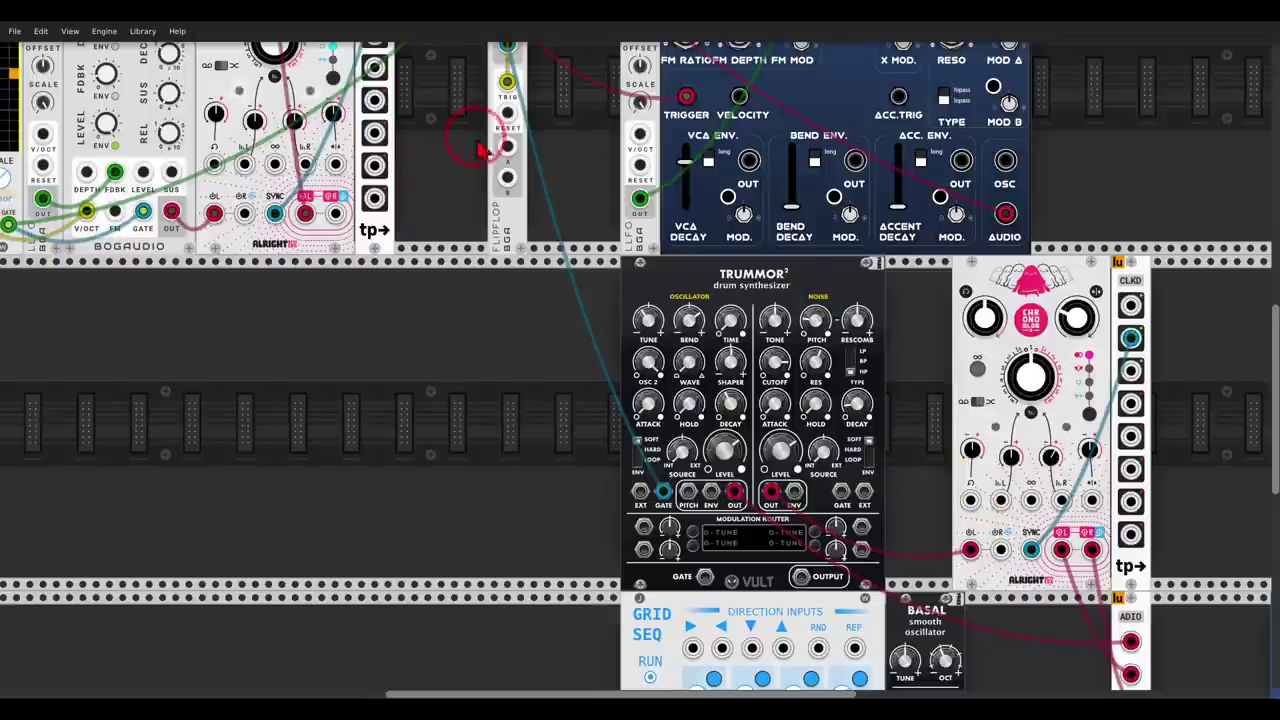
drag(508, 148, 841, 491)
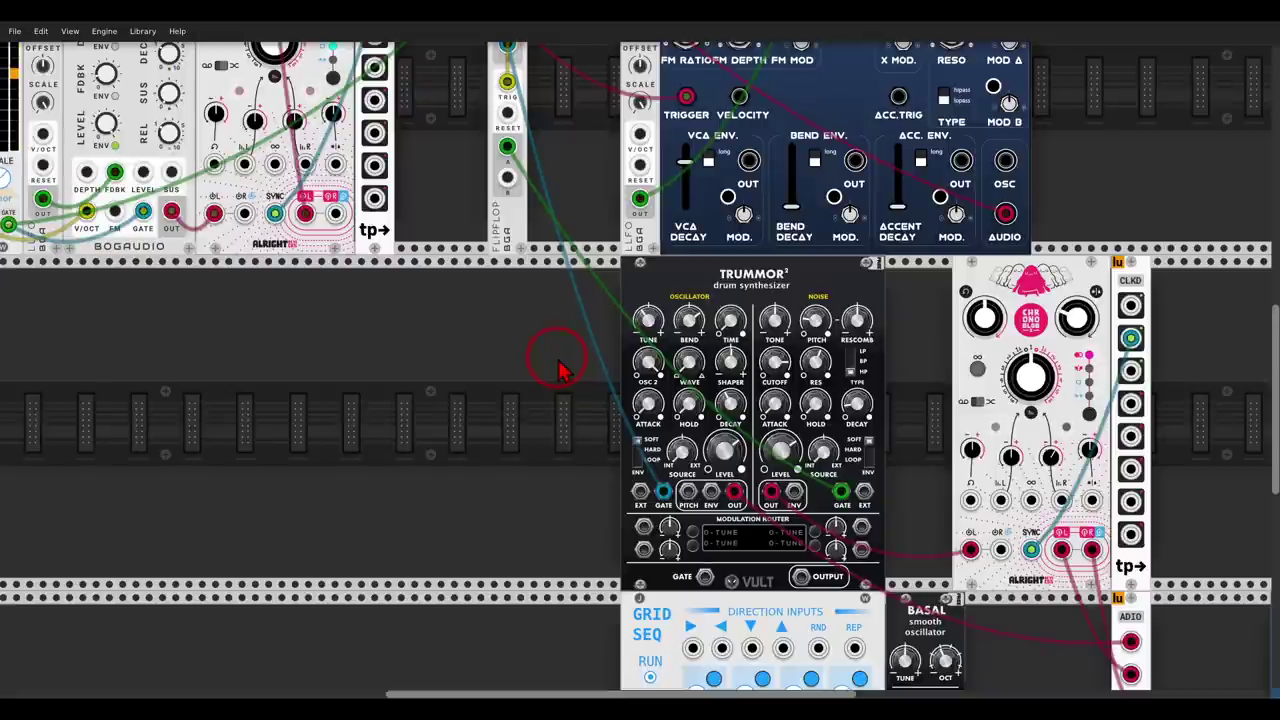
Step: Trace the gate path from NoteSeq16 through both flip-flops to Percussive Vibration and Trummor's oscillator and noise sections
scroll(558, 366, down, 5)
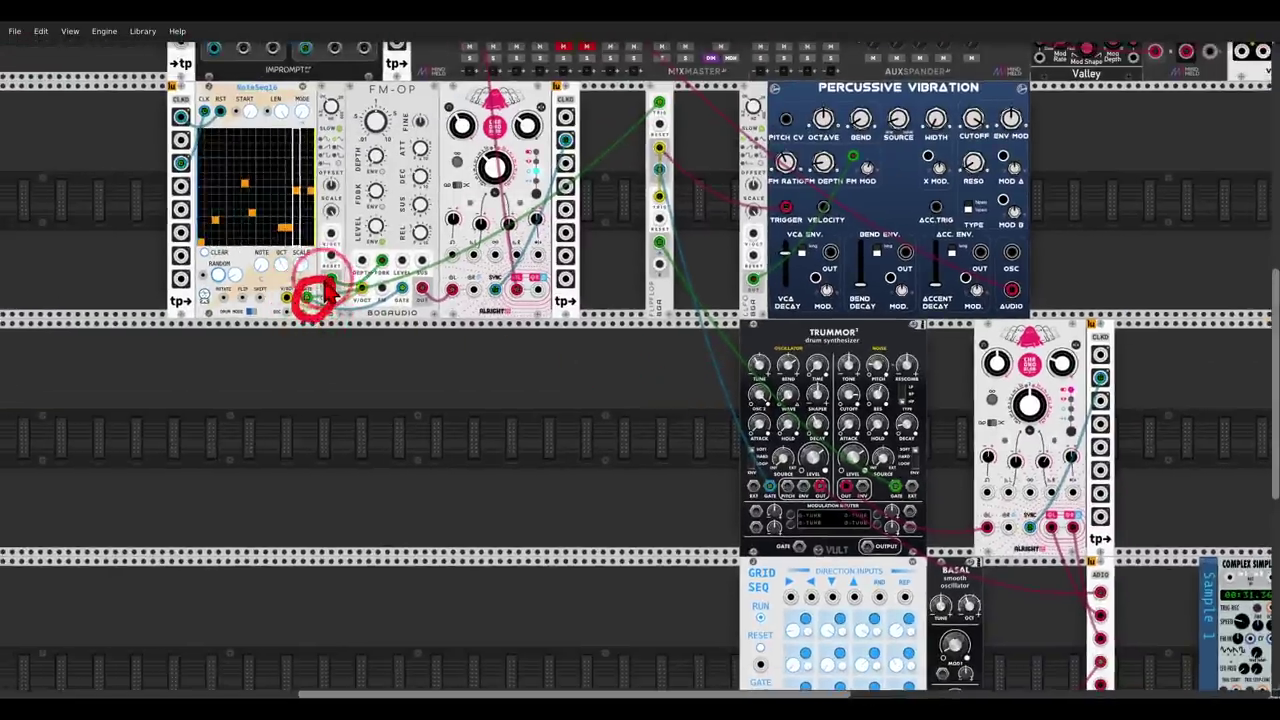
drag(312, 296, 659, 104)
drag(750, 178, 745, 197)
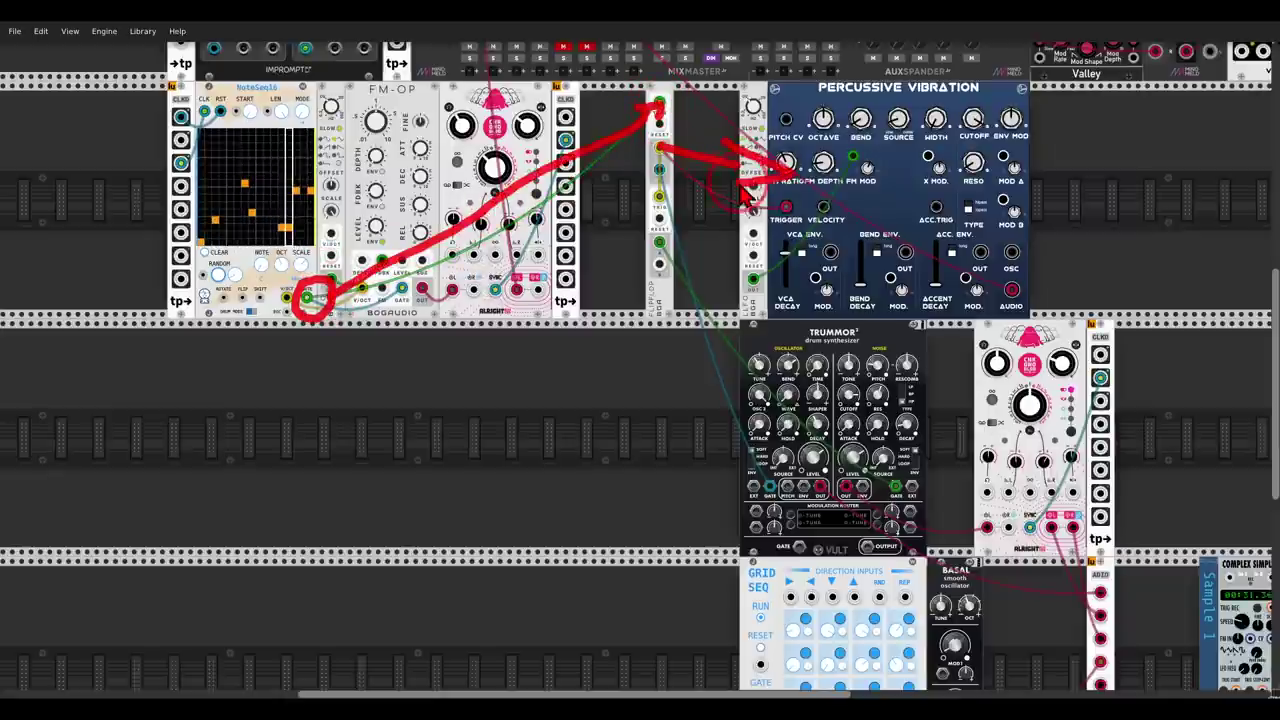
drag(672, 178, 760, 432)
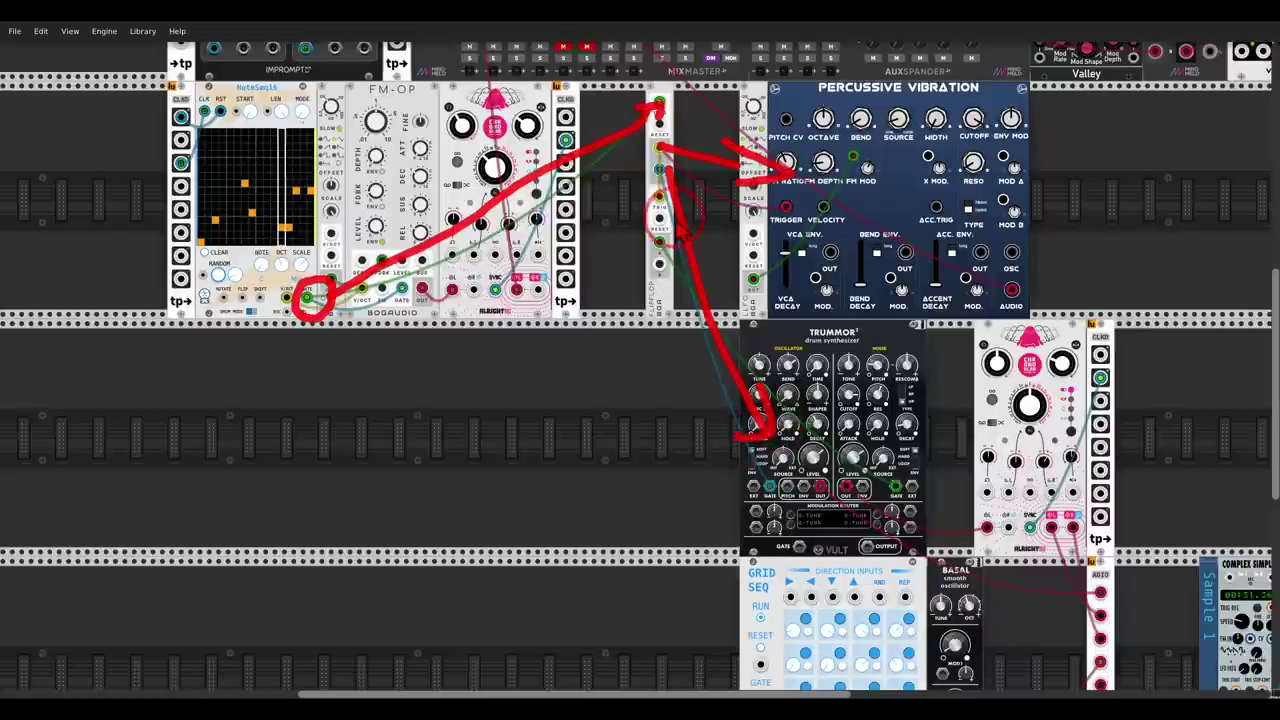
drag(660, 242, 912, 478)
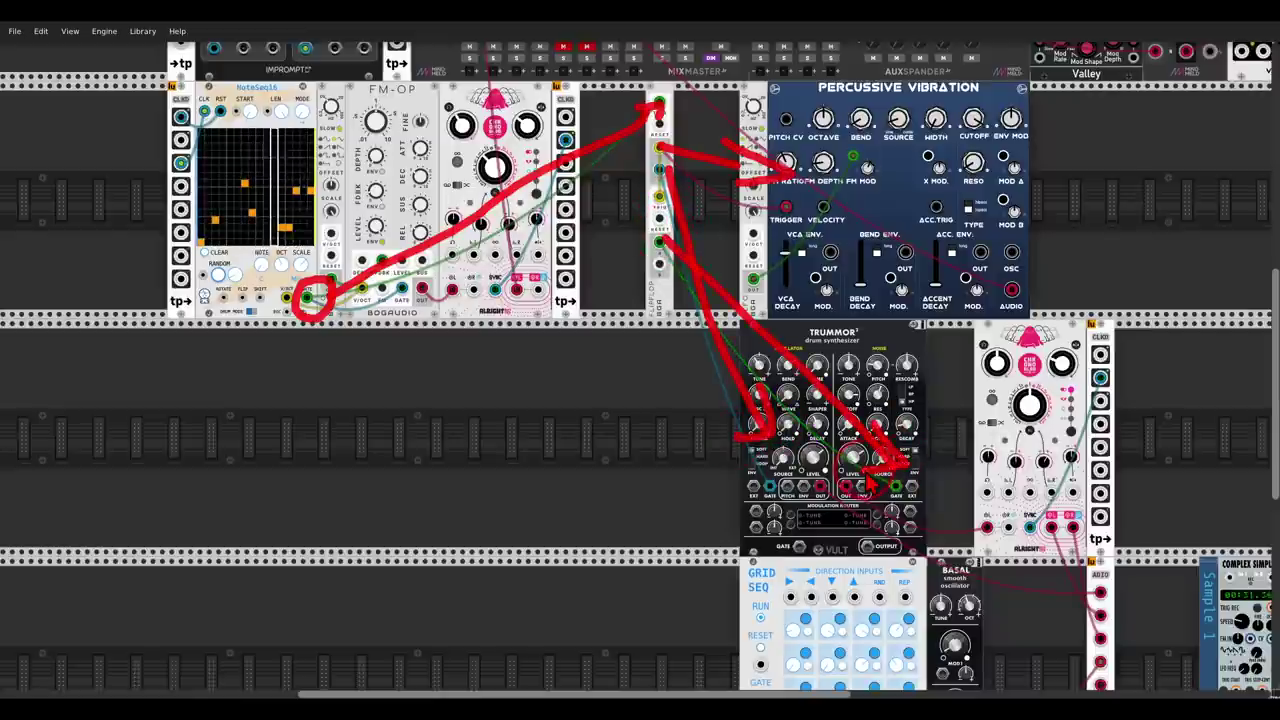
Step: Connect the lower flip-flop's B output to the RND direction input of the Grid Seq module
drag(951, 471, 795, 290)
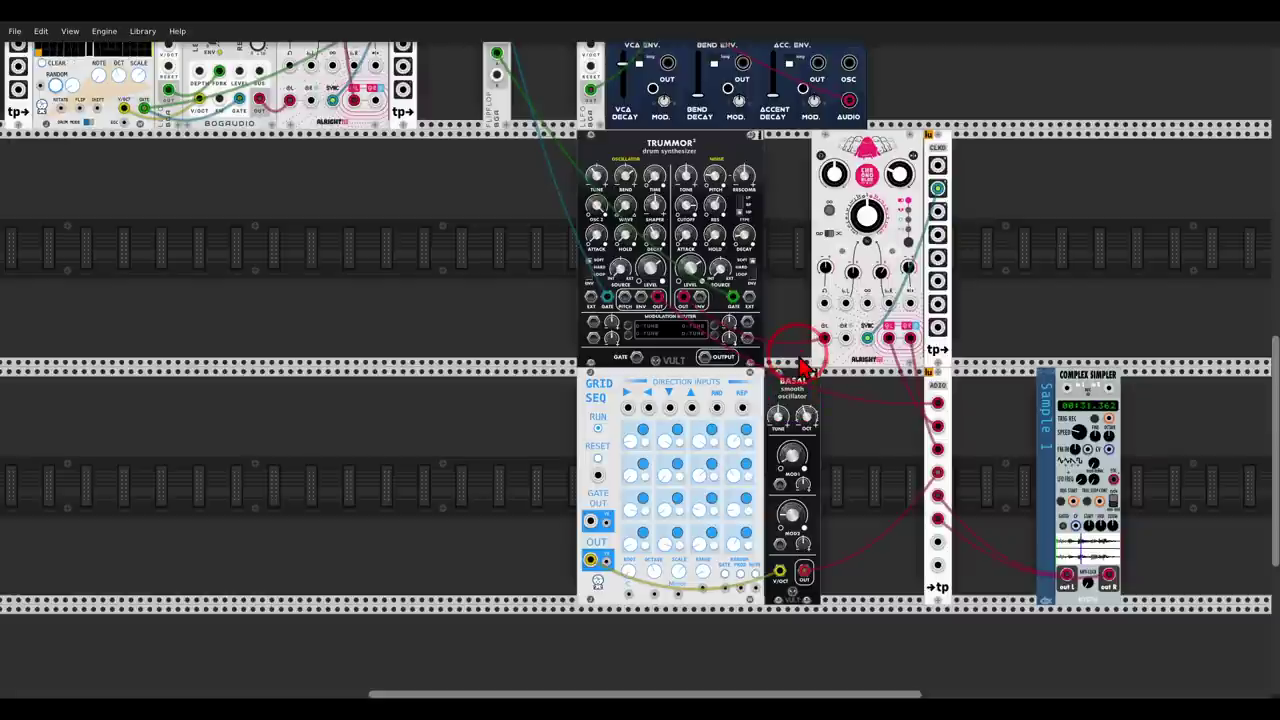
scroll(470, 150, up, 3)
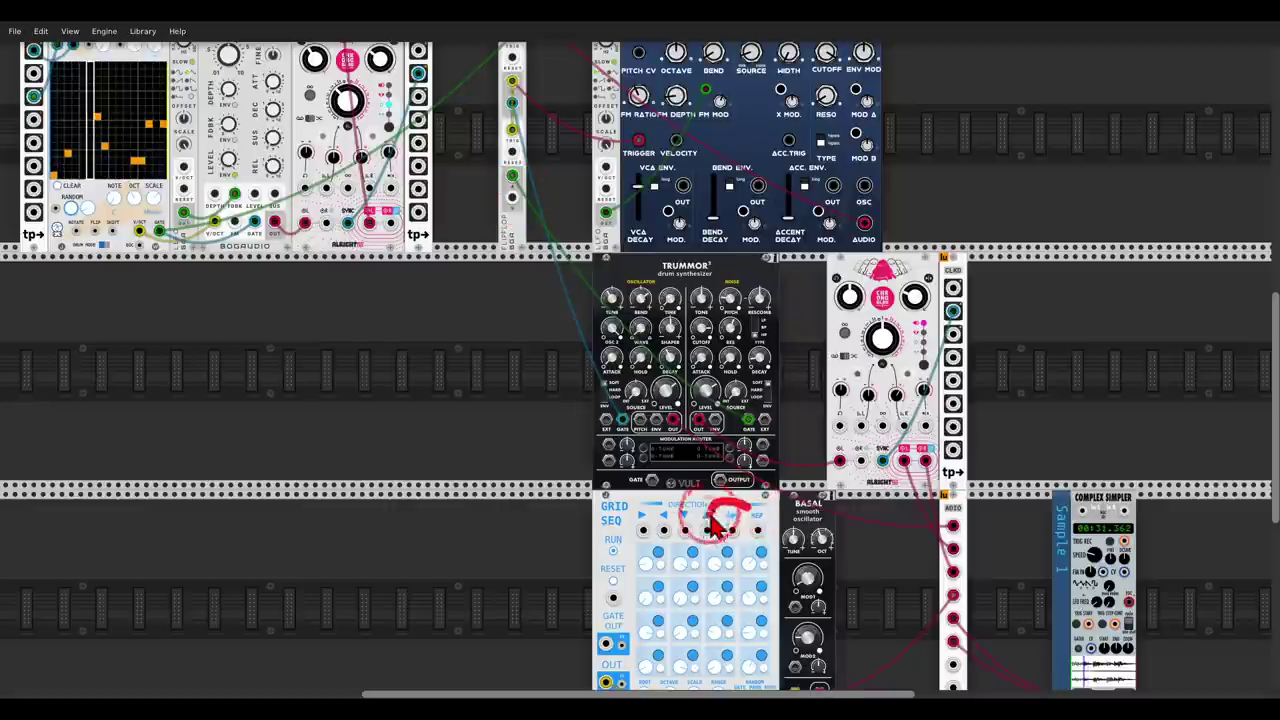
drag(755, 555, 757, 512)
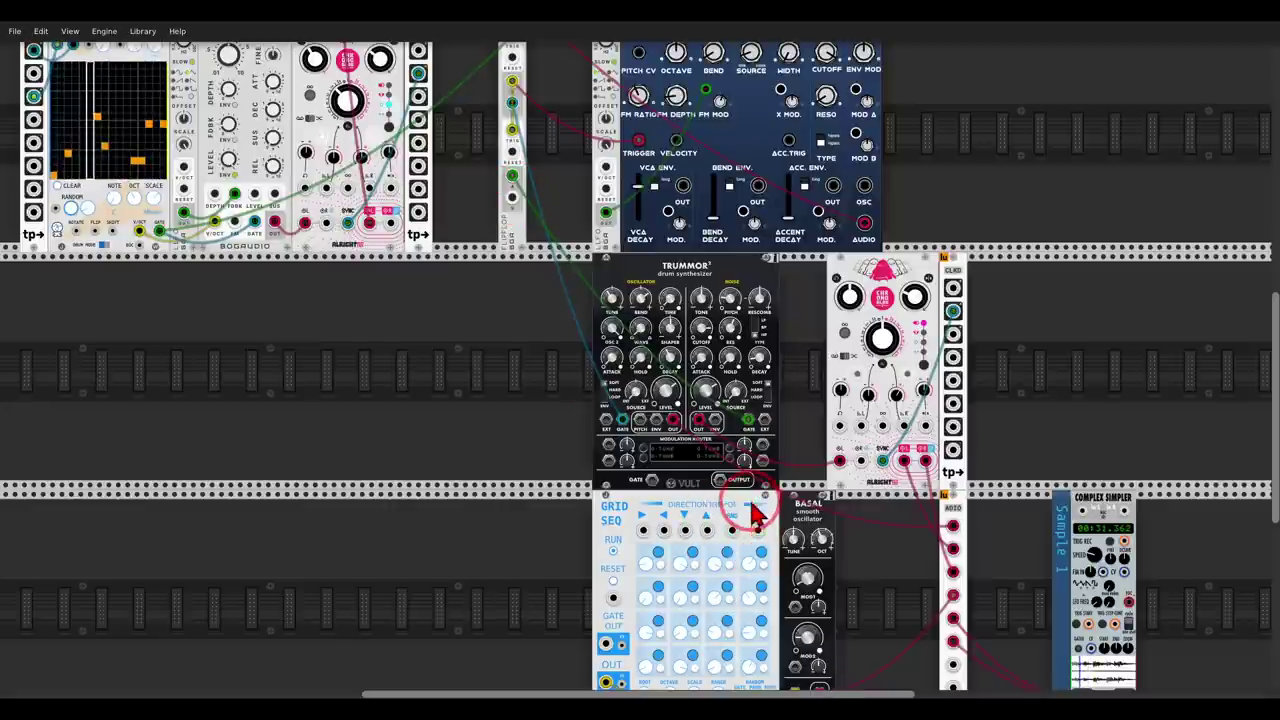
drag(512, 197, 730, 530)
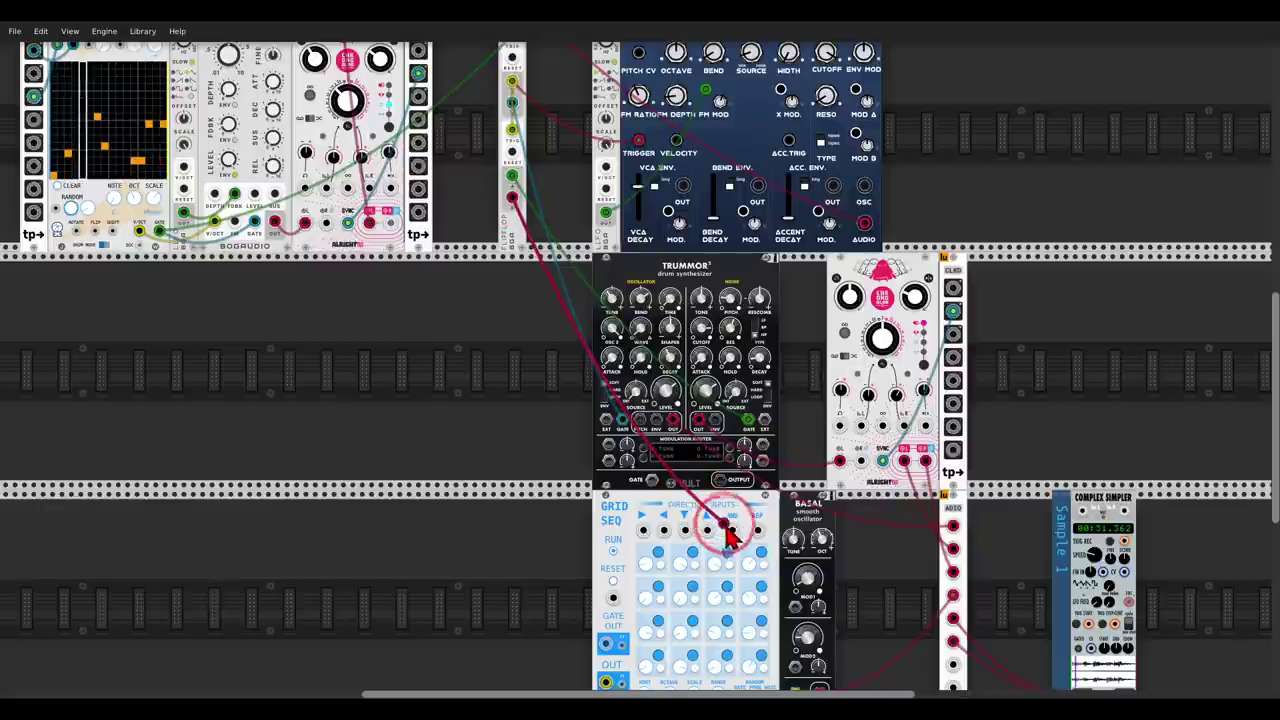
drag(551, 505, 473, 354)
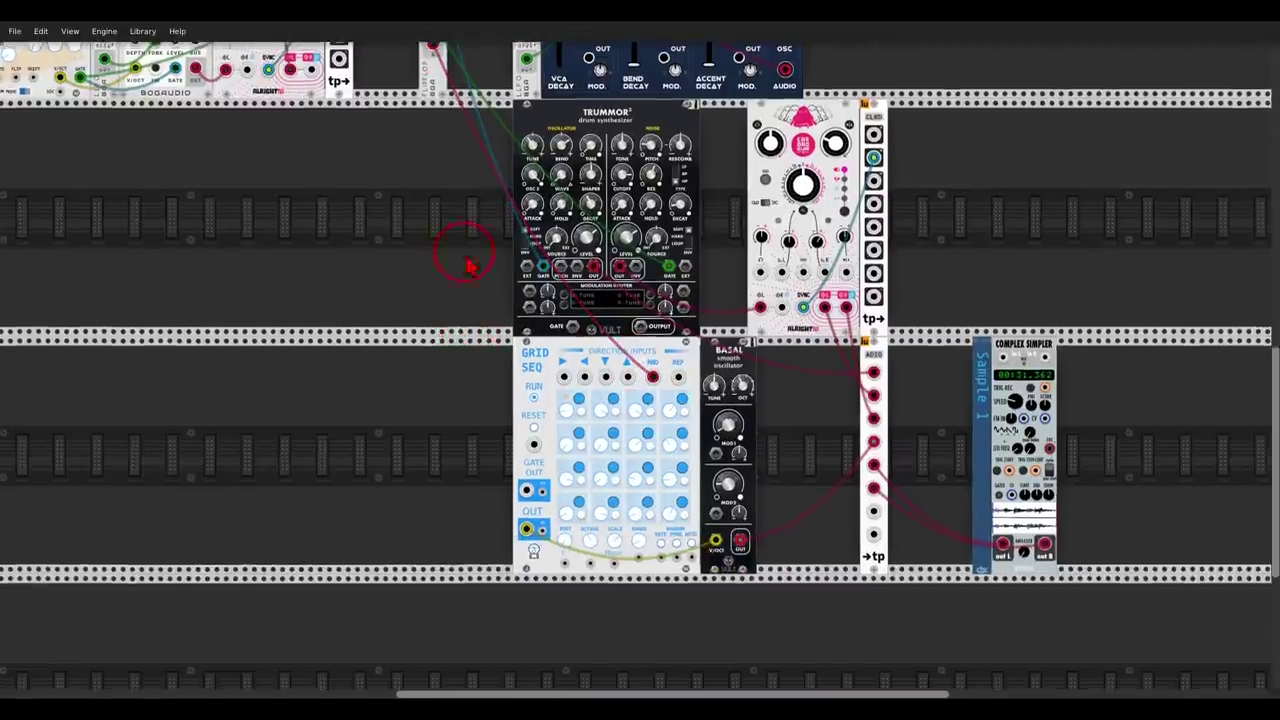
drag(437, 222, 680, 569)
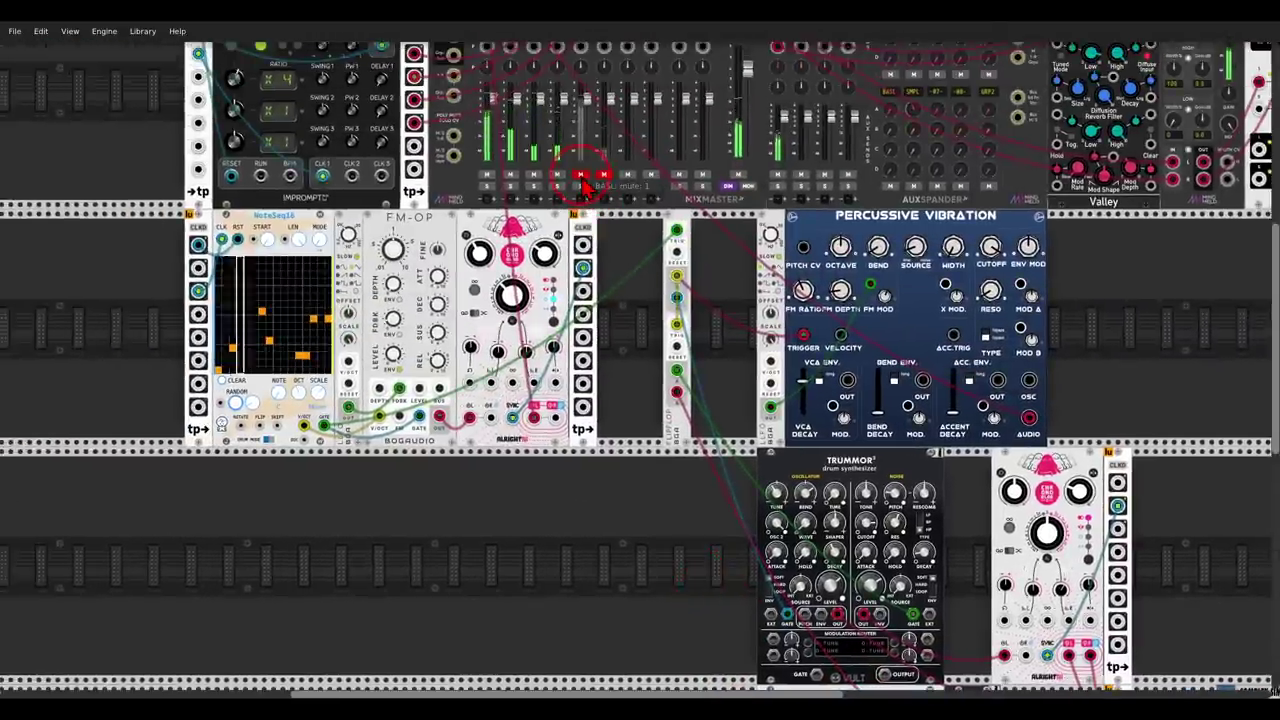
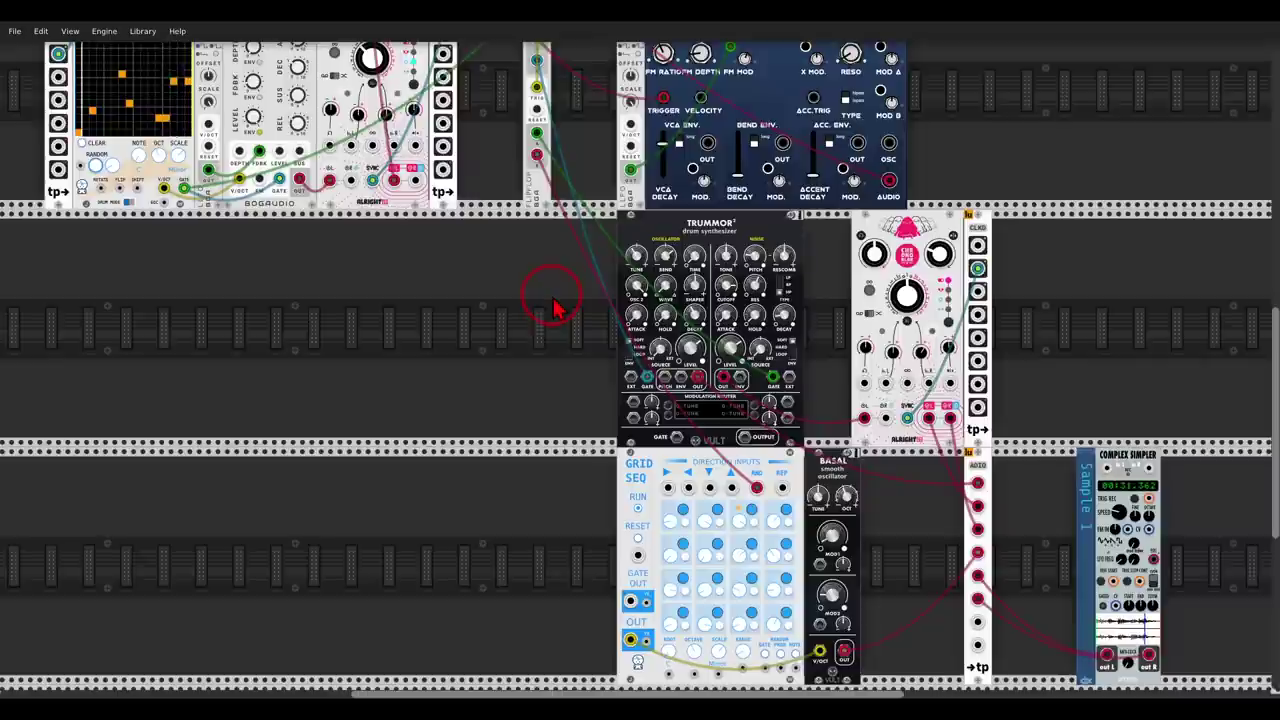
scroll(553, 298, down, 1)
drag(553, 298, 601, 399)
scroll(613, 358, down, 2)
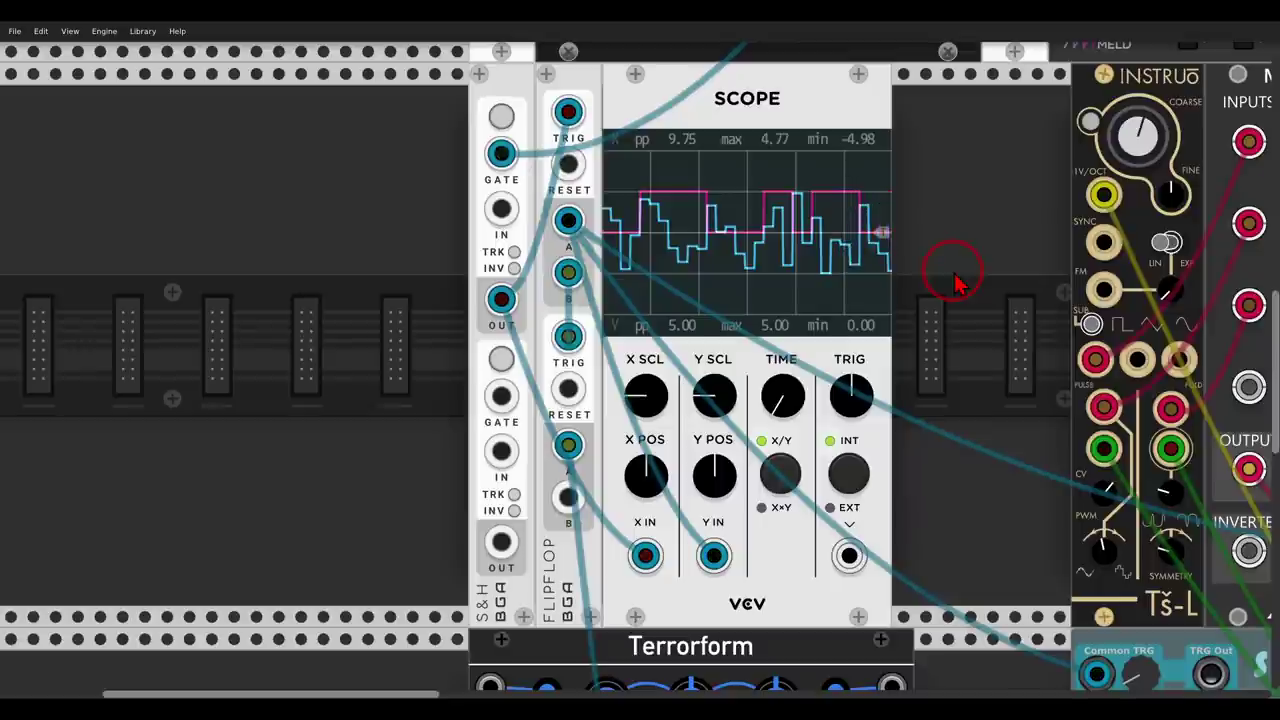
Step: In the patch with the S&H module, compare its output feeding the flip-flop's TRIG input with the flip-flop's A output on the scope
mouse_move(537, 265)
mouse_down()
mouse_move(462, 292)
mouse_move(522, 278)
mouse_move(520, 237)
mouse_move(548, 165)
mouse_move(570, 188)
mouse_up()
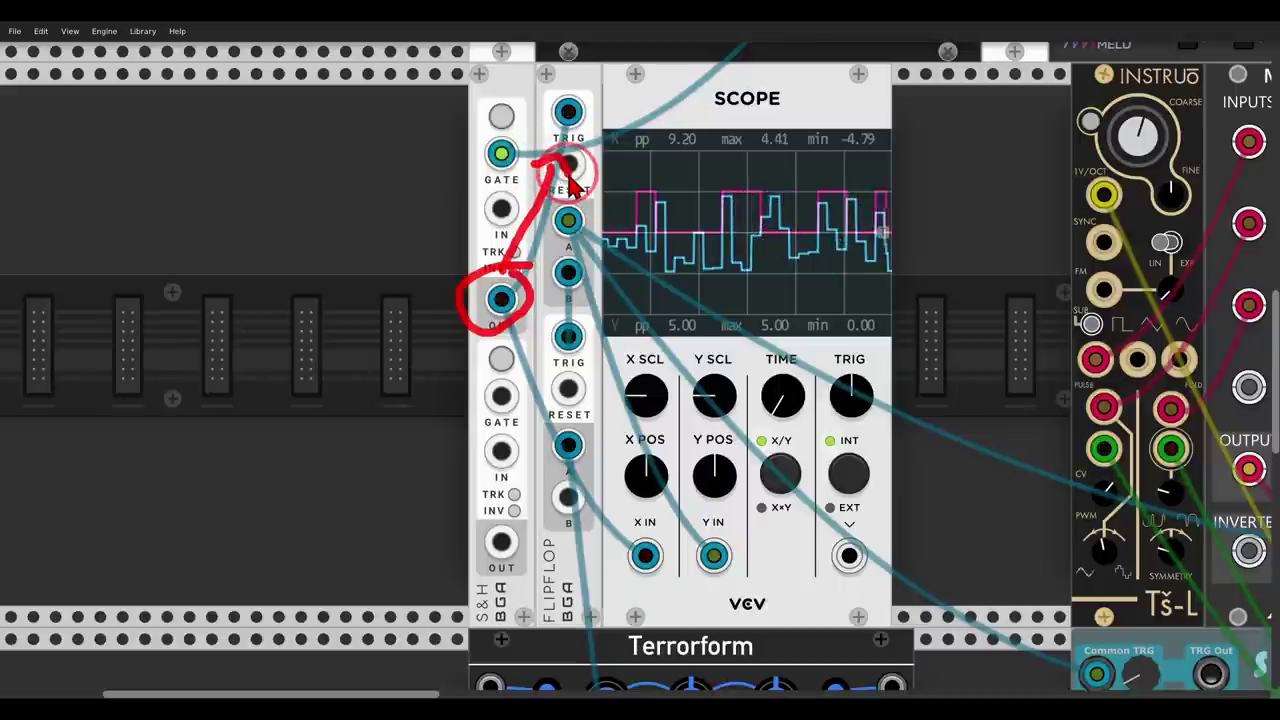
key(Escape)
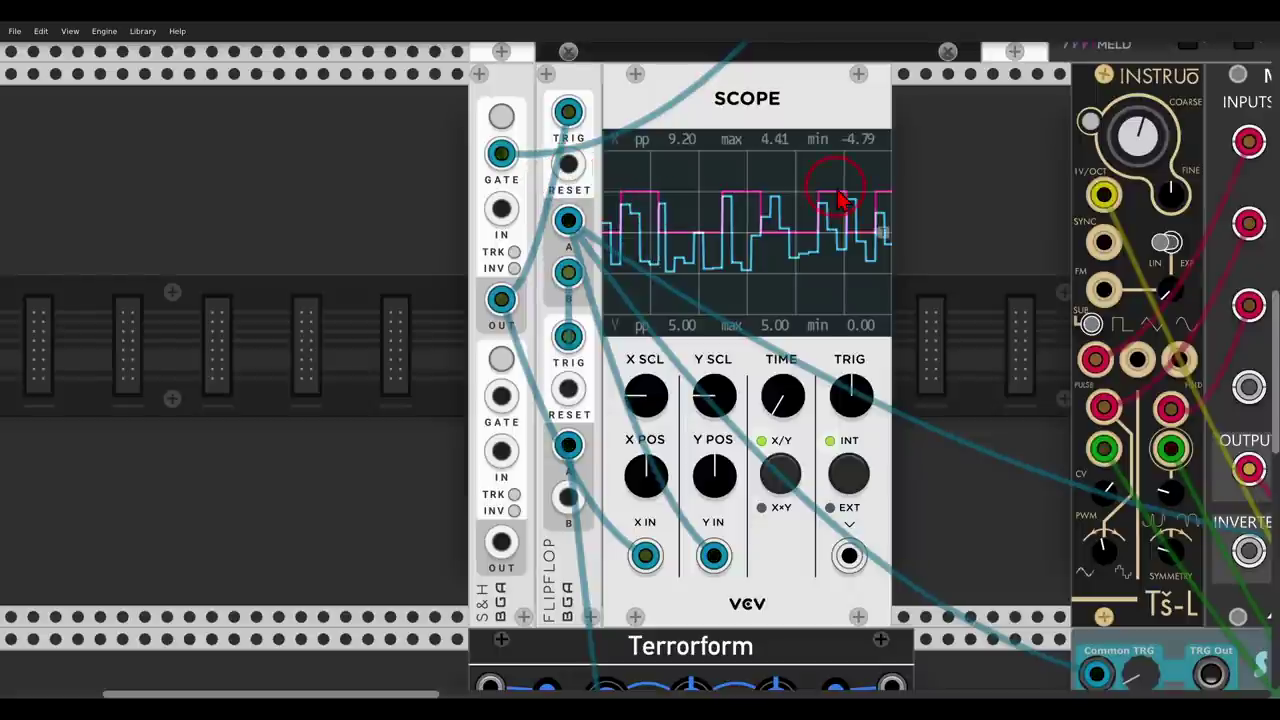
mouse_move(906, 178)
mouse_down()
mouse_move(607, 204)
mouse_move(623, 262)
mouse_move(833, 284)
mouse_move(912, 202)
mouse_up()
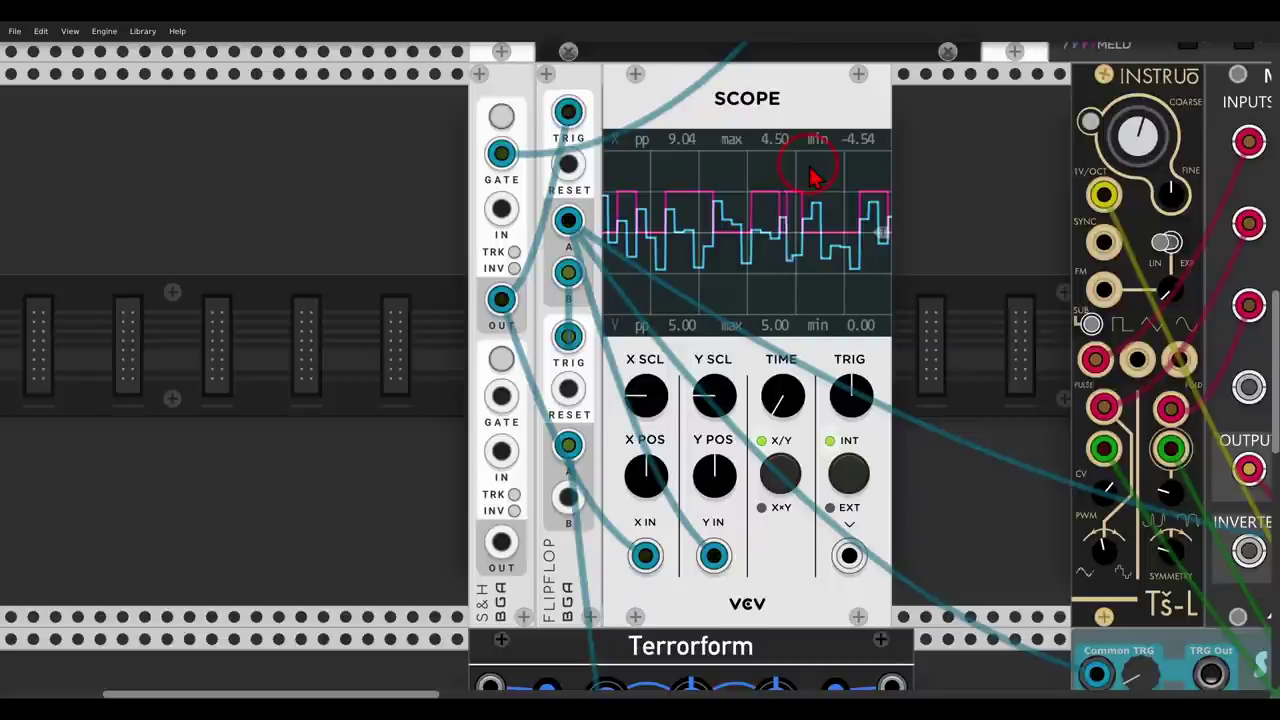
mouse_move(606, 199)
mouse_down()
mouse_move(545, 232)
mouse_move(601, 242)
mouse_move(580, 198)
mouse_up()
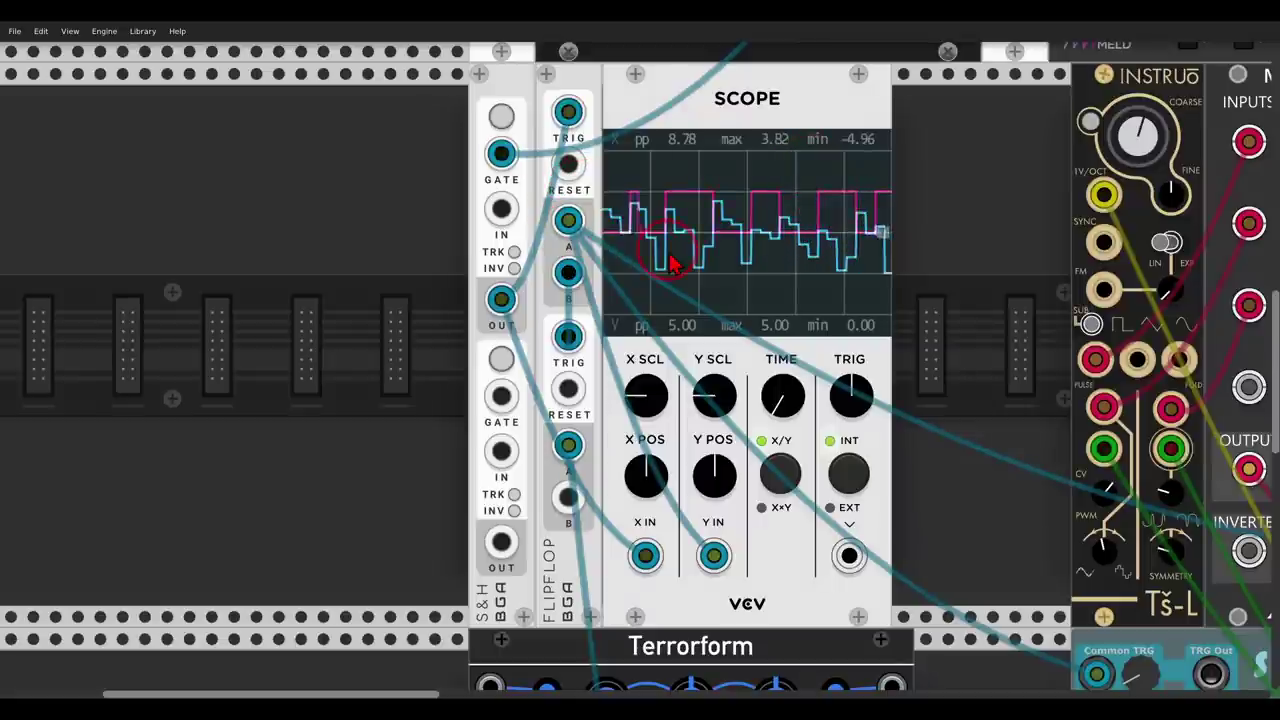
Step: Examine the Ts-L voice's chain through the Mixer, Tangents filter, VCA, ADSR and Electric Ensemble
scroll(686, 271, down, 3)
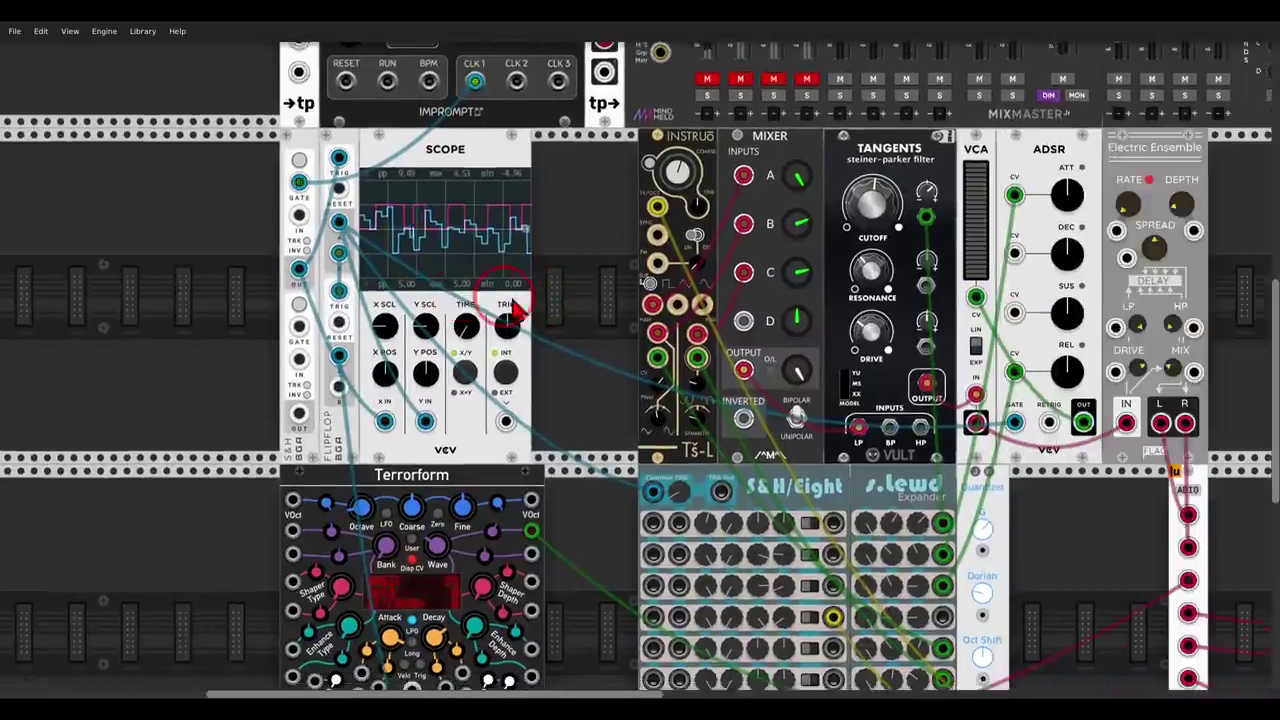
drag(513, 302, 409, 300)
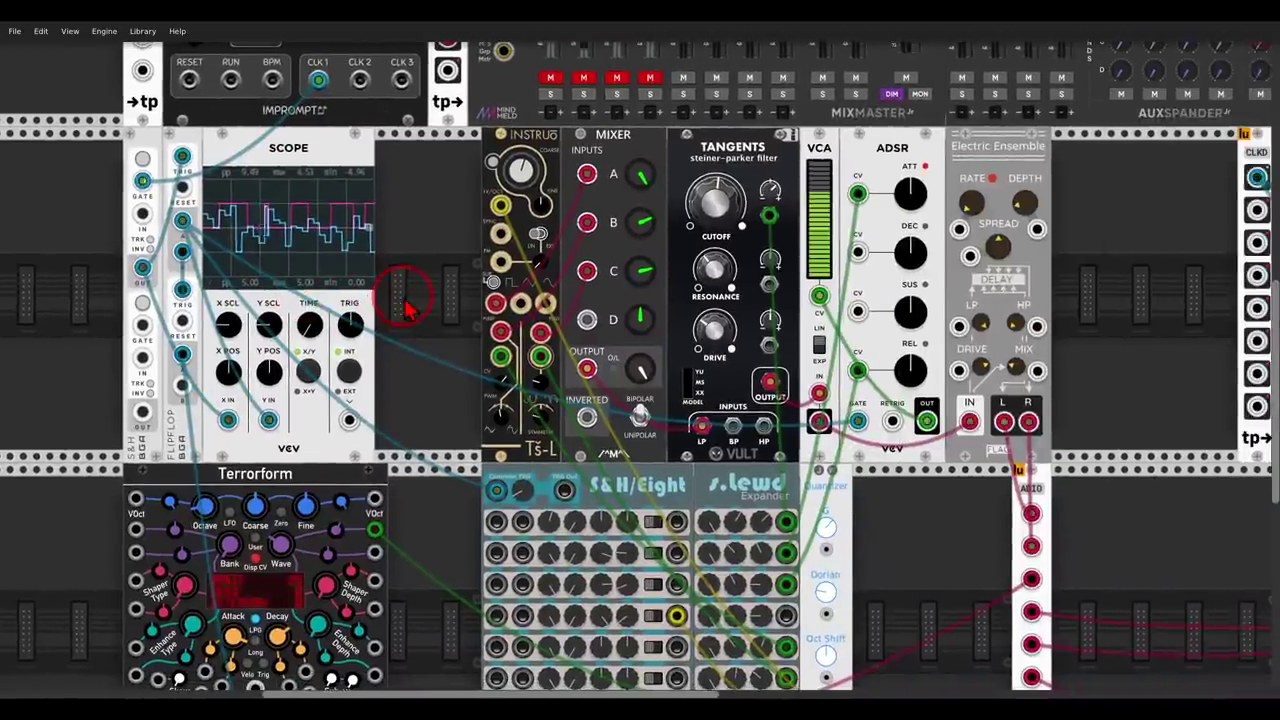
mouse_move(544, 122)
mouse_down()
mouse_move(473, 130)
mouse_move(501, 232)
mouse_move(536, 110)
mouse_up()
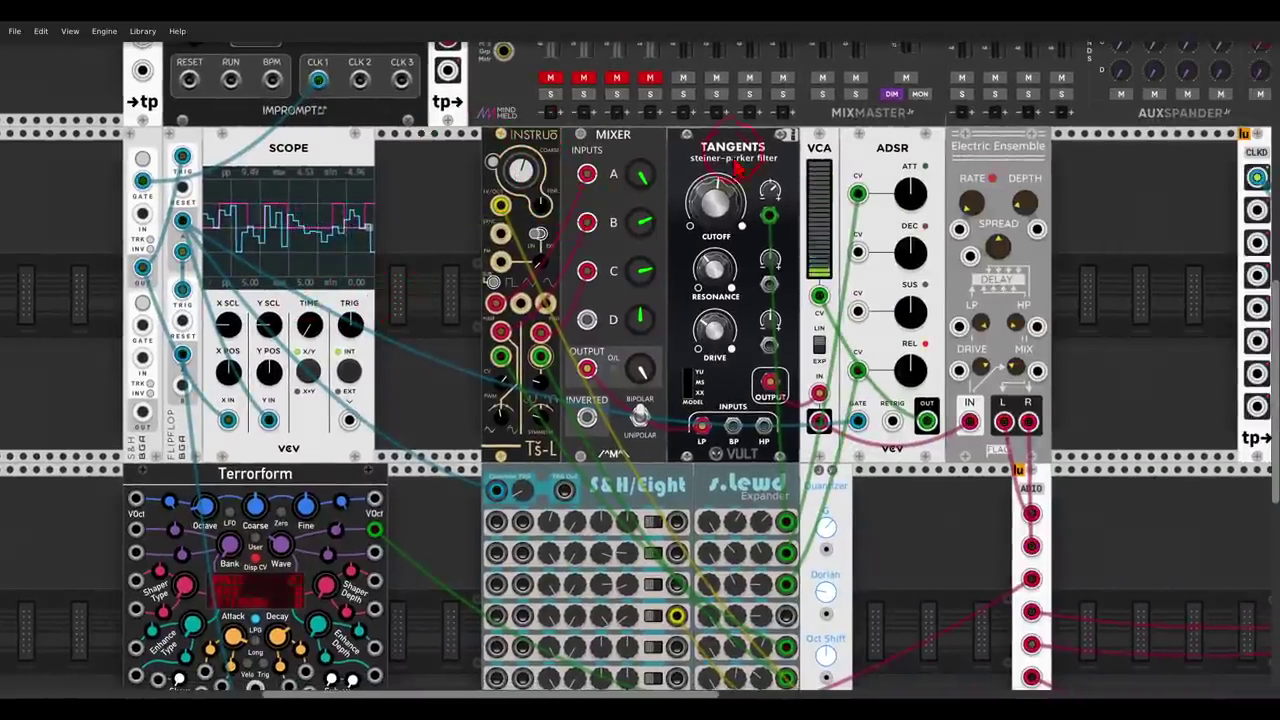
mouse_move(745, 128)
mouse_down()
mouse_move(669, 208)
mouse_move(714, 172)
mouse_move(808, 328)
mouse_up()
mouse_move(784, 269)
mouse_down()
mouse_move(807, 338)
mouse_move(779, 327)
mouse_up()
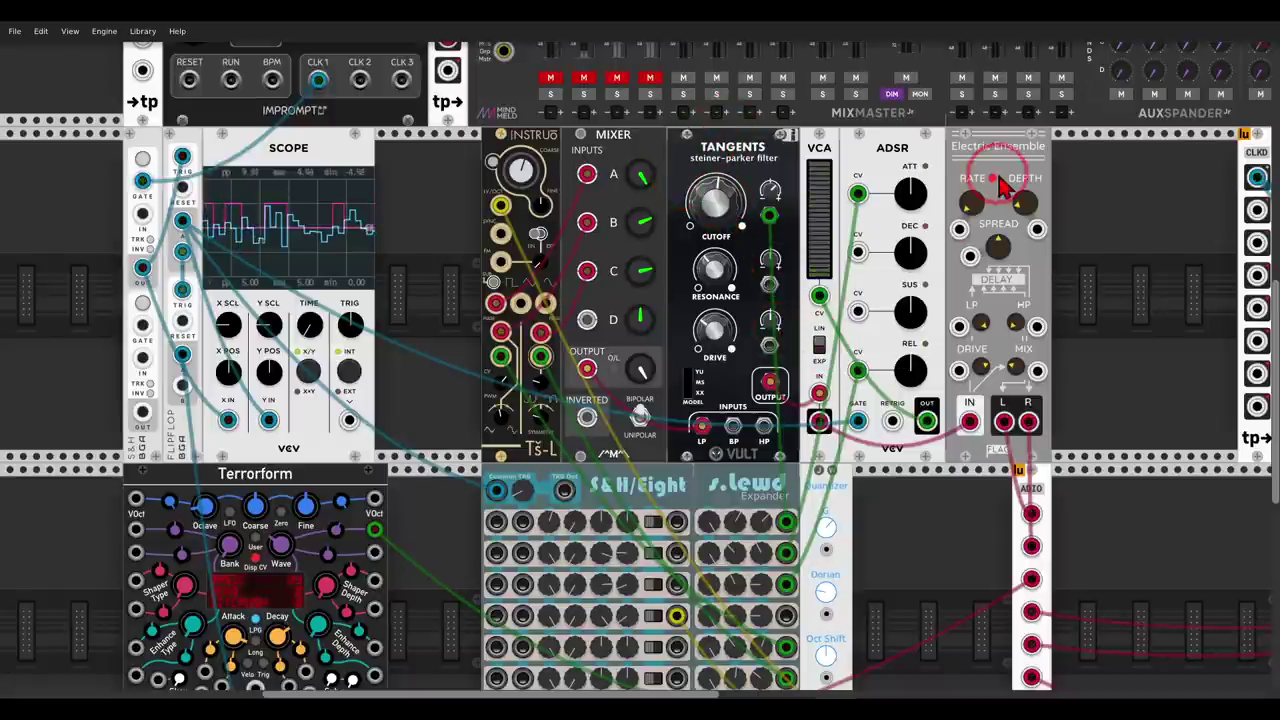
drag(1039, 139, 1026, 160)
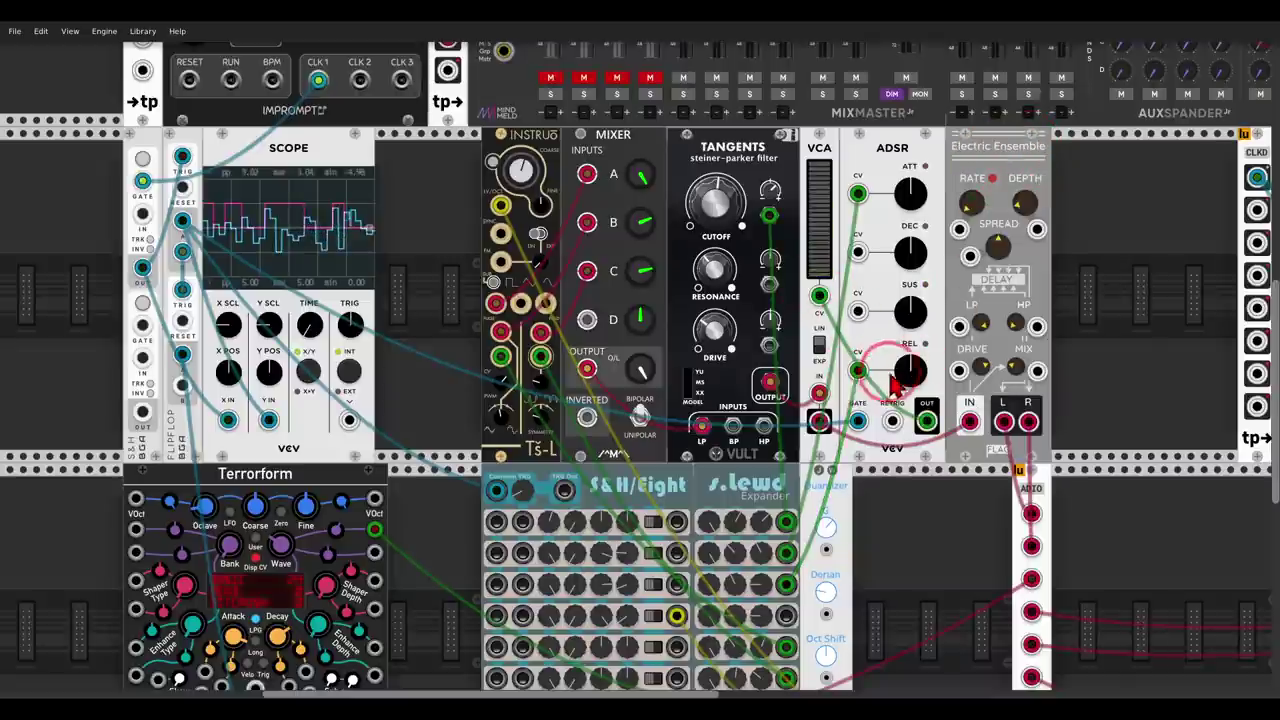
Step: Trace the ADSR's output to the VCA's CV input and its GATE input back to the upper flip-flop's A output
mouse_move(928, 398)
mouse_down()
mouse_move(905, 442)
mouse_move(900, 385)
mouse_move(818, 320)
mouse_move(840, 318)
mouse_up()
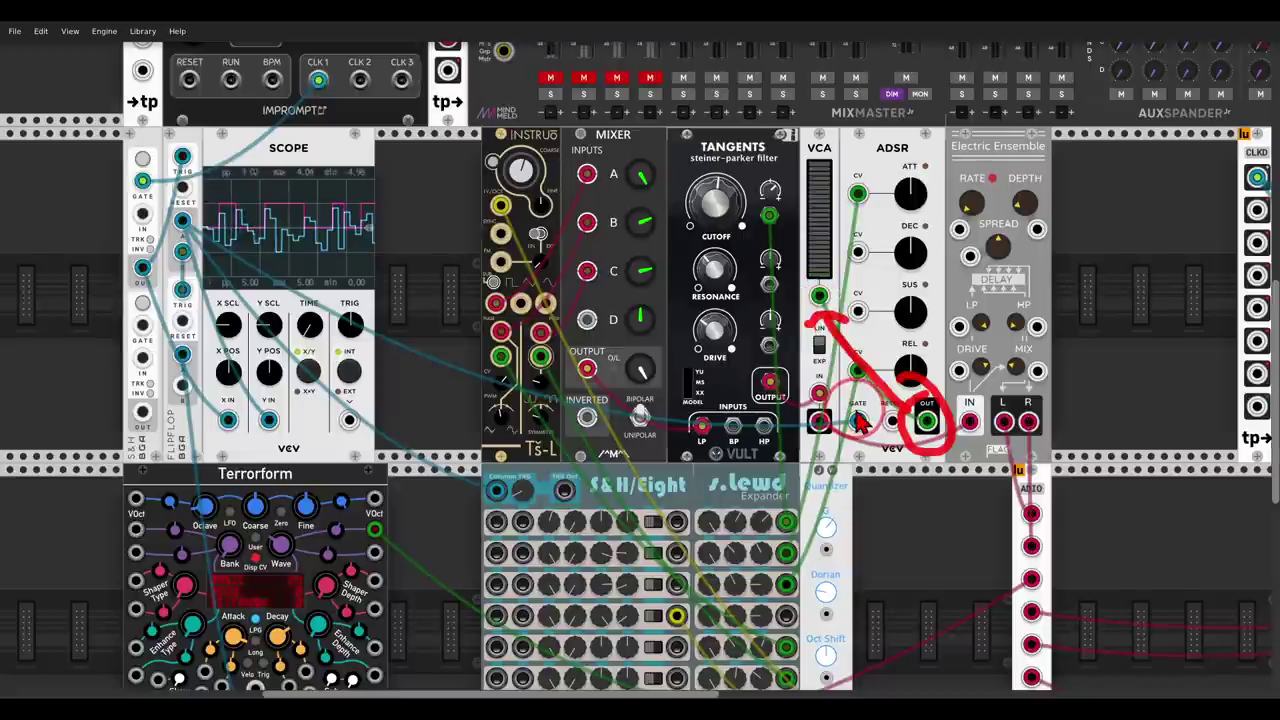
key(Escape)
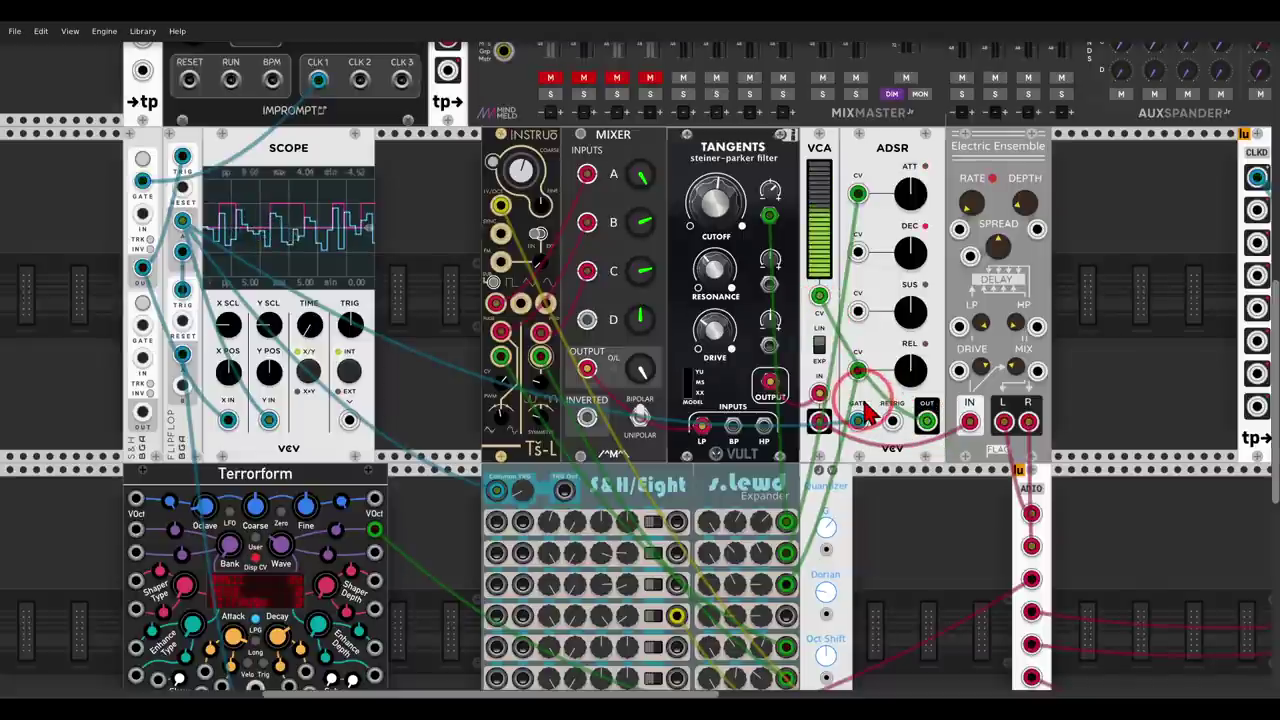
mouse_move(860, 402)
mouse_down()
mouse_move(834, 438)
mouse_move(875, 417)
mouse_move(852, 415)
mouse_move(846, 429)
mouse_move(203, 248)
mouse_move(217, 228)
mouse_move(212, 258)
mouse_up()
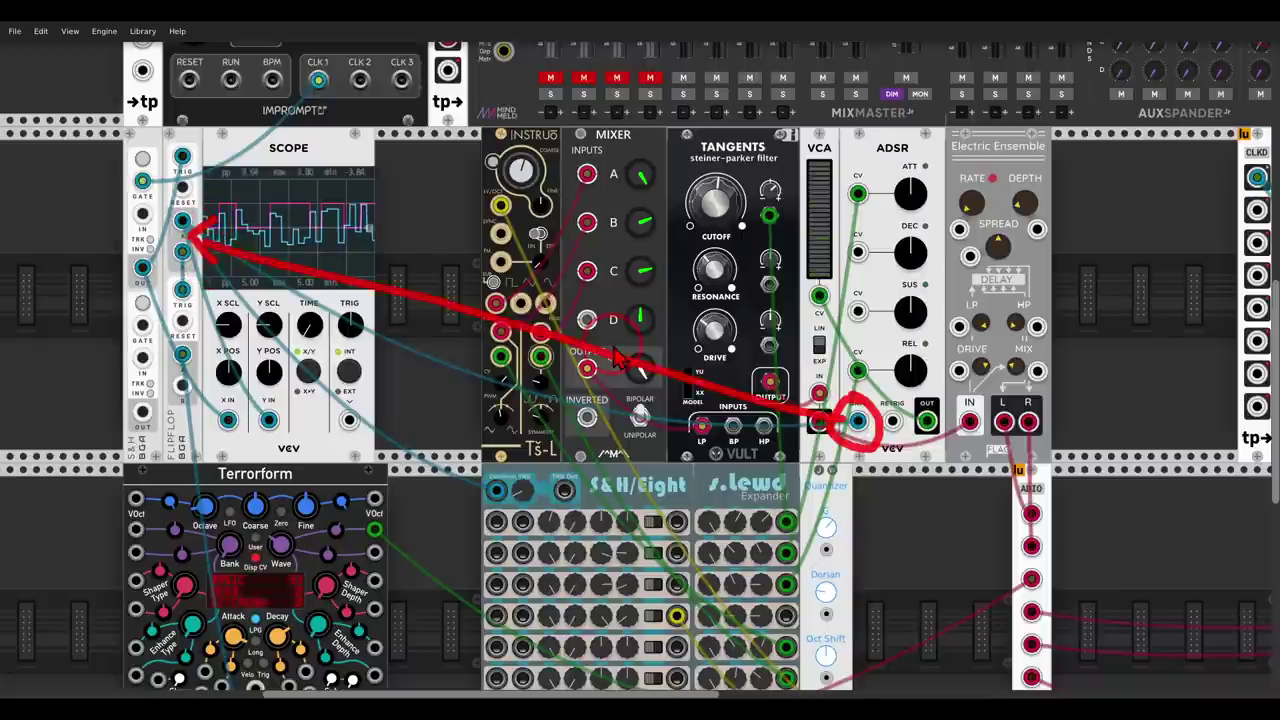
click(616, 353)
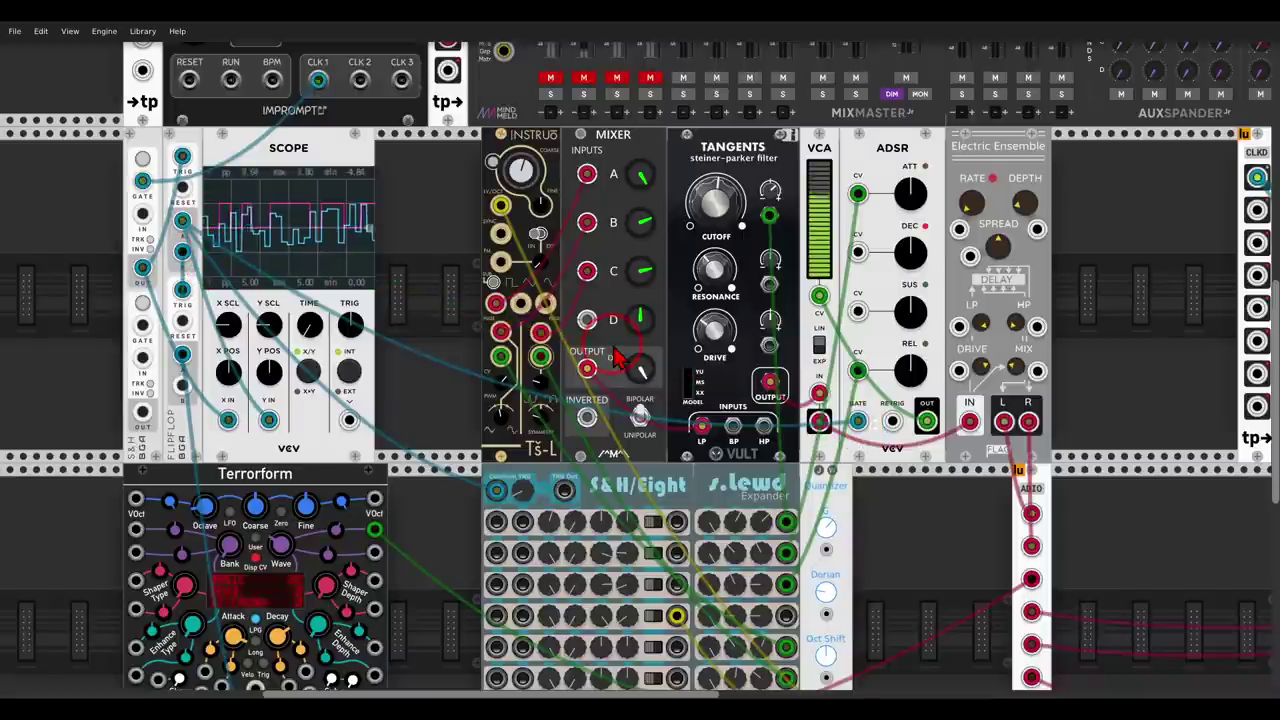
Step: Unmute the TS-L channel on MixMaster Jr. to hear the voice gated by the flip-flop
scroll(616, 356, up, 5)
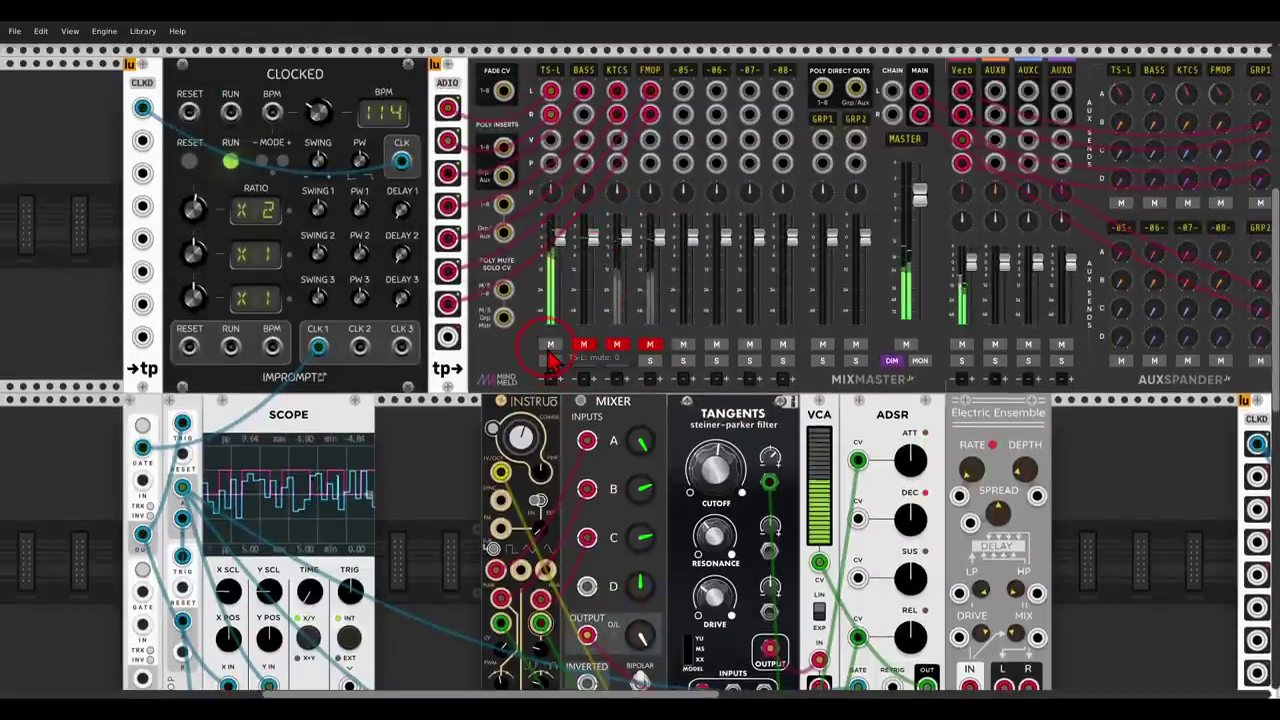
scroll(455, 372, down, 4)
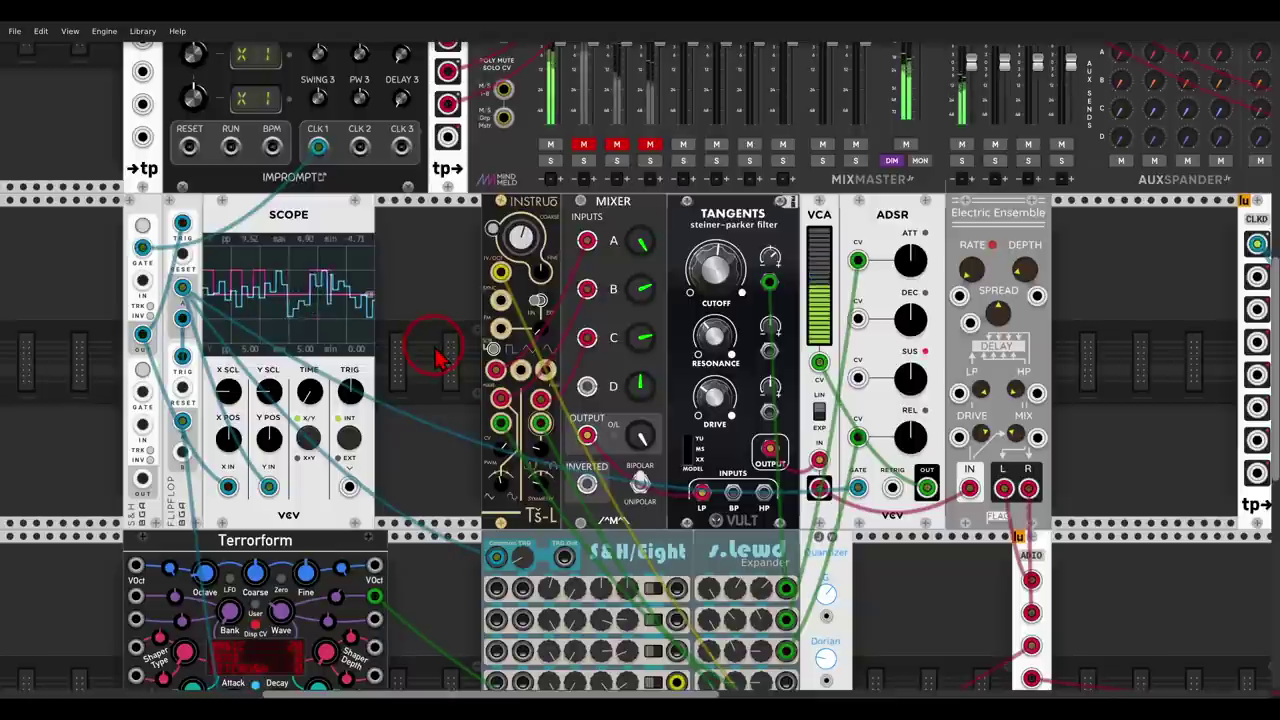
drag(422, 365, 733, 326)
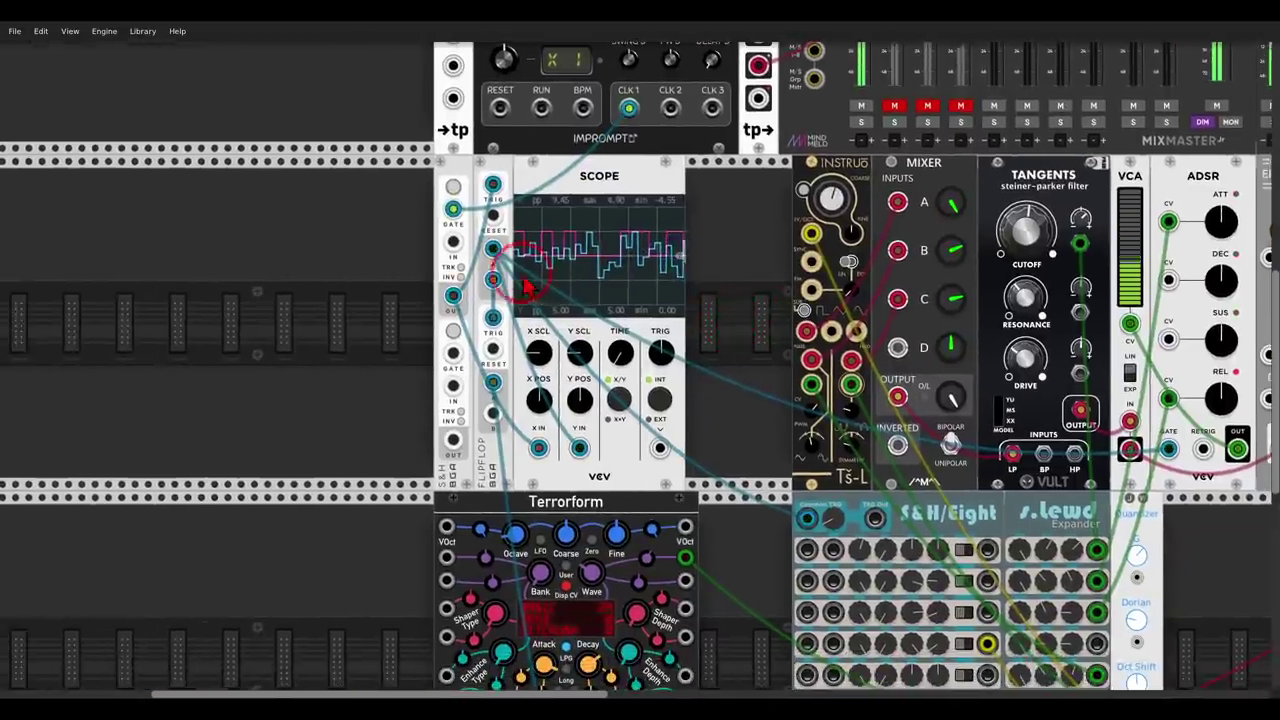
Step: Trace how the S&H module and the flip-flop outputs gate the Terrorform bass voice
mouse_move(490, 267)
mouse_down()
mouse_move(482, 297)
mouse_move(507, 303)
mouse_move(520, 270)
mouse_move(472, 283)
mouse_up()
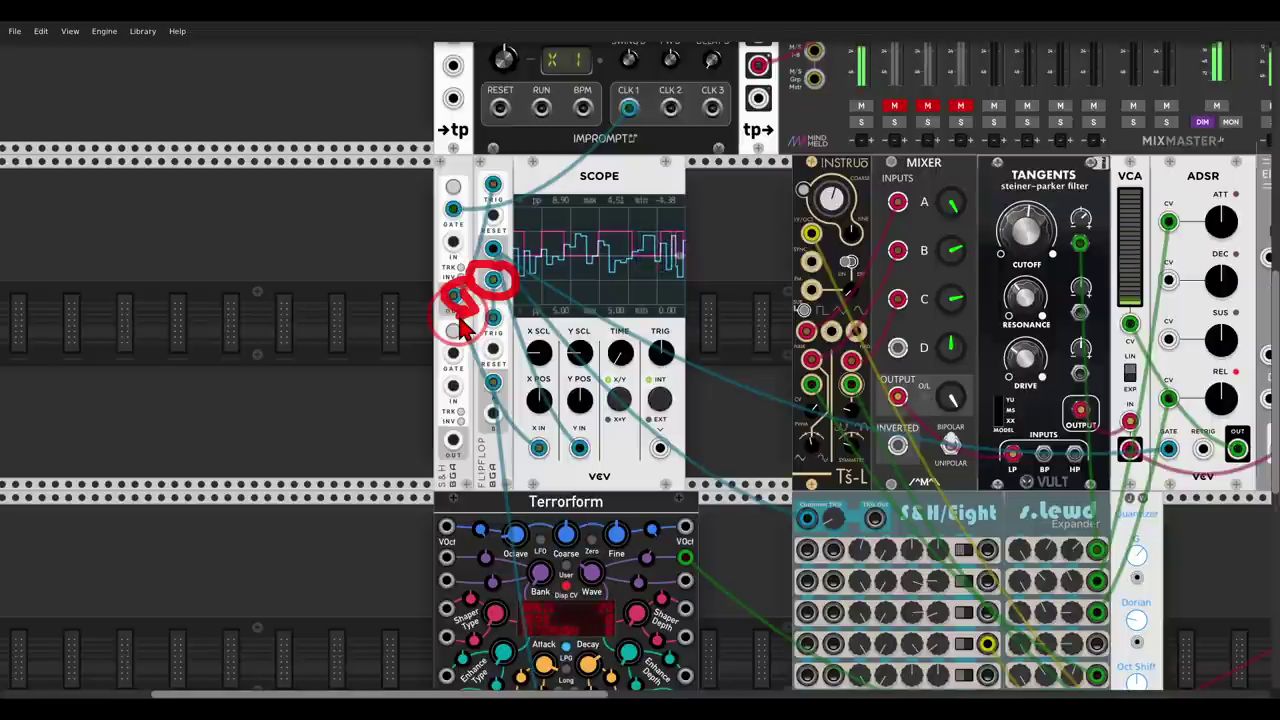
scroll(560, 340, down, 3)
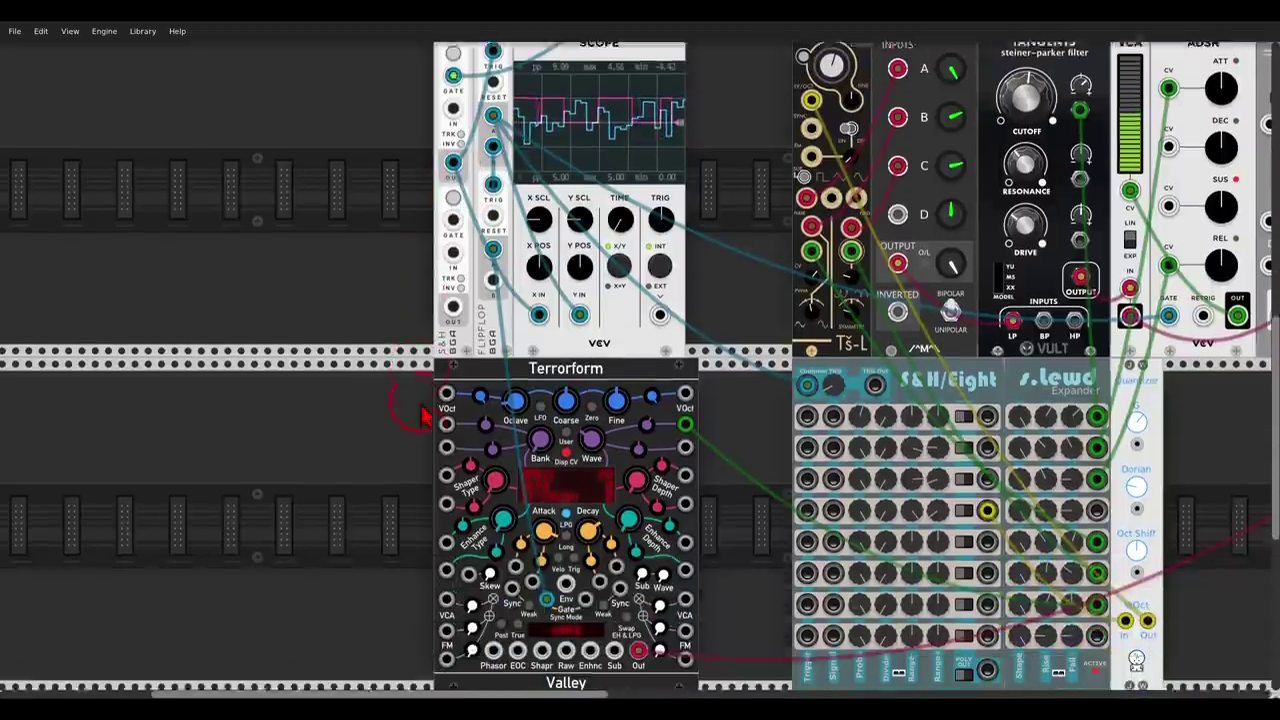
mouse_move(605, 338)
mouse_down()
mouse_move(536, 406)
mouse_move(612, 330)
mouse_up()
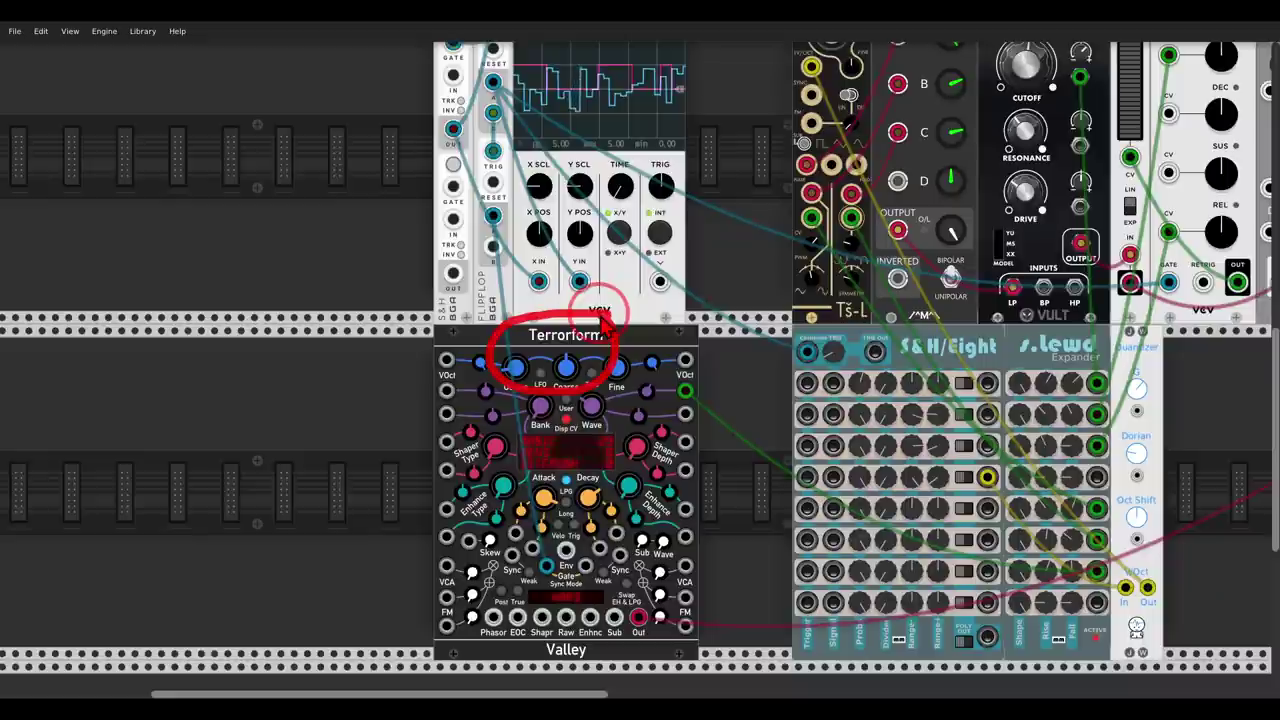
mouse_move(566, 552)
mouse_down()
mouse_move(526, 585)
mouse_move(574, 588)
mouse_up()
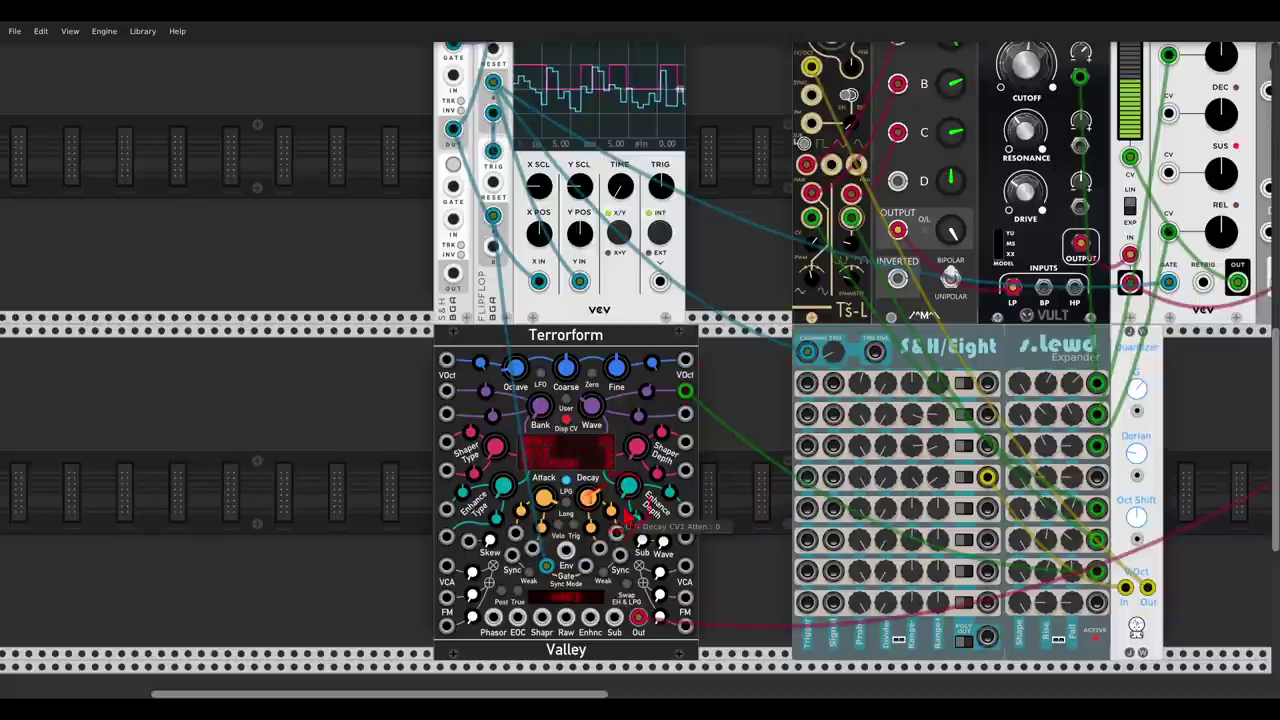
Step: Unmute the BASS channel on MixMaster Jr. to hear the Terrorform voice alongside the Ts-L voice
scroll(625, 515, up, 7)
scroll(625, 515, right, 4)
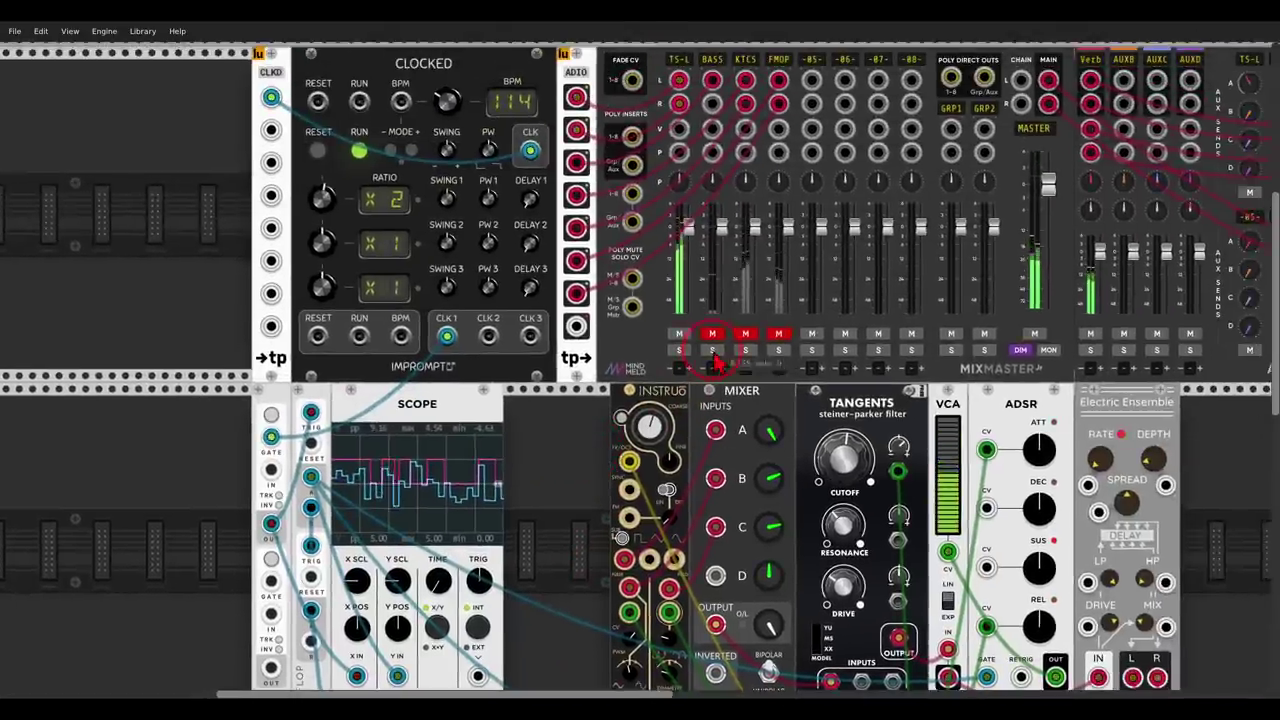
scroll(560, 436, down, 3)
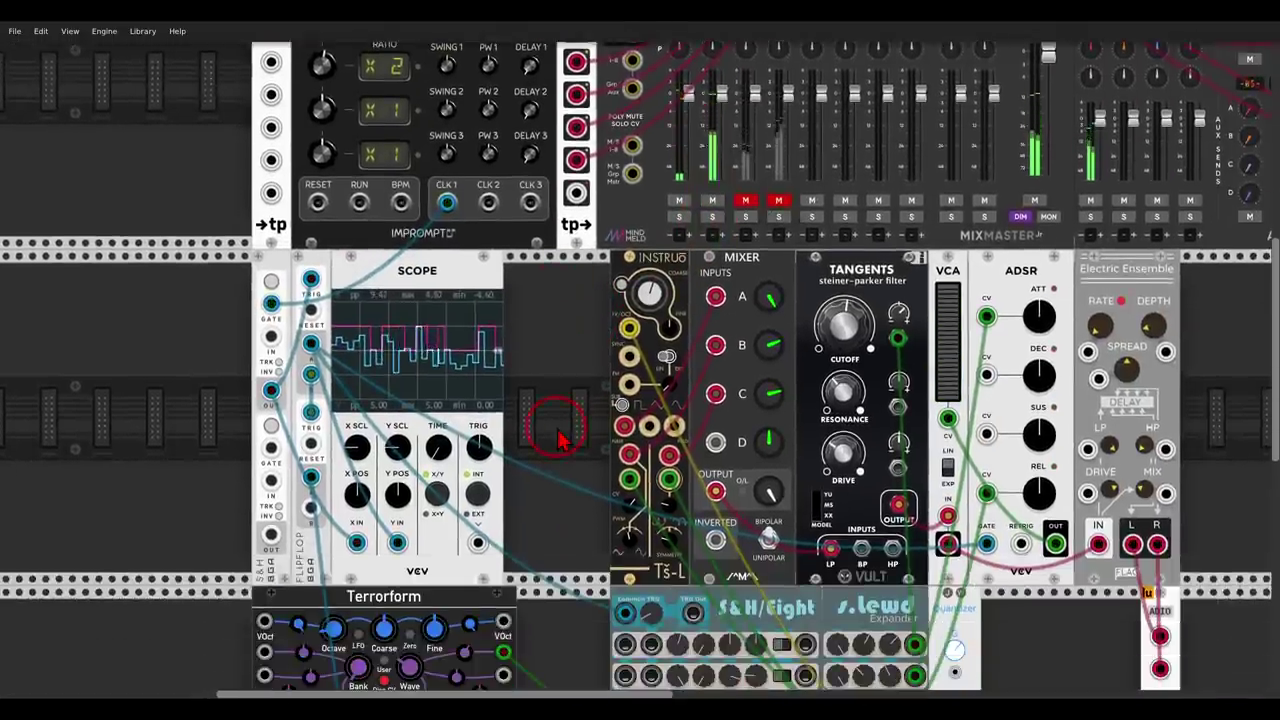
scroll(560, 436, down, 2)
scroll(560, 436, down, 1)
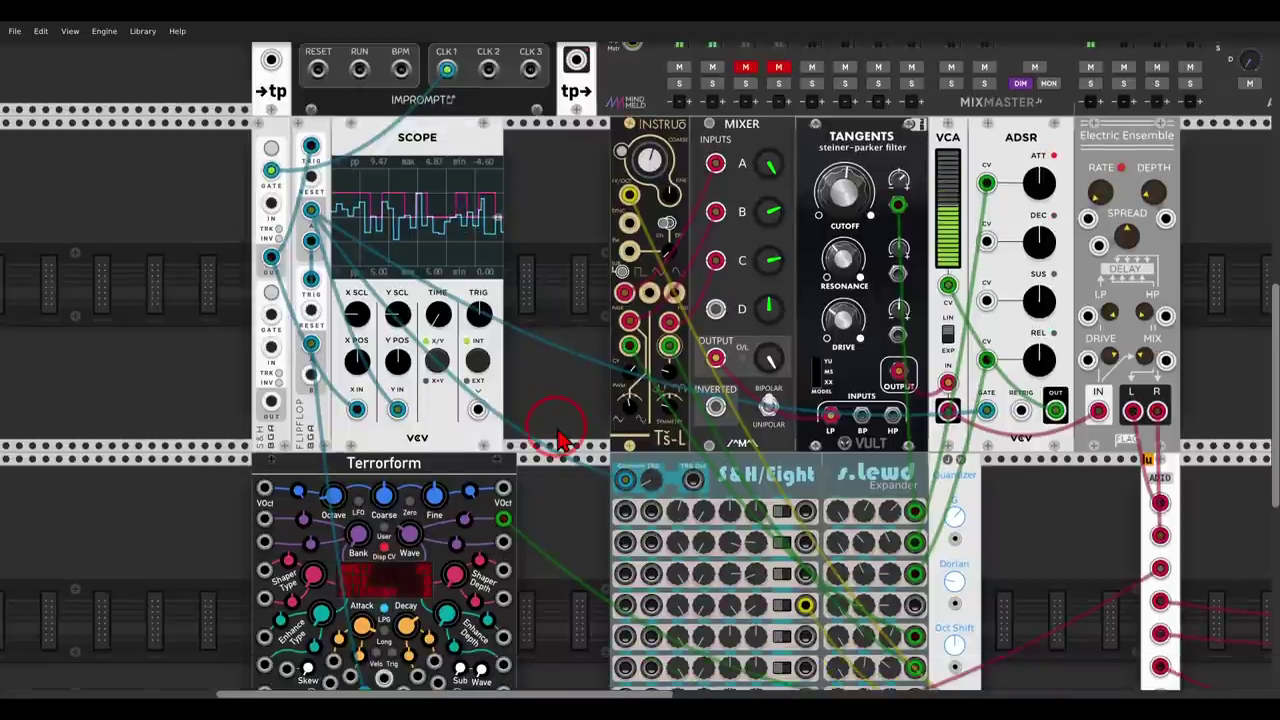
ctrl+scroll(560, 436, down, 2)
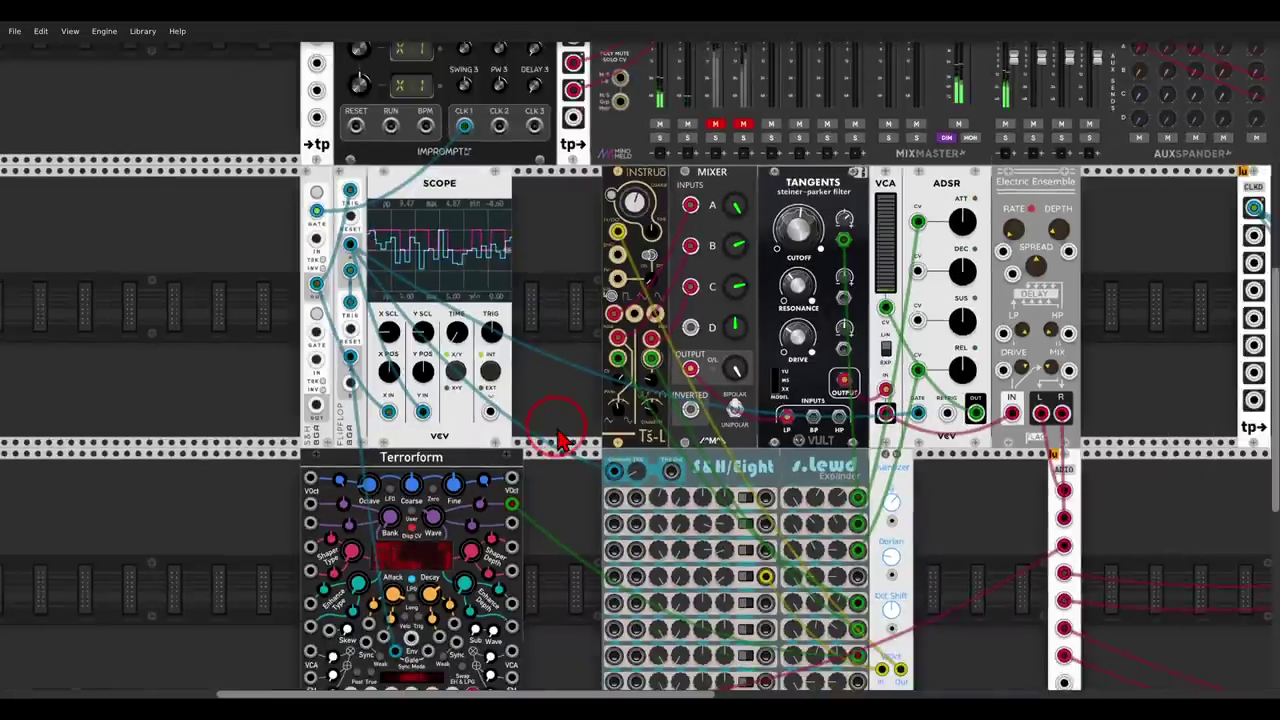
scroll(548, 362, down, 2)
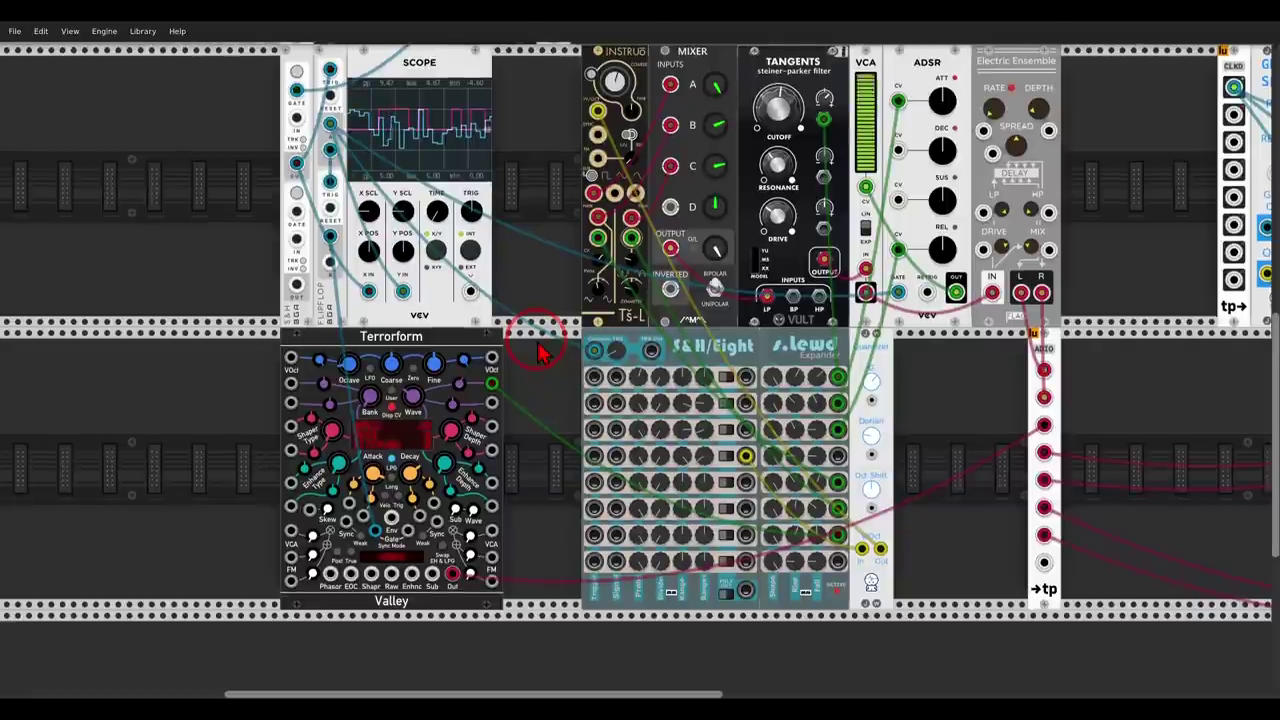
scroll(540, 353, up, 1)
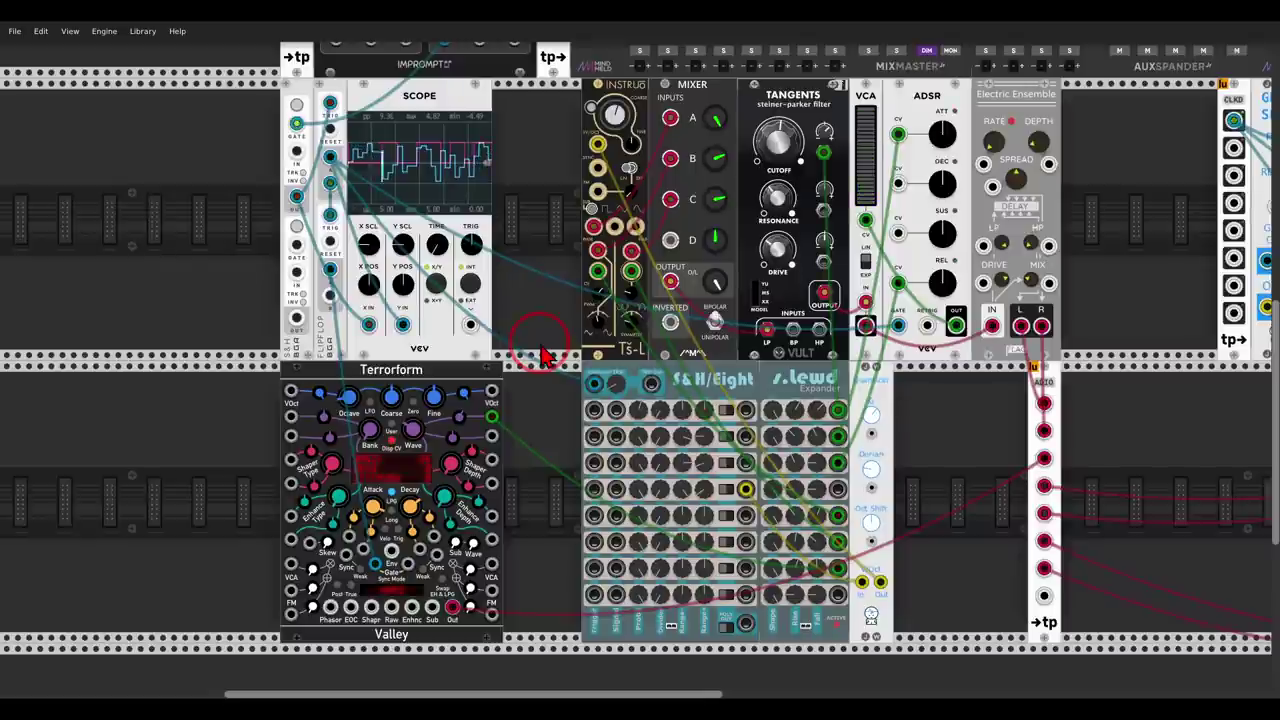
Step: Examine Grid Seq's clocked RND direction input and its GATE OUT connection to the lower flip-flop's TRIG input
drag(1131, 414, 343, 452)
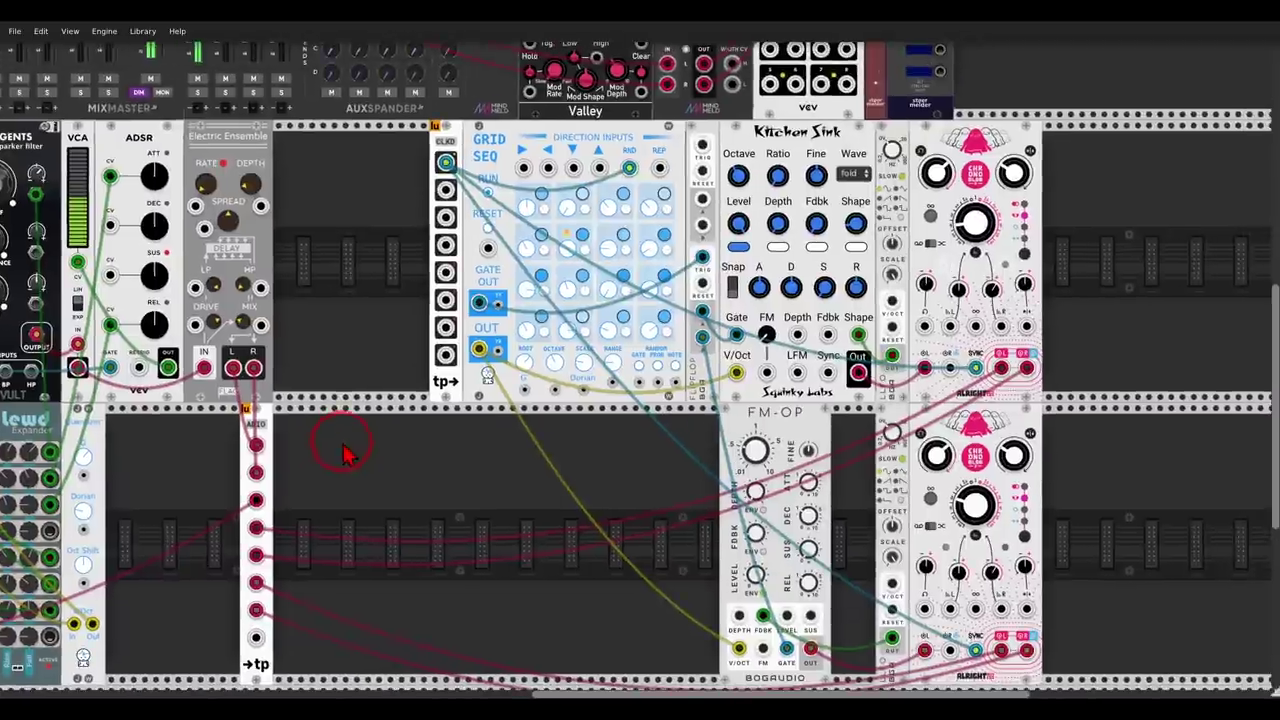
mouse_move(603, 150)
mouse_down()
mouse_move(588, 118)
mouse_move(460, 205)
mouse_move(662, 175)
mouse_move(622, 137)
mouse_up()
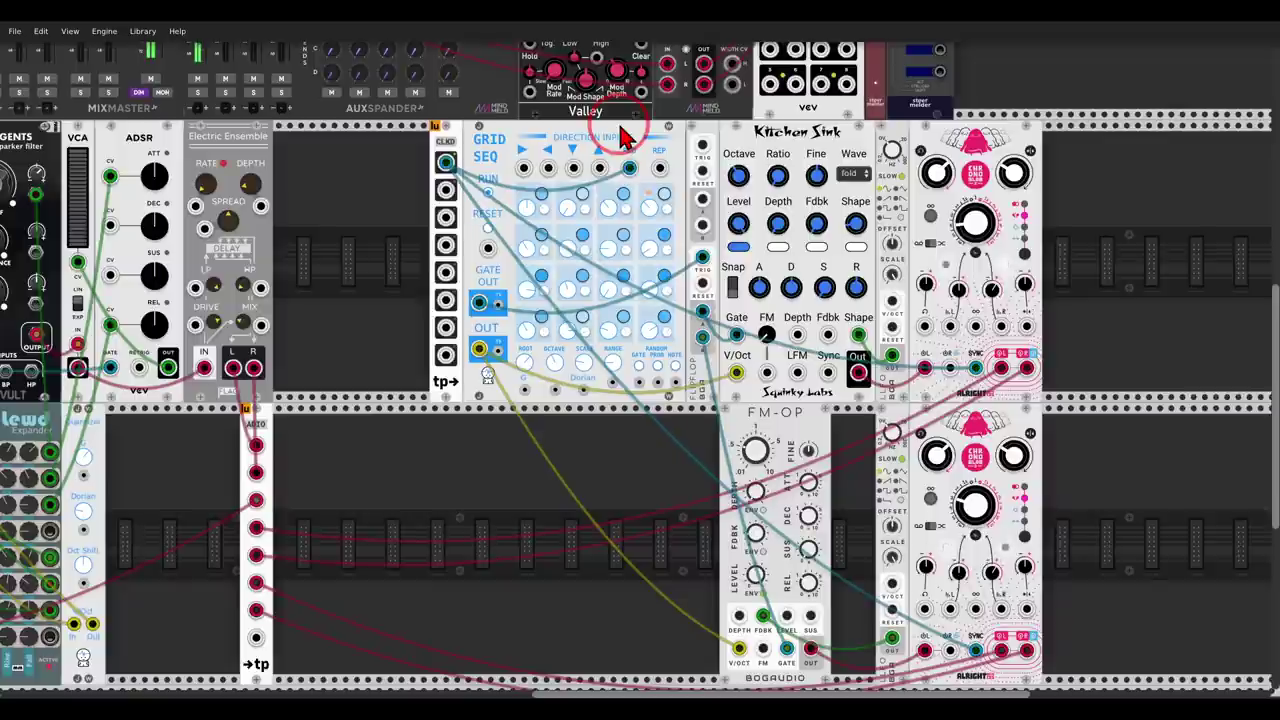
mouse_move(622, 137)
mouse_down()
mouse_move(643, 166)
mouse_move(623, 137)
mouse_move(609, 177)
mouse_move(648, 175)
mouse_up()
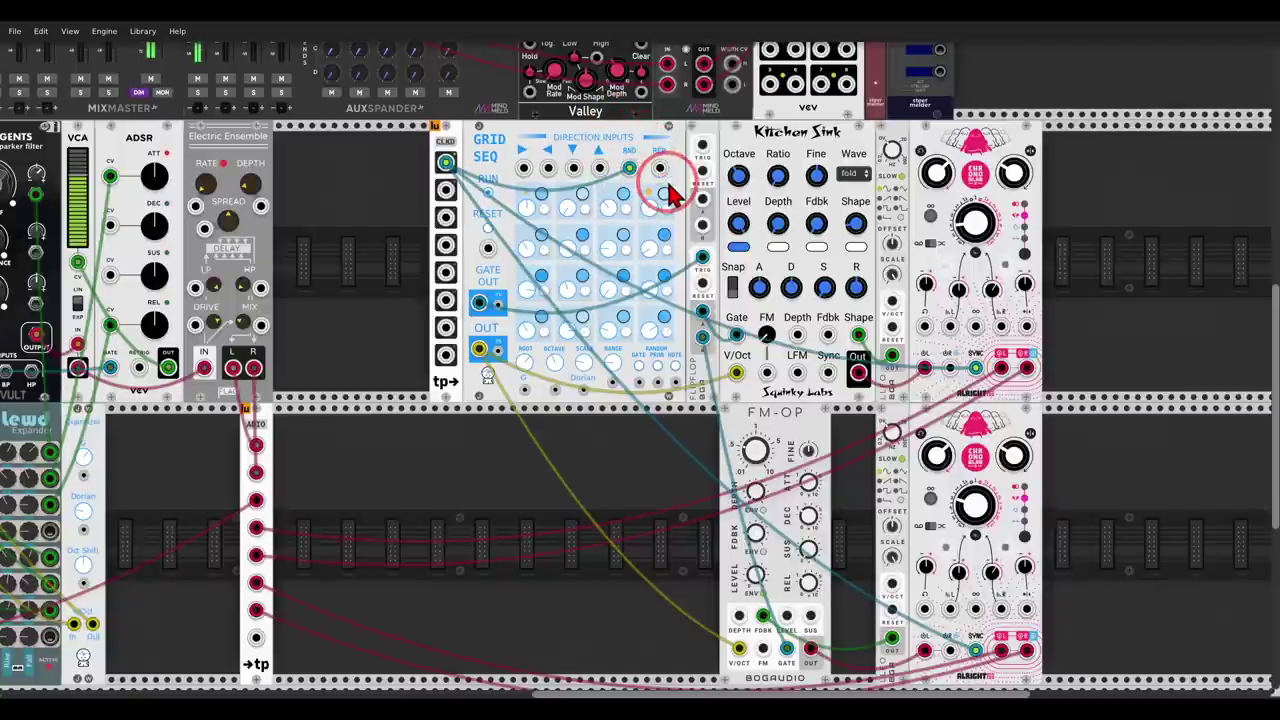
mouse_move(670, 182)
mouse_down()
mouse_move(653, 190)
mouse_move(677, 198)
mouse_up()
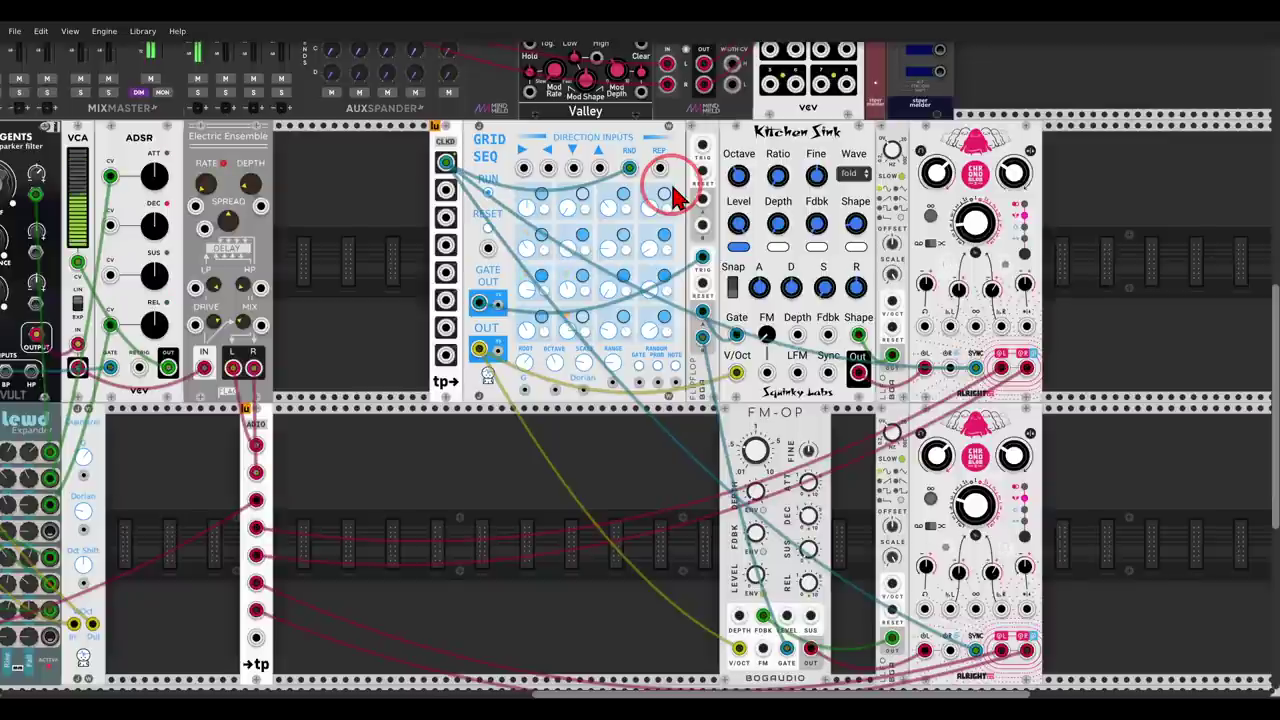
mouse_move(476, 290)
mouse_down()
mouse_move(462, 298)
mouse_move(680, 263)
mouse_move(690, 280)
mouse_up()
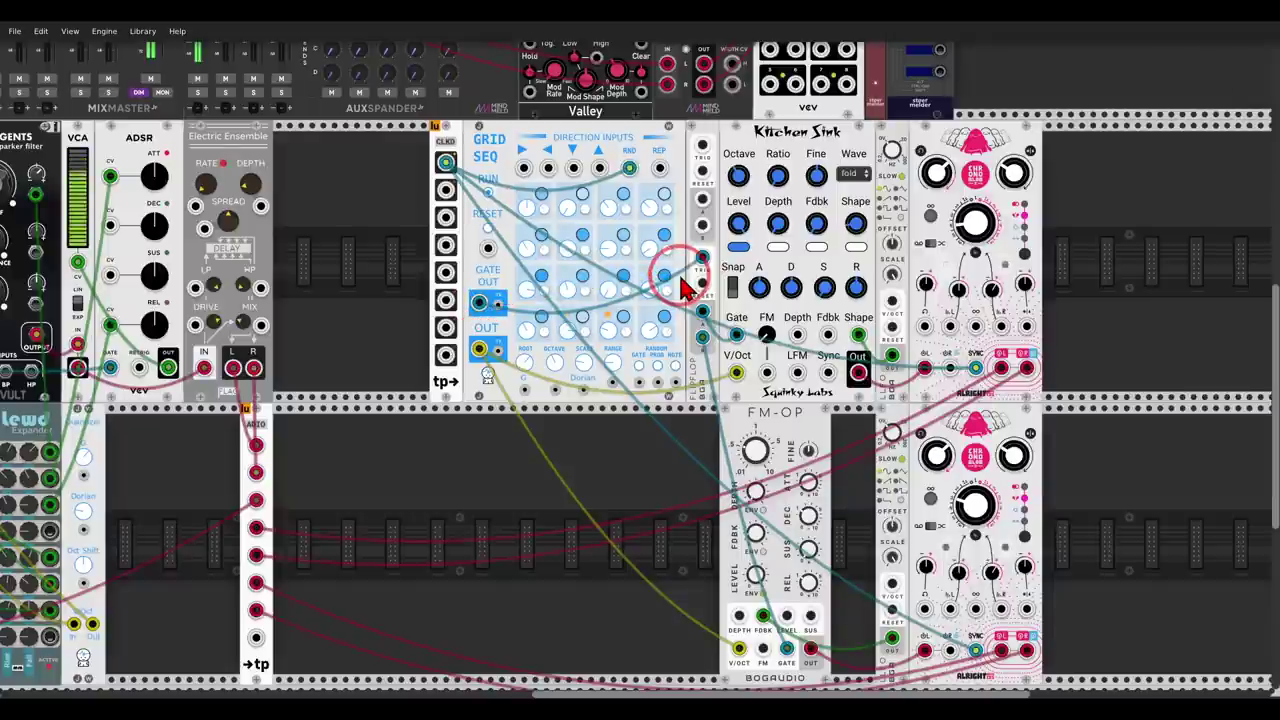
Step: Examine the Kitchen Sink and FM-OP voices and the delay module each one feeds
click(845, 124)
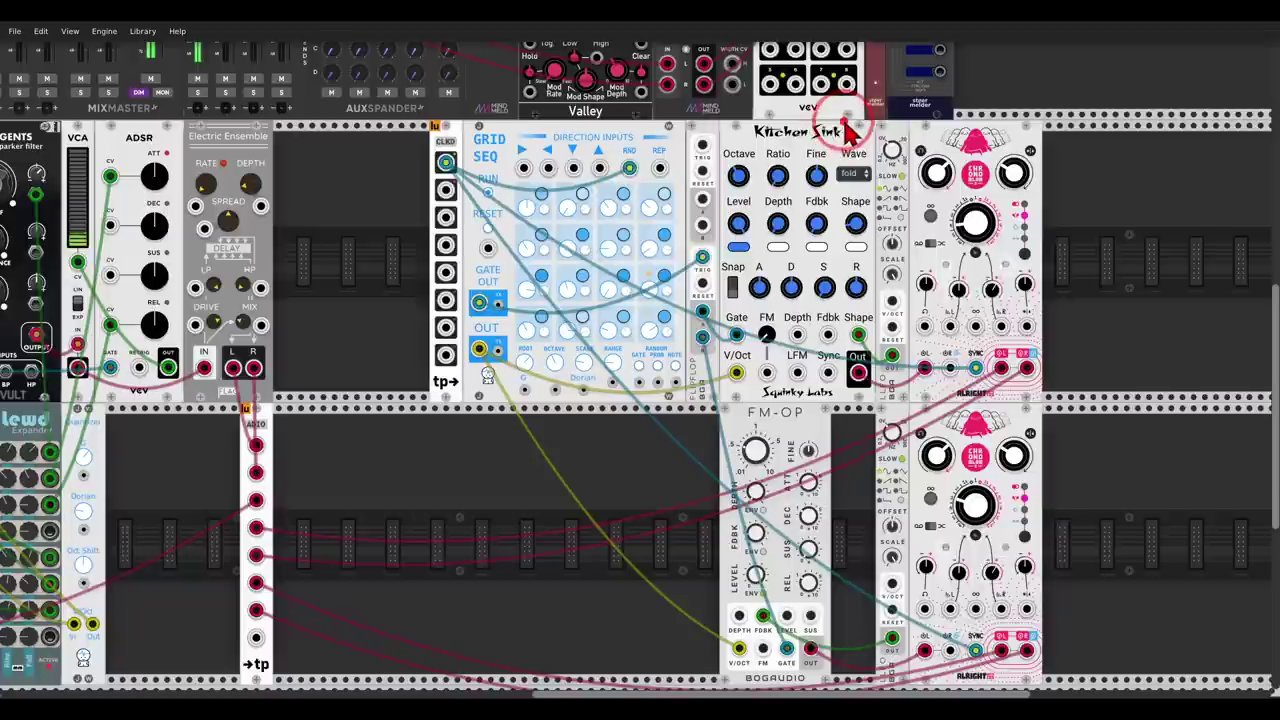
mouse_move(845, 124)
mouse_down()
mouse_move(713, 143)
mouse_move(759, 182)
mouse_move(865, 179)
mouse_move(852, 130)
mouse_up()
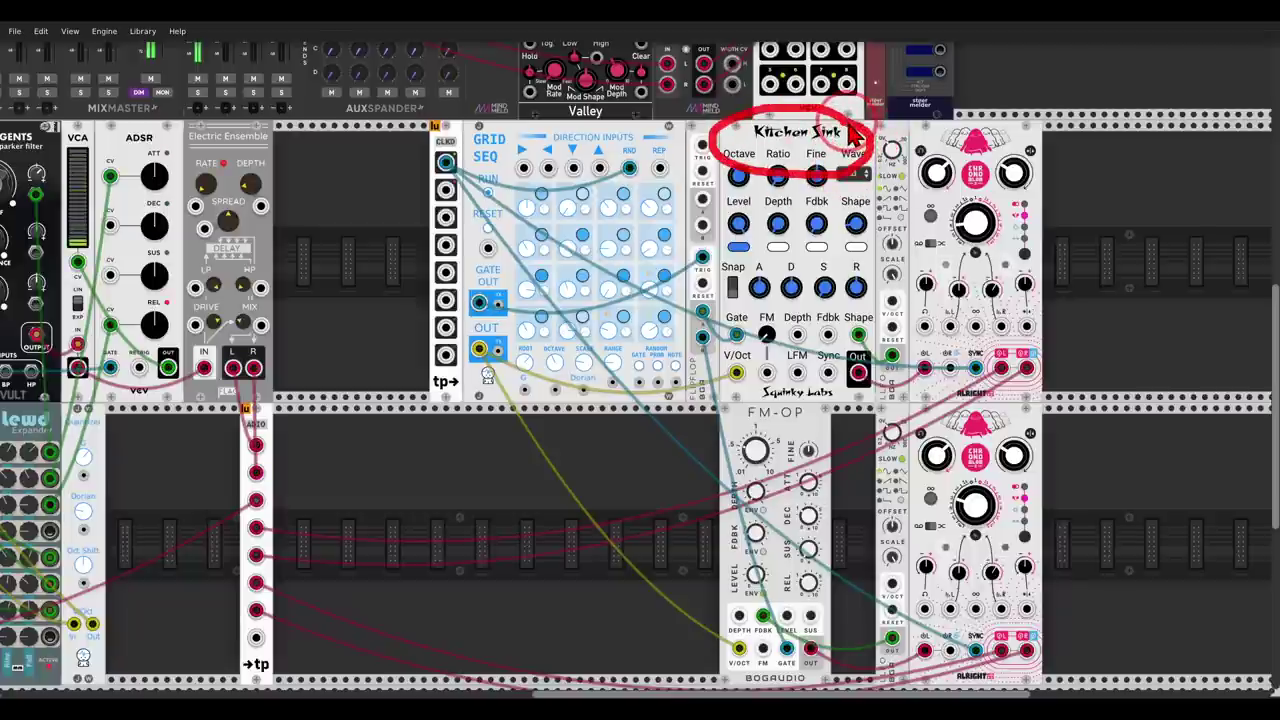
drag(810, 387, 790, 383)
mouse_move(763, 447)
mouse_down()
mouse_move(819, 445)
mouse_move(827, 403)
mouse_move(809, 391)
mouse_move(828, 425)
mouse_move(904, 468)
mouse_up()
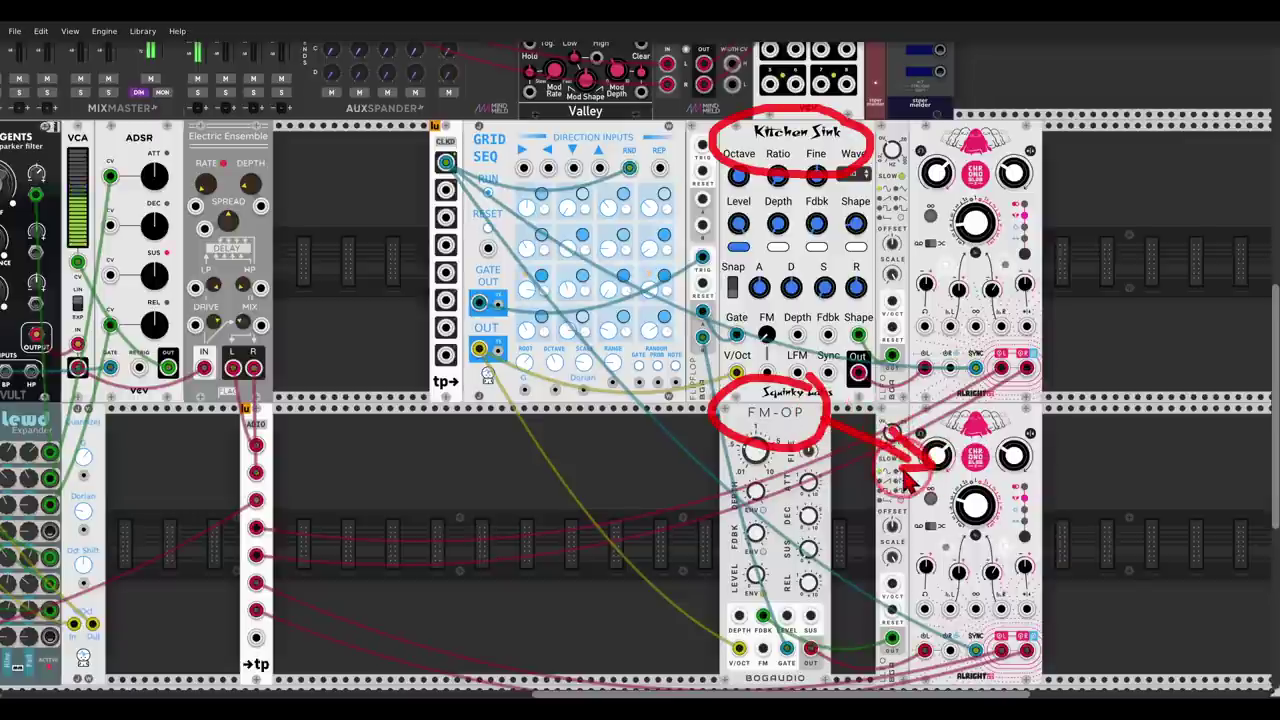
drag(864, 173, 932, 230)
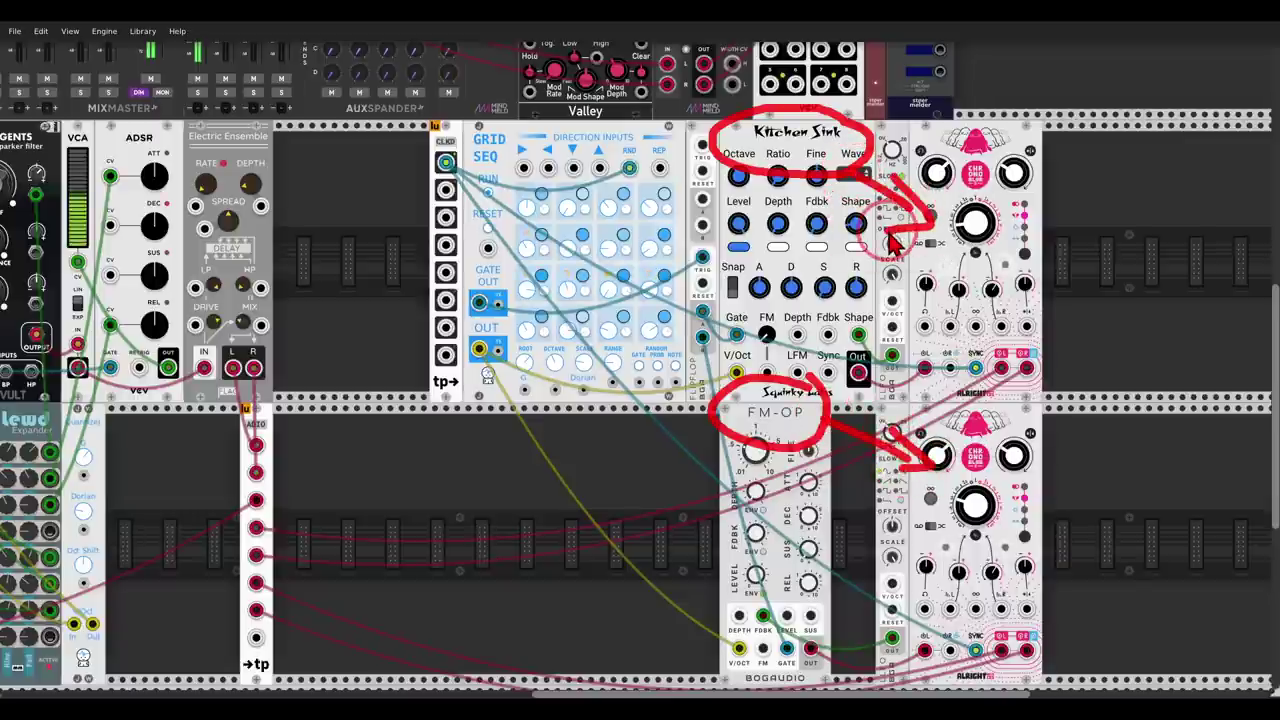
Step: Unmute the KTCS and FMOP channels on MixMaster Jr. to hear all four voices of the patch together
key(shift+super+F11)
drag(361, 194, 904, 298)
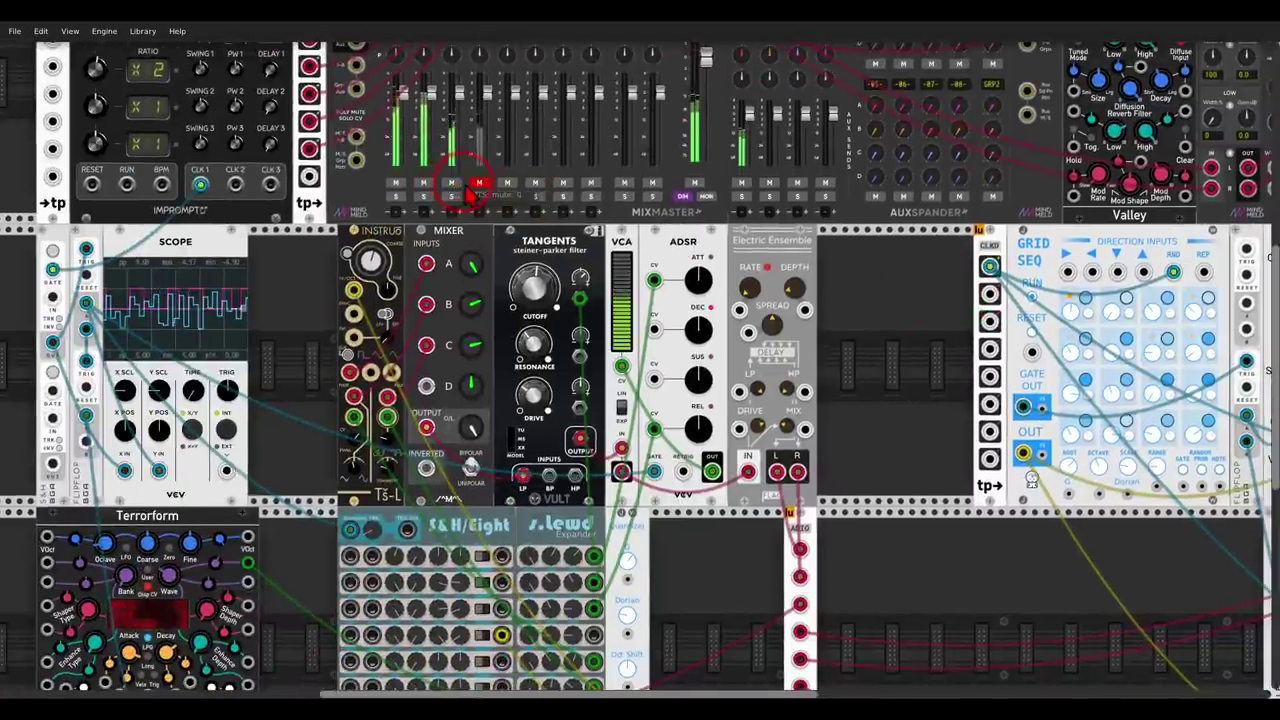
scroll(566, 279, down, 4)
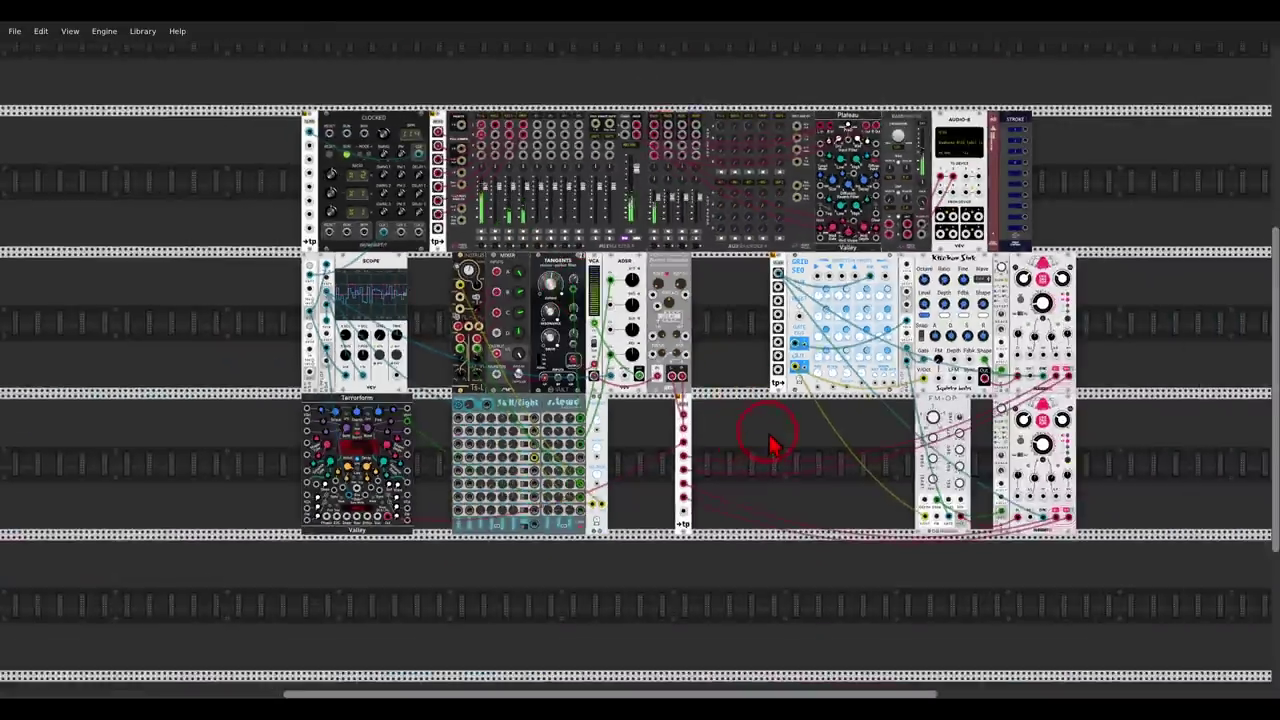
scroll(766, 434, up, 3)
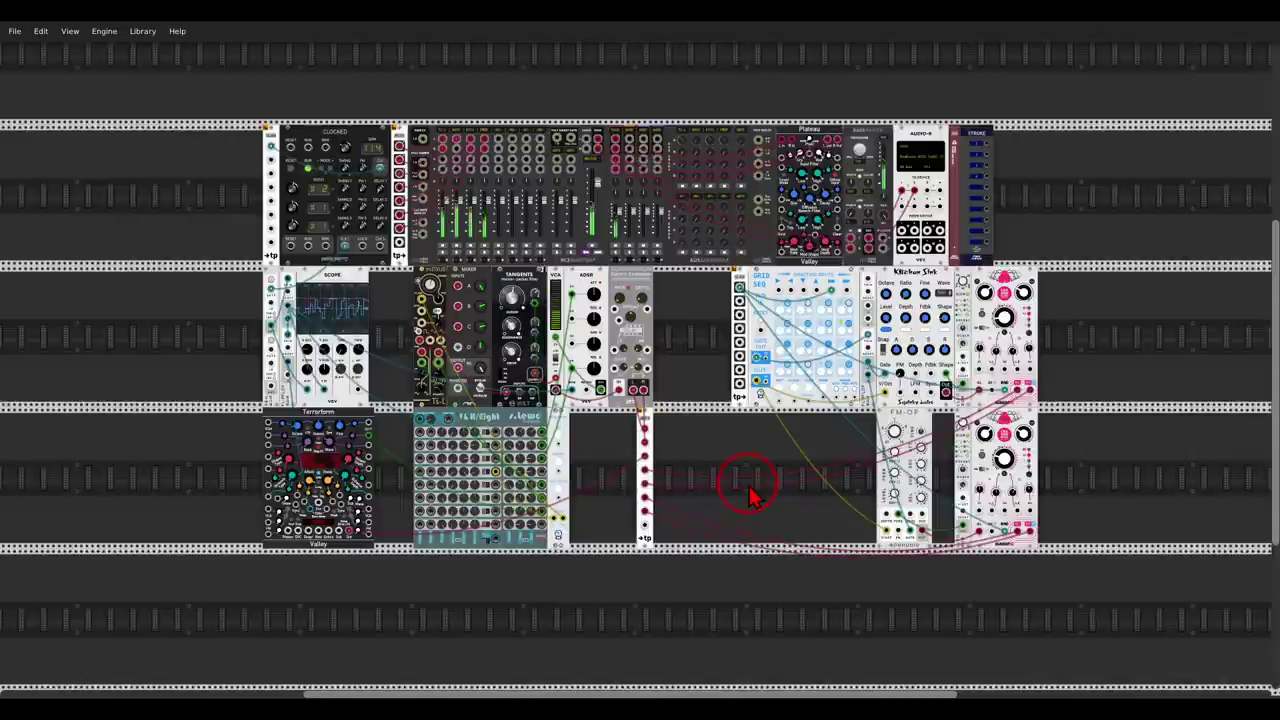
scroll(250, 237, up, 6)
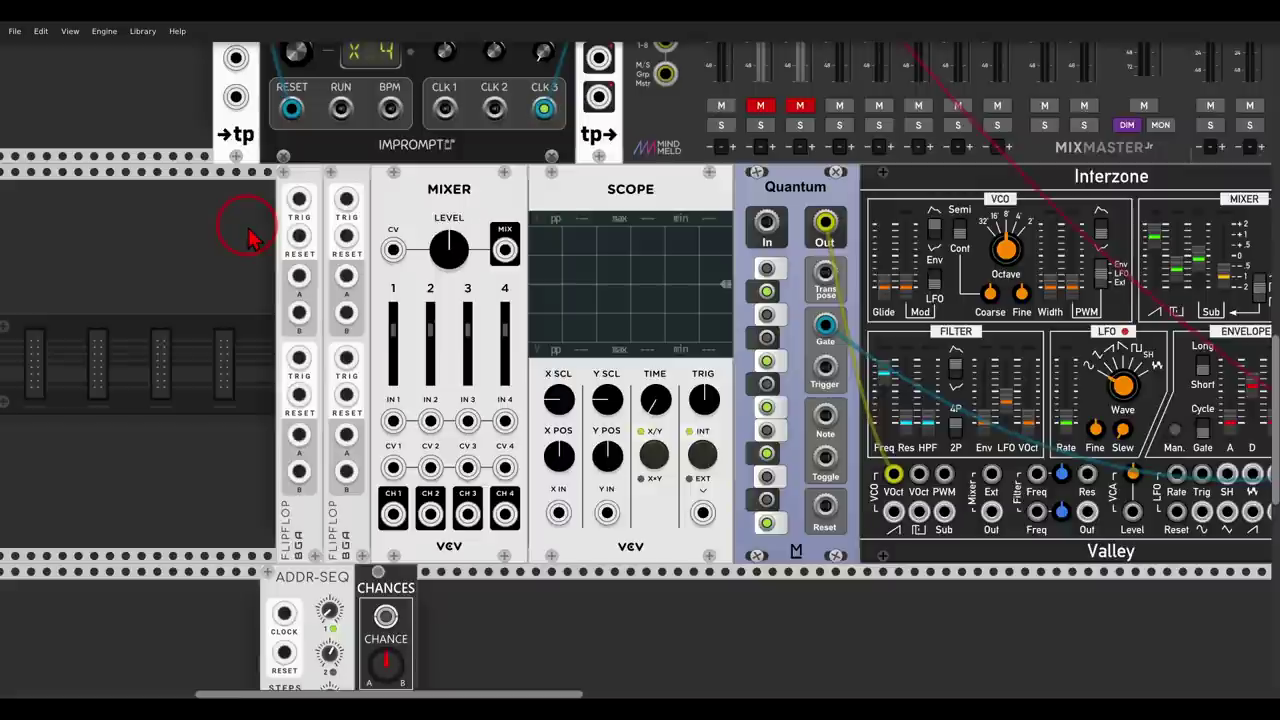
Step: In the patch with the Quantum and Interzone modules, examine the A and B outputs of the four flip-flops
mouse_move(298, 267)
mouse_down()
mouse_move(343, 320)
mouse_move(306, 249)
mouse_up()
drag(296, 427, 278, 408)
mouse_move(340, 250)
mouse_down()
mouse_move(390, 300)
mouse_move(335, 255)
mouse_up()
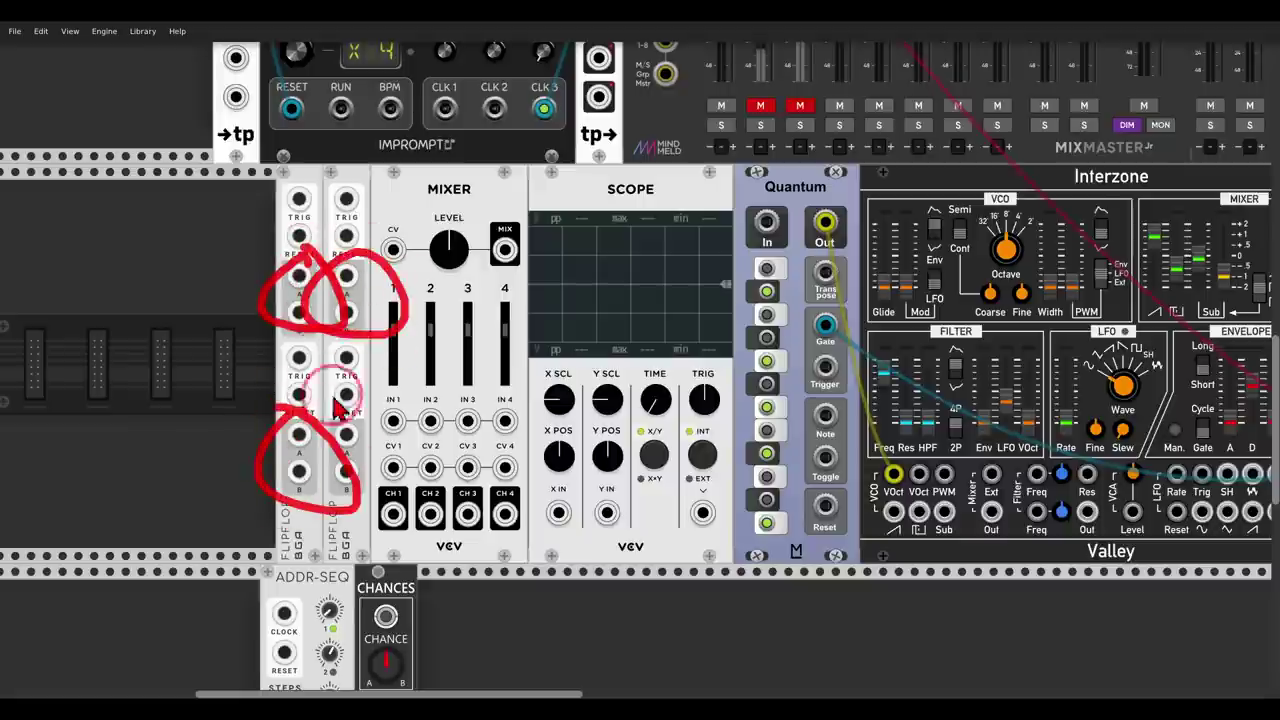
mouse_move(345, 400)
mouse_down()
mouse_move(357, 433)
mouse_move(320, 437)
mouse_move(360, 420)
mouse_up()
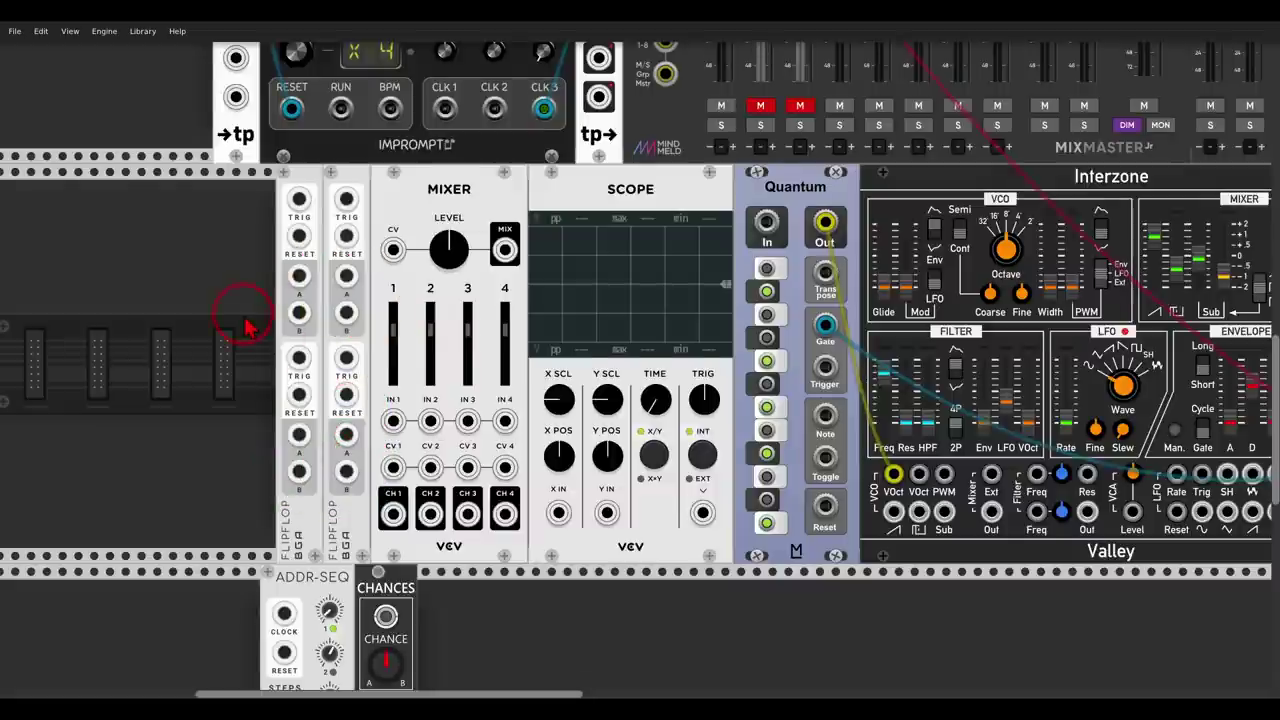
Step: Connect Clocked's x2 output CLK 1 to the TRIG input of the first flip-flop
scroll(251, 323, up, 3)
mouse_move(400, 100)
mouse_down()
mouse_move(339, 66)
mouse_move(345, 118)
mouse_move(406, 125)
mouse_up()
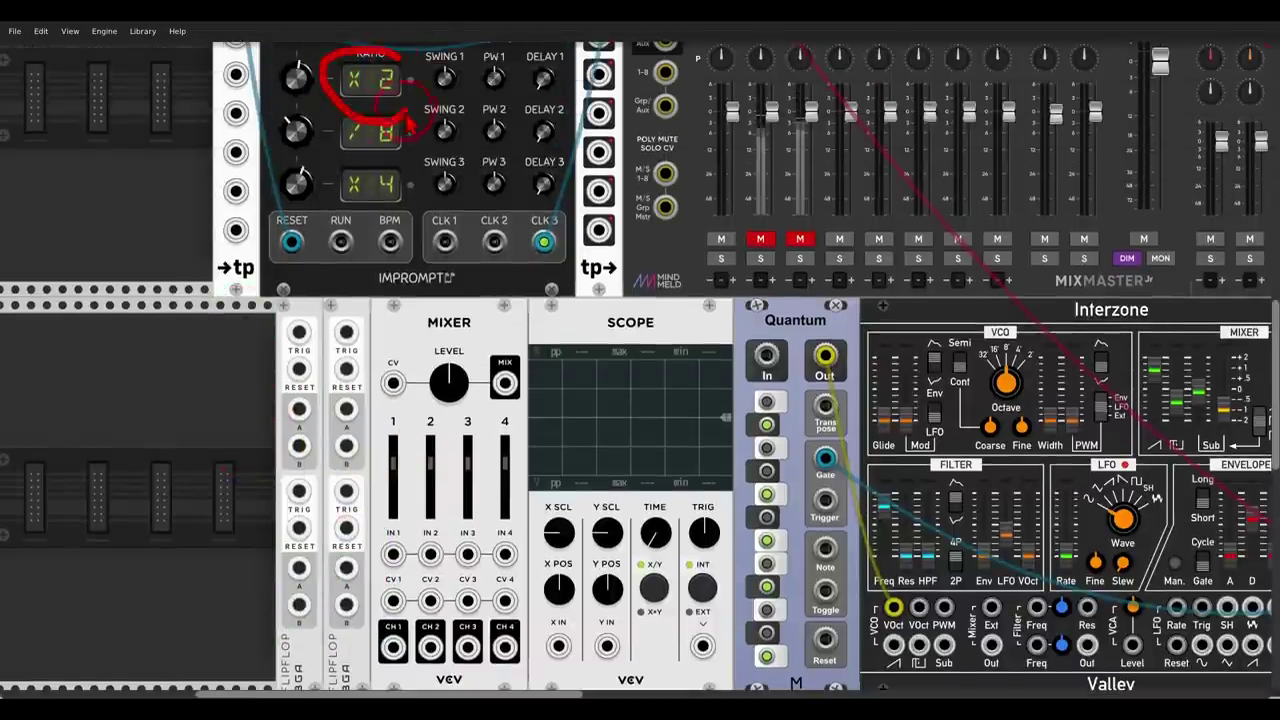
drag(298, 332, 444, 242)
scroll(305, 326, down, 2)
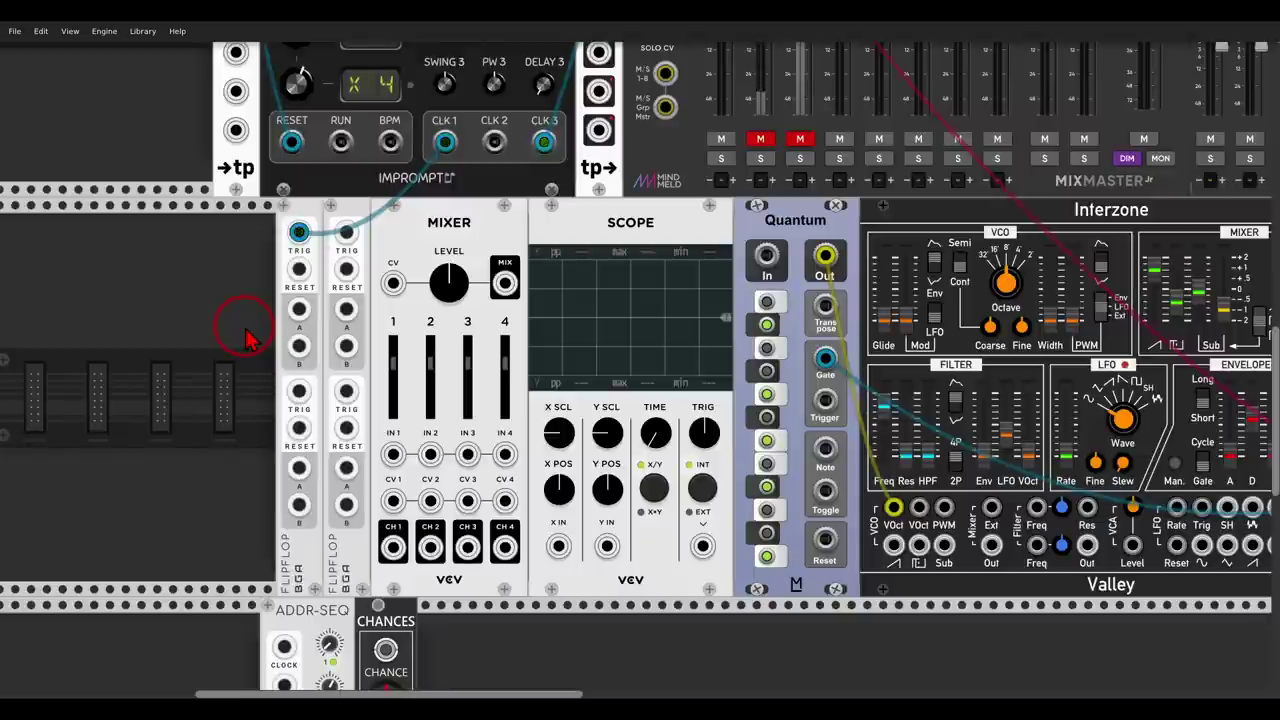
Step: Chain the flip-flops by patching each A output into the TRIG input of the following one, up to the fourth
drag(298, 309, 298, 391)
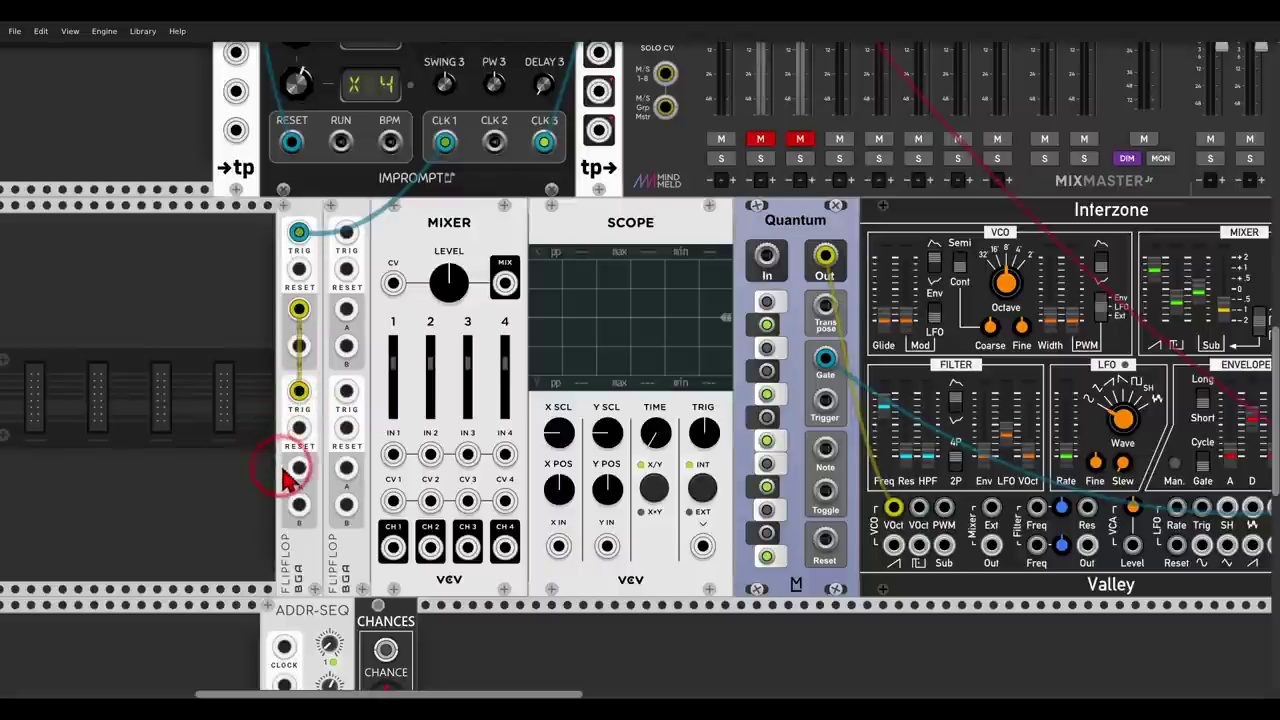
drag(285, 478, 344, 234)
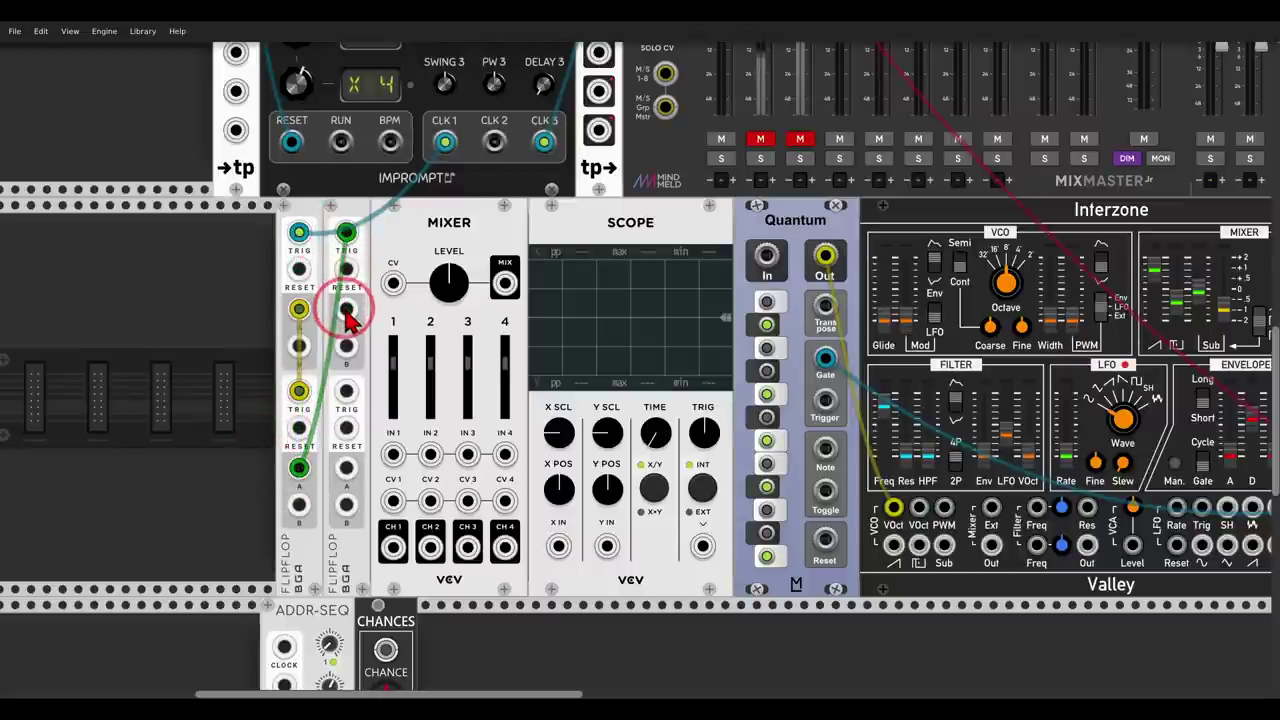
drag(347, 312, 347, 392)
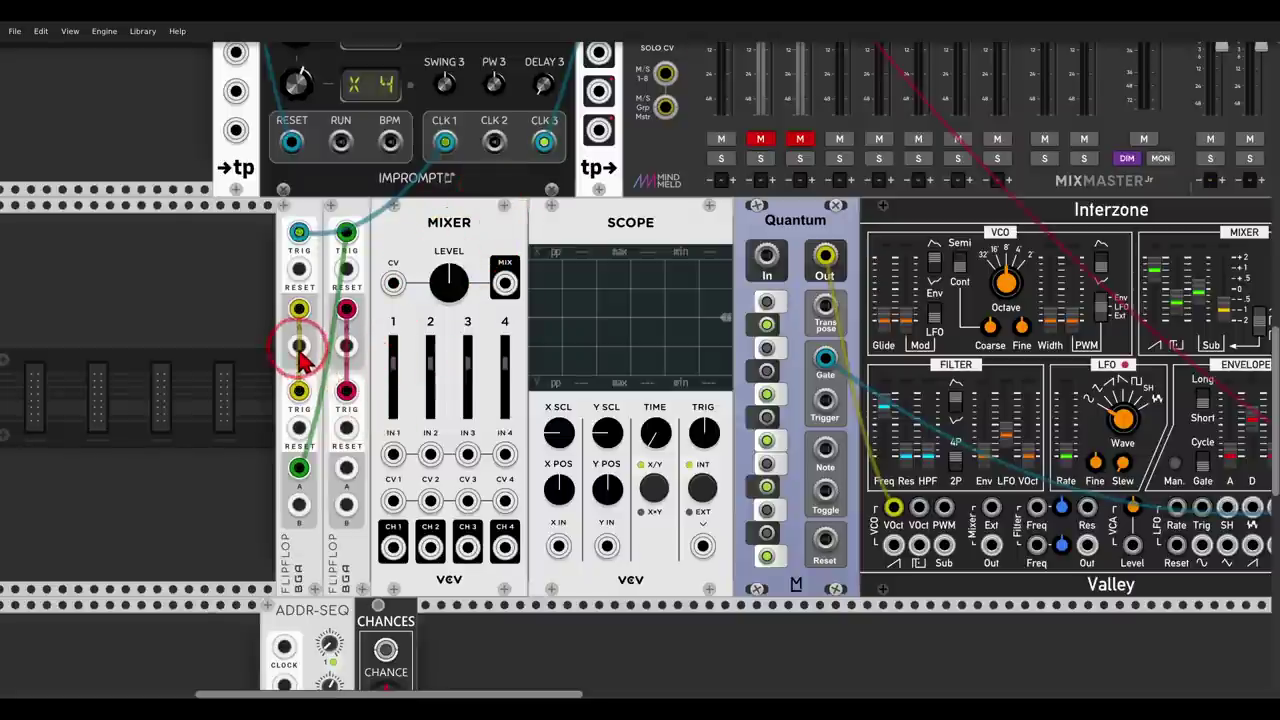
Step: Connect the B outputs of the four flip-flops to mixer inputs IN 1 to IN 4 in order
drag(299, 346, 300, 507)
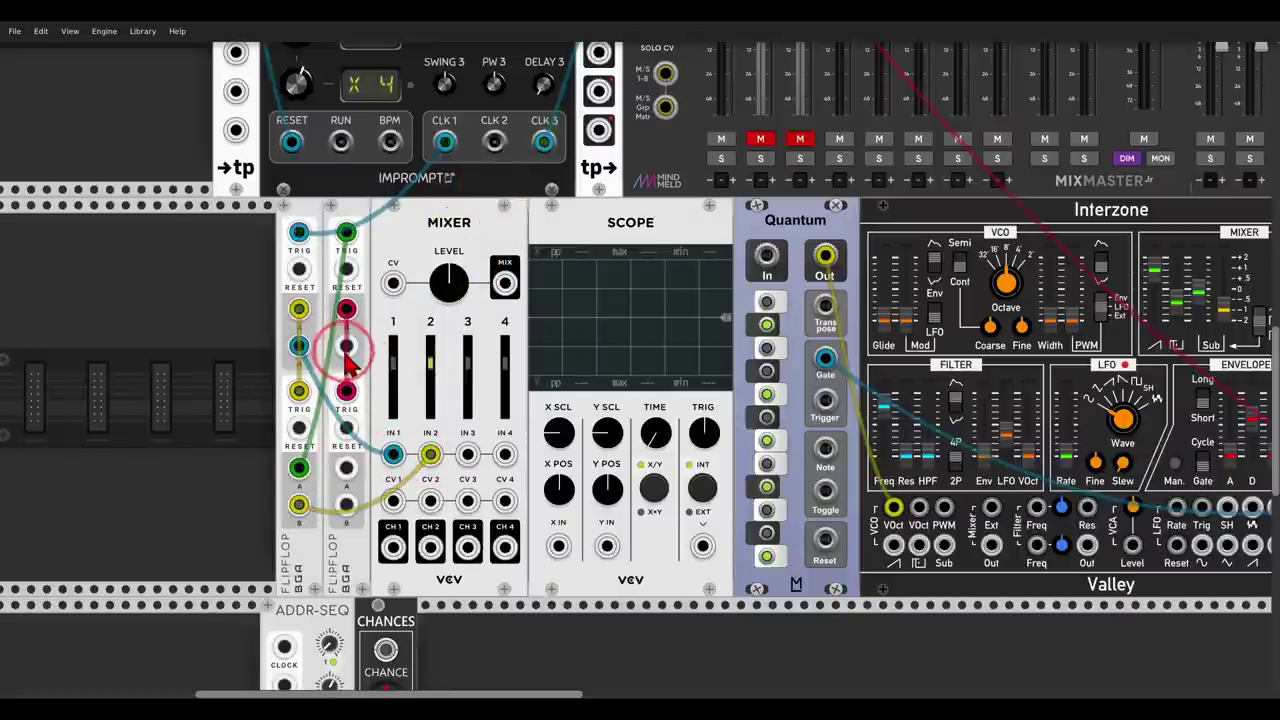
drag(347, 347, 347, 510)
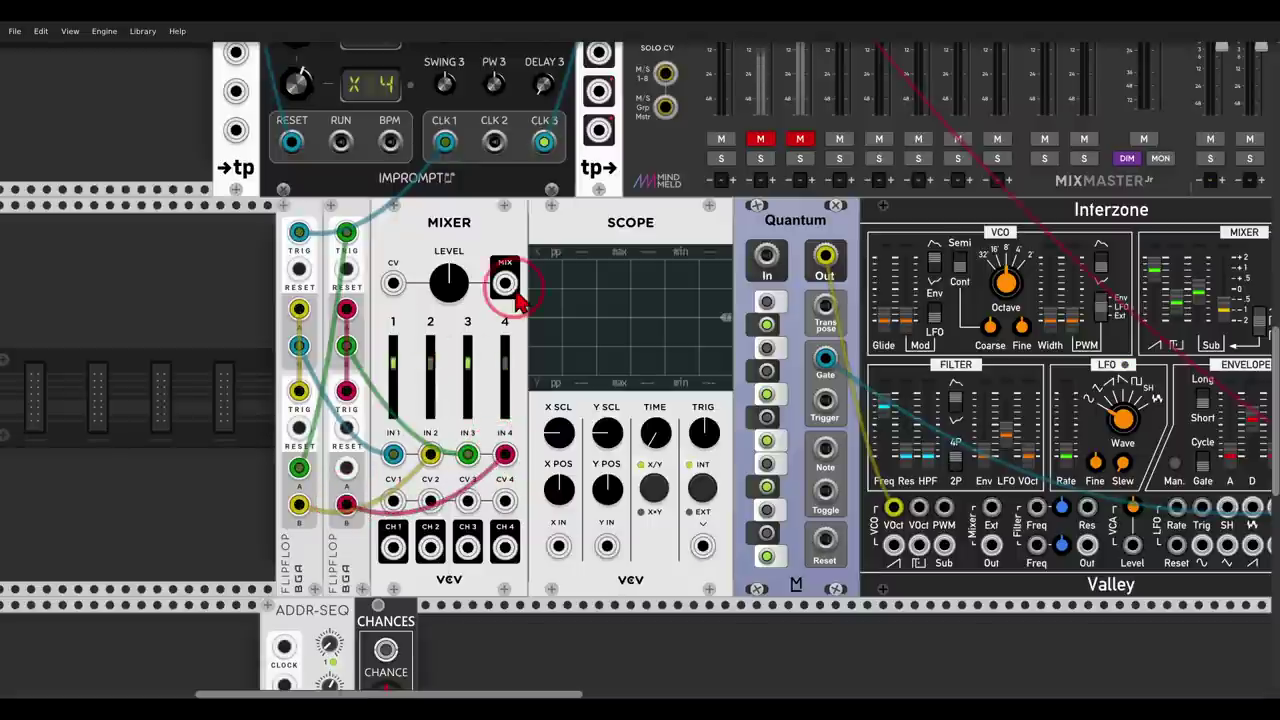
Step: Send the mixer's MIX output to the scope's X IN and lower the master level to about -15.1 dB
drag(505, 283, 561, 548)
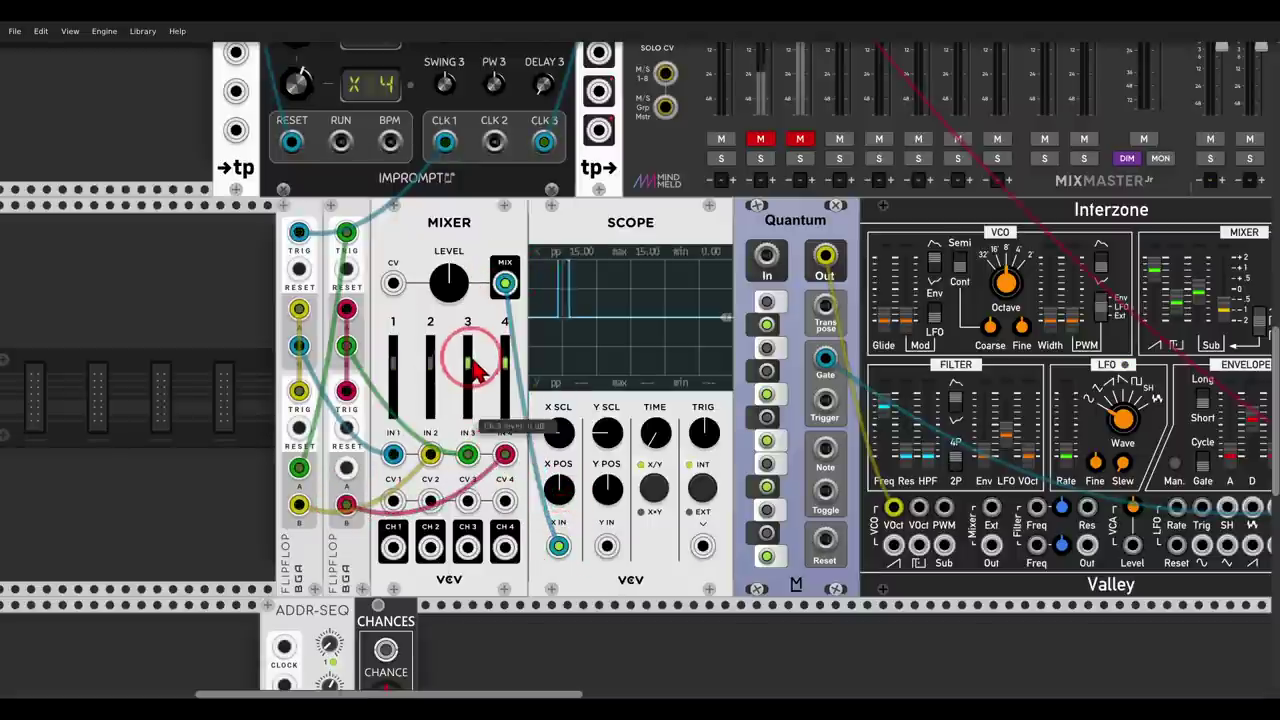
drag(449, 283, 640, 355)
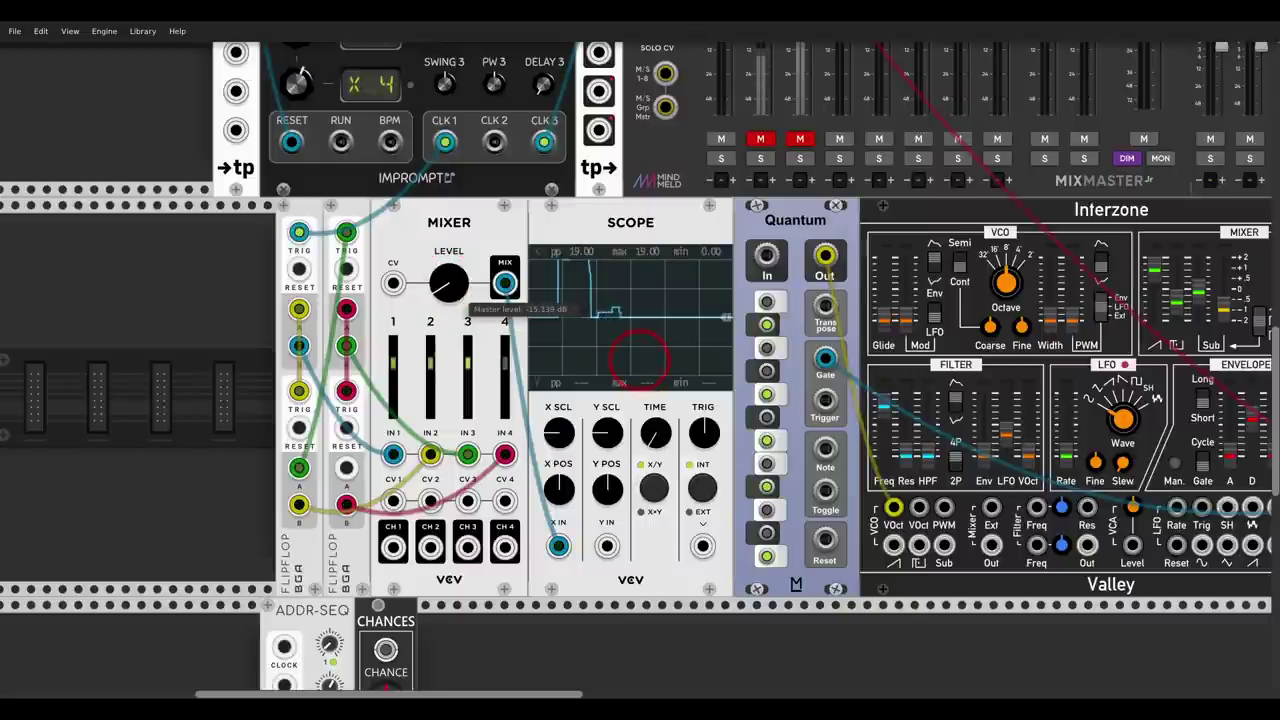
click(452, 289)
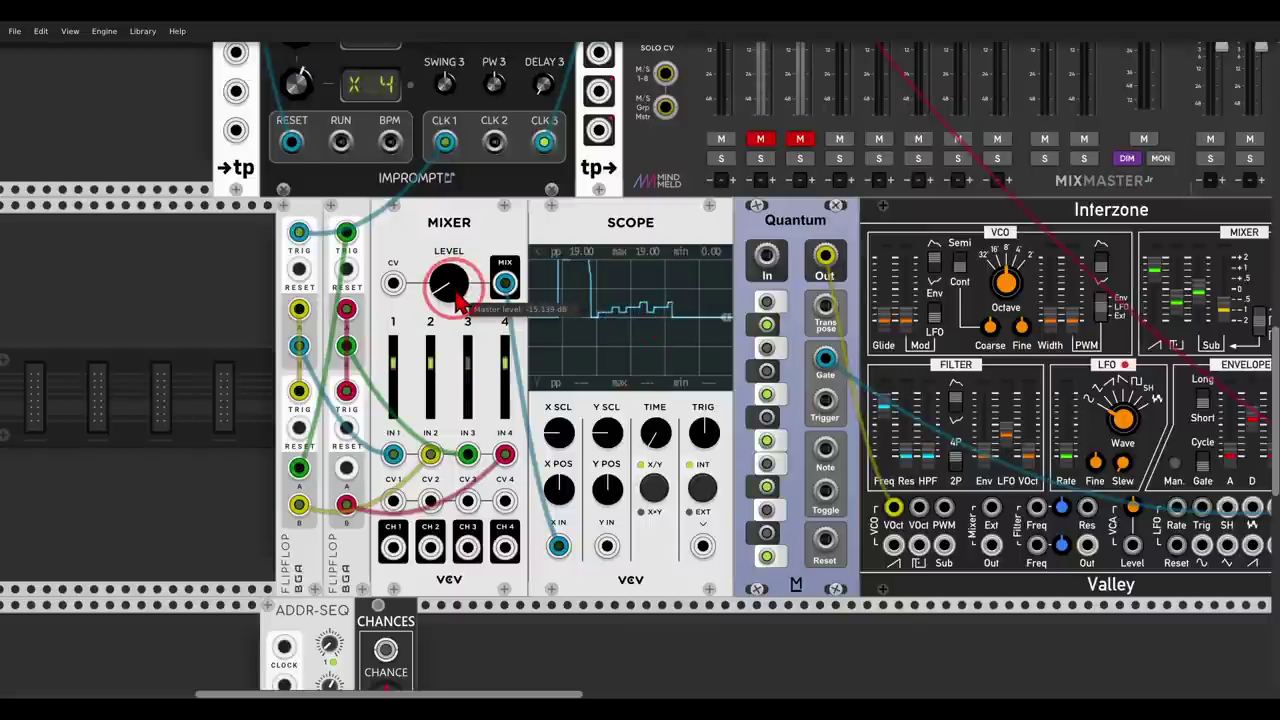
Step: Patch the four-channel mixer's MIX output into the In of the Quantum quantizer that drives the Interzone voice
click(449, 289)
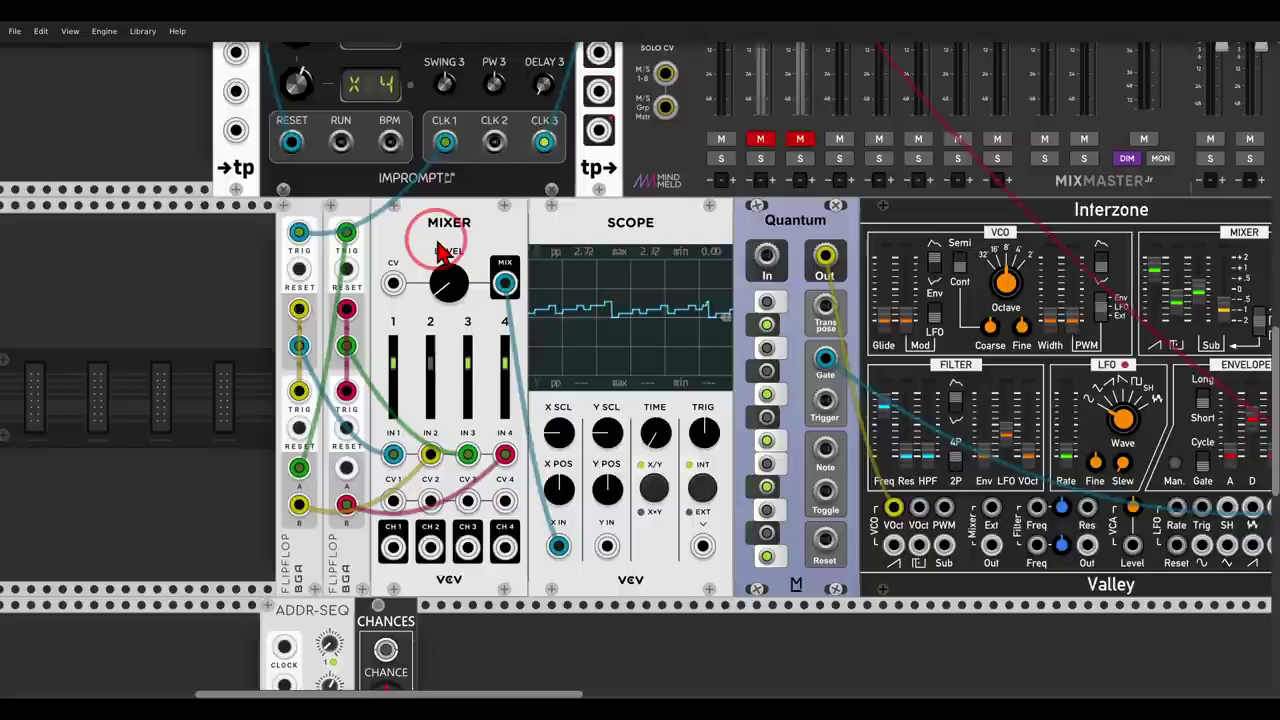
drag(645, 225, 400, 206)
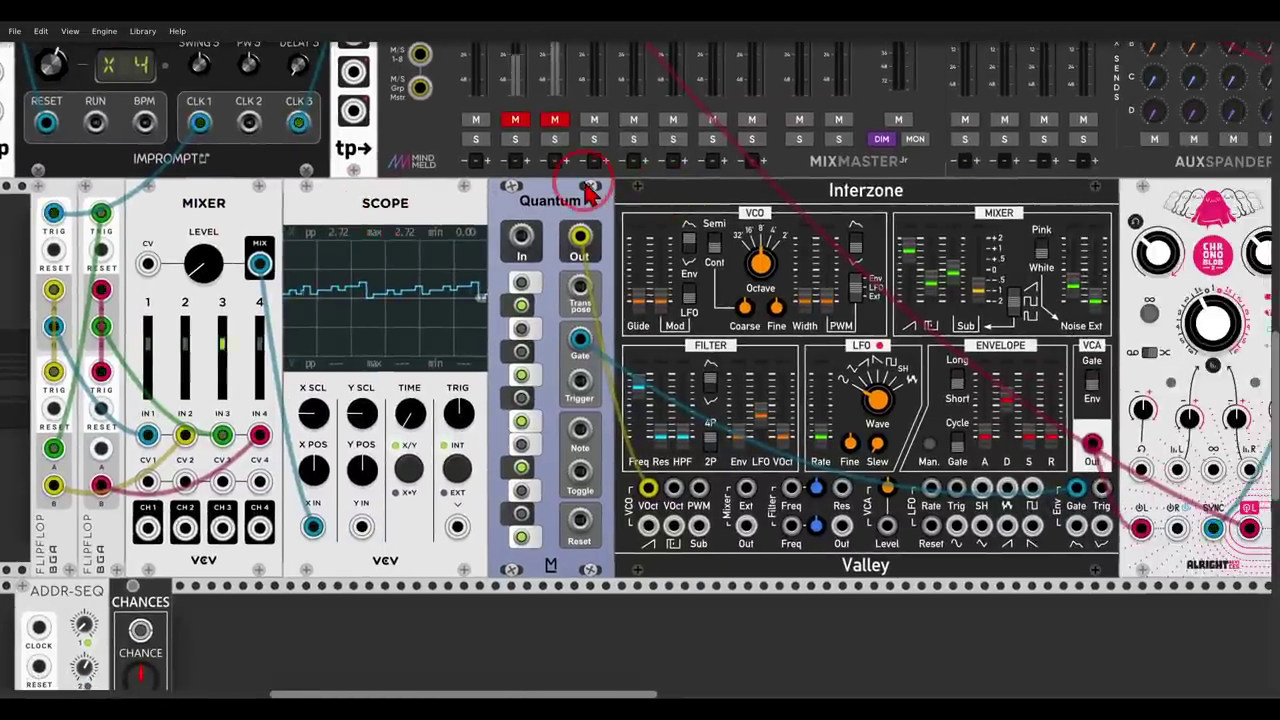
mouse_move(930, 195)
mouse_down()
mouse_move(815, 230)
mouse_move(935, 205)
mouse_move(1135, 245)
mouse_move(1125, 285)
mouse_up()
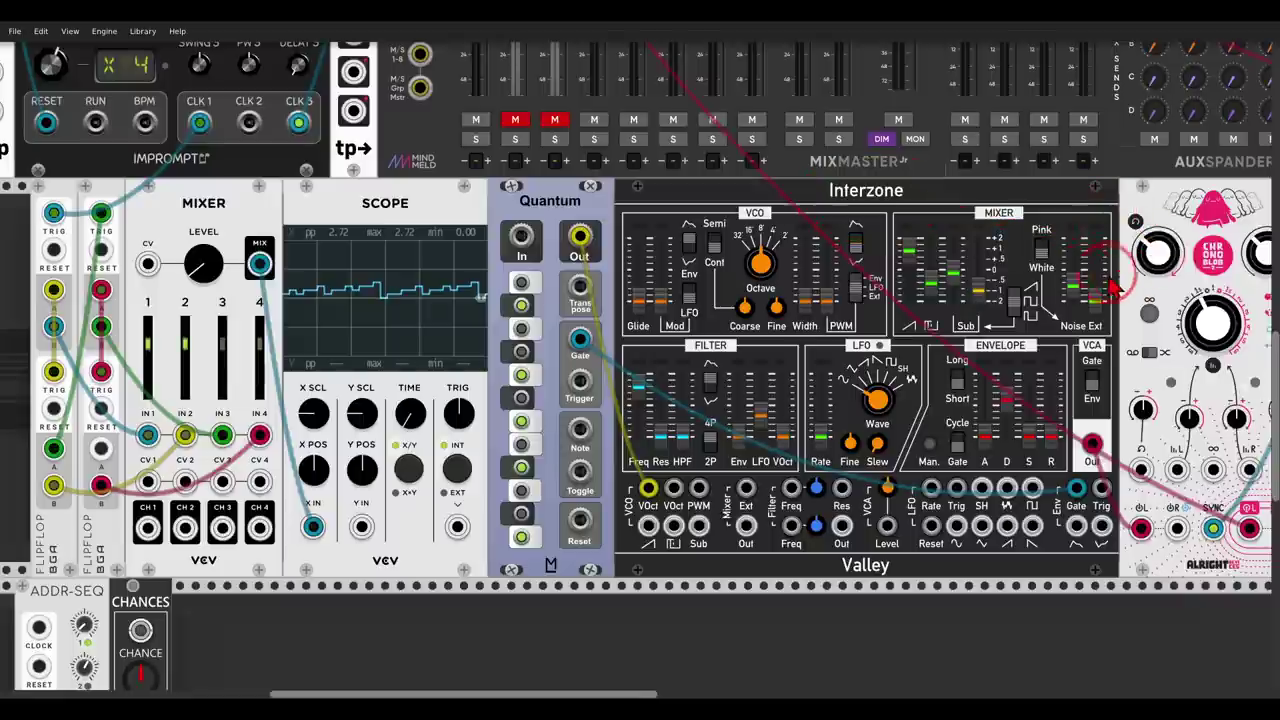
drag(521, 236, 268, 270)
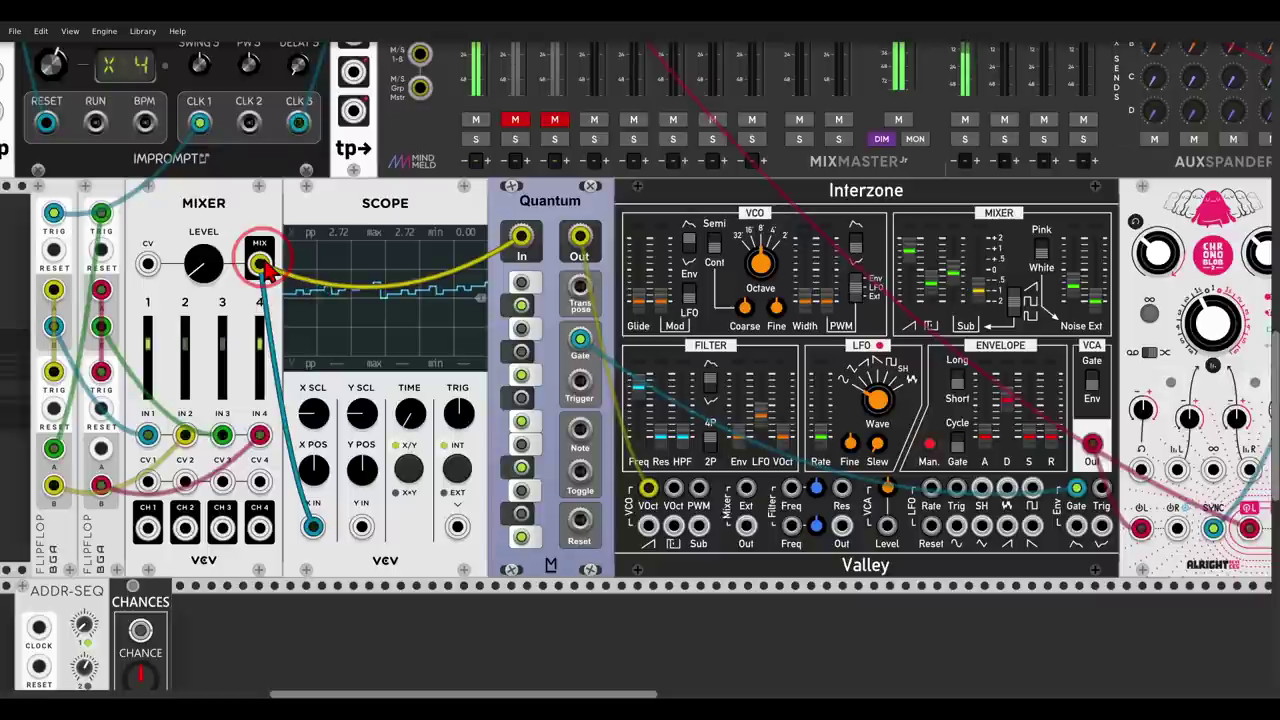
Step: Vary the stepped voltage by rebalancing the mixer's channel levels, lowering channel 3 slightly and raising channel 4
drag(330, 191, 370, 195)
scroll(370, 197, down, 2)
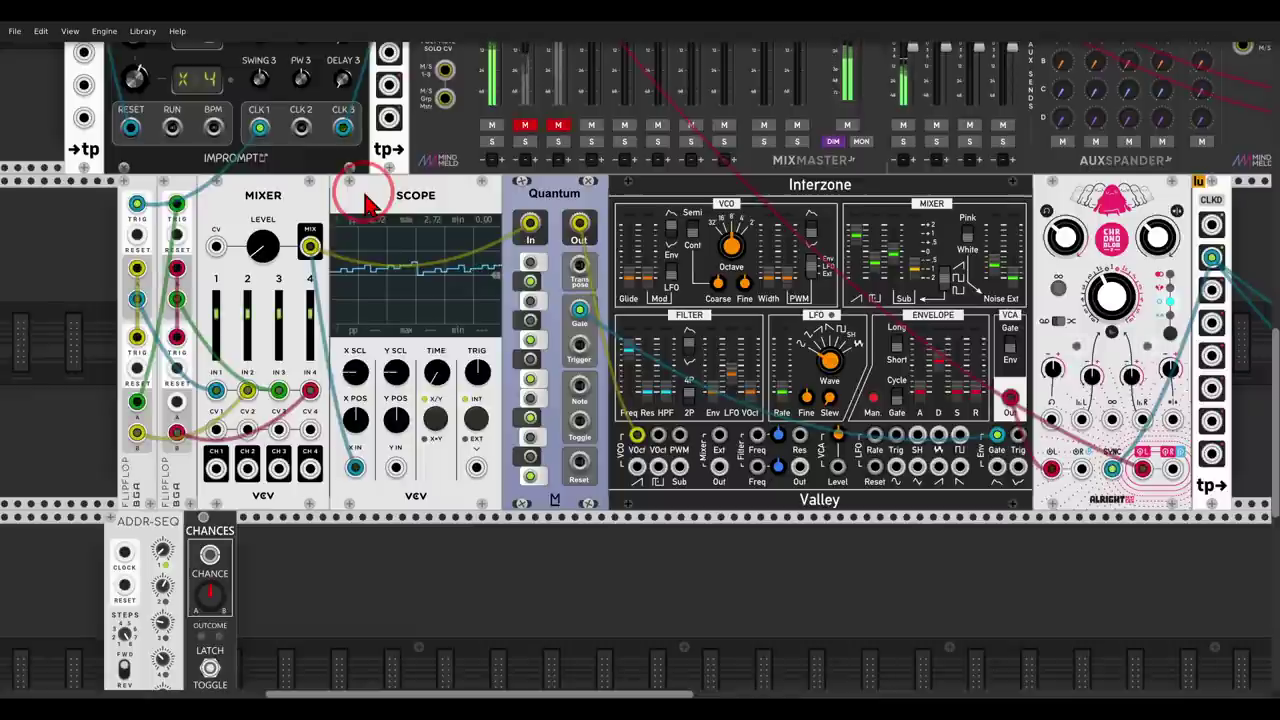
drag(365, 195, 514, 199)
mouse_move(622, 238)
mouse_down()
mouse_move(496, 318)
mouse_move(640, 258)
mouse_up()
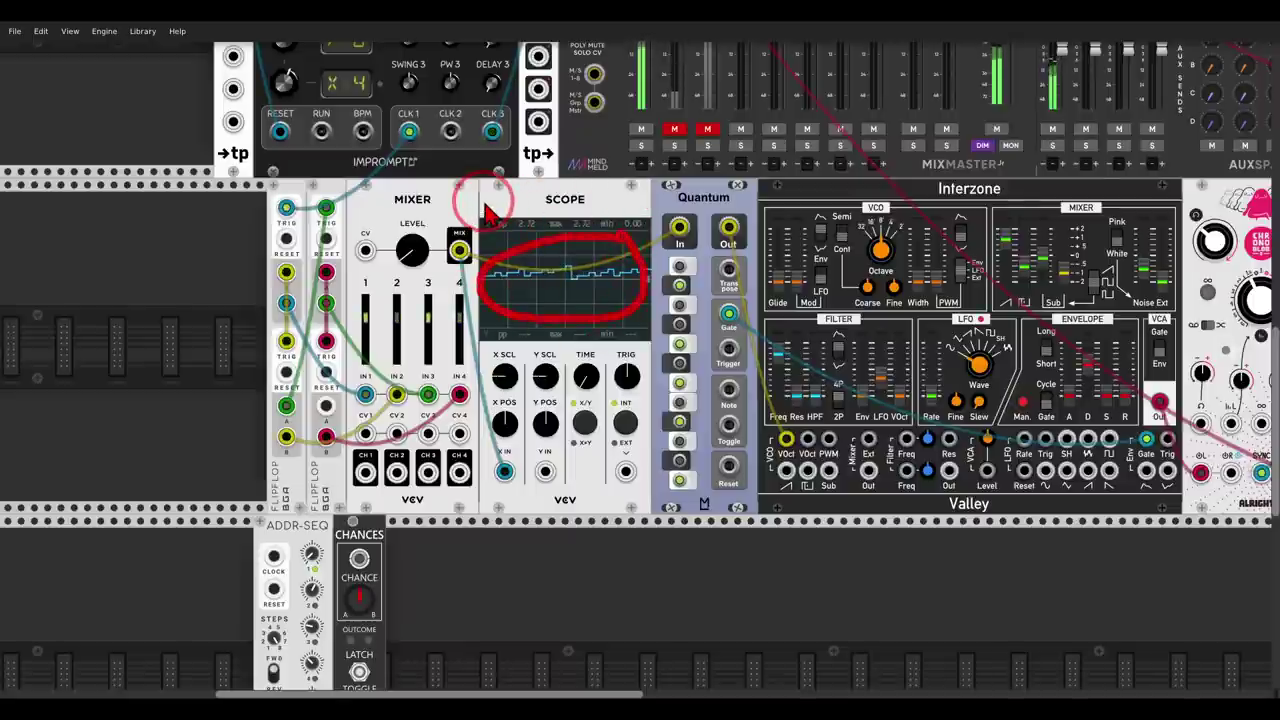
key(shift+F9)
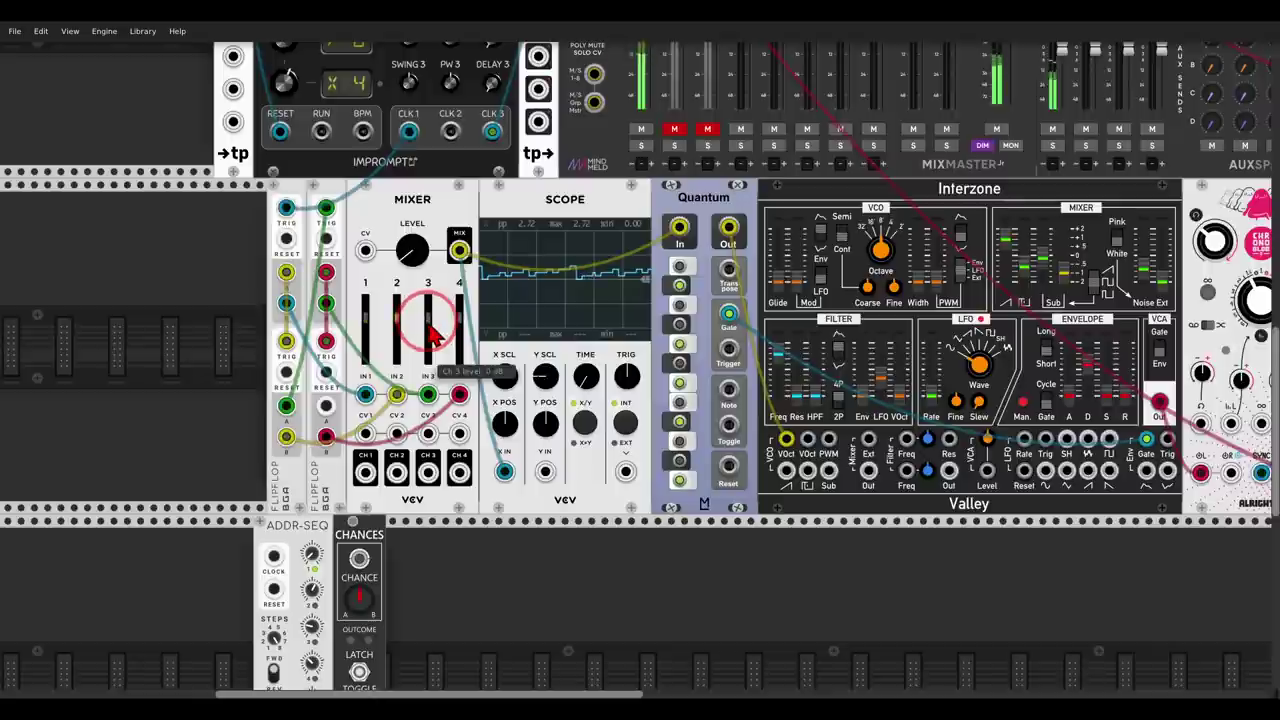
drag(428, 321, 428, 321)
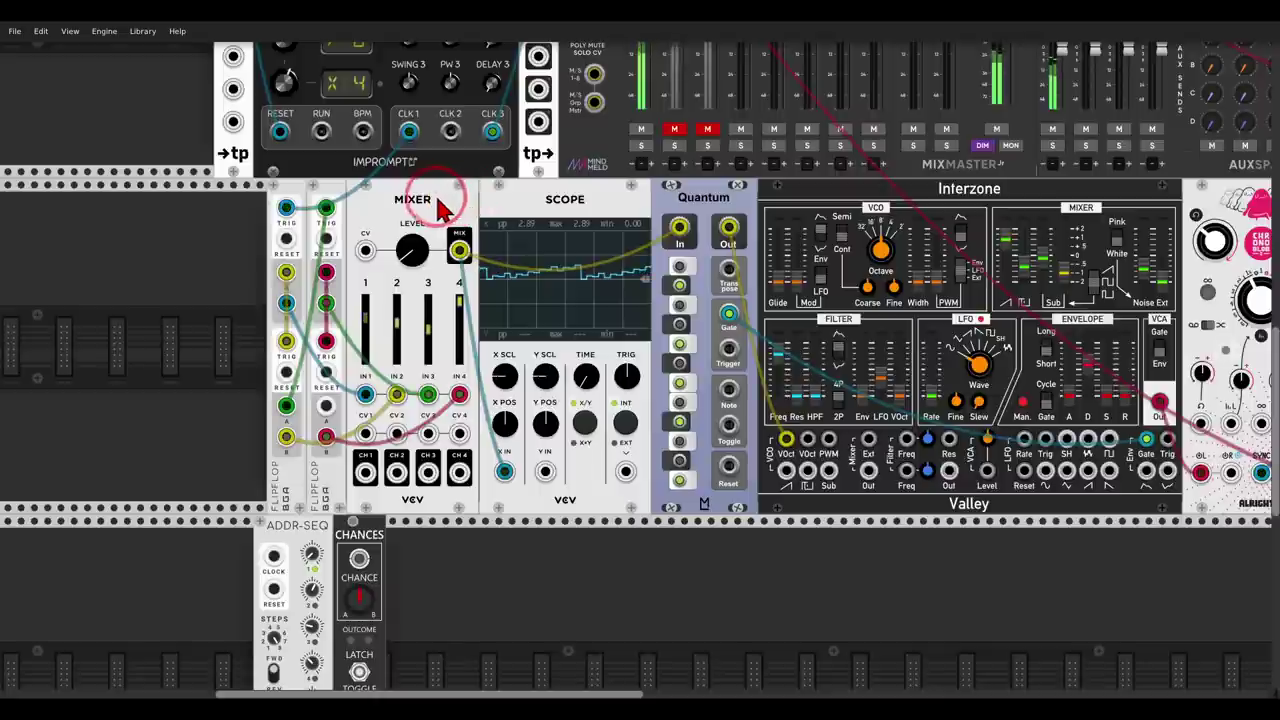
Step: Move the ADDR-SEQ module up beside the flip-flops and patch Clocked's /8 output CLK 2 into its CLOCK input
drag(387, 211, 532, 188)
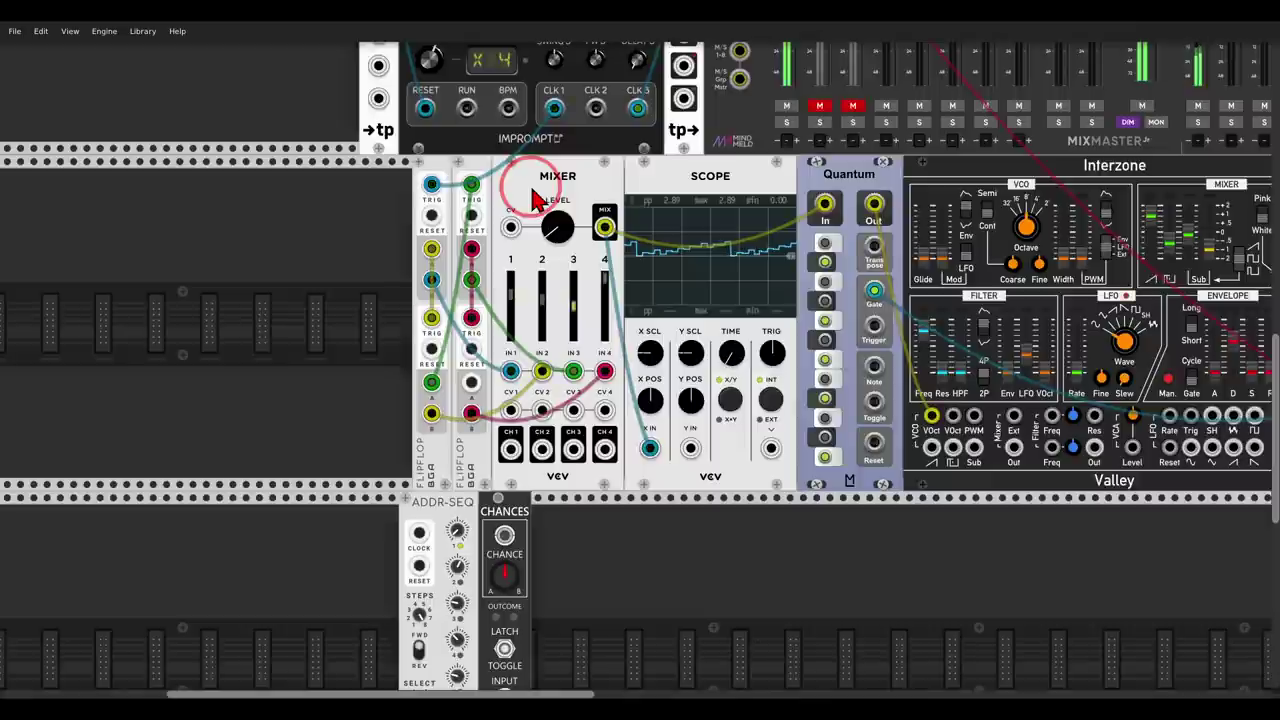
drag(429, 509, 266, 263)
mouse_move(187, 181)
mouse_down()
mouse_move(278, 160)
mouse_move(245, 228)
mouse_move(301, 147)
mouse_up()
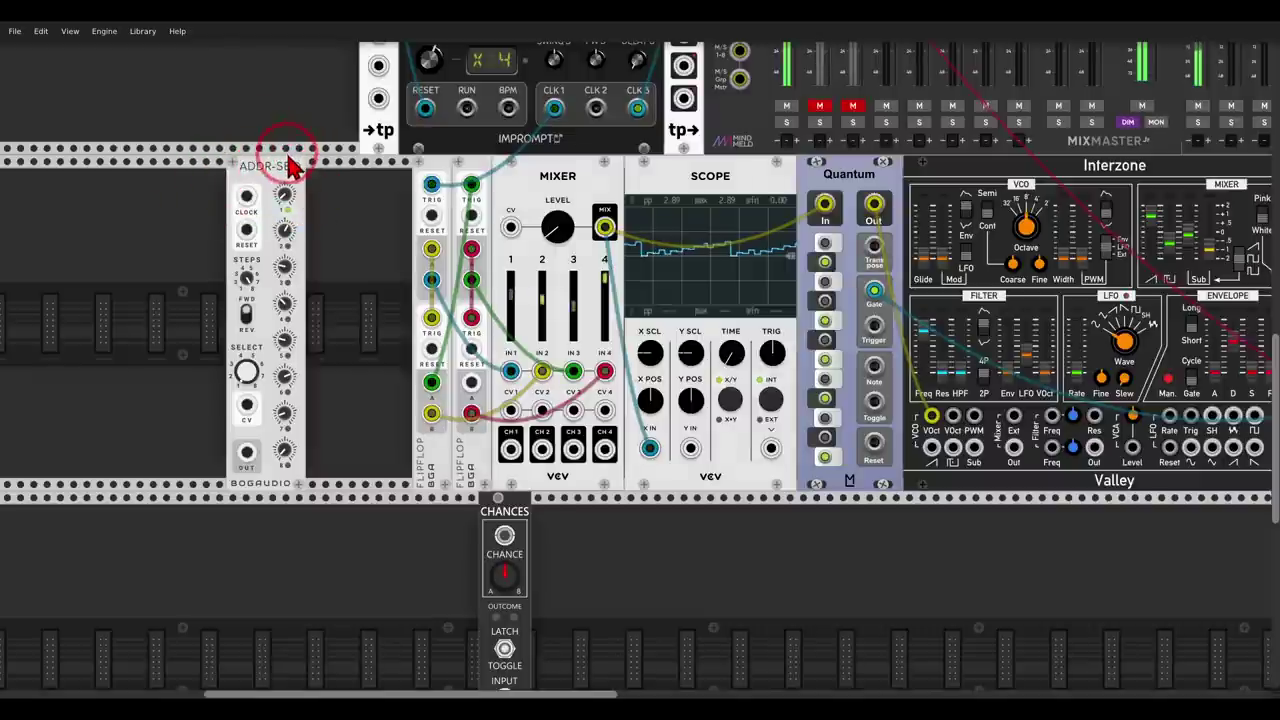
scroll(297, 235, up, 3)
mouse_move(518, 138)
mouse_down()
mouse_move(454, 153)
mouse_move(470, 190)
mouse_move(510, 196)
mouse_move(527, 140)
mouse_up()
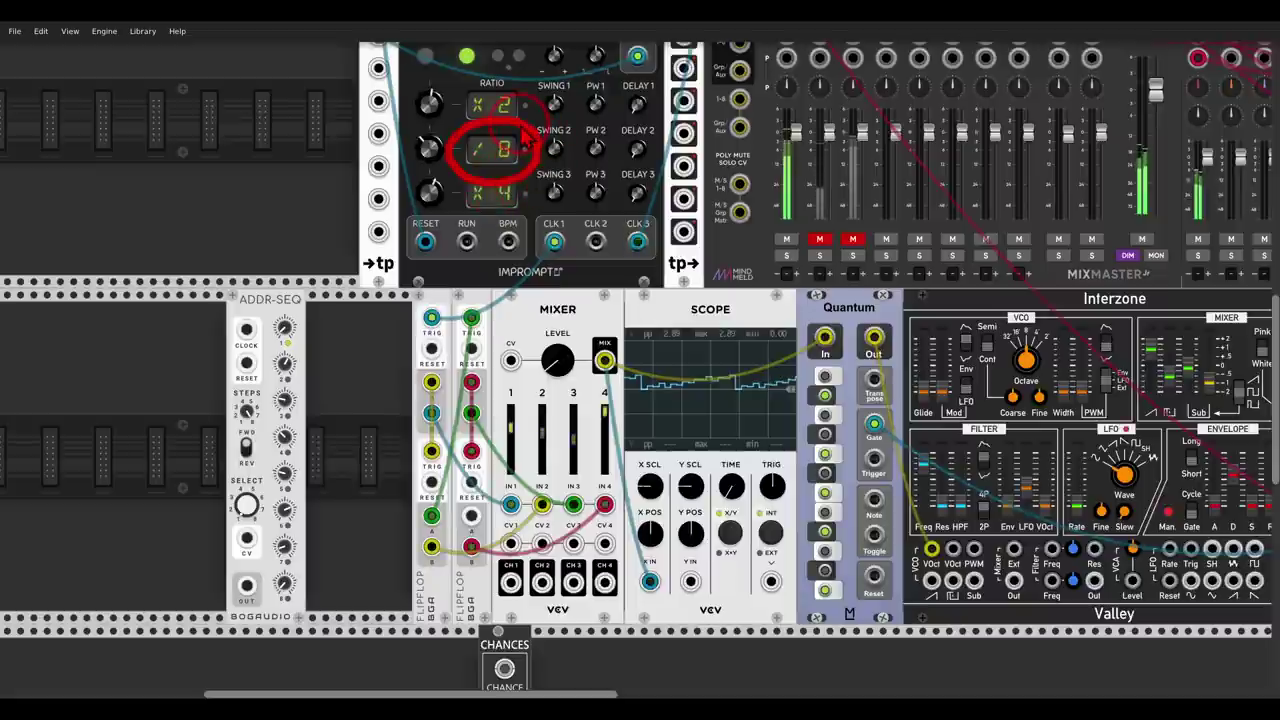
drag(596, 242, 246, 329)
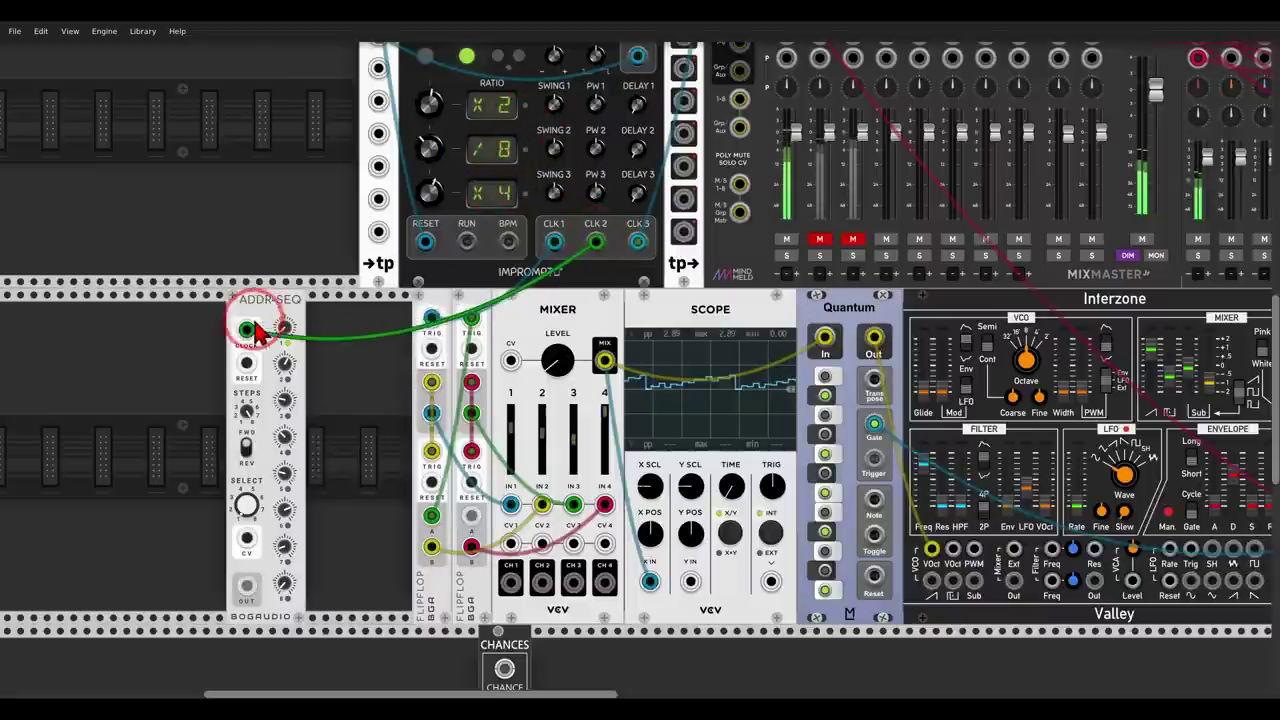
Step: Patch the ADDR-SEQ OUT into the mixer's CV 4 input
scroll(340, 295, down, 2)
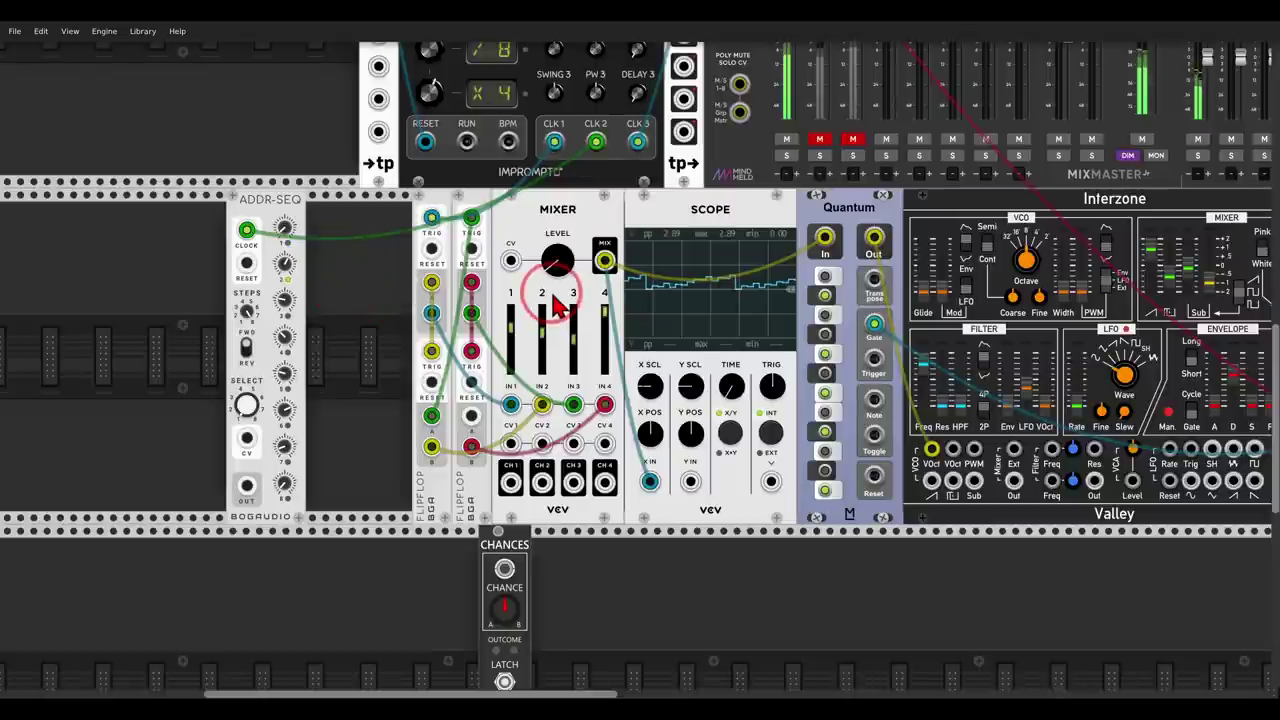
click(245, 487)
drag(245, 487, 605, 443)
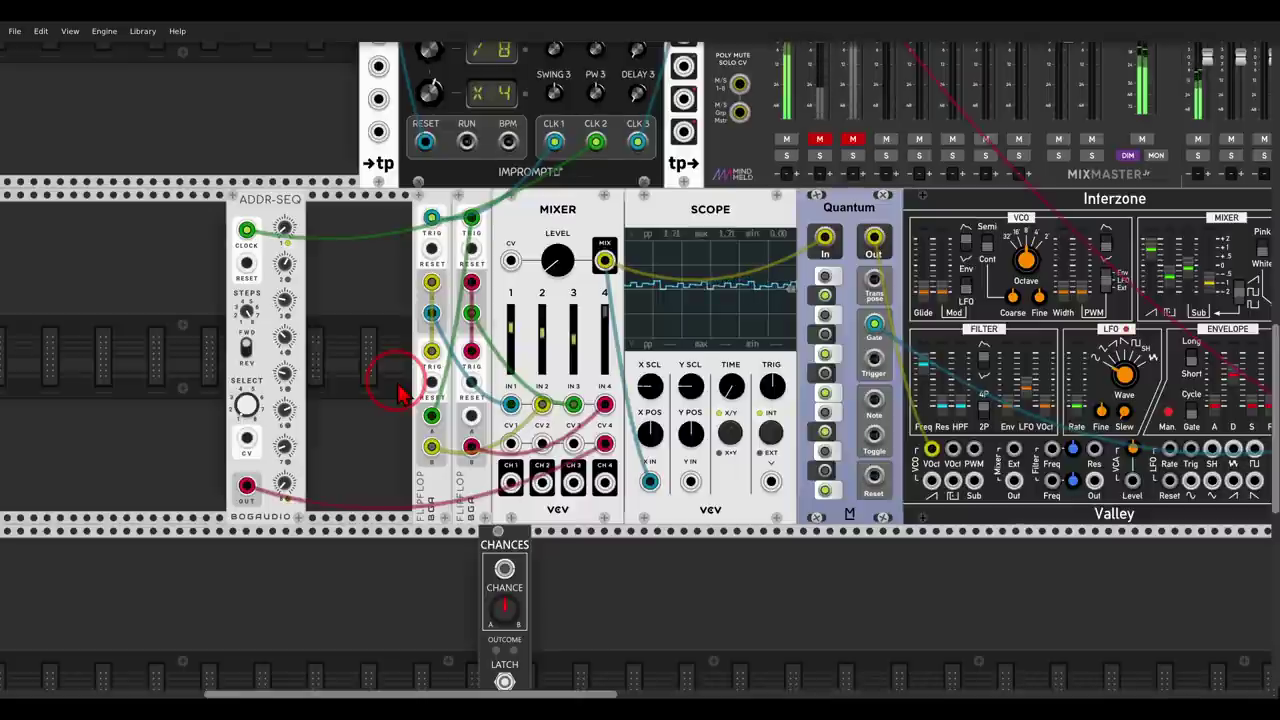
Step: Place Chances beside the flip-flops, reroute the clock into its INPUT, patch OUTPUT A to the first TRIG, and bias its chance toward A
drag(500, 565, 428, 313)
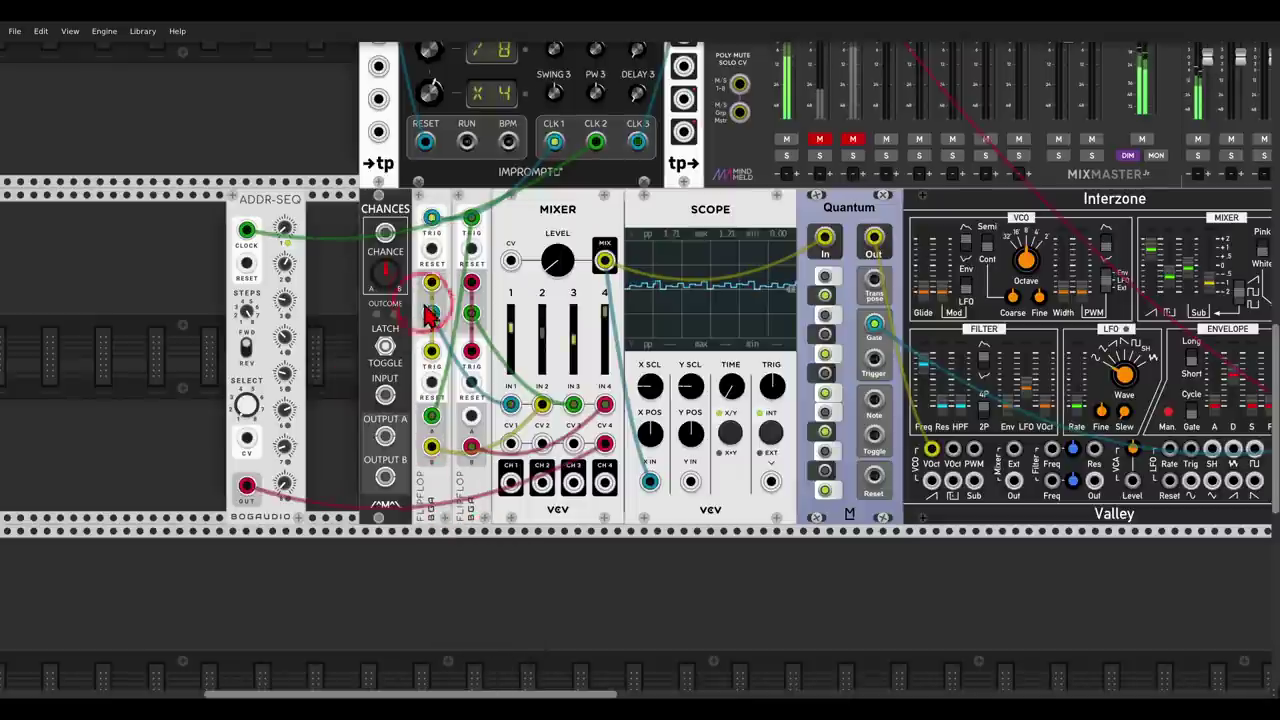
mouse_move(405, 184)
mouse_down()
mouse_move(360, 212)
mouse_move(418, 243)
mouse_move(405, 185)
mouse_up()
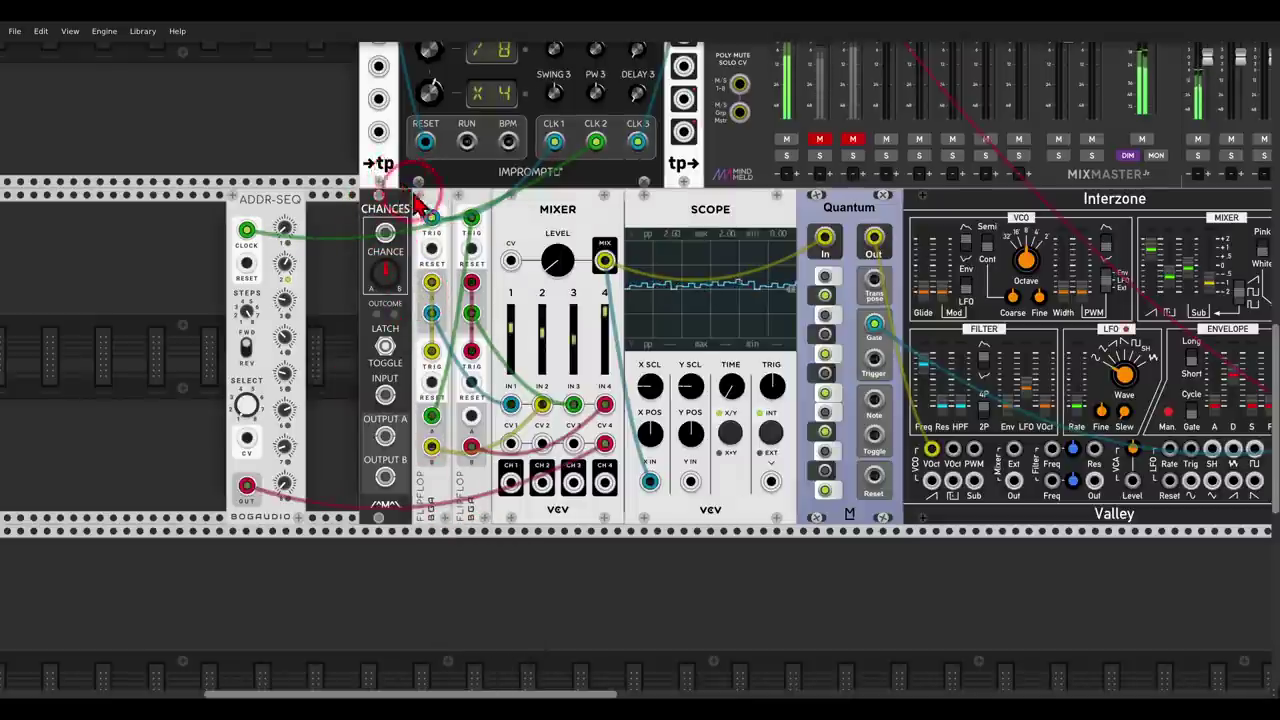
drag(432, 220, 385, 395)
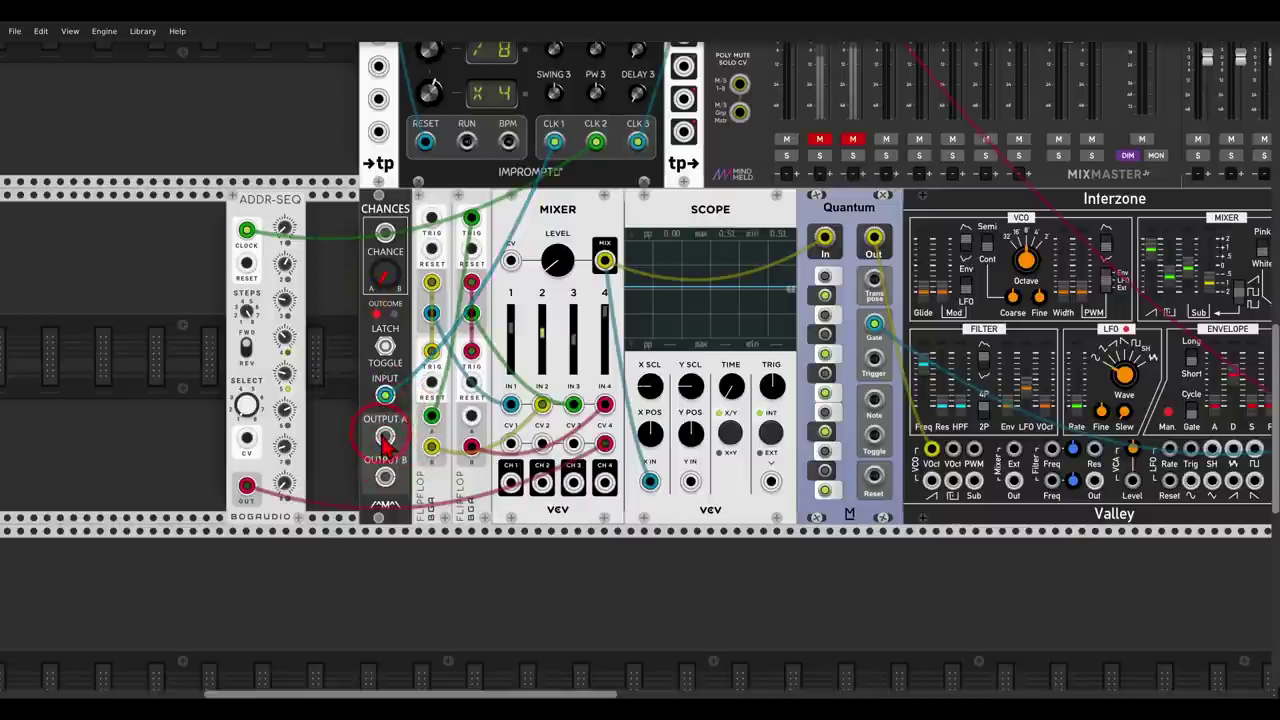
drag(384, 436, 431, 219)
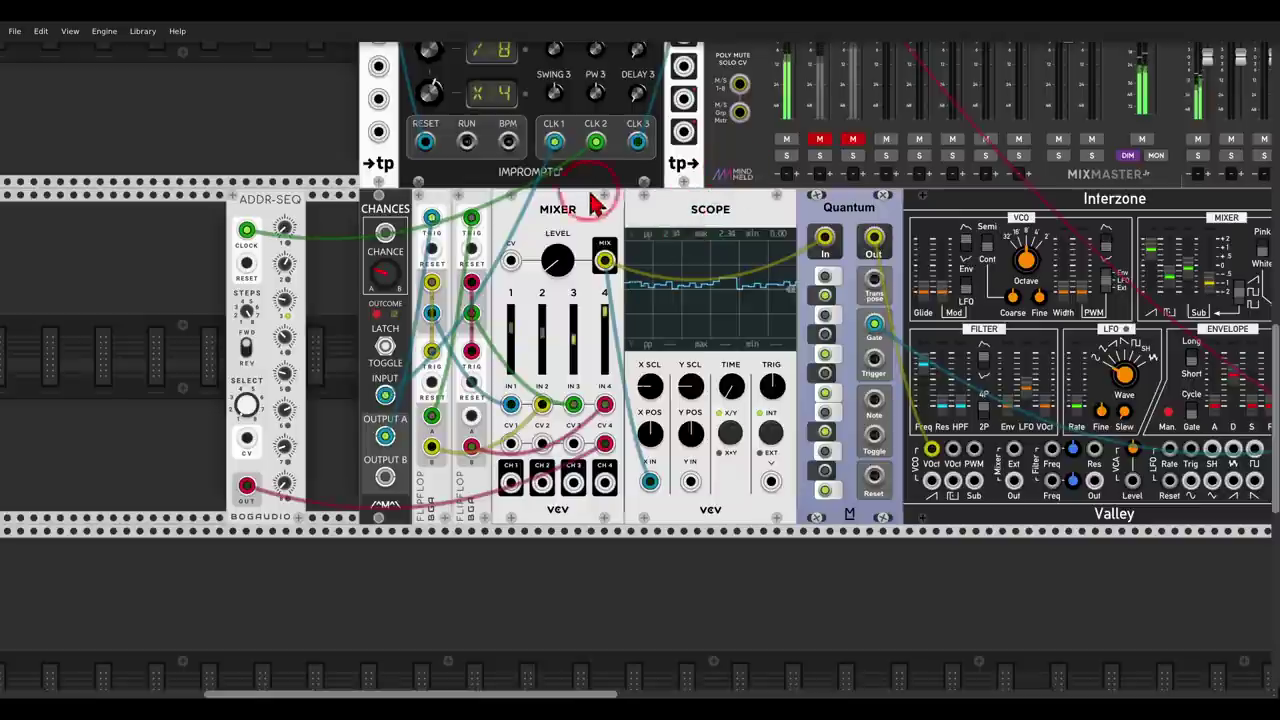
Step: Examine the larger patch above: the two Chances modules, the chained flip-flops and their cables into MIX8
drag(684, 155, 404, 610)
scroll(626, 241, up, 4)
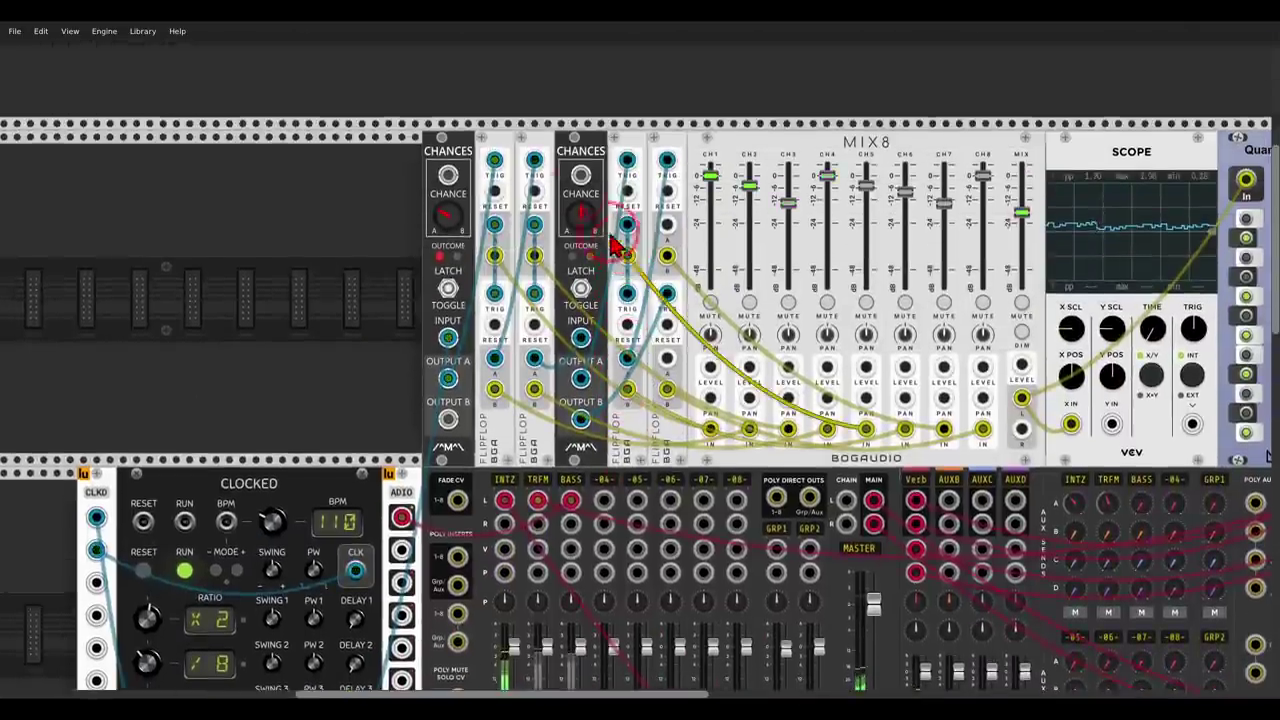
mouse_move(538, 125)
mouse_down()
mouse_move(467, 208)
mouse_move(552, 146)
mouse_up()
mouse_move(663, 129)
mouse_down()
mouse_move(593, 241)
mouse_move(690, 150)
mouse_up()
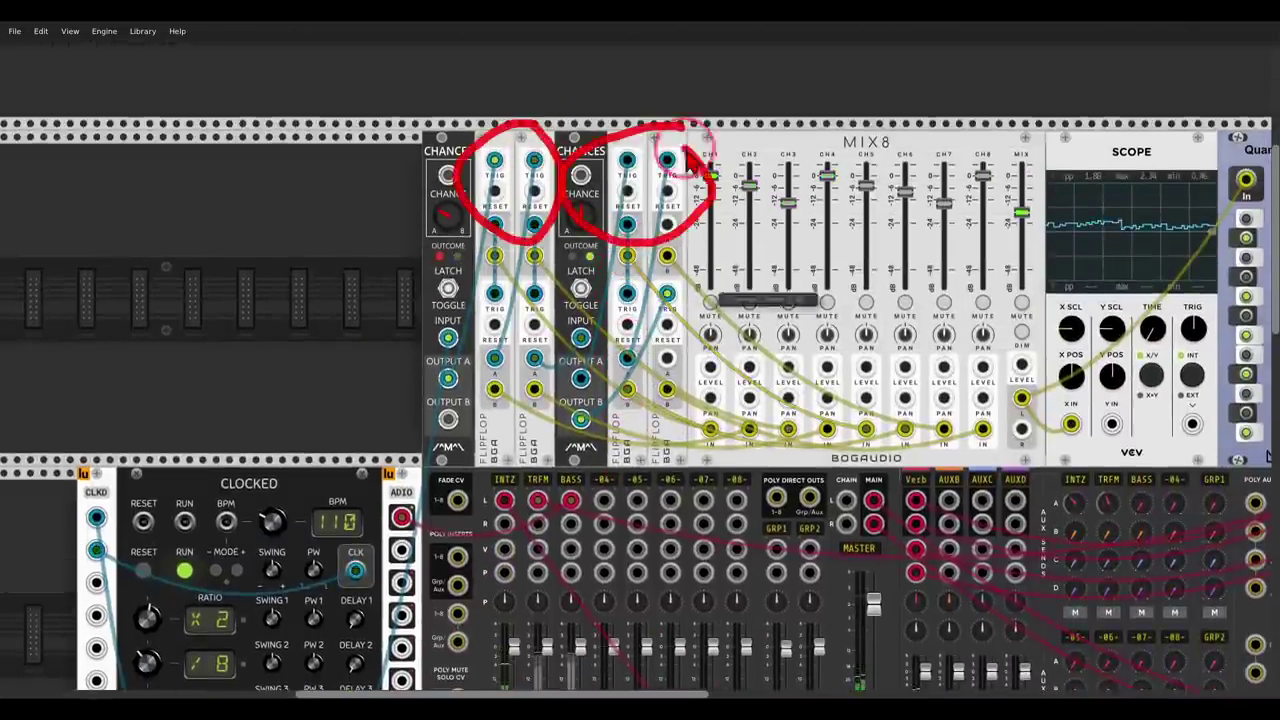
key(shift+super+F11)
mouse_move(905, 118)
mouse_down()
mouse_move(825, 130)
mouse_move(873, 180)
mouse_move(905, 128)
mouse_up()
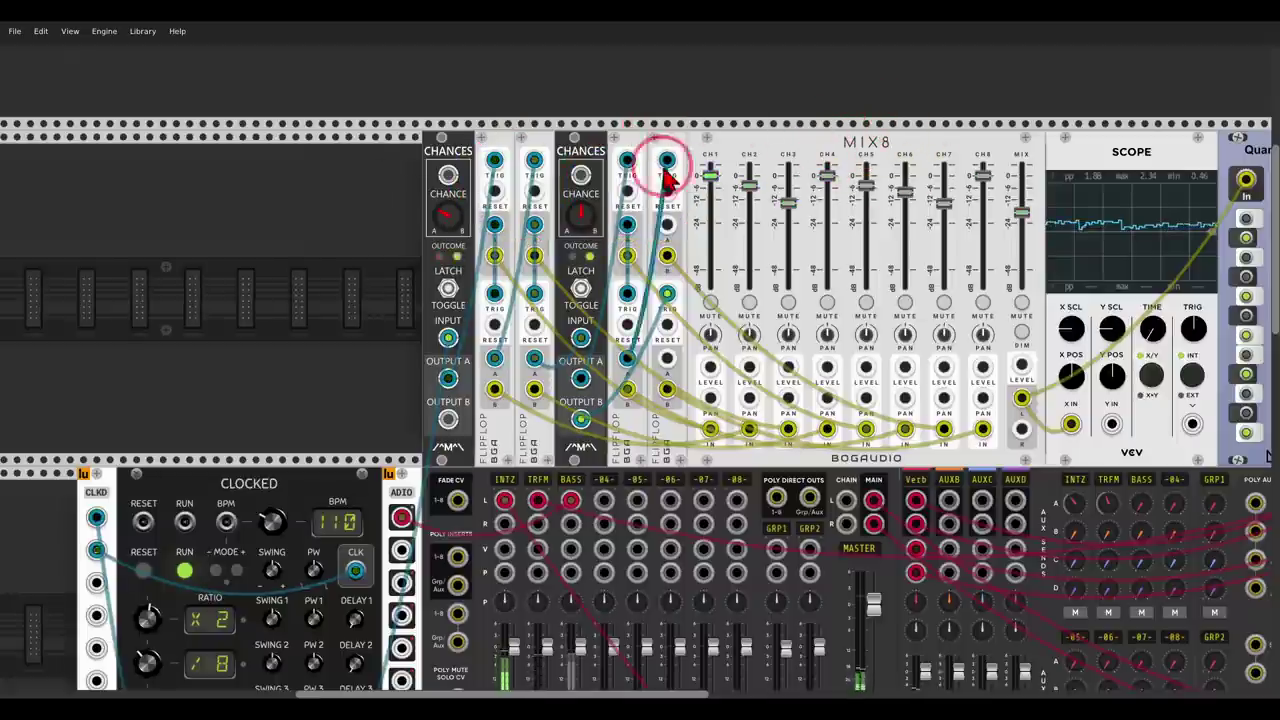
drag(509, 126, 470, 168)
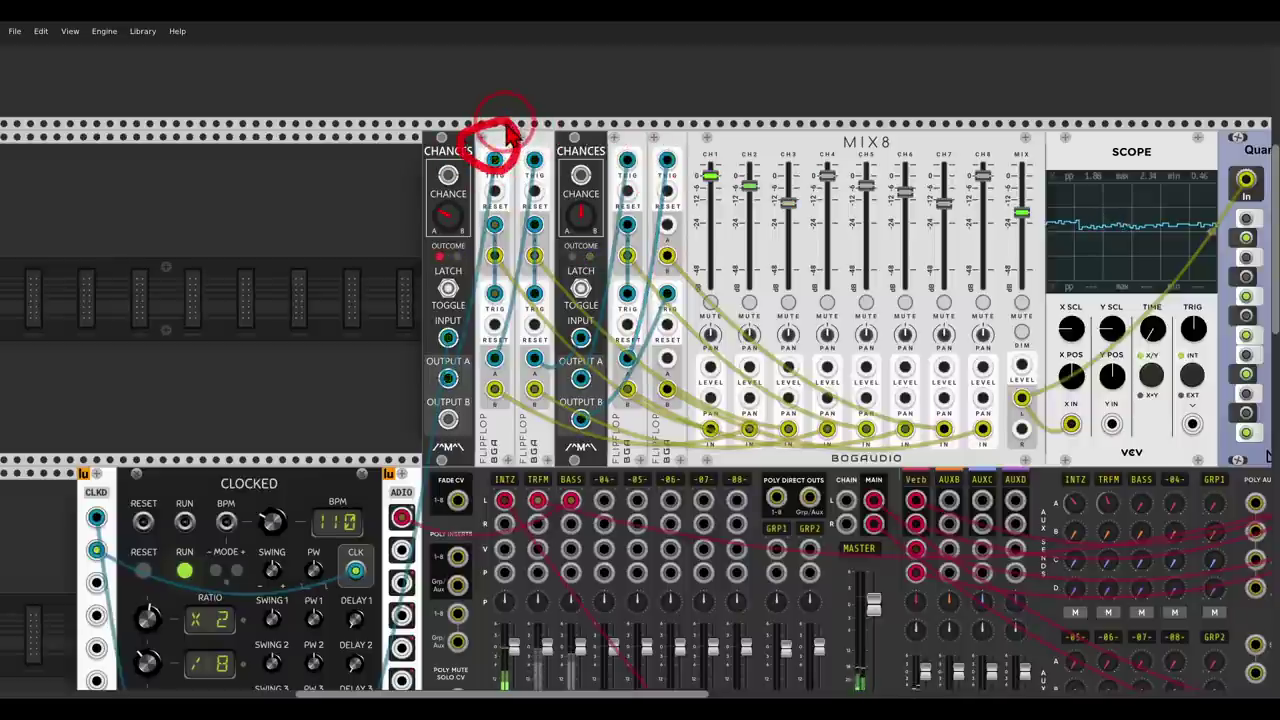
drag(509, 130, 533, 140)
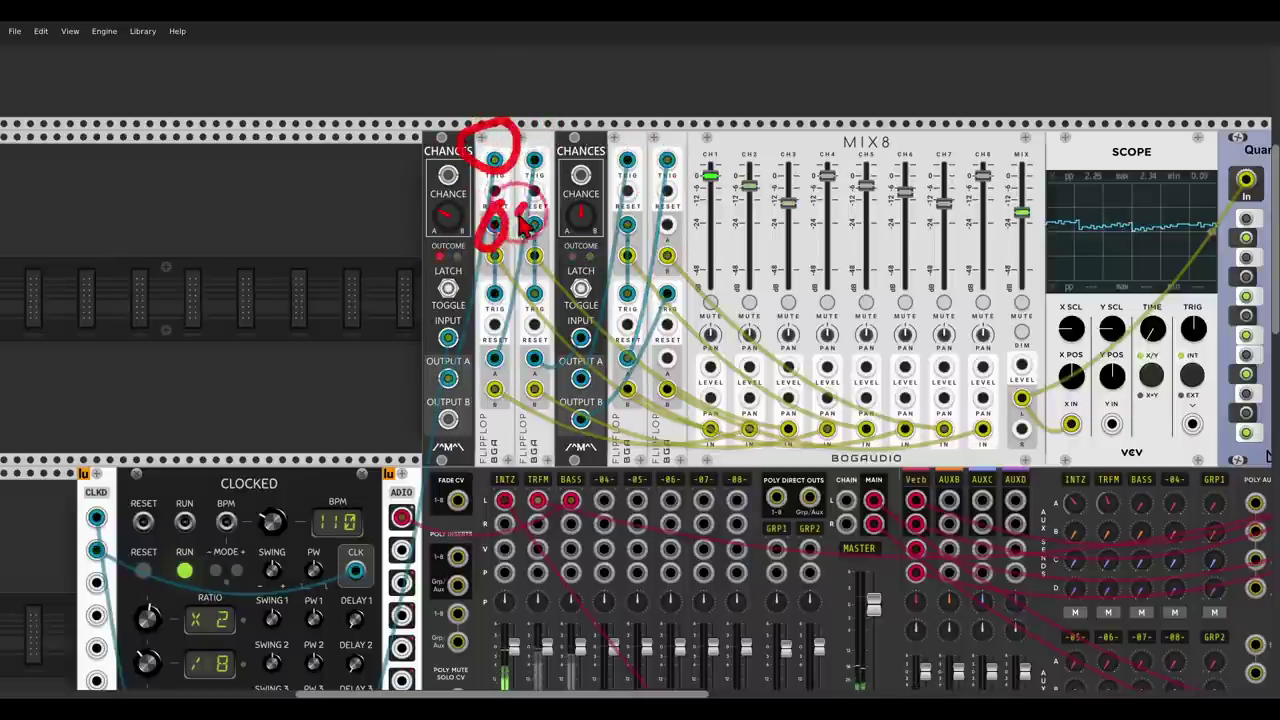
drag(522, 350, 547, 349)
mouse_move(644, 333)
mouse_down()
mouse_move(631, 408)
mouse_move(640, 346)
mouse_up()
mouse_move(655, 352)
mouse_down()
mouse_move(677, 393)
mouse_move(680, 350)
mouse_up()
mouse_move(665, 228)
mouse_down()
mouse_move(668, 212)
mouse_move(592, 262)
mouse_move(630, 245)
mouse_up()
key(Escape)
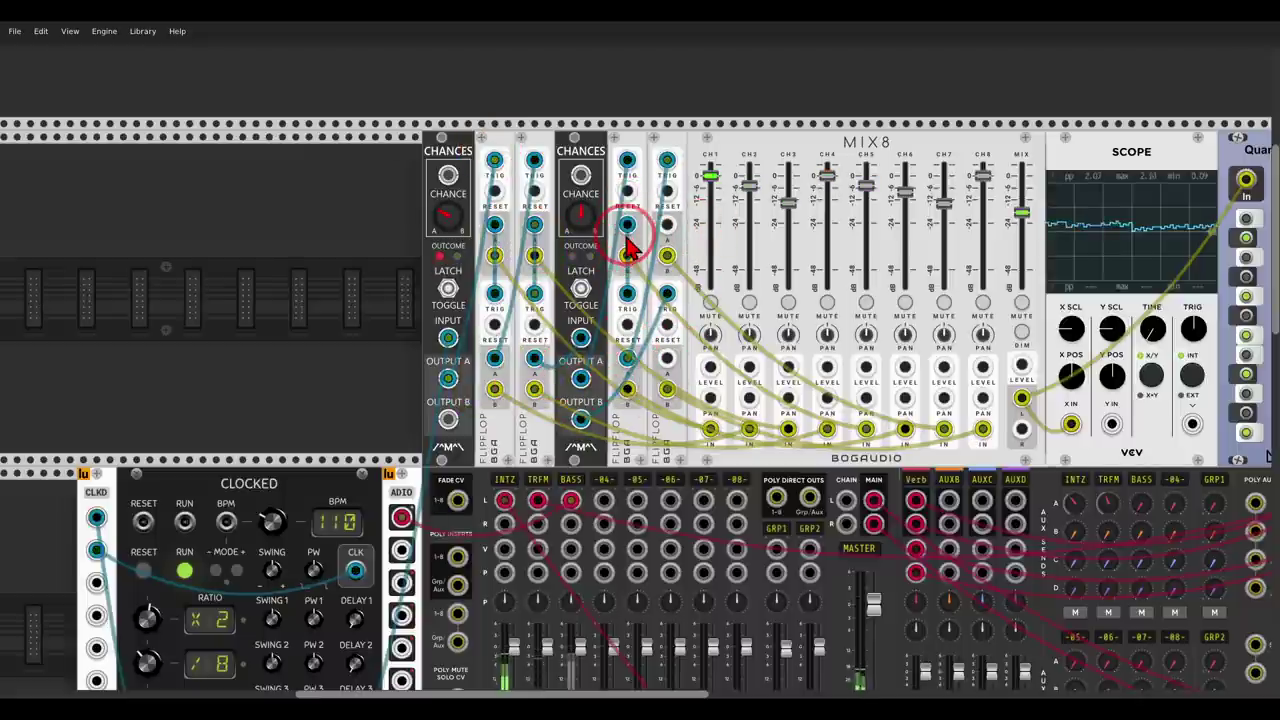
mouse_move(457, 128)
mouse_down()
mouse_move(393, 150)
mouse_move(470, 205)
mouse_up()
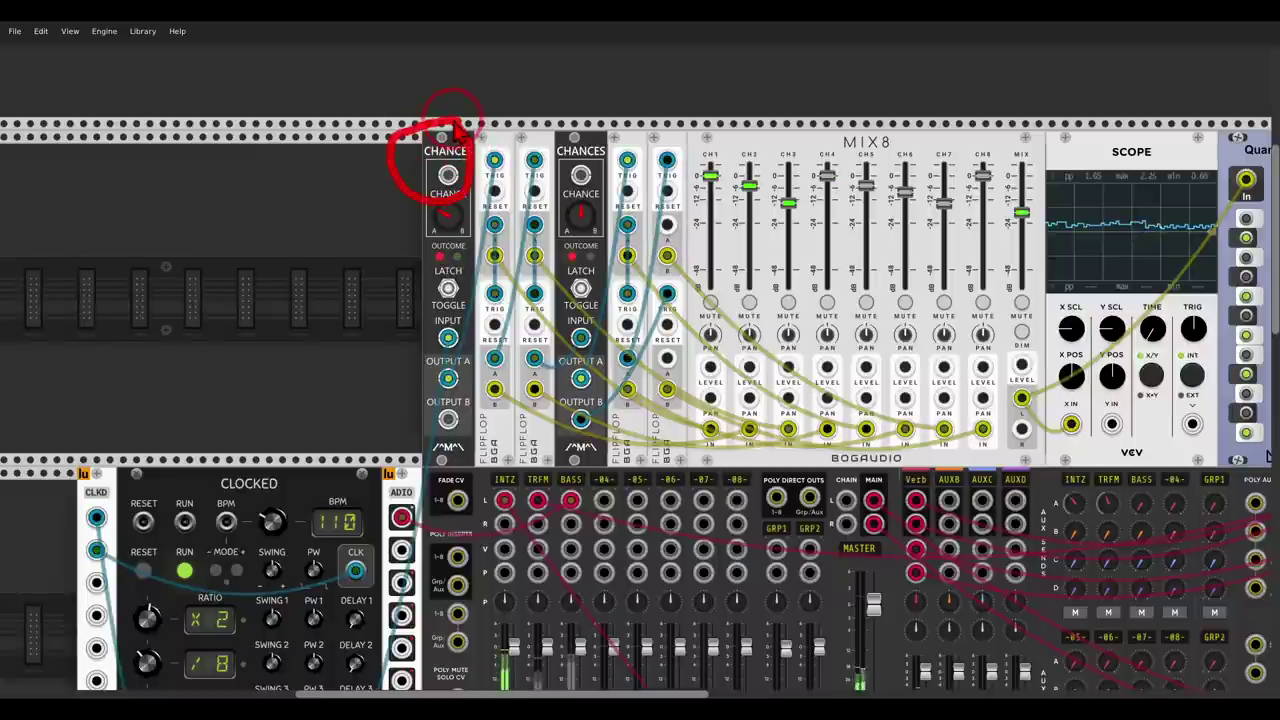
drag(603, 138, 550, 145)
mouse_move(616, 212)
mouse_down()
mouse_move(643, 185)
mouse_move(613, 140)
mouse_up()
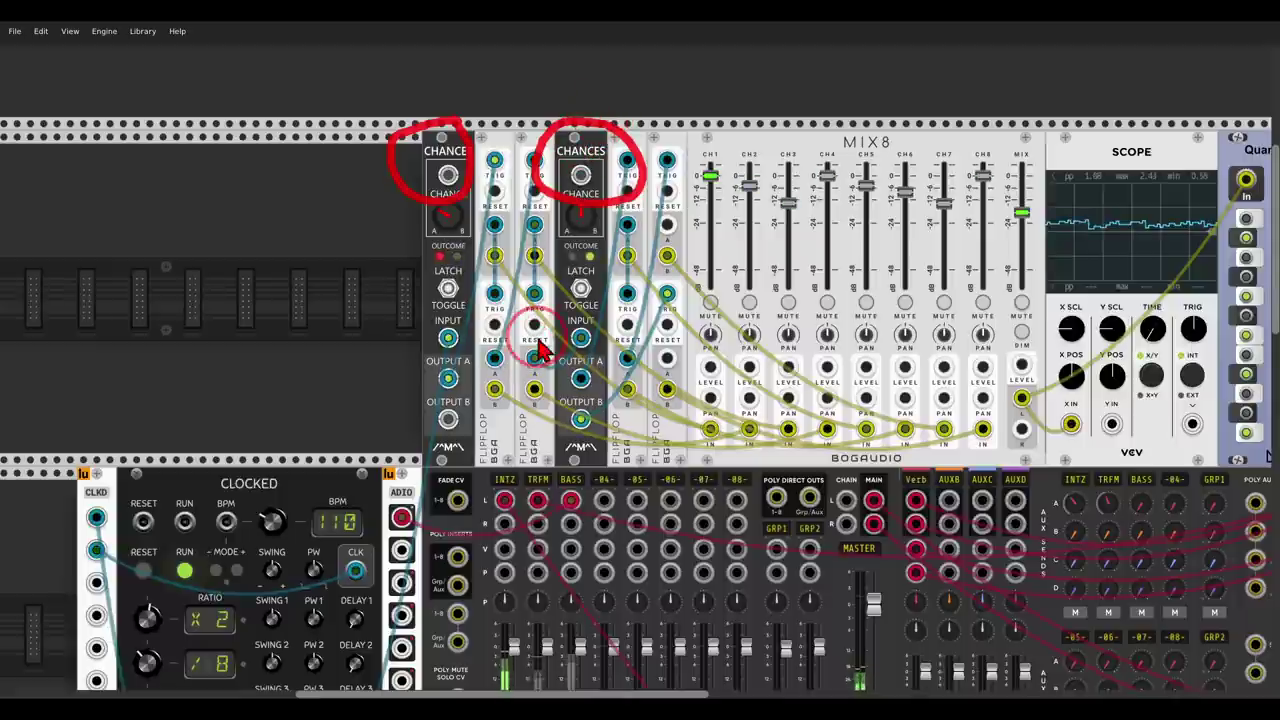
mouse_move(545, 340)
mouse_down()
mouse_move(572, 328)
mouse_move(560, 358)
mouse_up()
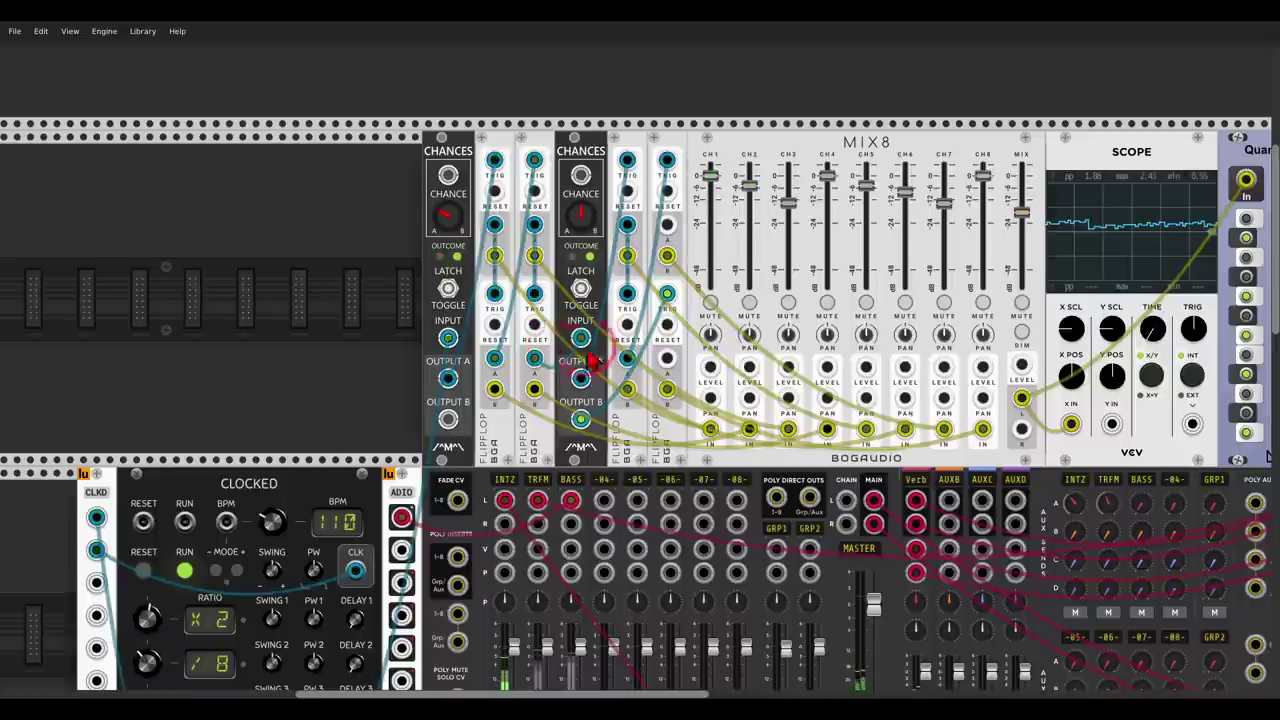
Step: Unmute the TRFM channel in MixMaster to bring in the Terrorform voice
drag(1036, 117, 501, 87)
drag(979, 88, 980, 92)
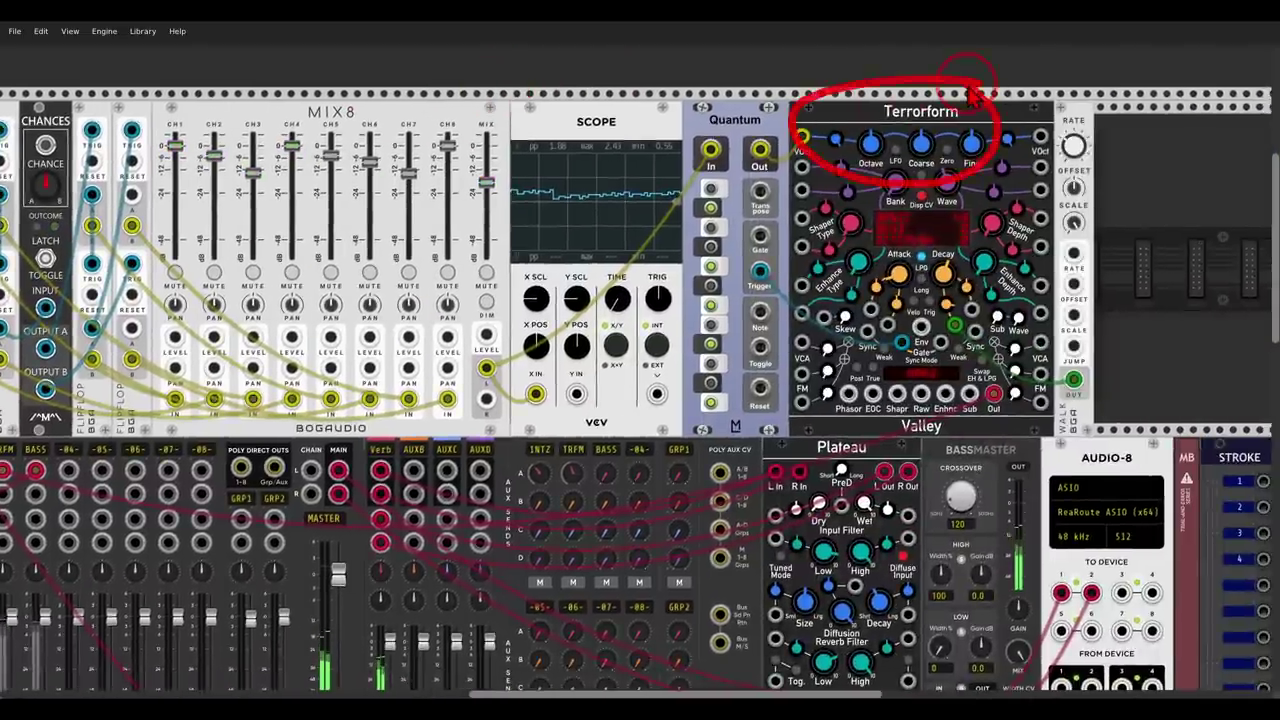
drag(426, 434, 875, 289)
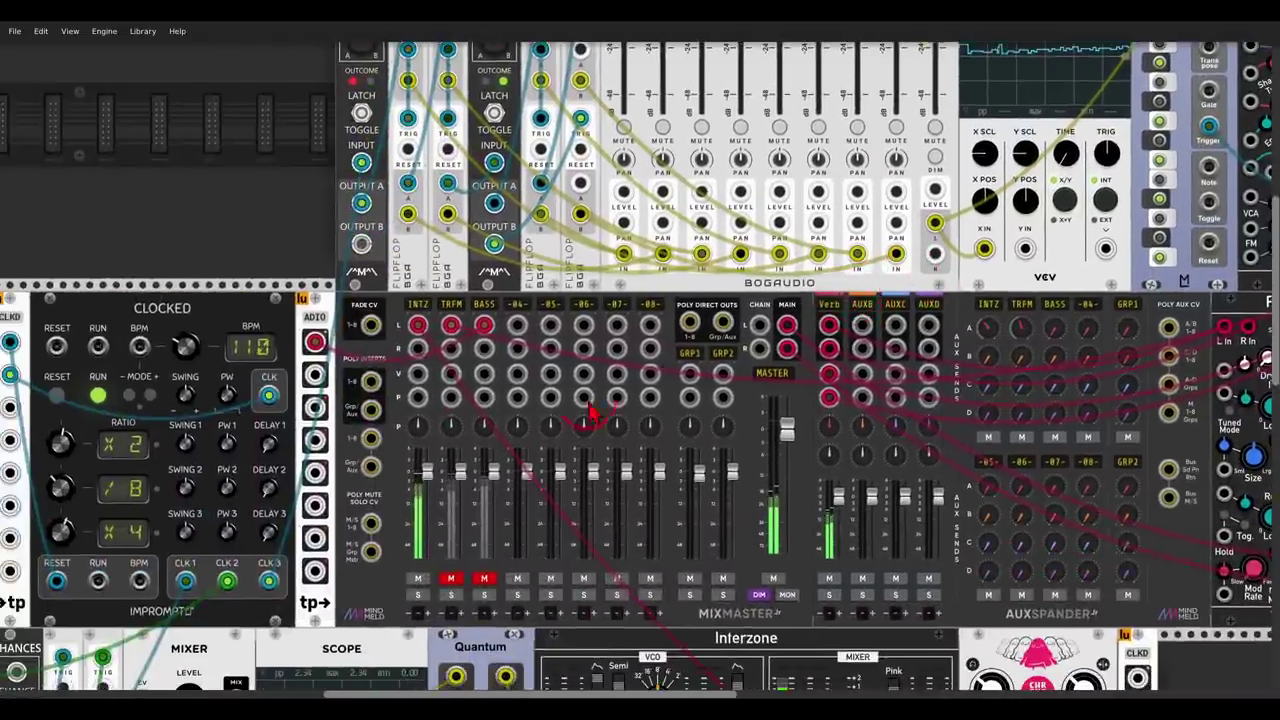
click(452, 580)
Step: Set Terrorform's Wave to about 0.48
scroll(613, 402, down, 3)
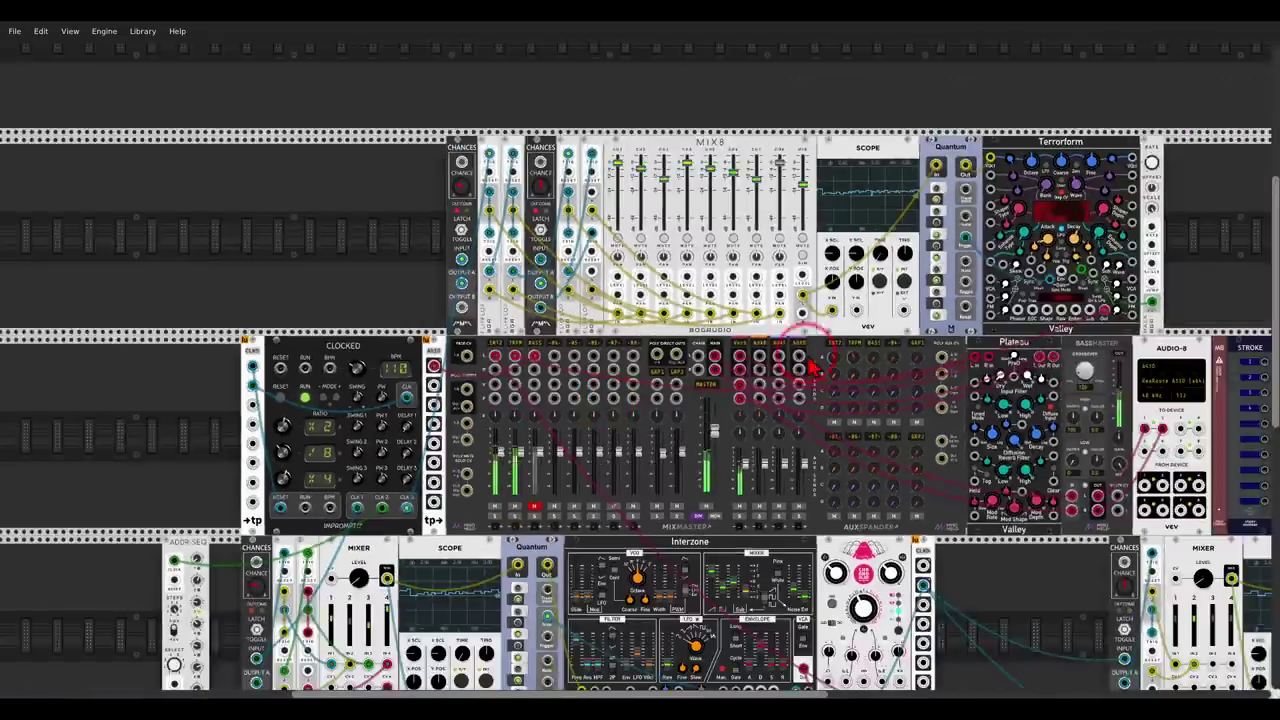
drag(1076, 185, 1076, 182)
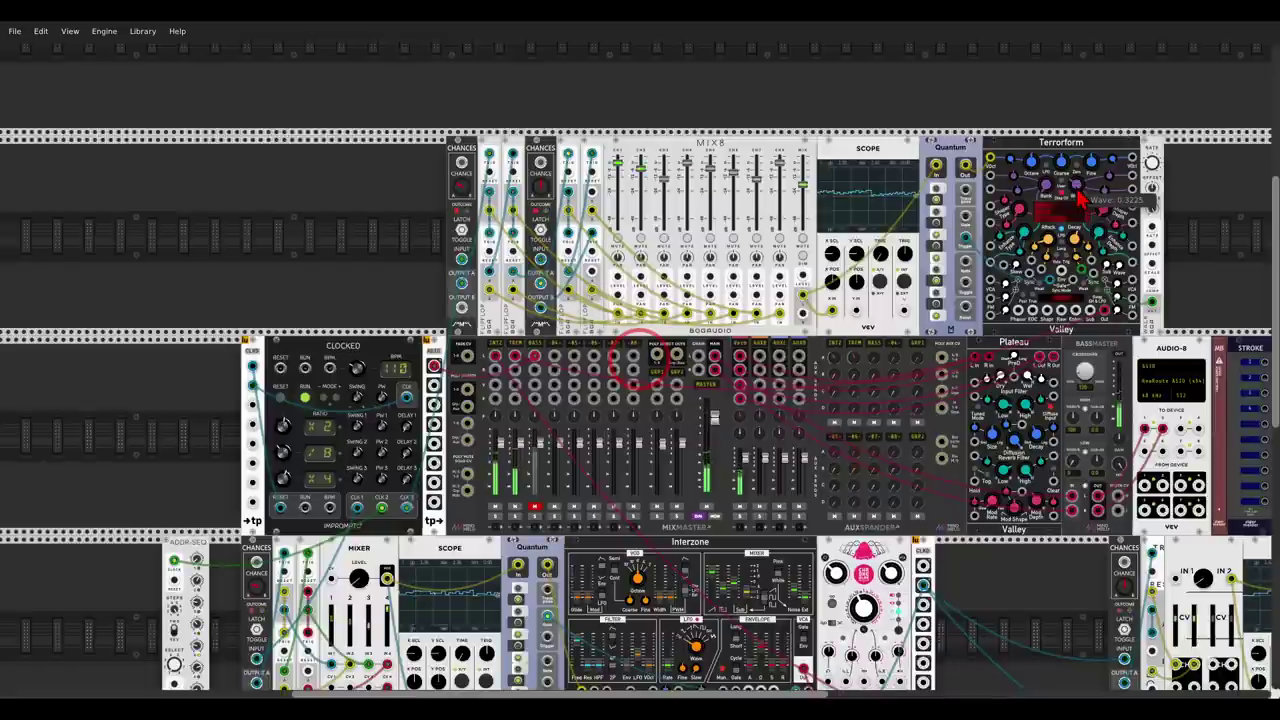
mouse_move(1080, 197)
mouse_down()
mouse_move(1092, 203)
mouse_move(1076, 205)
mouse_up()
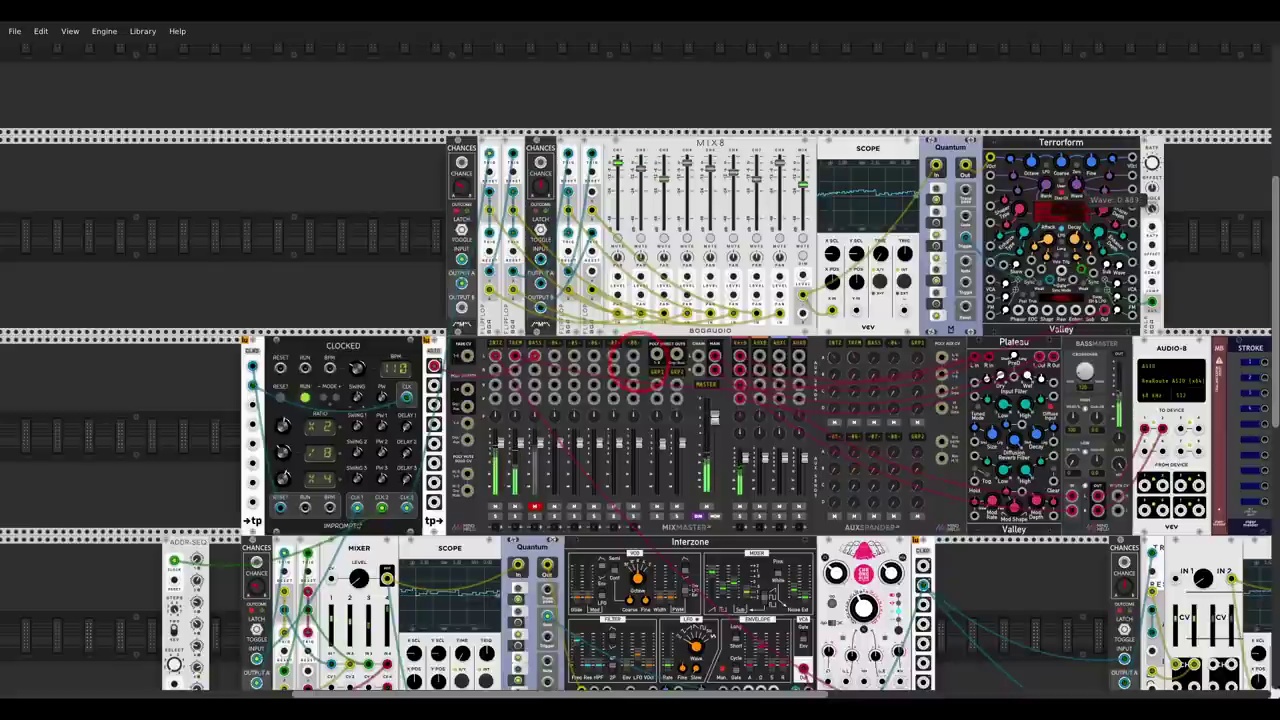
Step: Examine the flip-flop outputs, chaining and mixer inputs in the Basal bass patch
drag(1043, 576, 590, 293)
scroll(688, 300, up, 4)
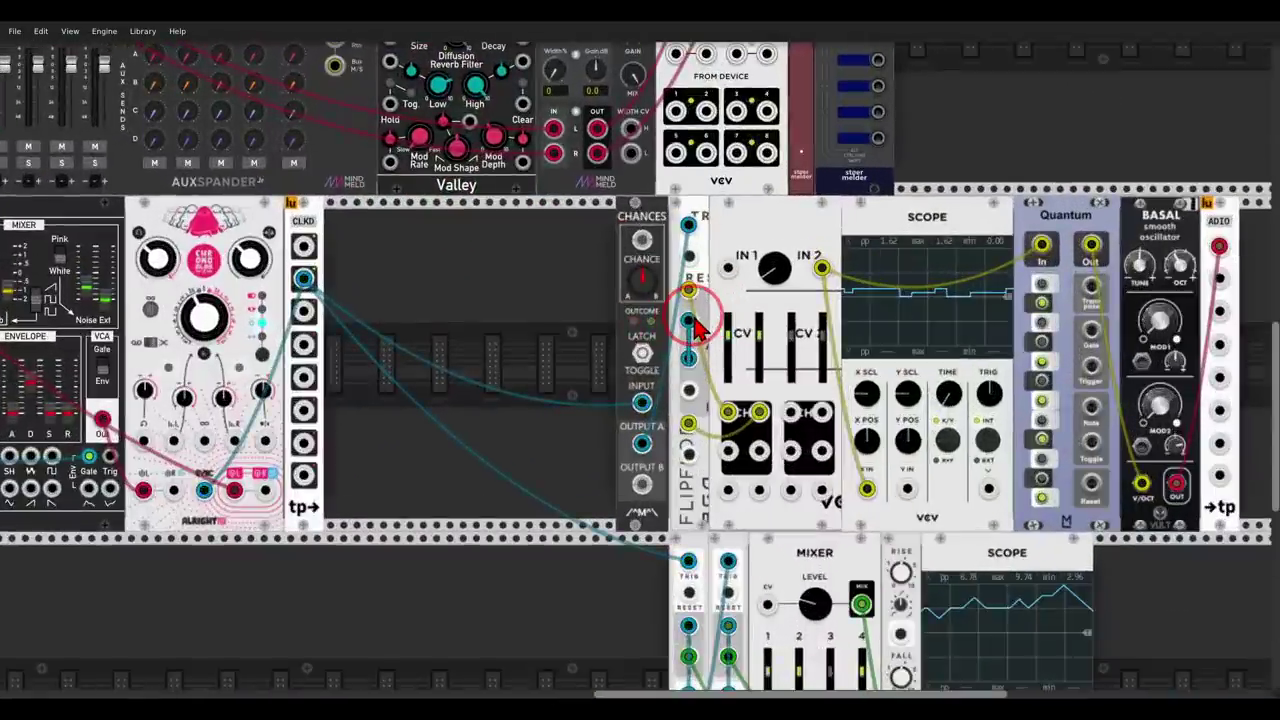
drag(688, 266, 690, 266)
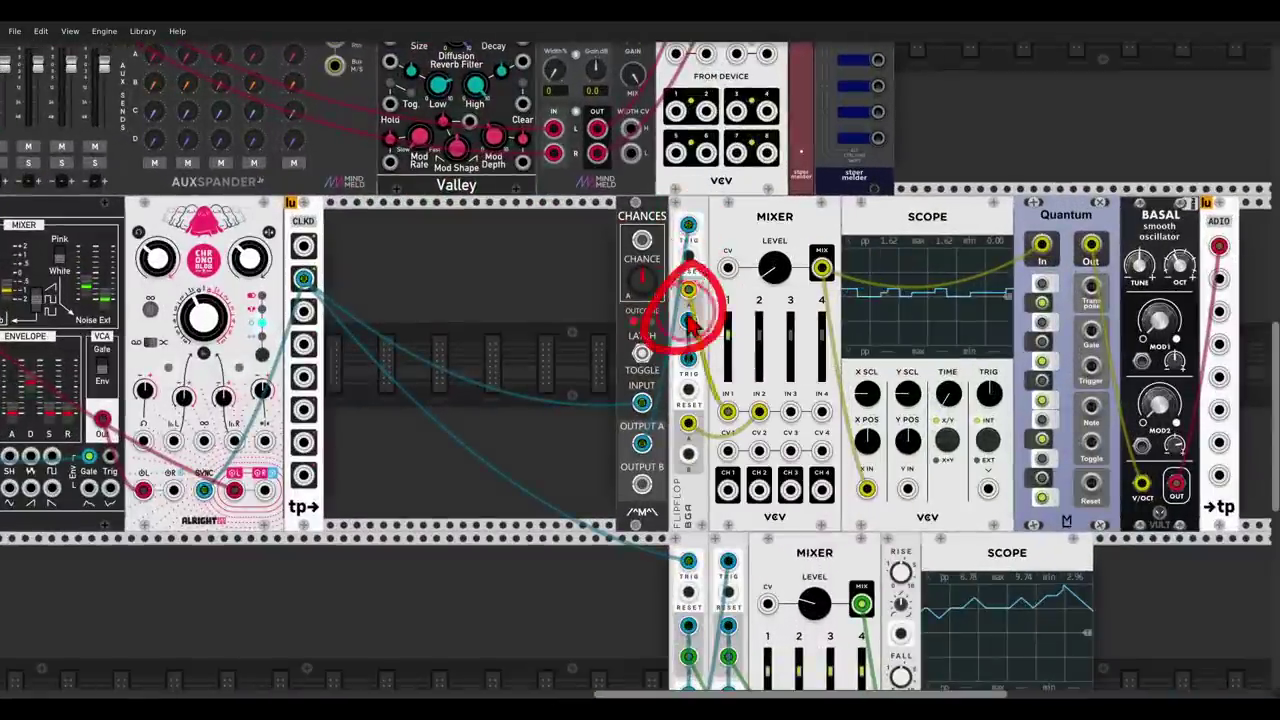
mouse_move(695, 403)
mouse_down()
mouse_move(664, 431)
mouse_move(710, 436)
mouse_move(688, 412)
mouse_up()
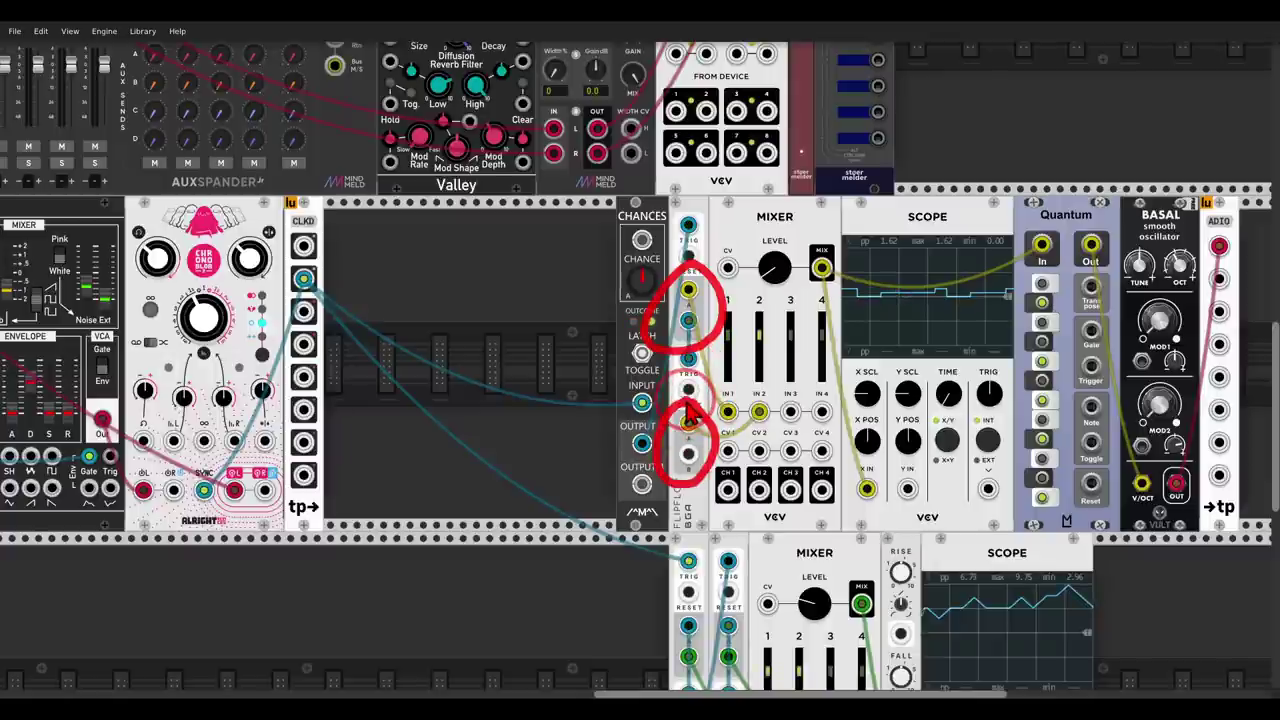
key(Escape)
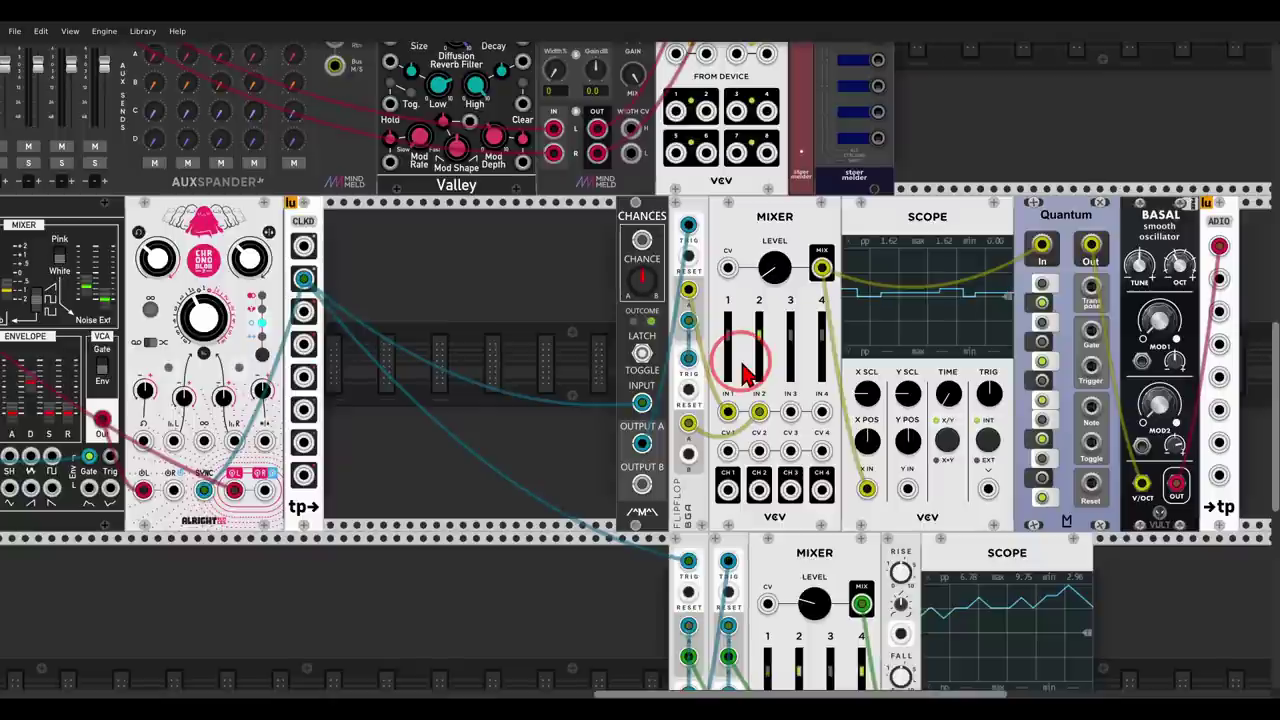
mouse_move(1188, 194)
mouse_down()
mouse_move(1142, 200)
mouse_move(1178, 262)
mouse_move(1183, 205)
mouse_up()
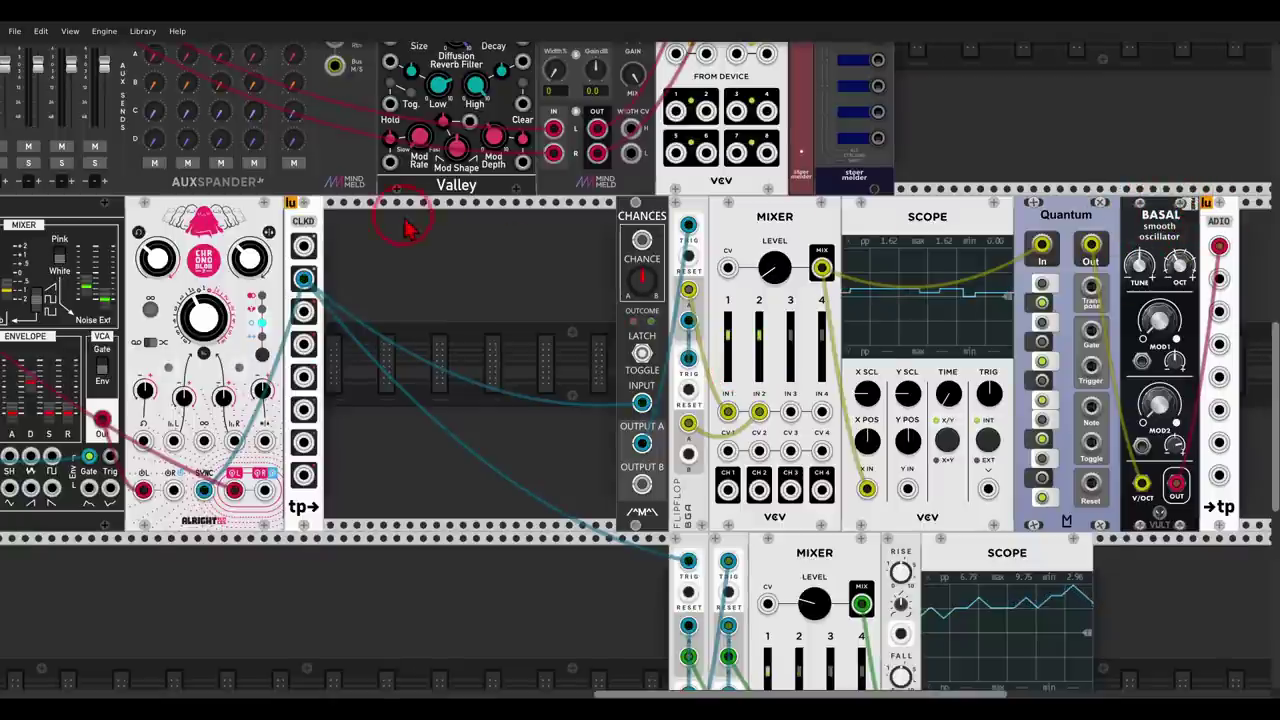
Step: Unmute the BASS channel in MixMaster to bring in the Basal voice
scroll(760, 215, left, 6)
click(285, 210)
click(285, 210)
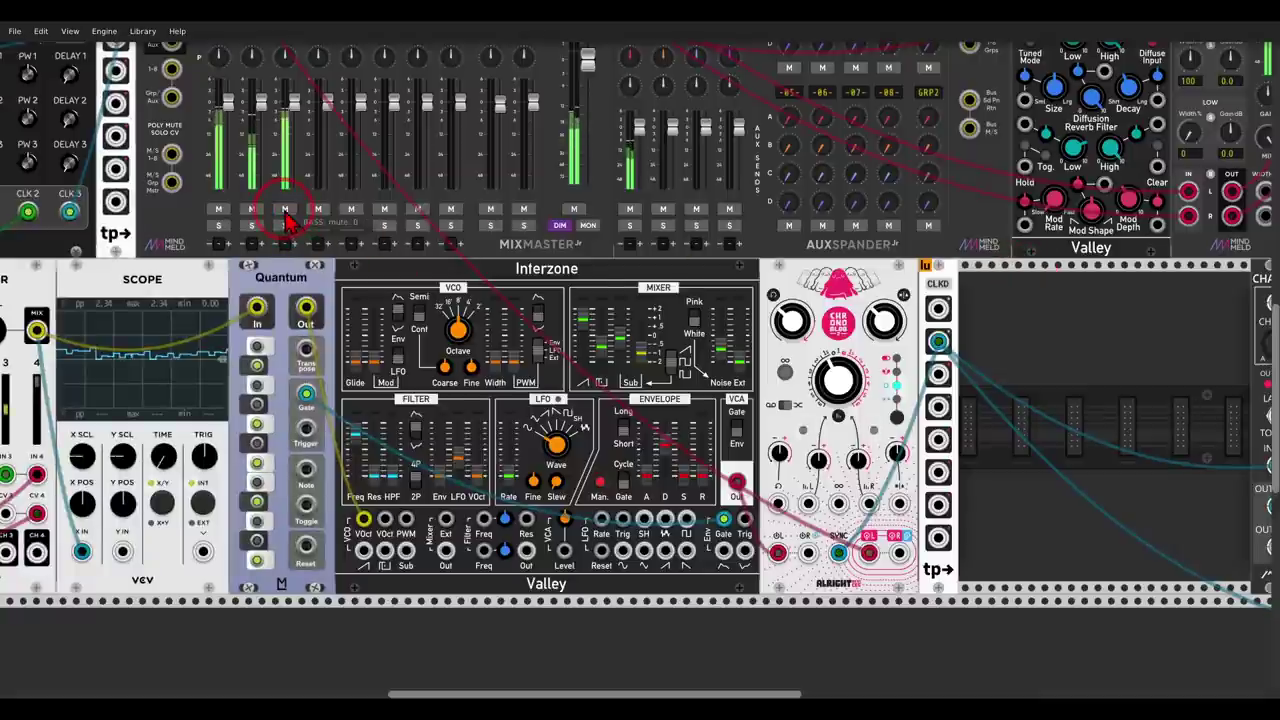
Step: Examine the stepped voltage from the bass patch's mixer on its scope
click(1003, 482)
drag(1060, 490, 370, 355)
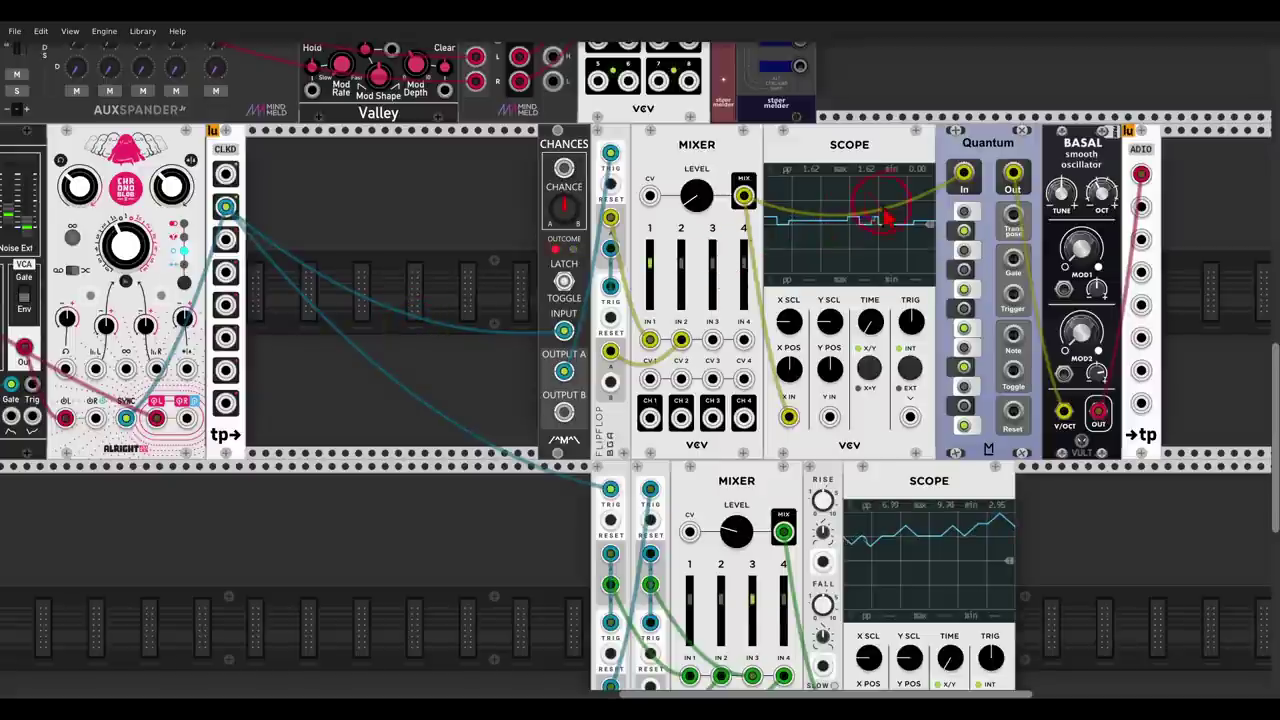
mouse_move(912, 192)
mouse_down()
mouse_move(795, 187)
mouse_move(775, 262)
mouse_move(918, 262)
mouse_move(934, 212)
mouse_move(908, 172)
mouse_up()
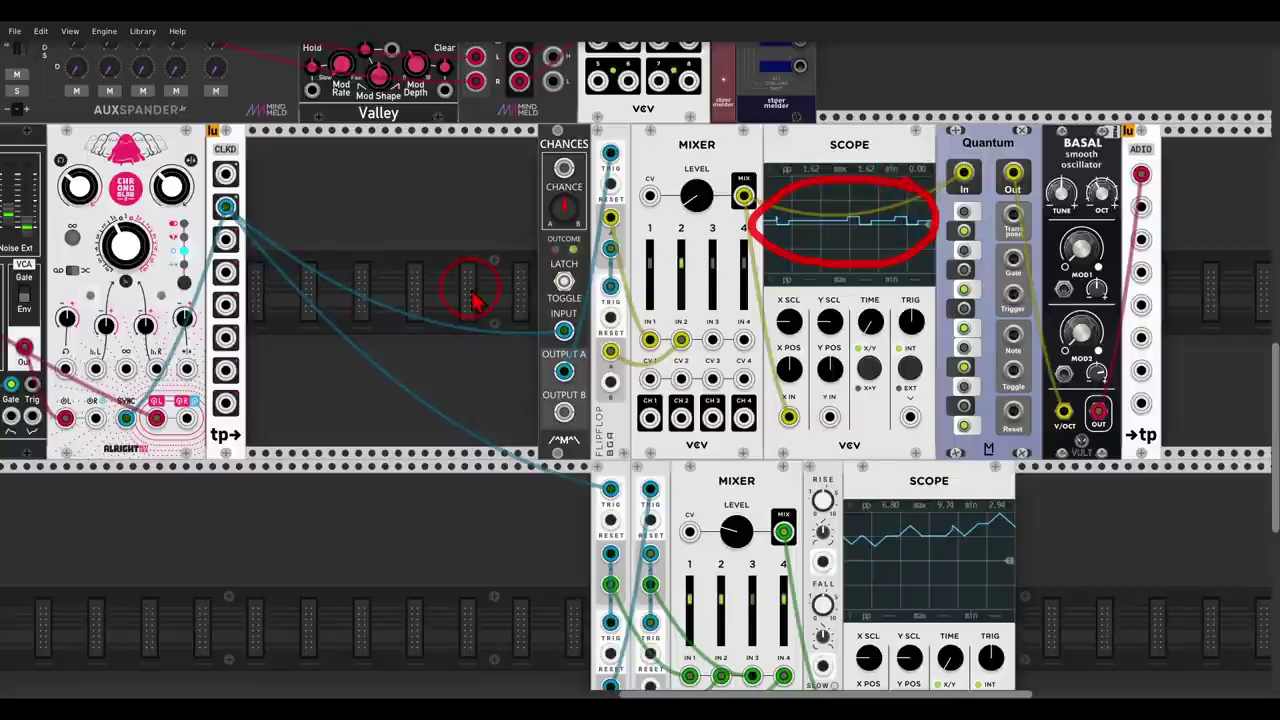
key(Escape)
Step: Examine the lower flip-flop patch, following its mixed output through SLEW to the scope
mouse_move(493, 385)
mouse_down()
mouse_move(439, 262)
mouse_move(354, 148)
mouse_up()
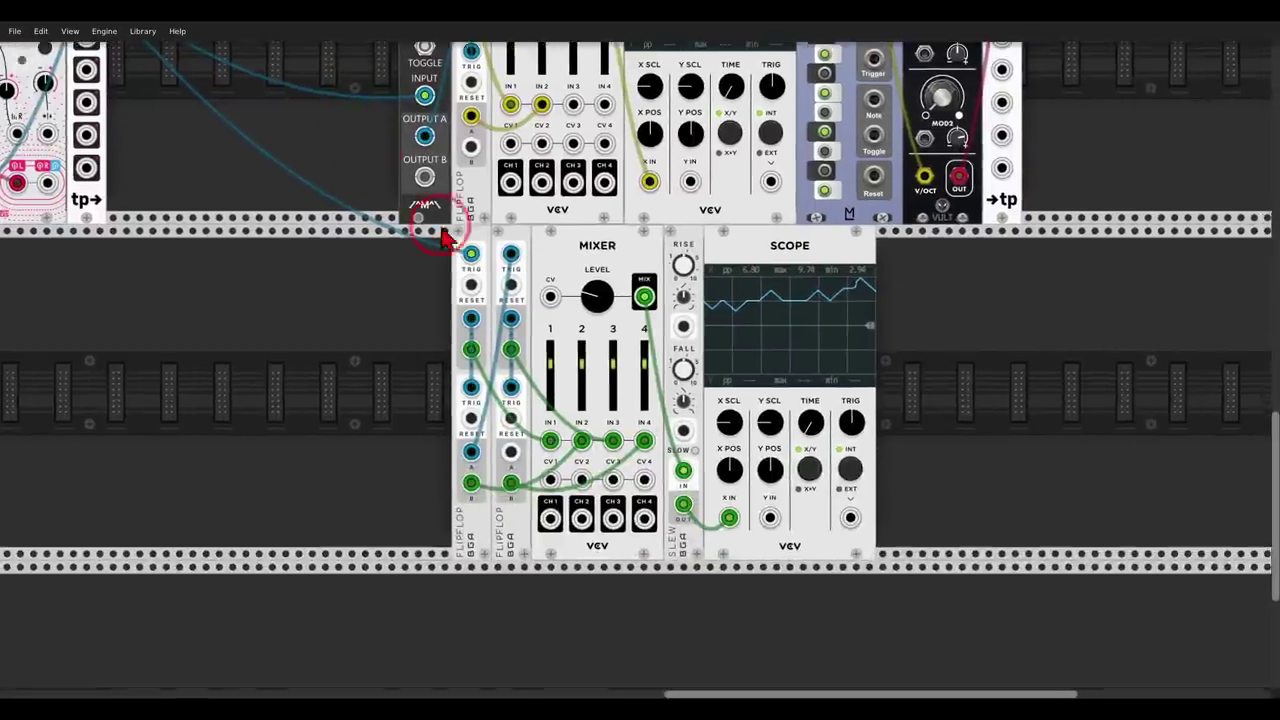
scroll(610, 443, up, 3)
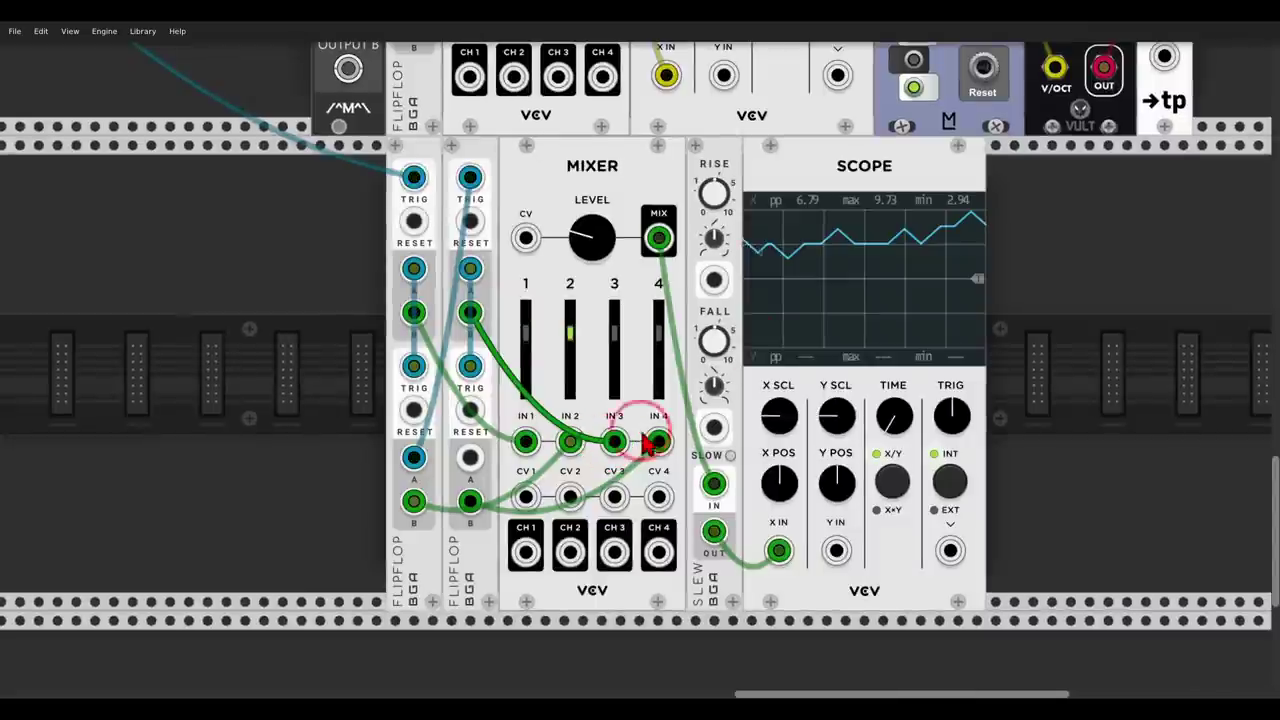
mouse_move(729, 451)
mouse_down()
mouse_move(726, 587)
mouse_move(752, 483)
mouse_move(730, 450)
mouse_up()
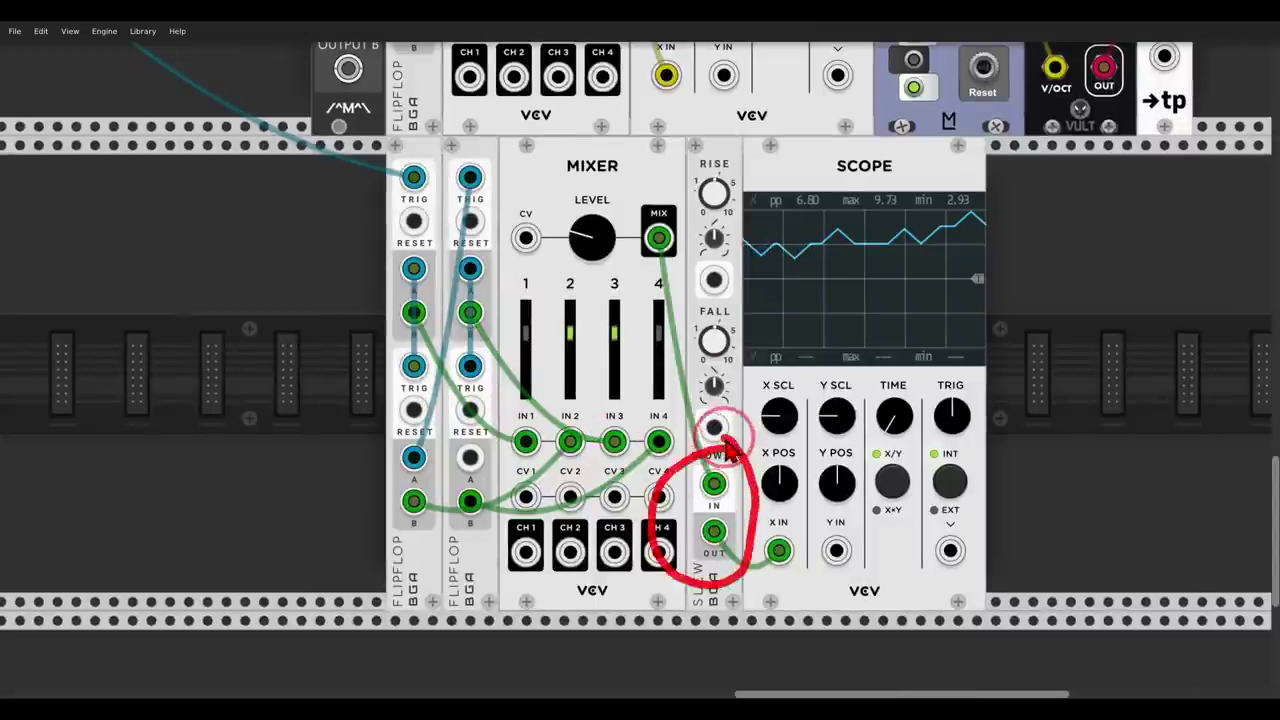
mouse_move(978, 200)
mouse_down()
mouse_move(920, 178)
mouse_move(725, 225)
mouse_move(721, 340)
mouse_move(999, 350)
mouse_move(1024, 240)
mouse_move(950, 165)
mouse_up()
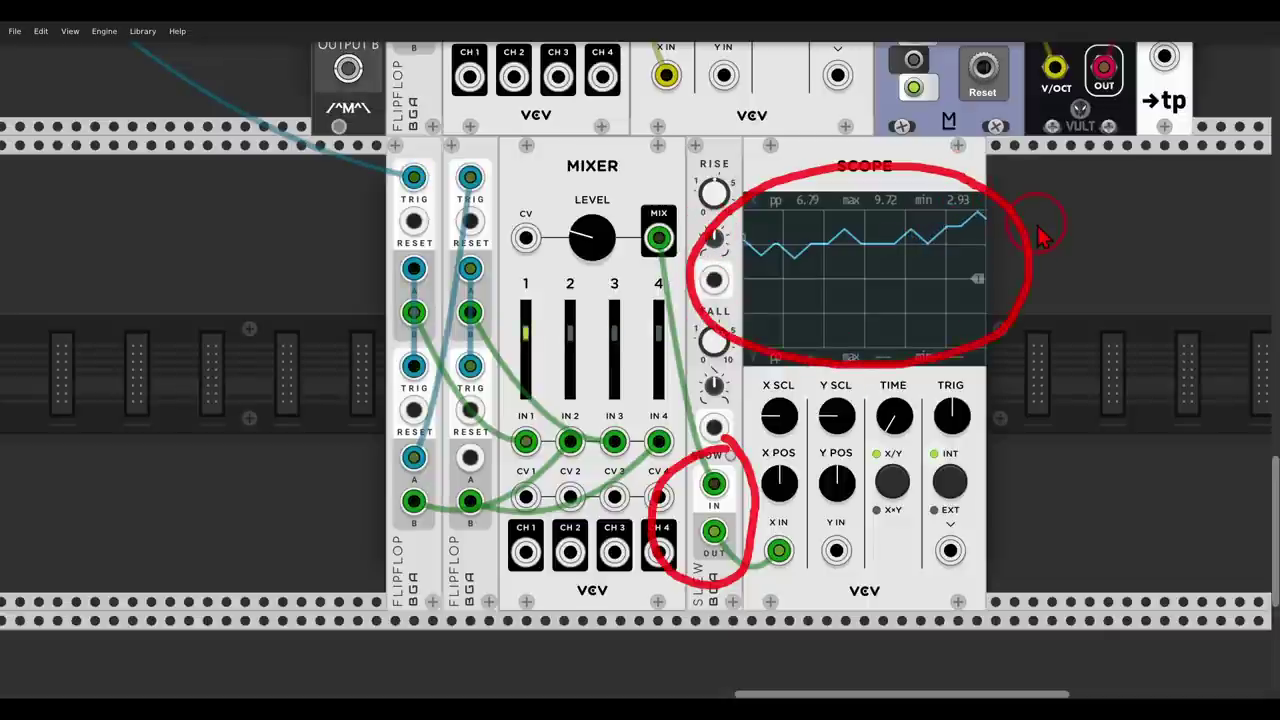
key(Escape)
drag(1038, 227, 927, 291)
scroll(927, 291, down, 2)
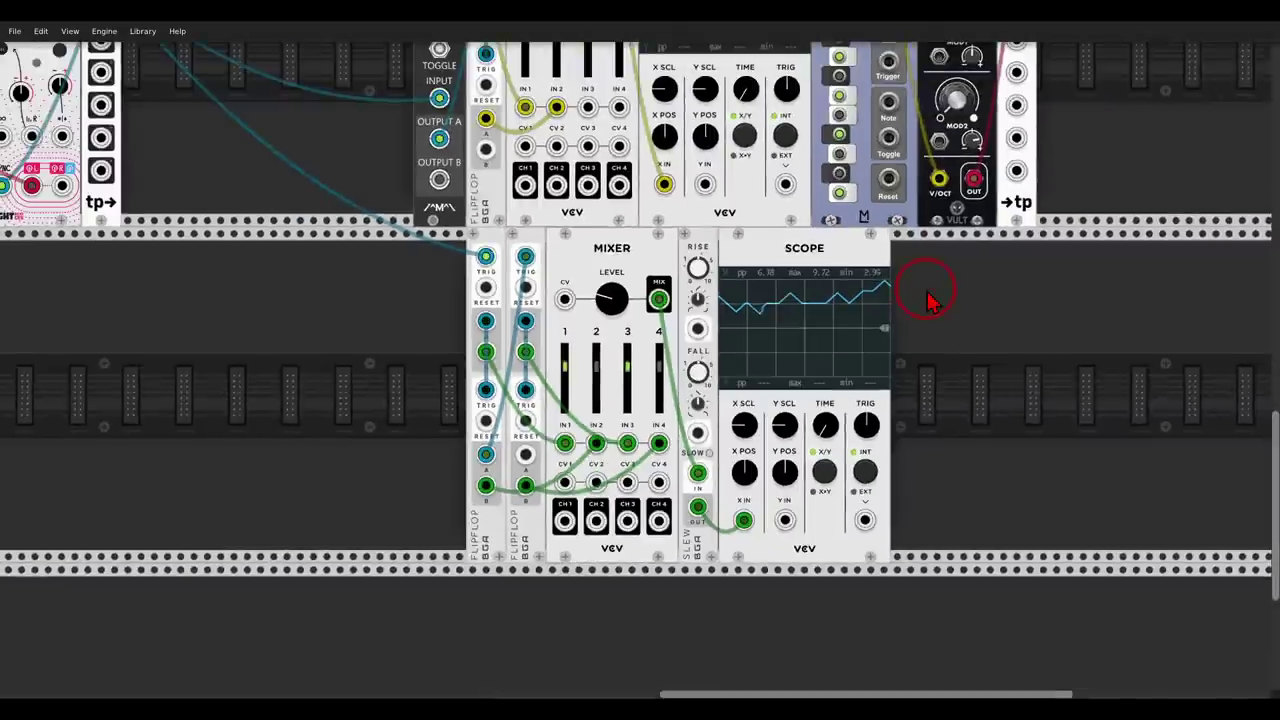
Step: Patch SLEW's OUT into Basal's MOD2 input and adjust the Mod 2 amount
drag(938, 142, 700, 507)
drag(938, 296, 862, 378)
drag(897, 223, 897, 222)
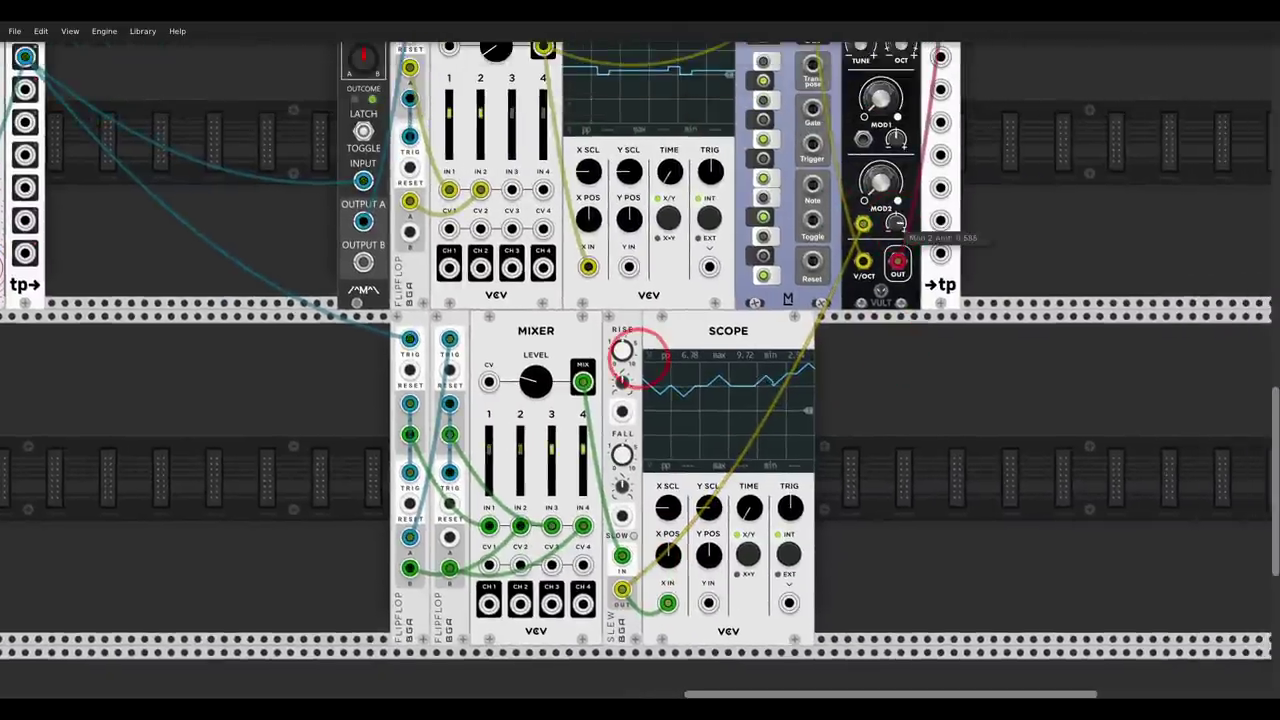
Step: Unmute the Bleak voice driven by the modulo sequencer in MixMaster and adjust the Tangents cutoff
scroll(636, 358, down, 6)
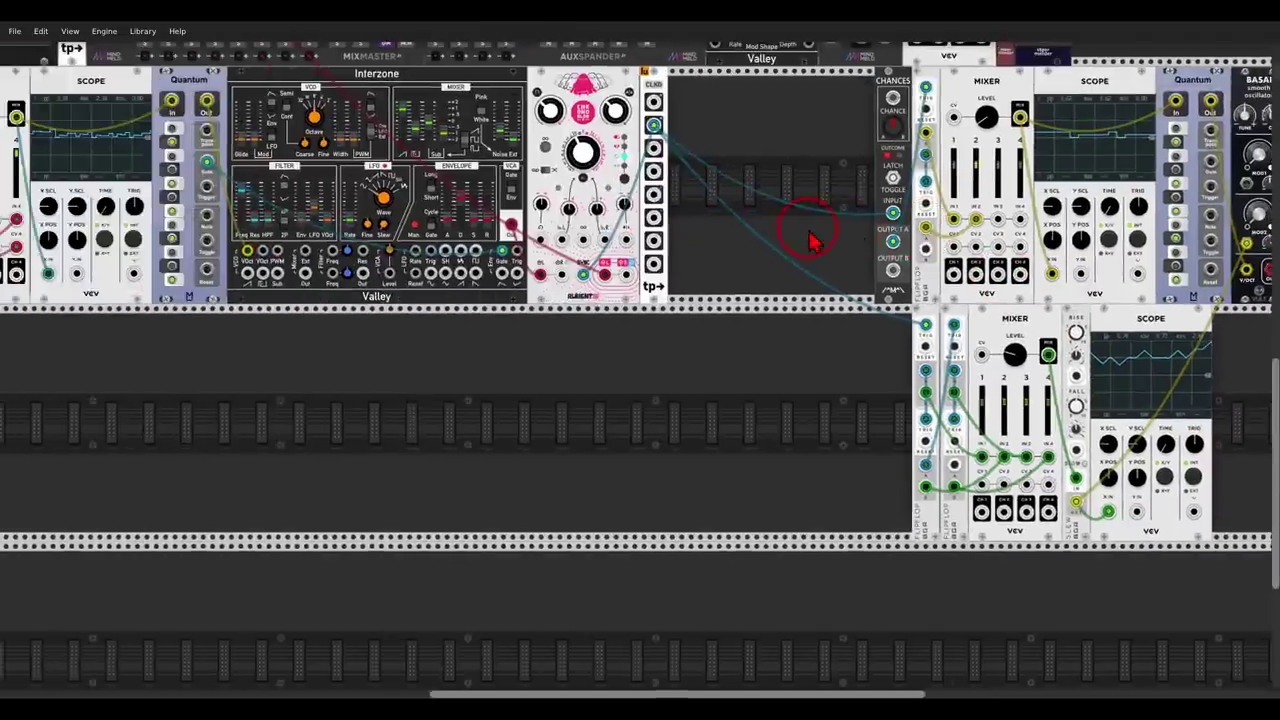
scroll(808, 238, up, 4)
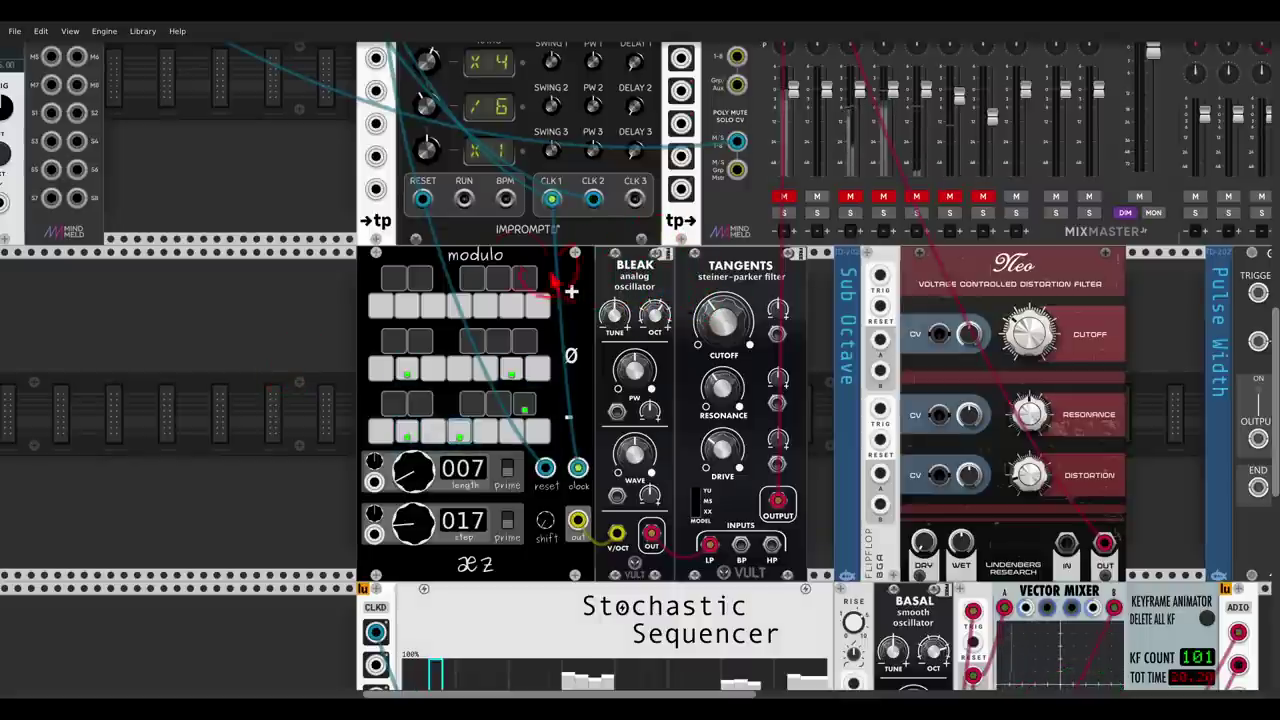
drag(500, 243, 512, 252)
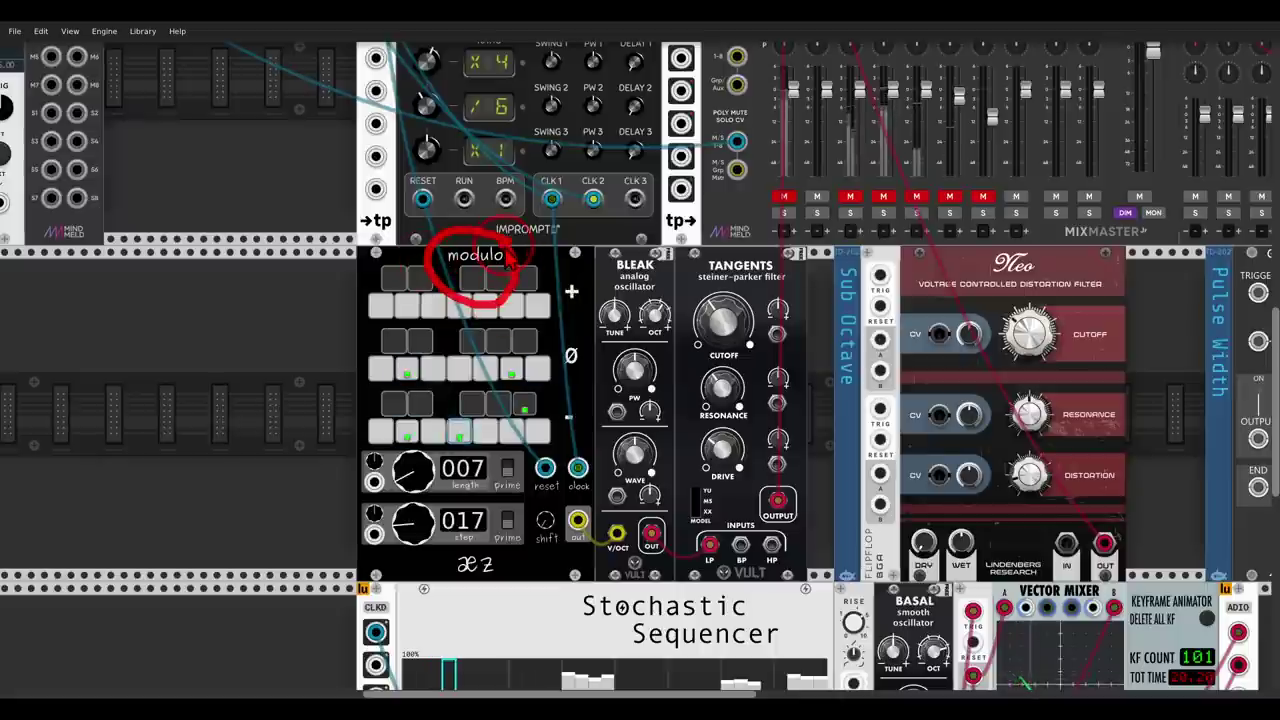
click(785, 197)
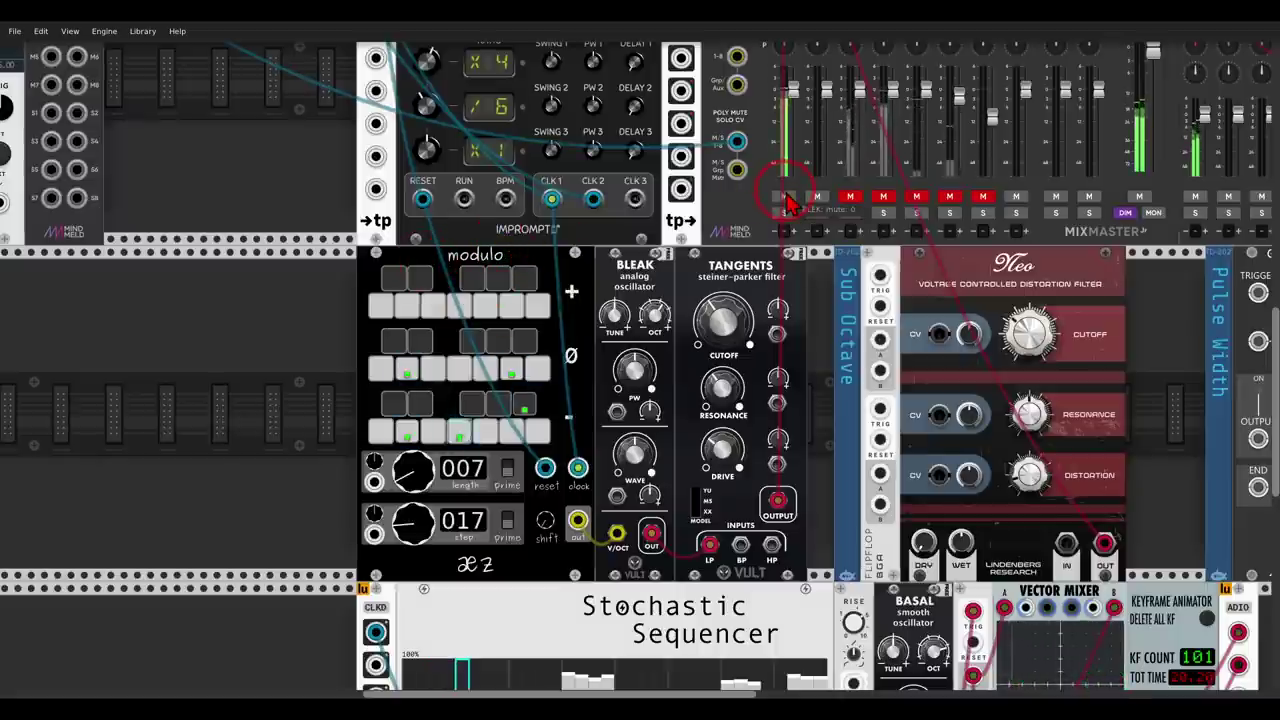
drag(739, 336, 739, 290)
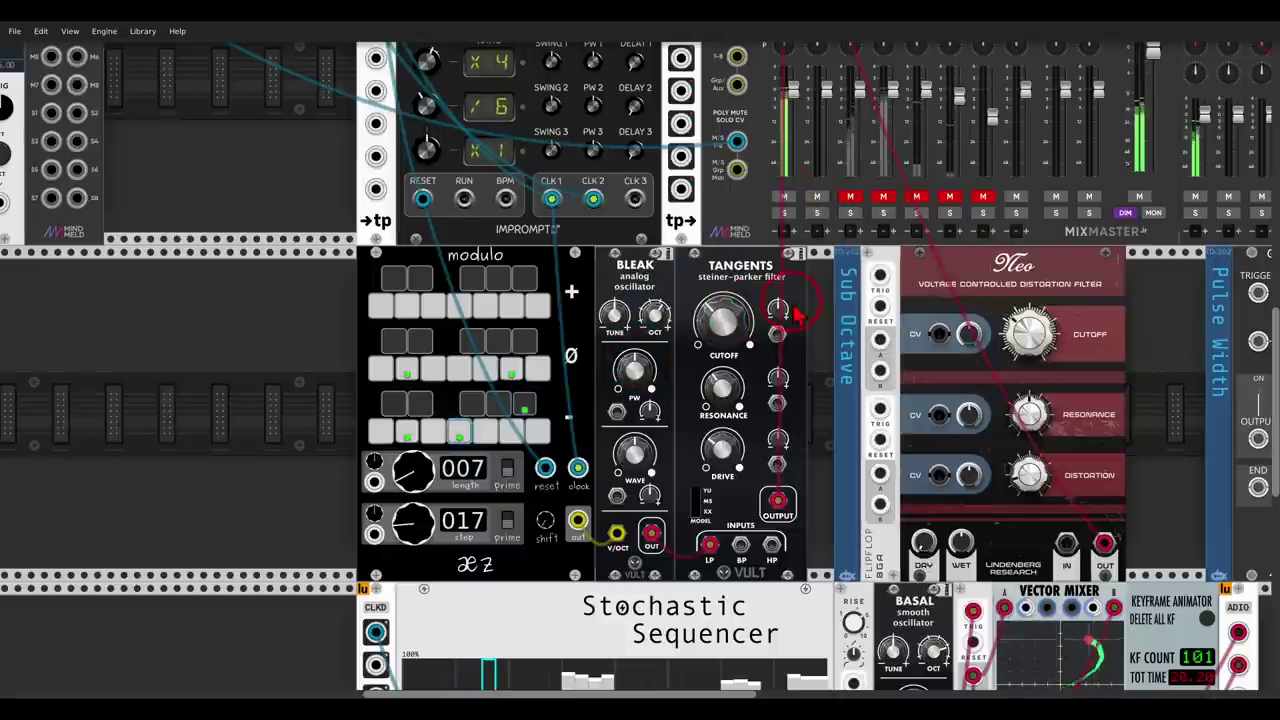
Step: Patch Bleak's OUT to the Sub Octave flip-flop's first TRIG and its output A to Neo's IN, sweeping Neo's cutoff down to about 30 Hz
drag(824, 332, 682, 286)
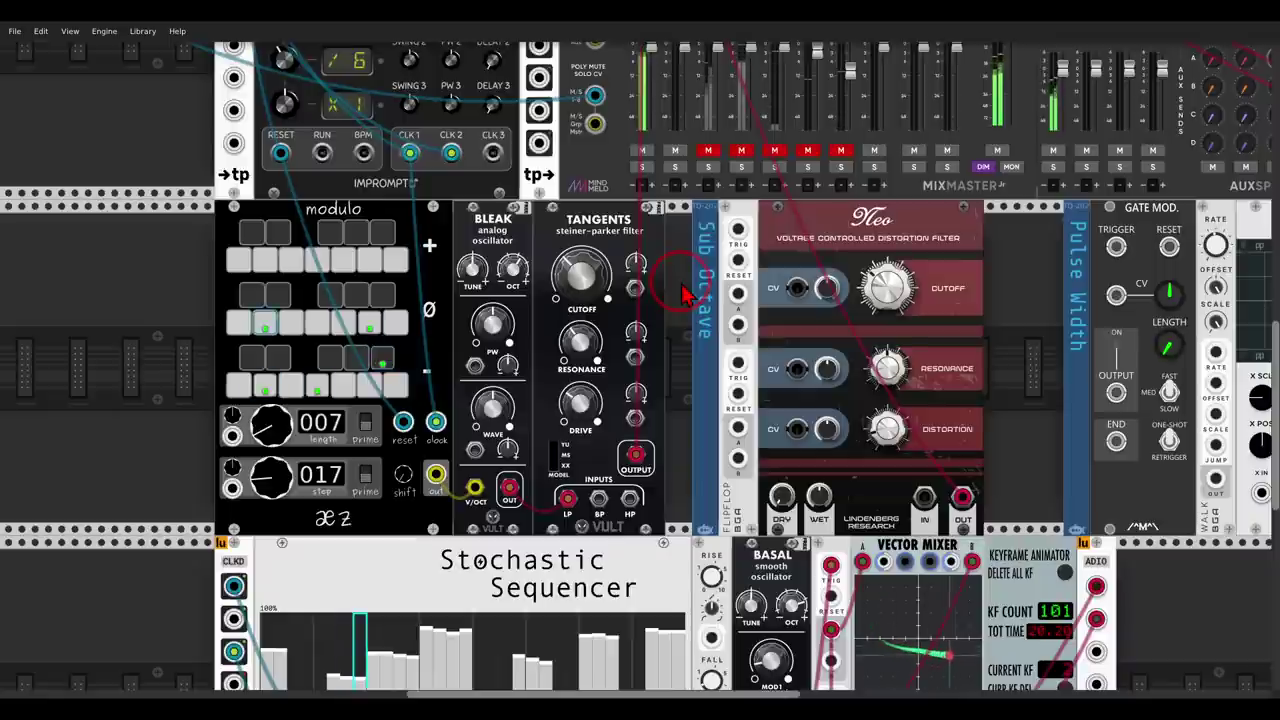
mouse_move(748, 207)
mouse_down()
mouse_move(720, 310)
mouse_move(767, 207)
mouse_move(742, 215)
mouse_move(575, 472)
mouse_move(512, 494)
mouse_up()
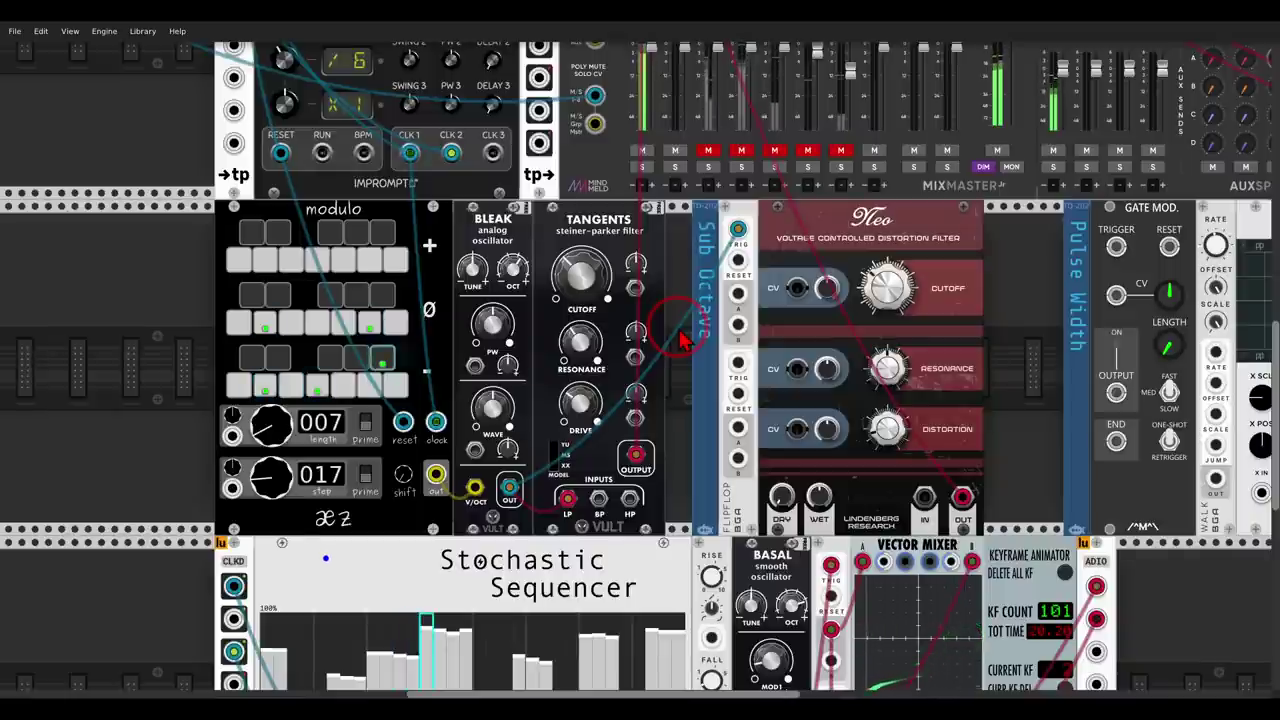
drag(692, 336, 644, 324)
drag(868, 186, 764, 240)
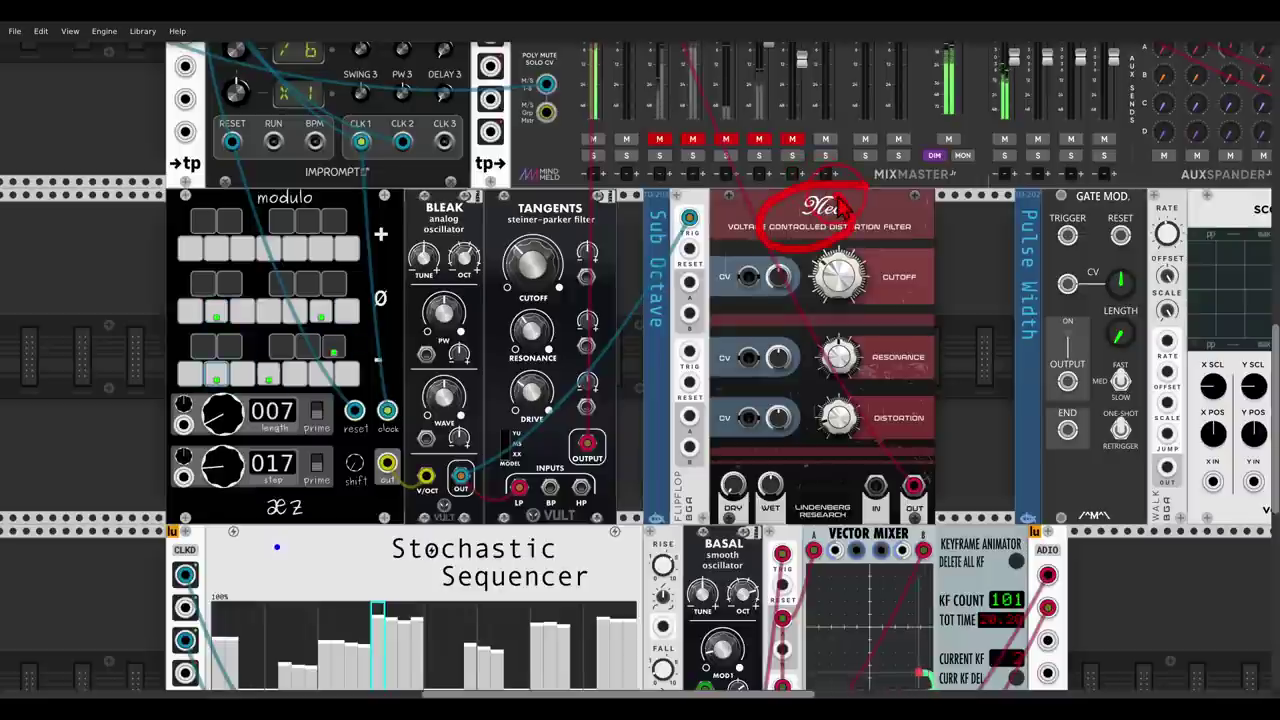
drag(689, 282, 874, 487)
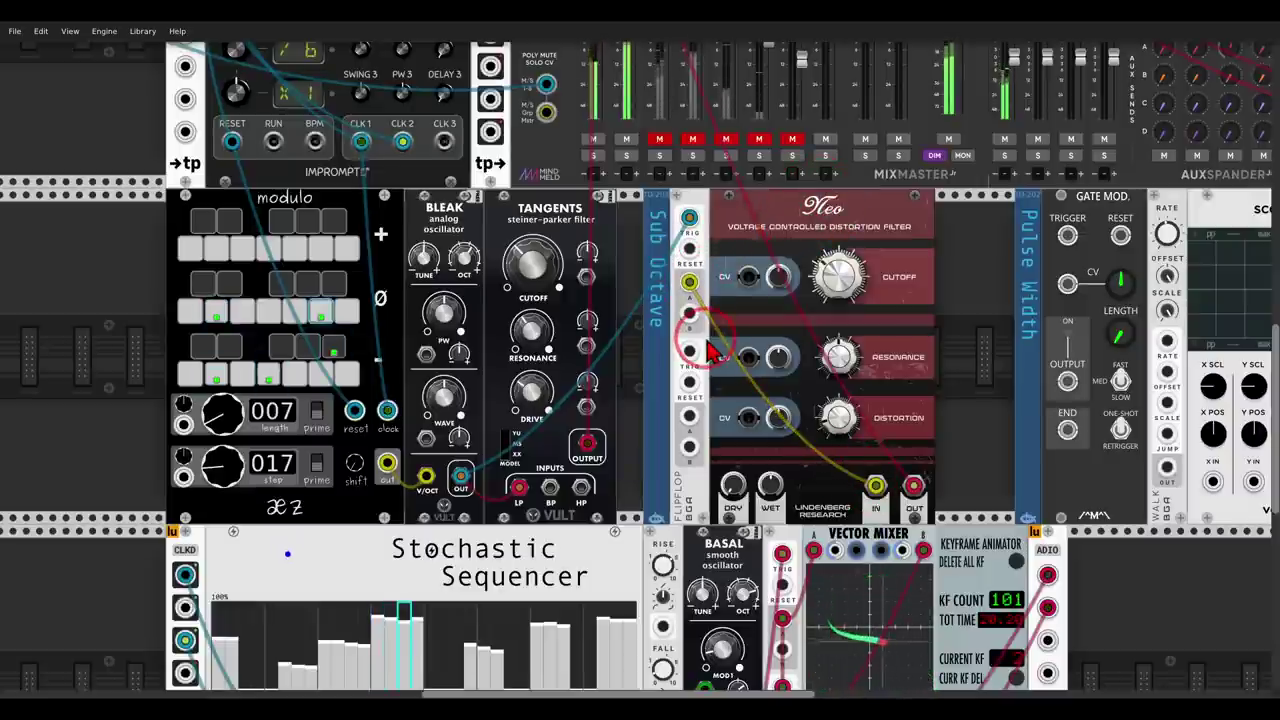
drag(836, 286, 836, 315)
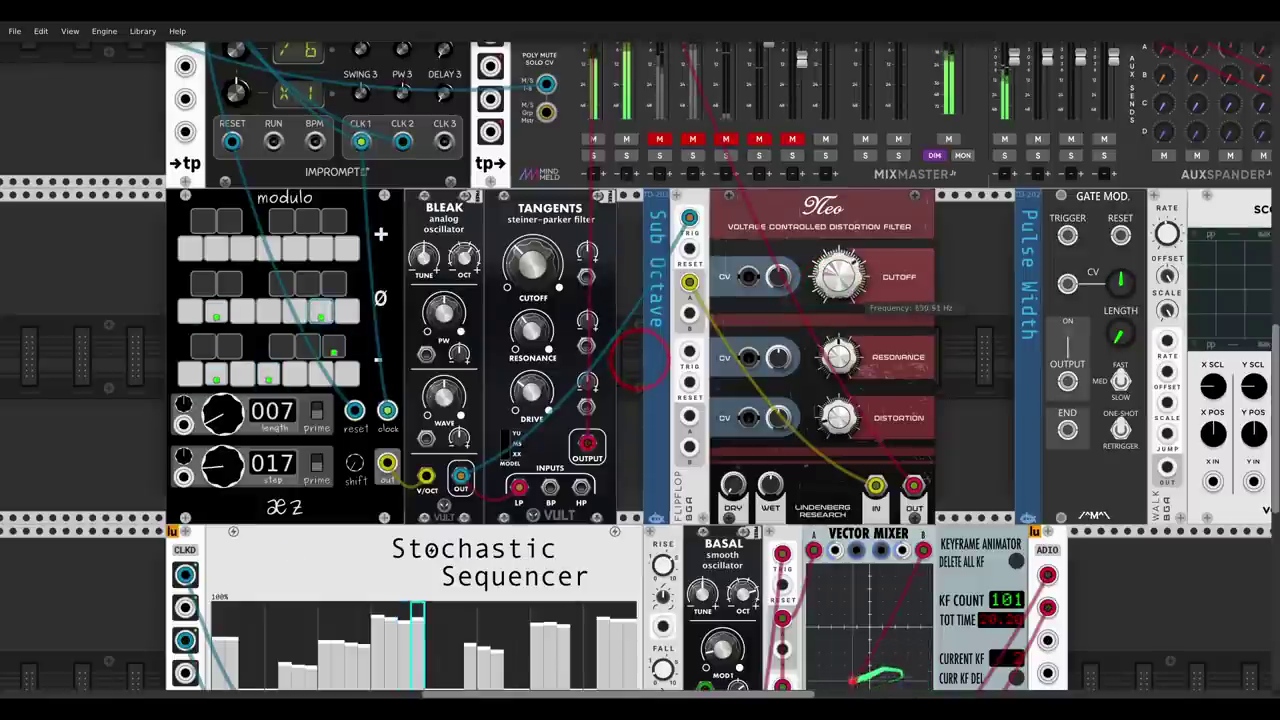
drag(838, 264, 838, 282)
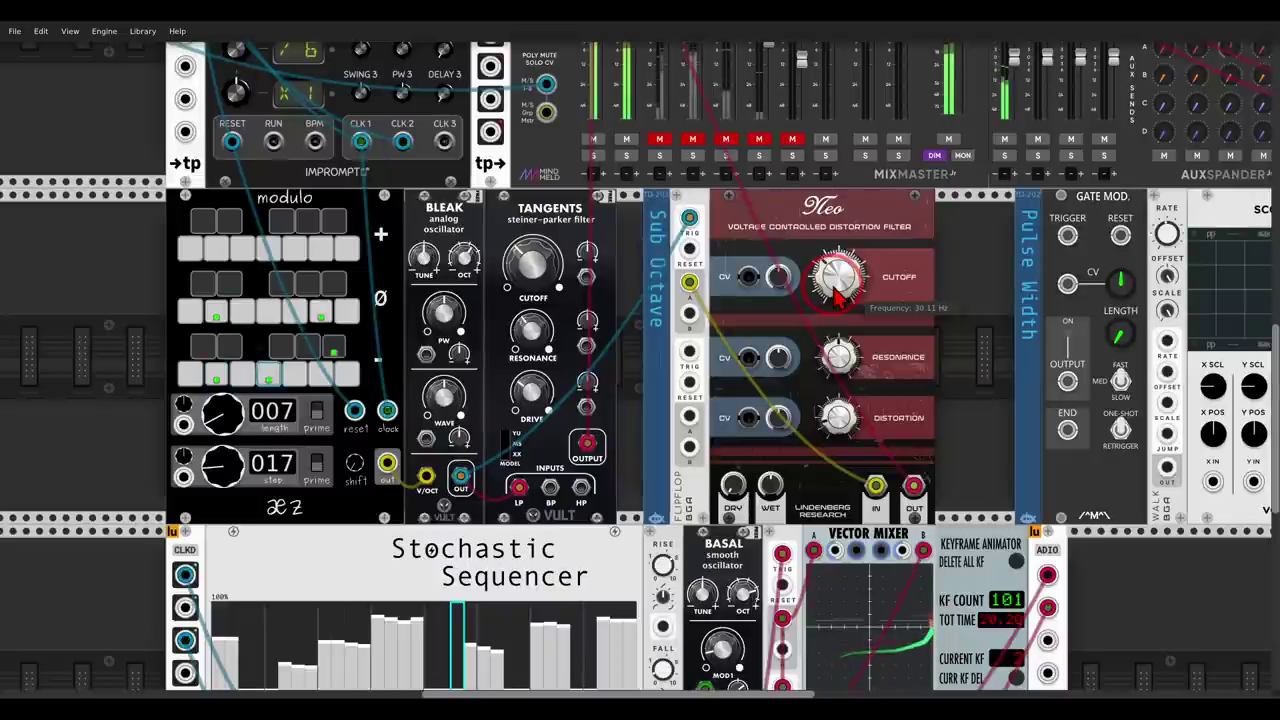
Step: Replace the cable into Neo by chaining the flip-flop's first output A to the second TRIG and the second output A to Neo's IN
right_click(690, 285)
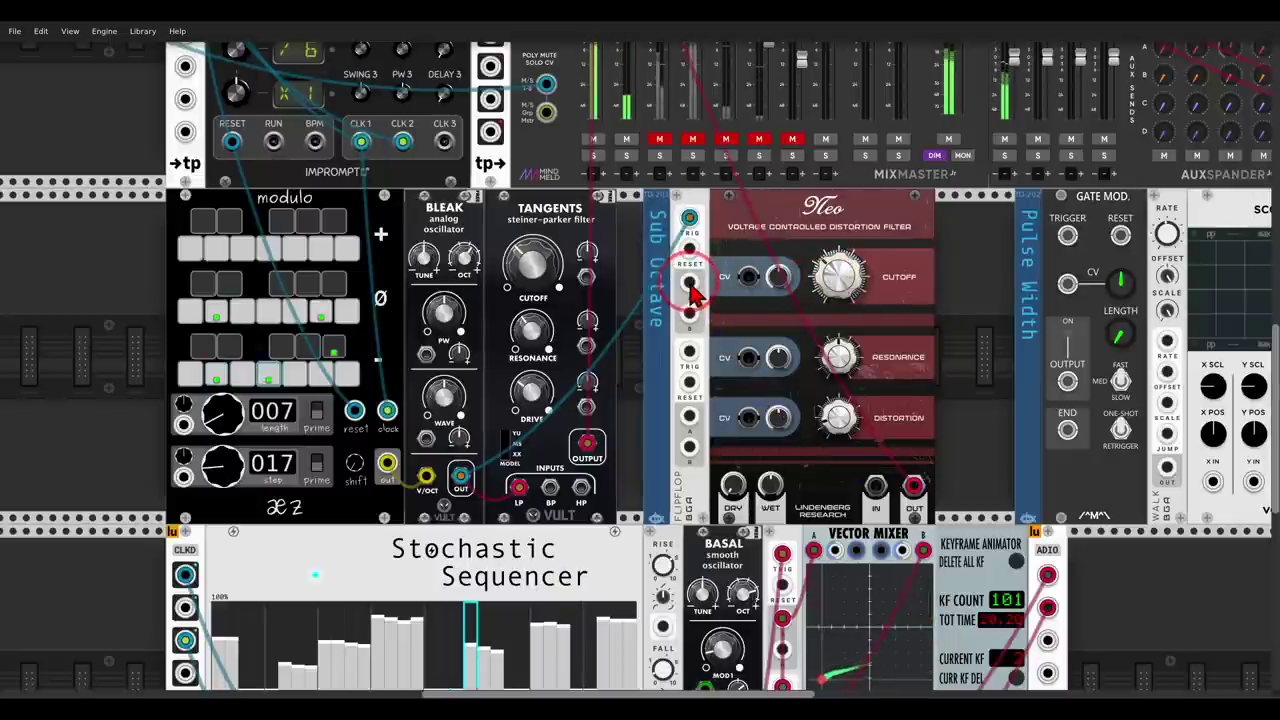
drag(690, 285, 690, 350)
drag(689, 416, 876, 487)
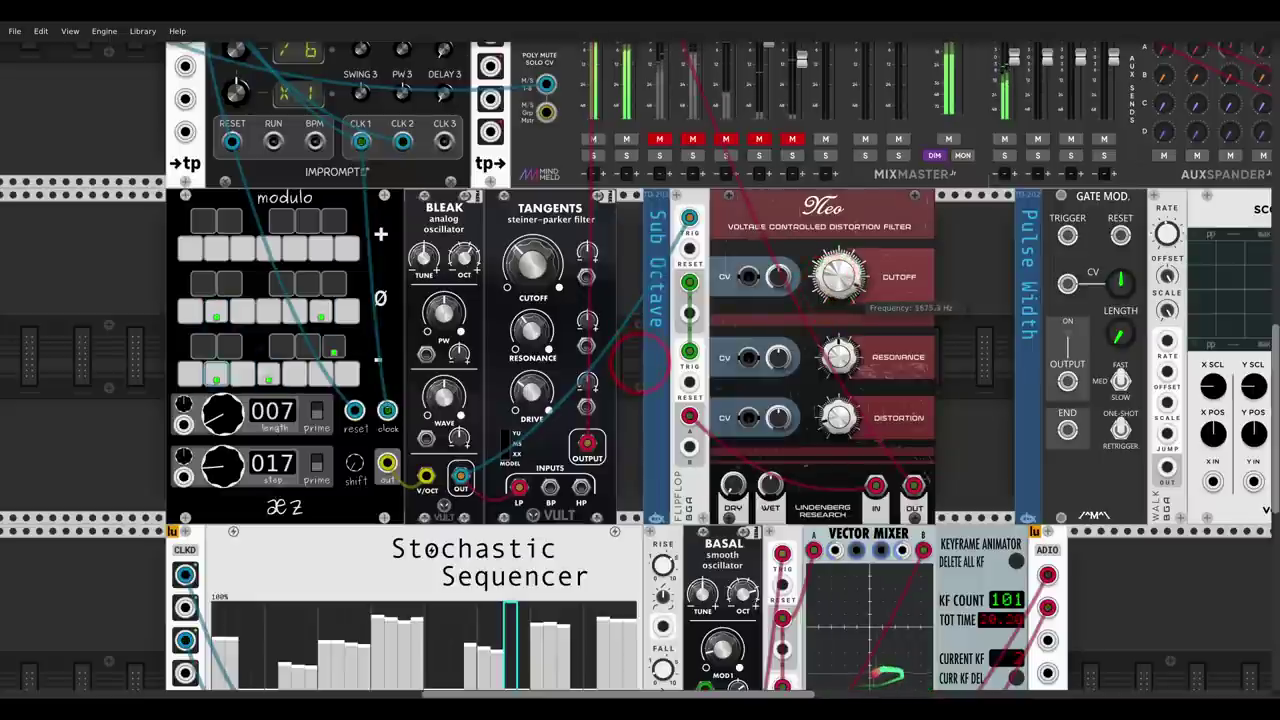
Step: Sweep Neo's cutoff up and down over the lower sub-octave signal, ending at about 43 Hz
drag(840, 277, 840, 300)
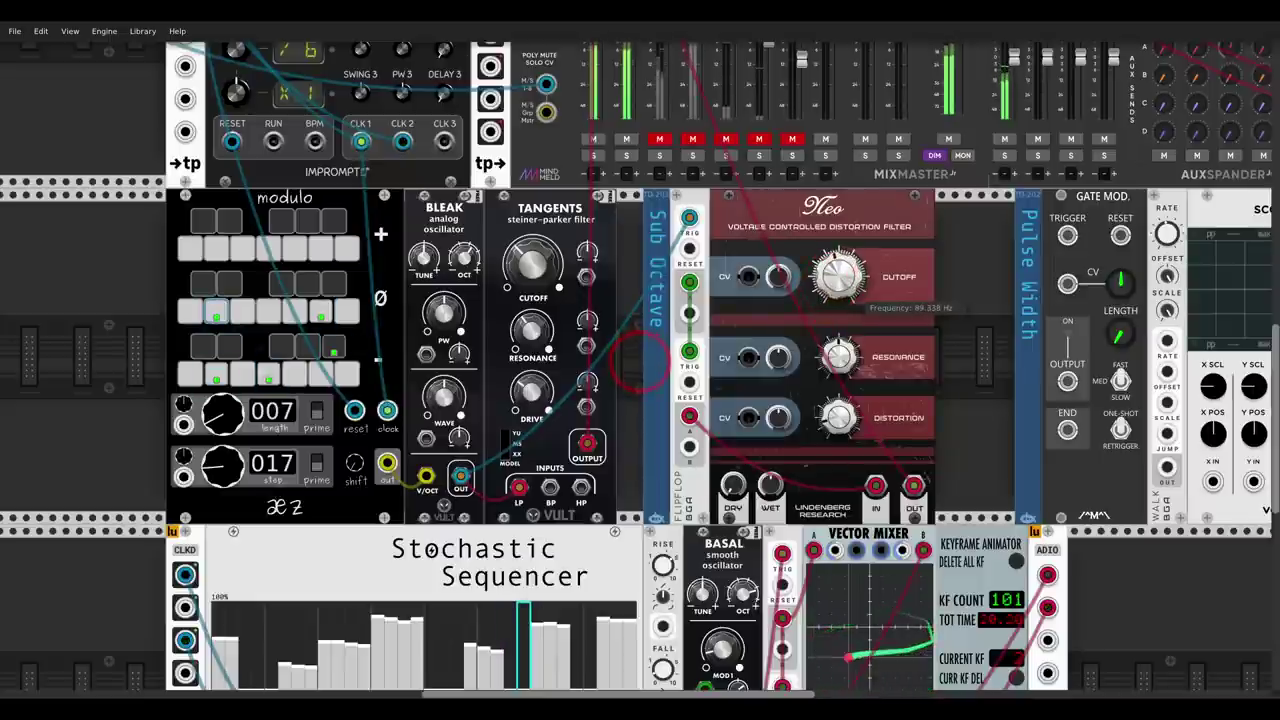
drag(840, 300, 840, 304)
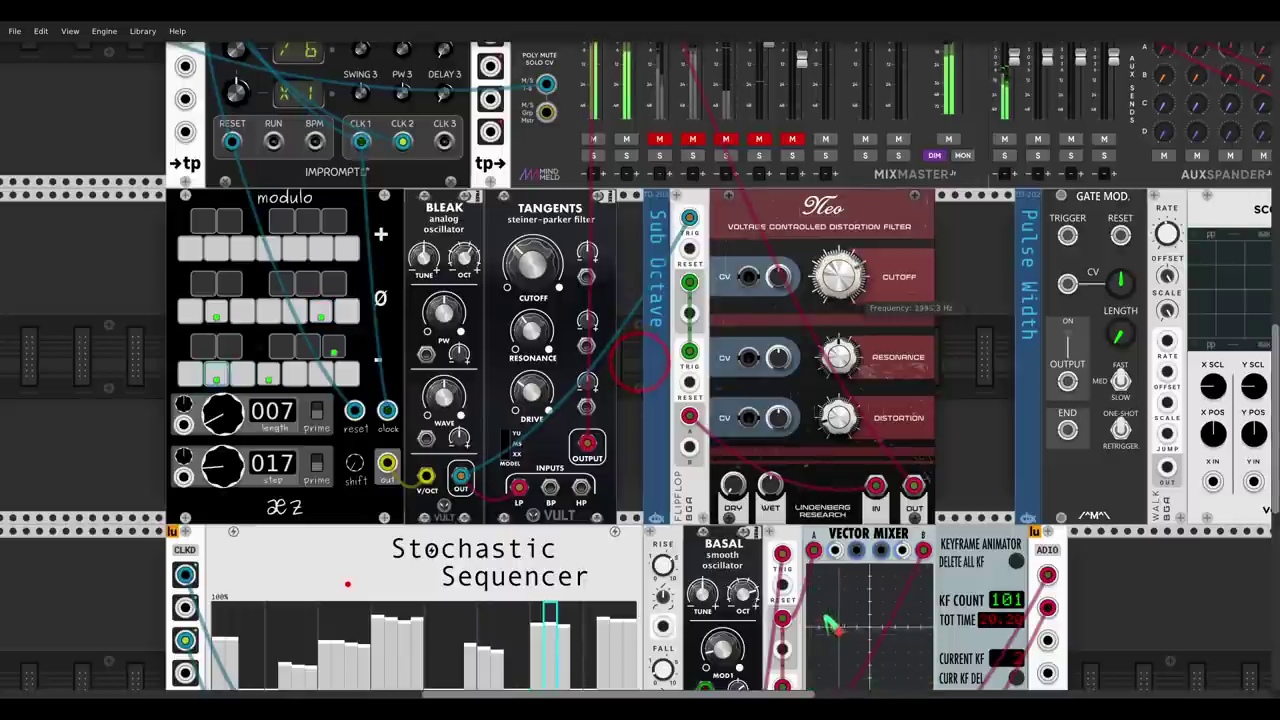
drag(840, 304, 840, 301)
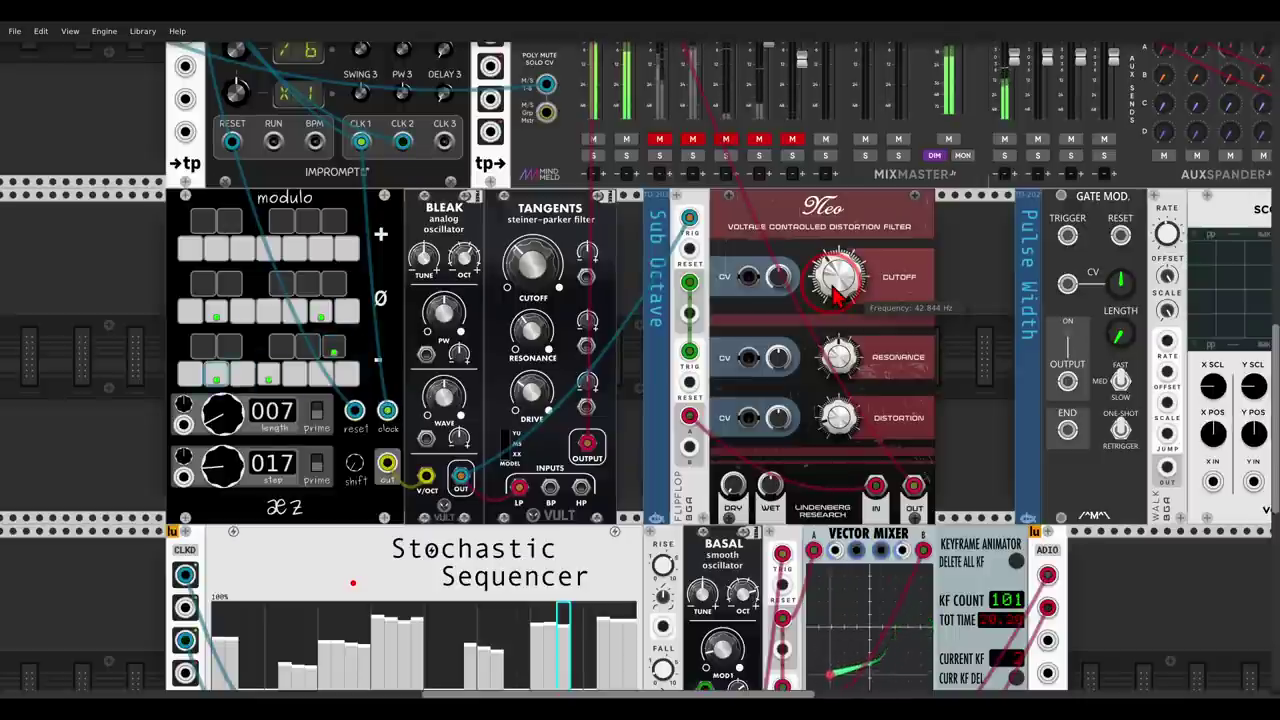
Step: Reroute the second flip-flop's output A from Neo to GATE MOD's TRIGGER, and patch GATE MOD's OUTPUT to the scope's X IN
drag(971, 284, 783, 287)
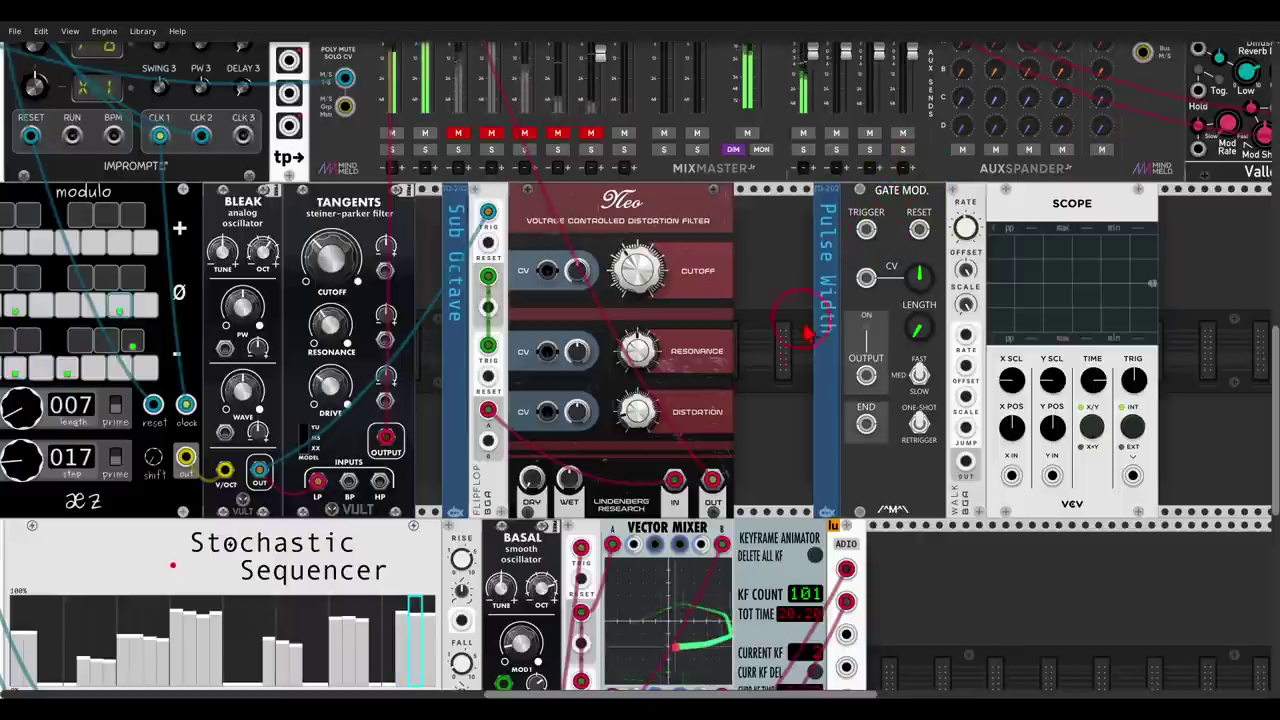
drag(675, 481, 885, 283)
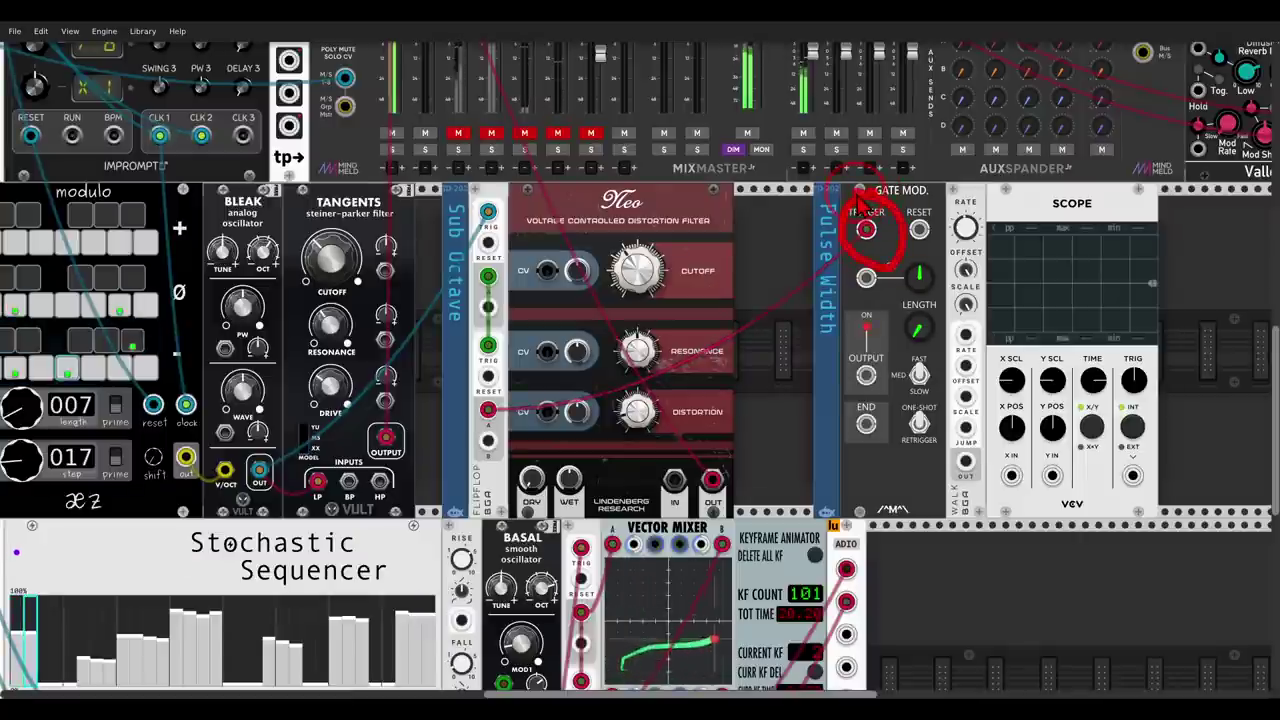
drag(865, 377, 1010, 477)
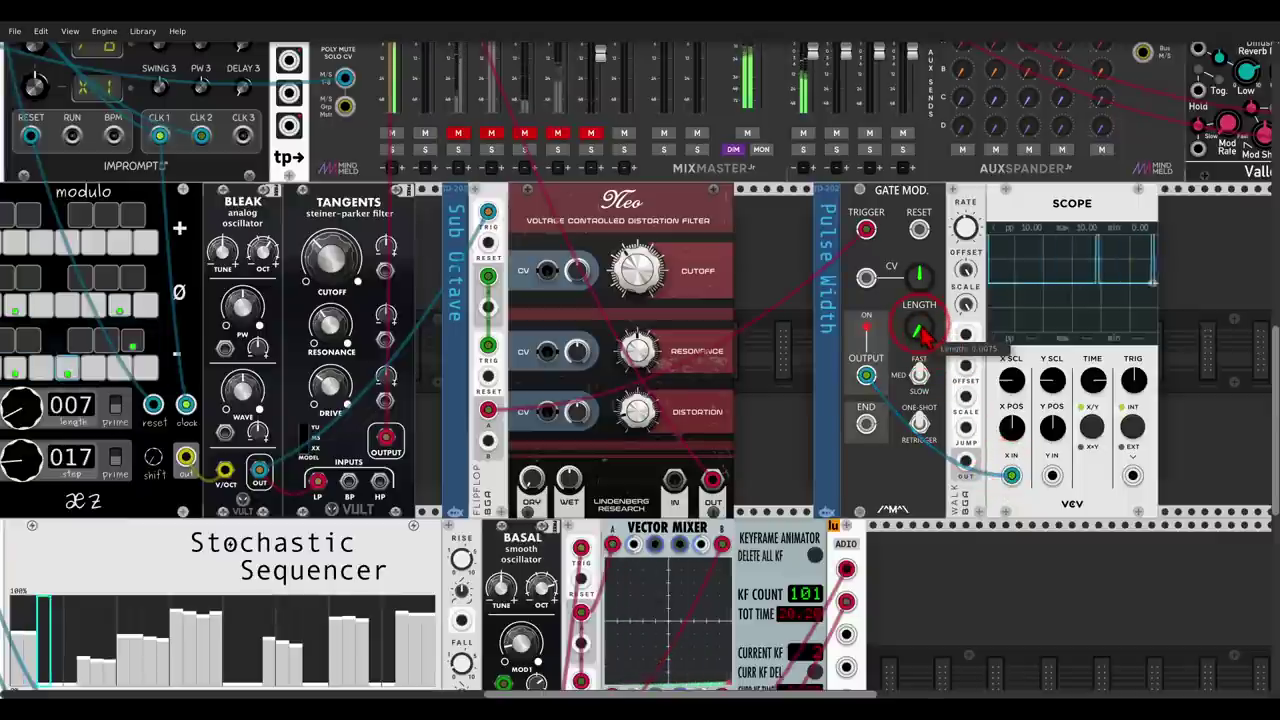
Step: Adjust GATE MOD's LENGTH to vary the pulse width and patch its OUTPUT into Neo's IN
drag(920, 329, 880, 308)
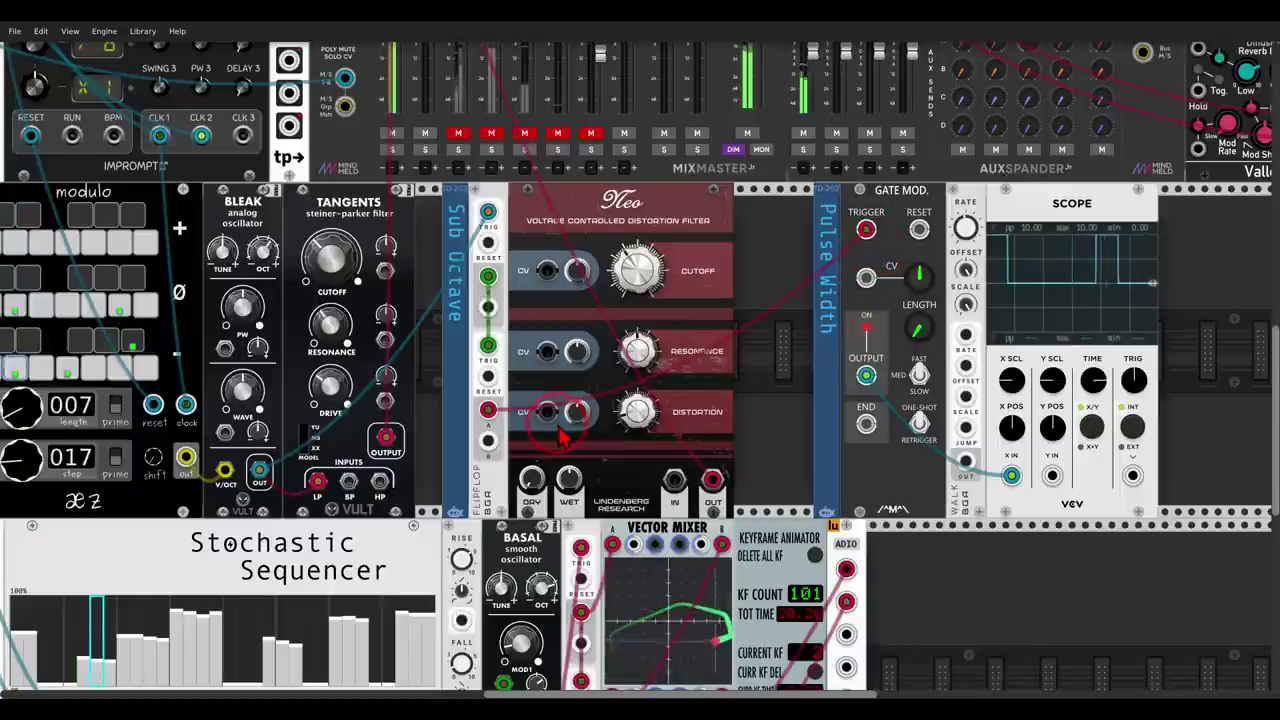
drag(675, 480, 866, 375)
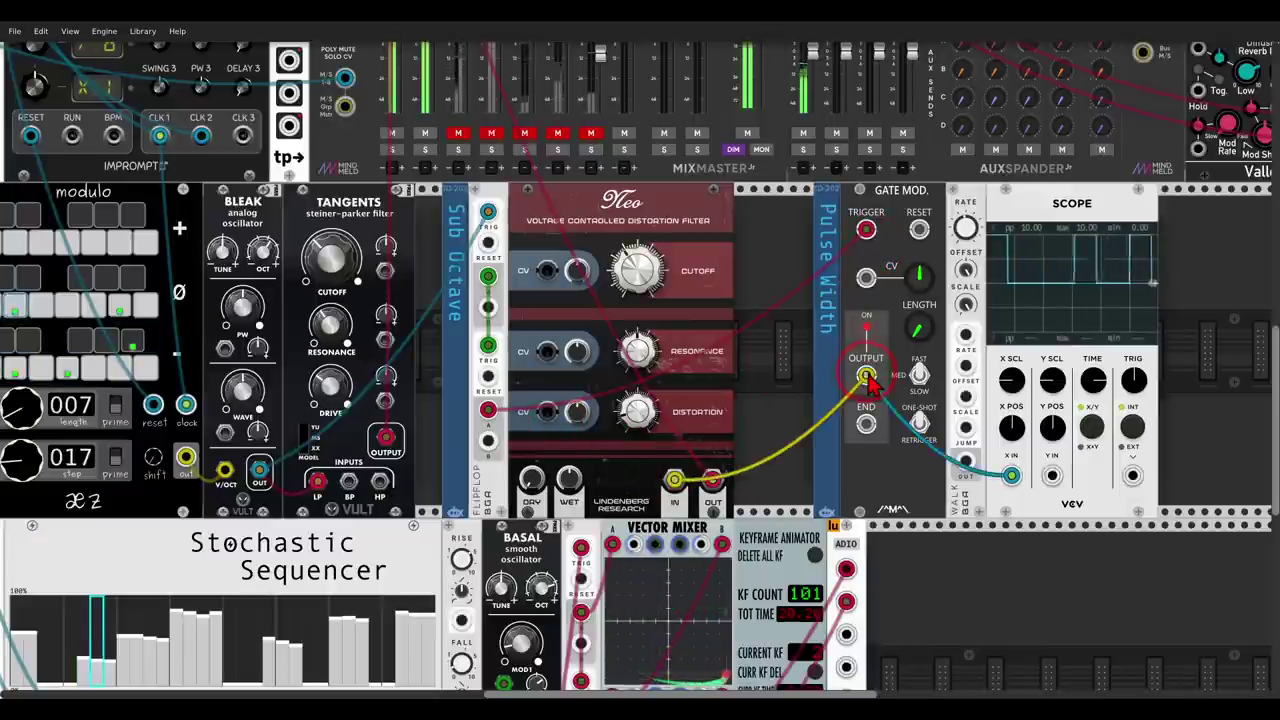
Step: Shorten GATE MOD's LENGTH with the SUB channel soloed, then restore the full mix and patch WALK's OUT into GATE MOD's CV input
click(426, 150)
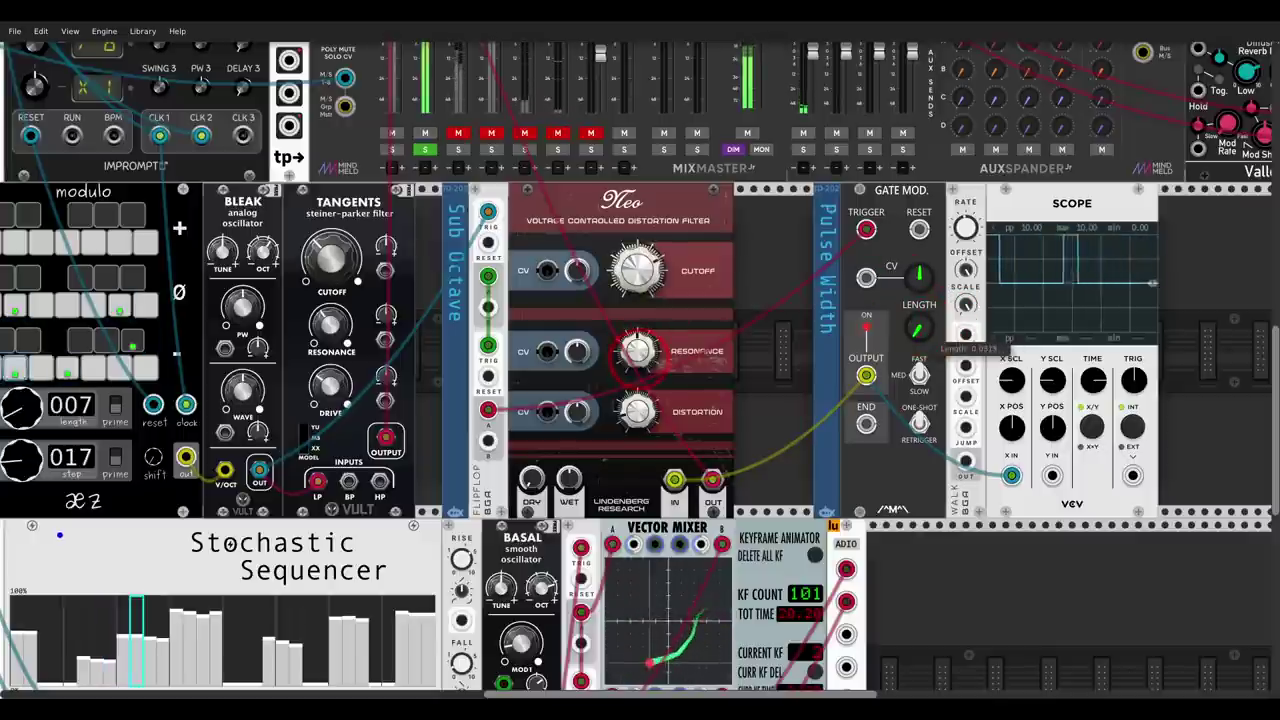
drag(919, 329, 919, 345)
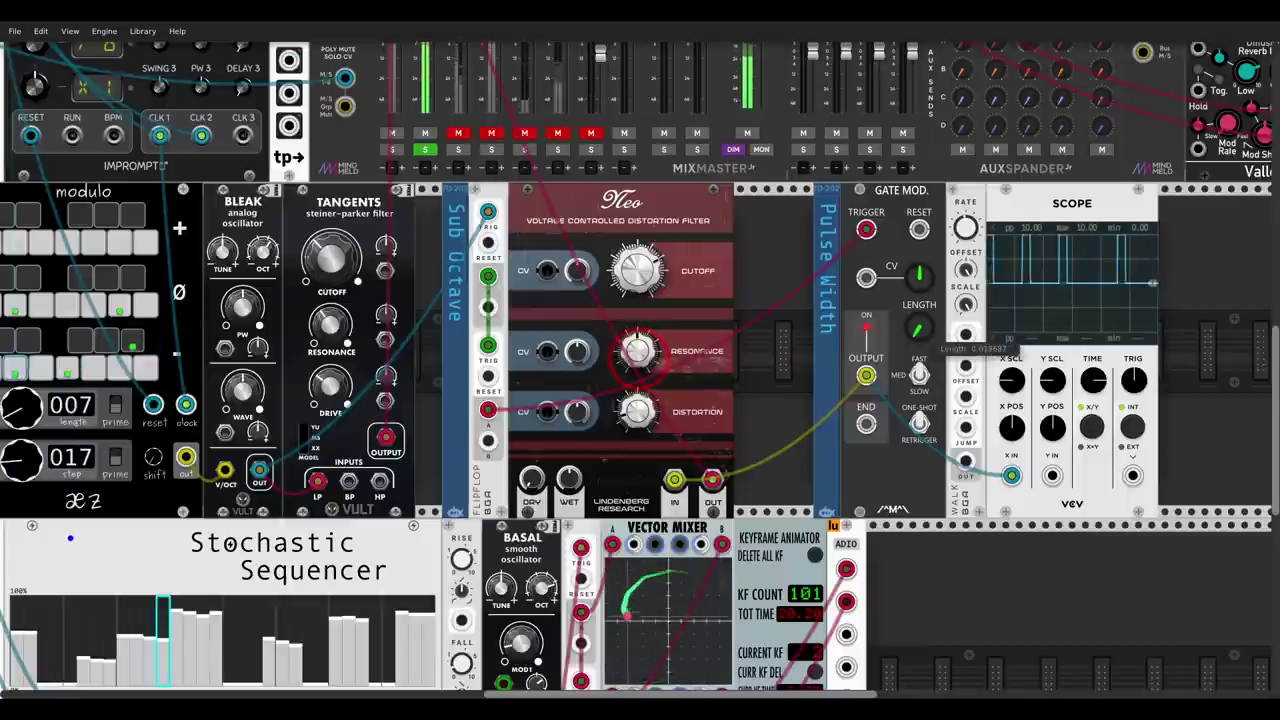
click(427, 151)
drag(635, 266, 635, 293)
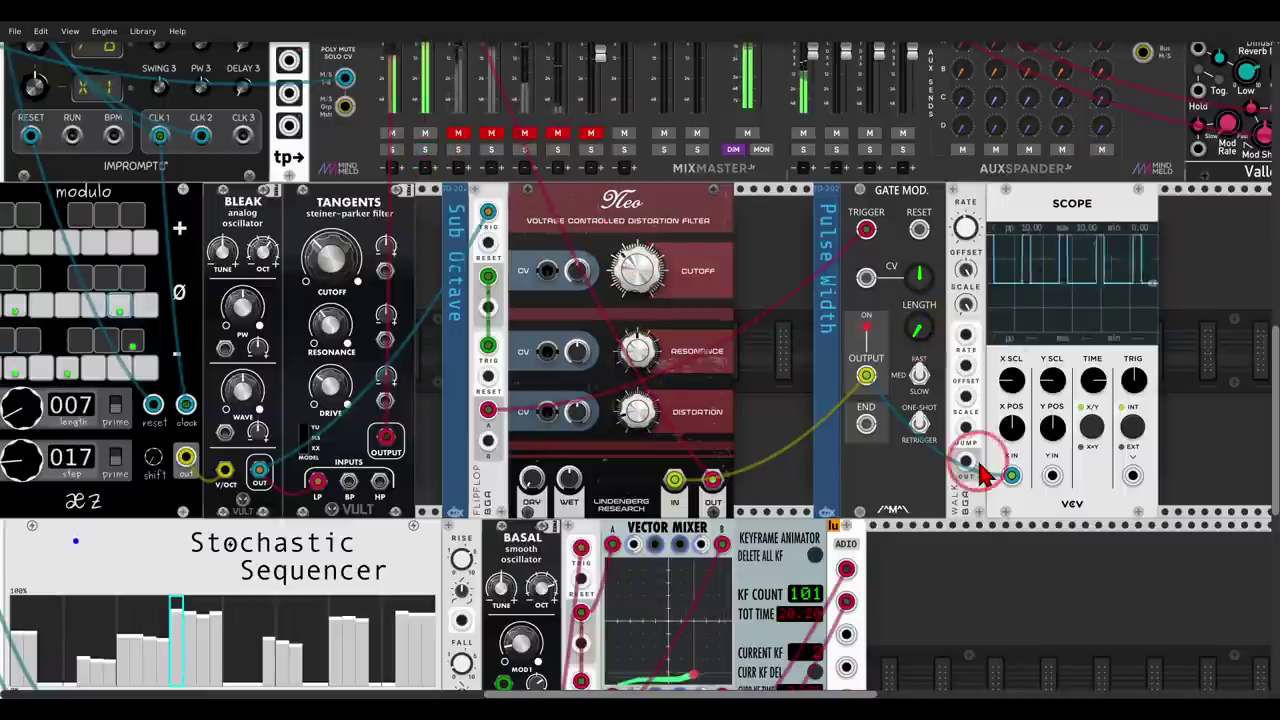
drag(968, 462, 866, 286)
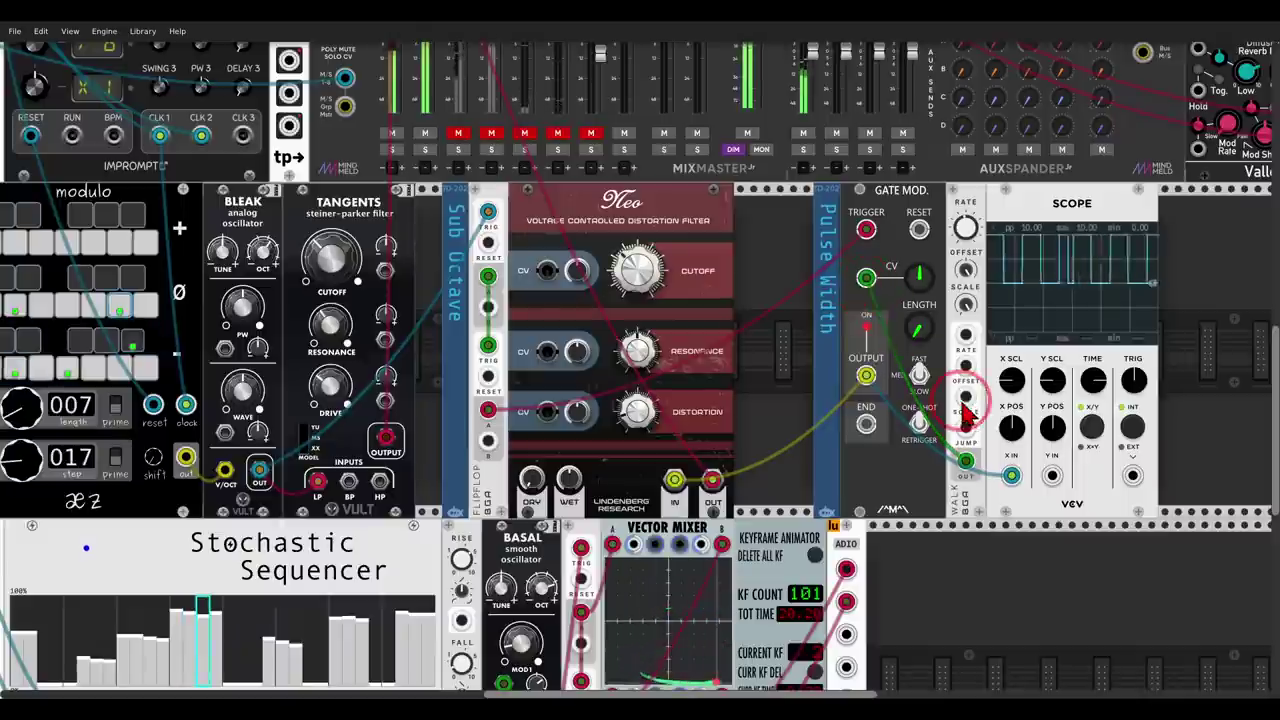
Step: Lower the SUB channel's fader slightly and adjust the cutoffs of Neo and TANGENTS to balance the bass voice
scroll(966, 412, down, 4)
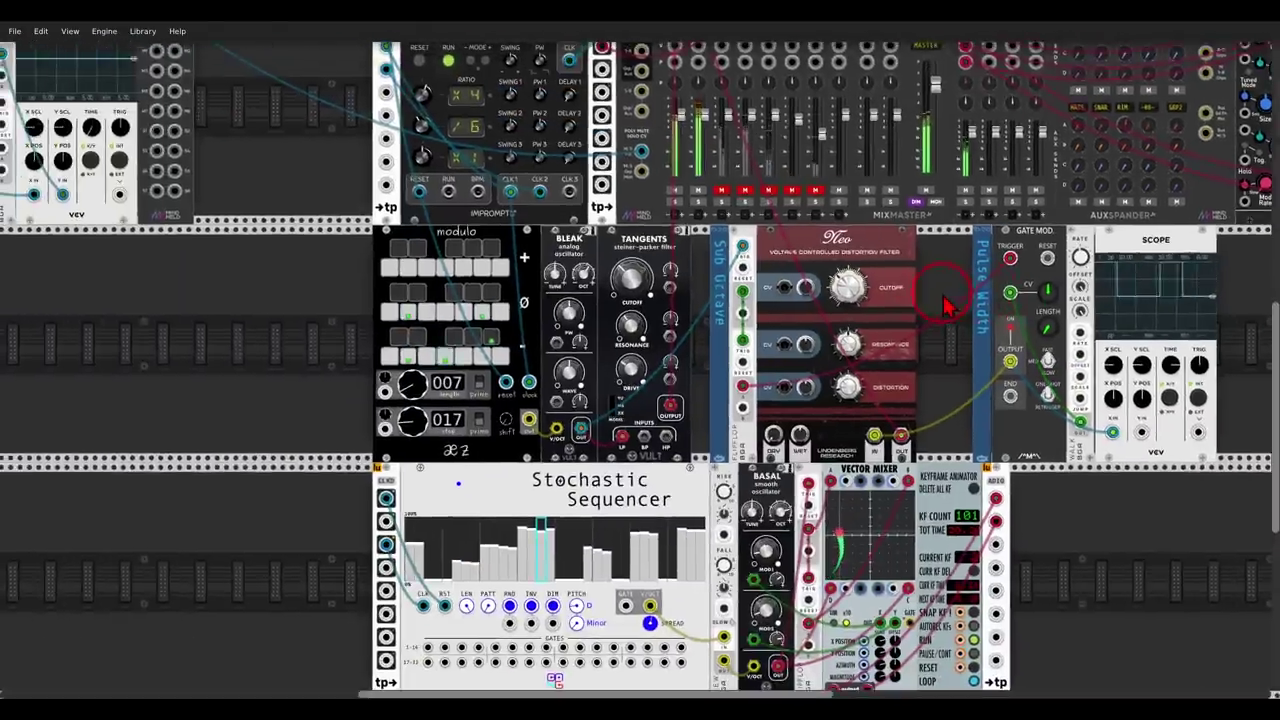
drag(705, 116, 705, 124)
drag(848, 287, 848, 354)
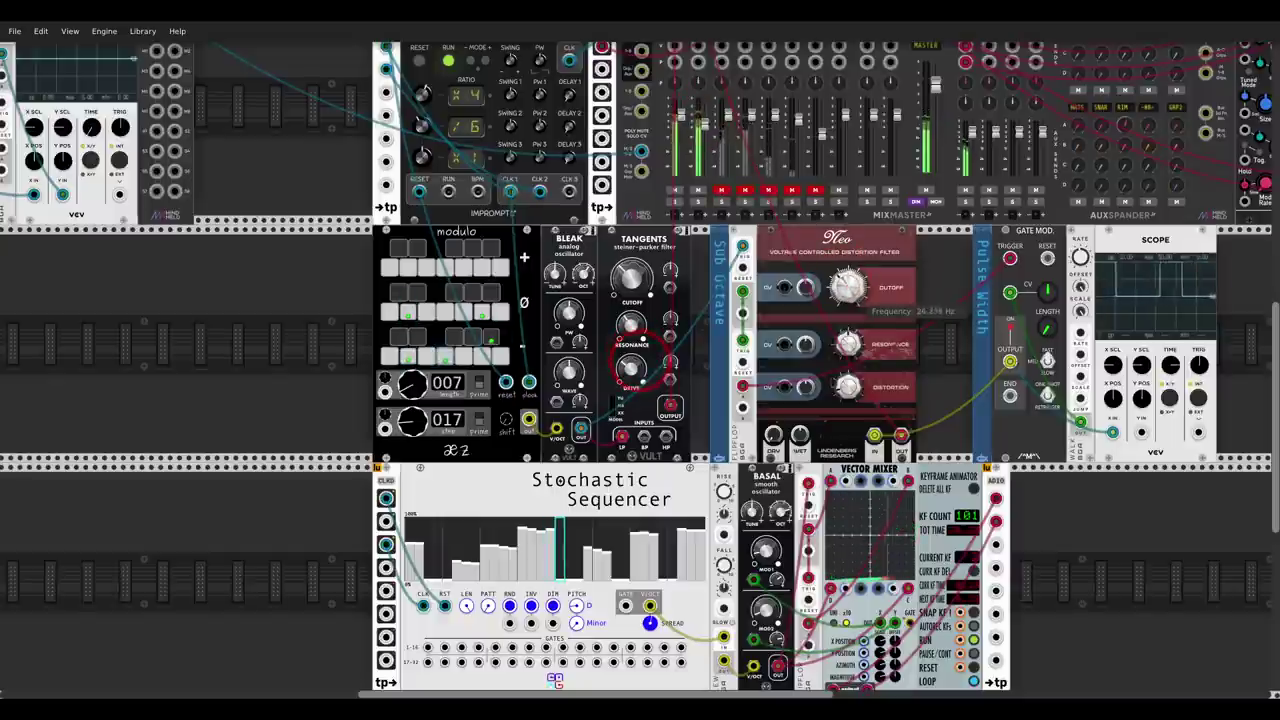
mouse_move(632, 283)
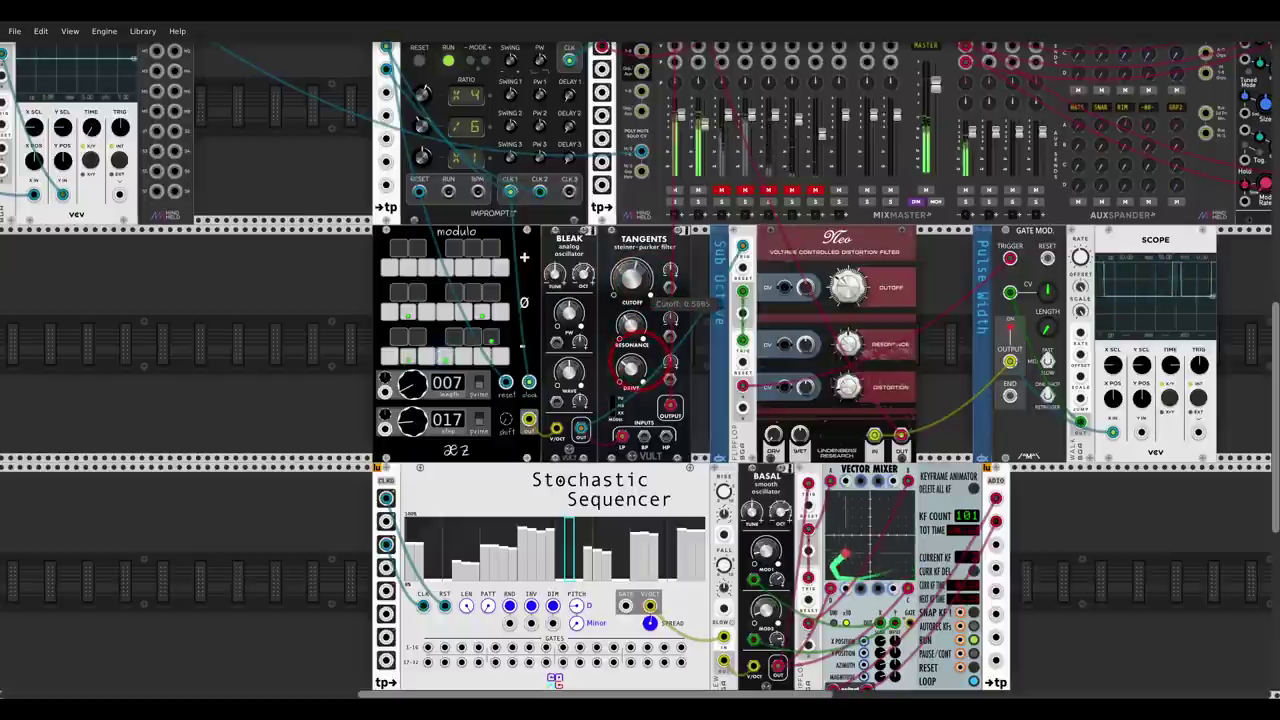
drag(632, 280, 632, 280)
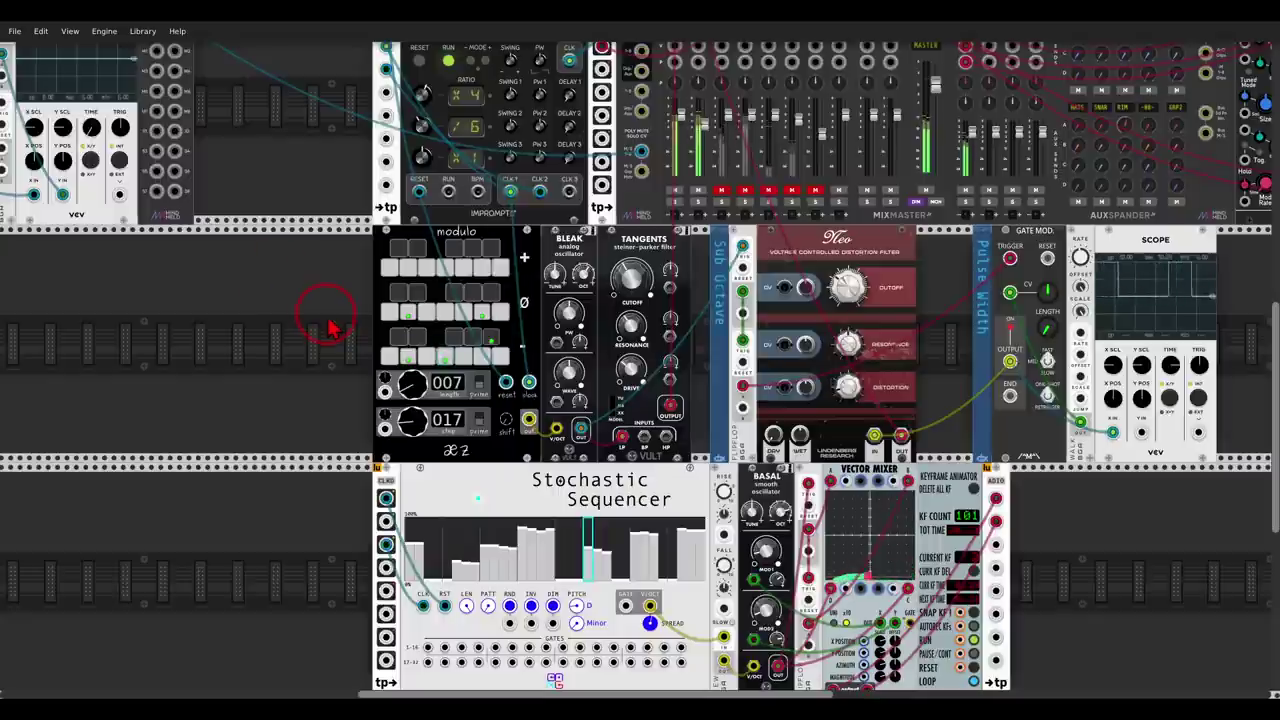
Step: Examine how BASAL's output and its flip-flop's sub-octave outputs are routed into the Vector Mixer's A, B, C and D inputs
scroll(508, 314, down, 3)
scroll(671, 371, up, 2)
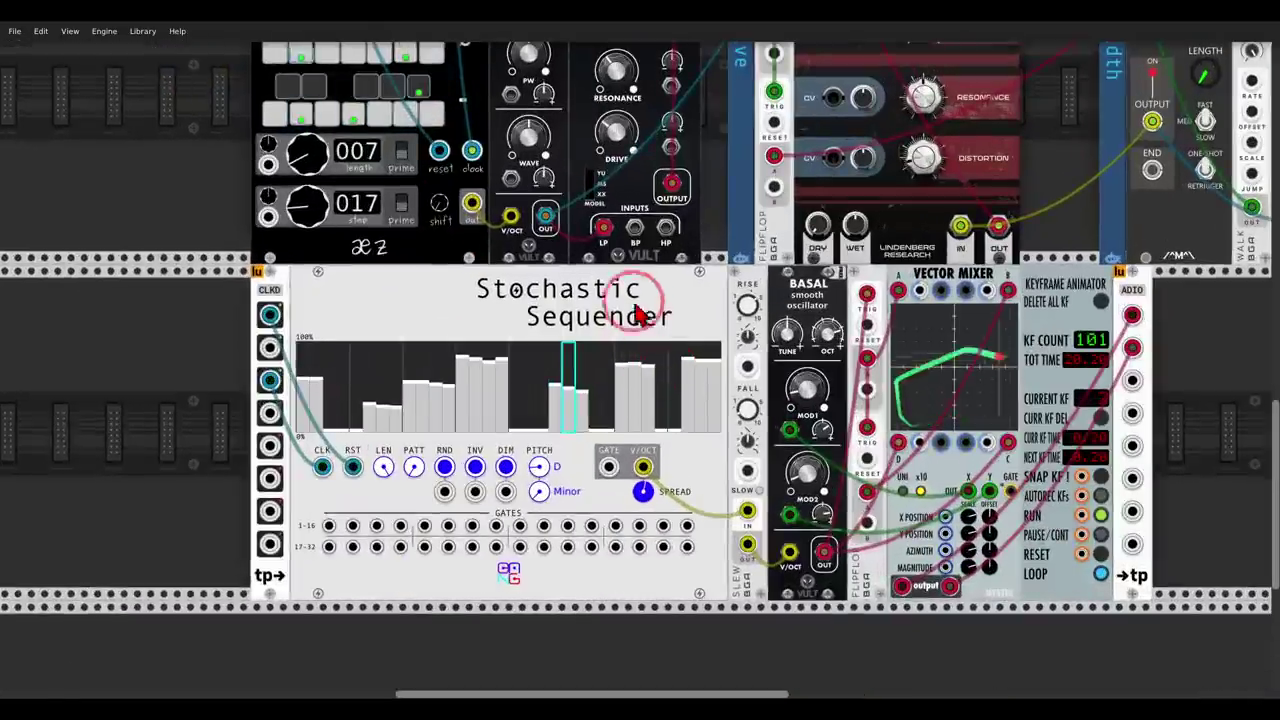
mouse_move(632, 274)
mouse_down()
mouse_move(607, 378)
mouse_move(622, 268)
mouse_up()
mouse_move(656, 308)
mouse_down()
mouse_move(802, 326)
mouse_move(816, 306)
mouse_move(778, 336)
mouse_up()
key(shift+F9)
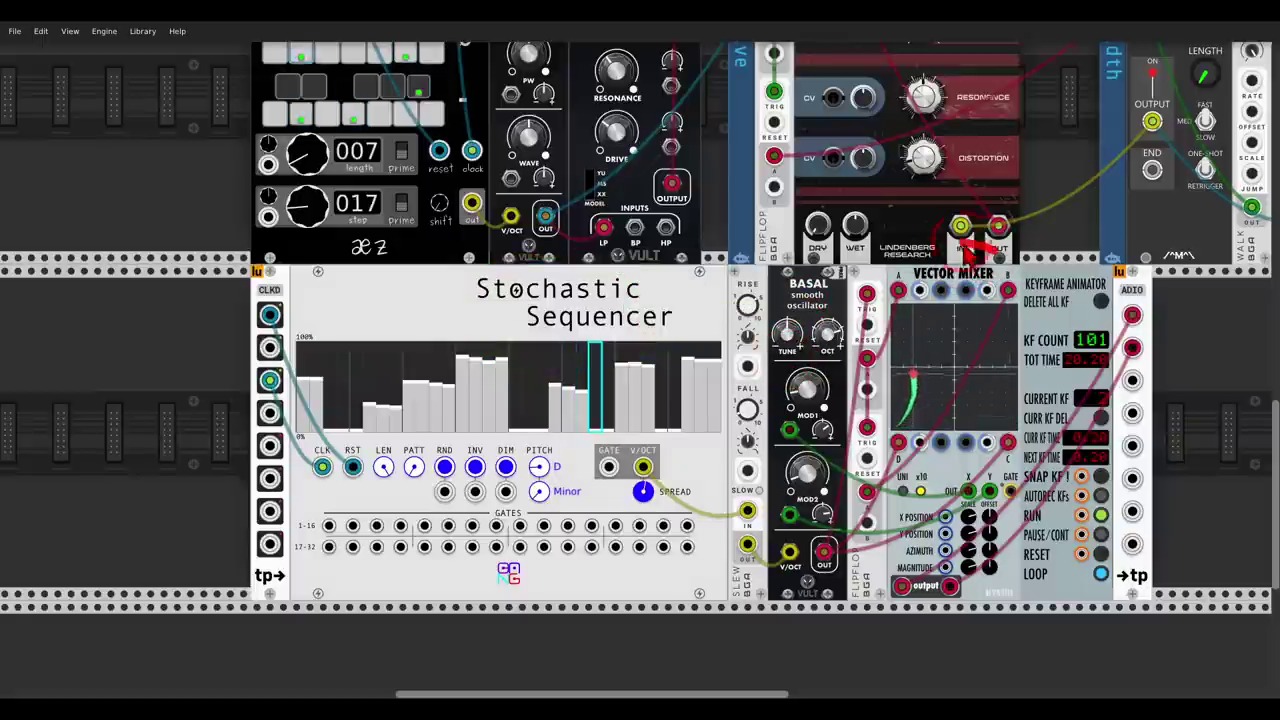
mouse_move(975, 250)
mouse_down()
mouse_move(1031, 316)
mouse_move(1002, 258)
mouse_up()
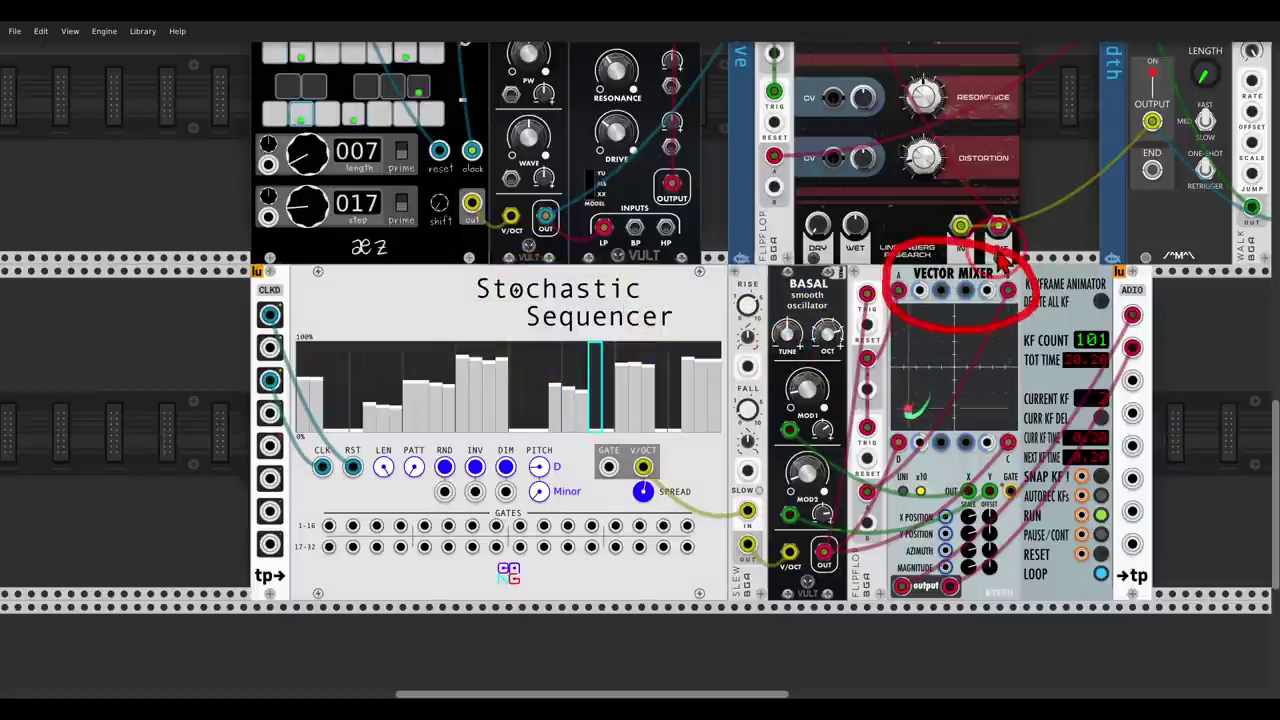
key(shift+F9)
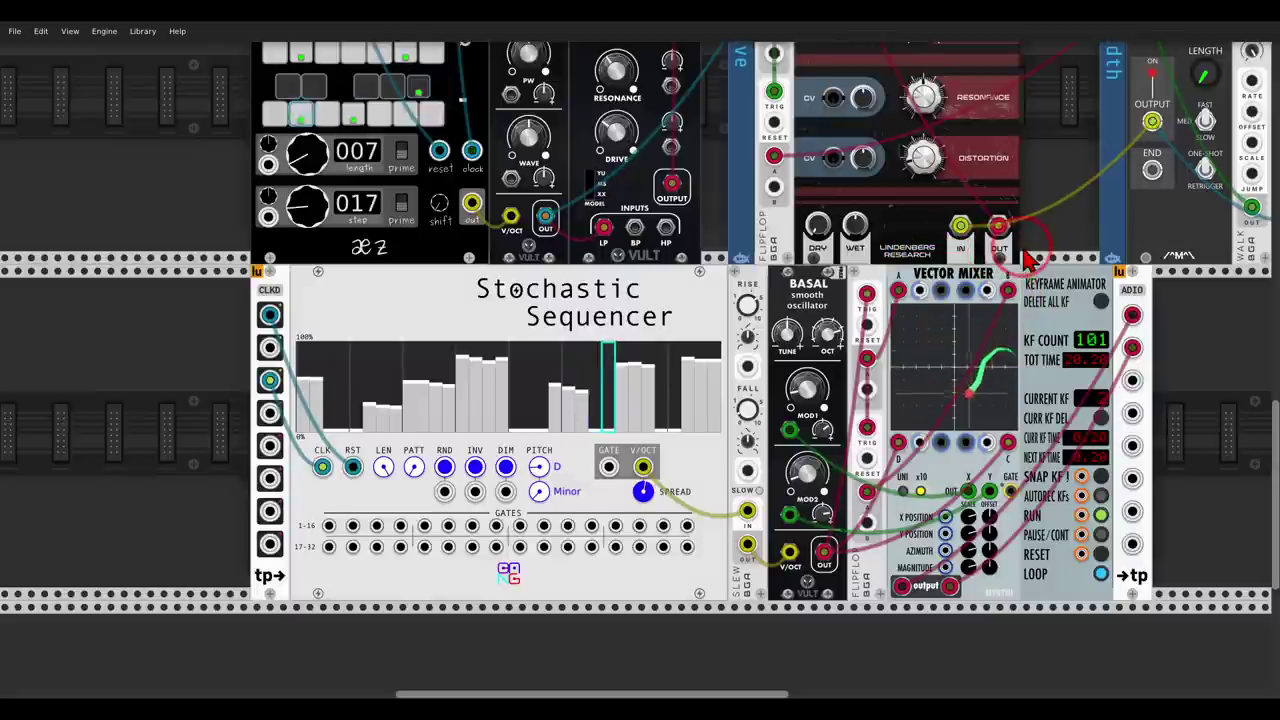
drag(1025, 247, 961, 226)
mouse_move(817, 325)
mouse_down()
mouse_move(811, 361)
mouse_move(840, 275)
mouse_move(844, 288)
mouse_up()
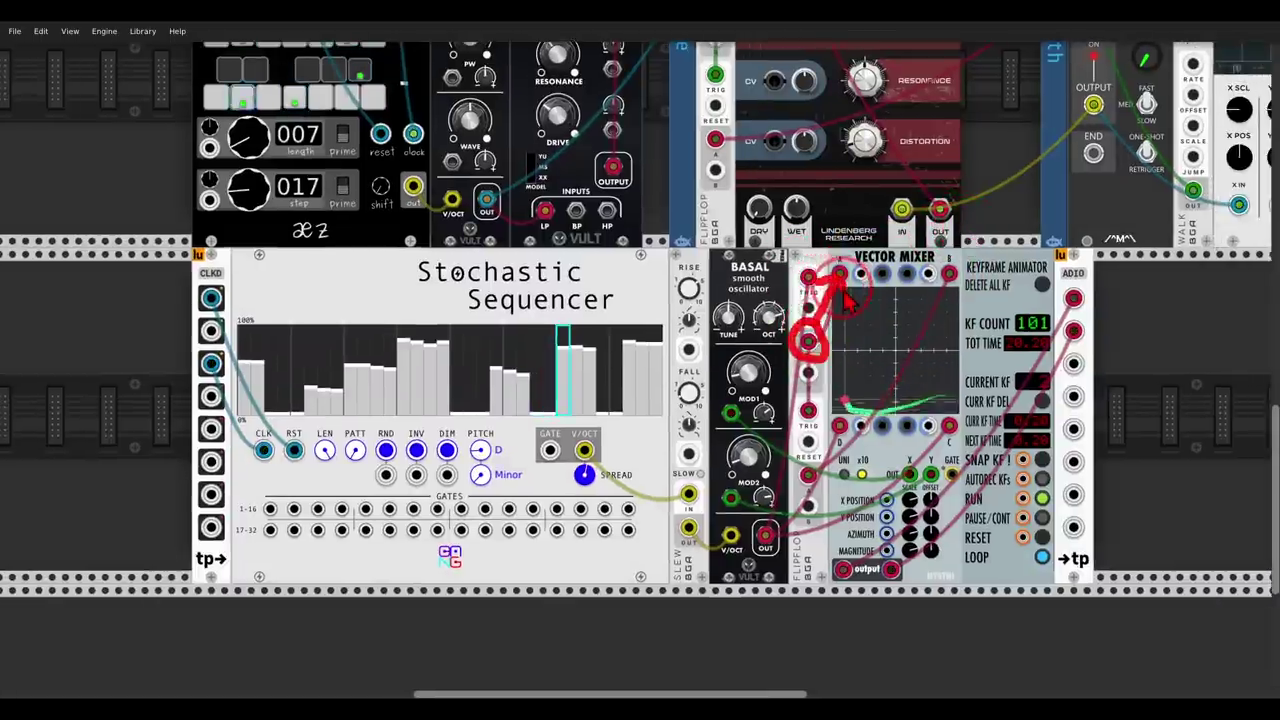
mouse_move(825, 458)
mouse_down()
mouse_move(800, 499)
mouse_move(832, 489)
mouse_move(820, 469)
mouse_move(949, 284)
mouse_up()
key(shift+F9)
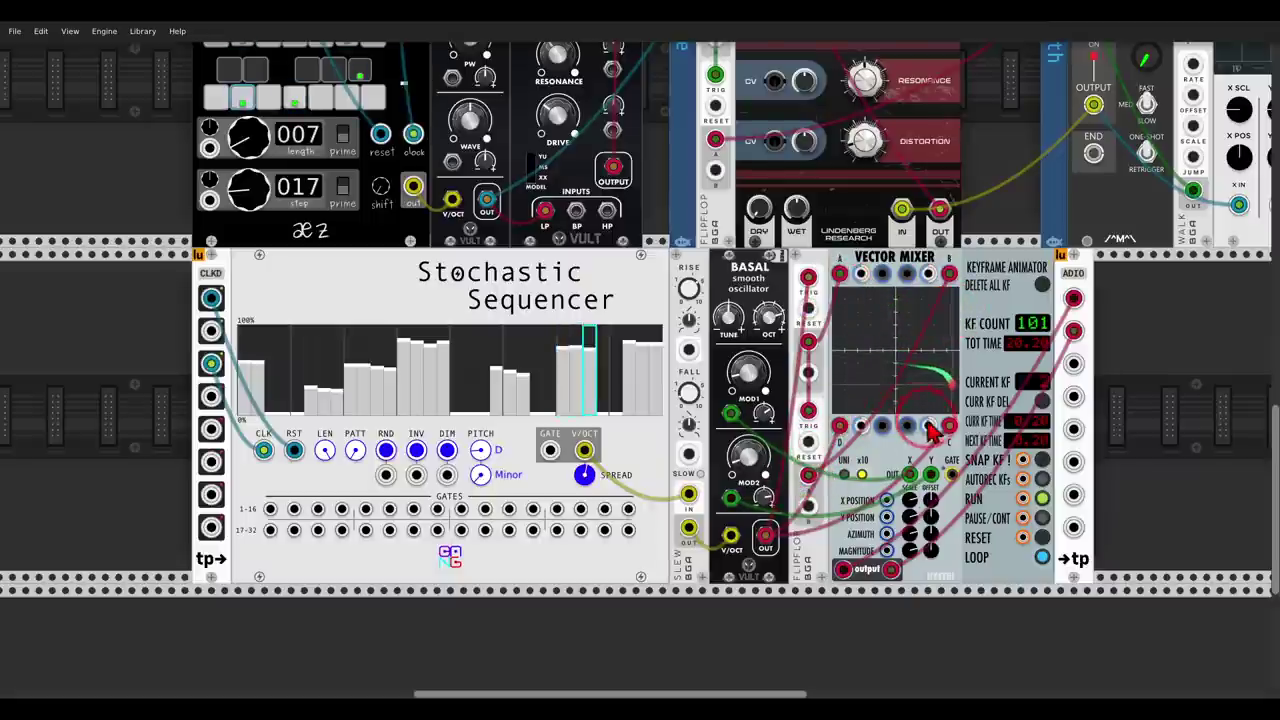
mouse_move(843, 411)
mouse_down()
mouse_move(827, 444)
mouse_move(848, 408)
mouse_up()
mouse_move(935, 405)
mouse_down()
mouse_move(967, 438)
mouse_move(946, 435)
mouse_move(801, 525)
mouse_up()
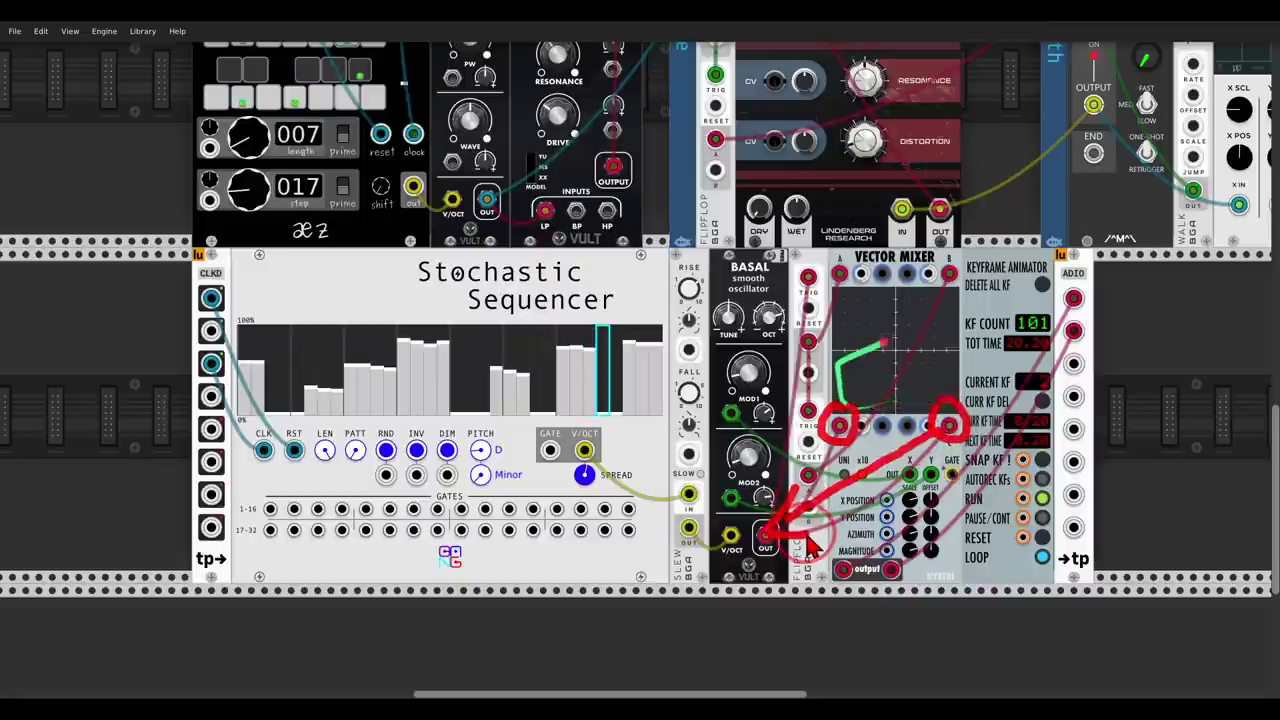
key(e)
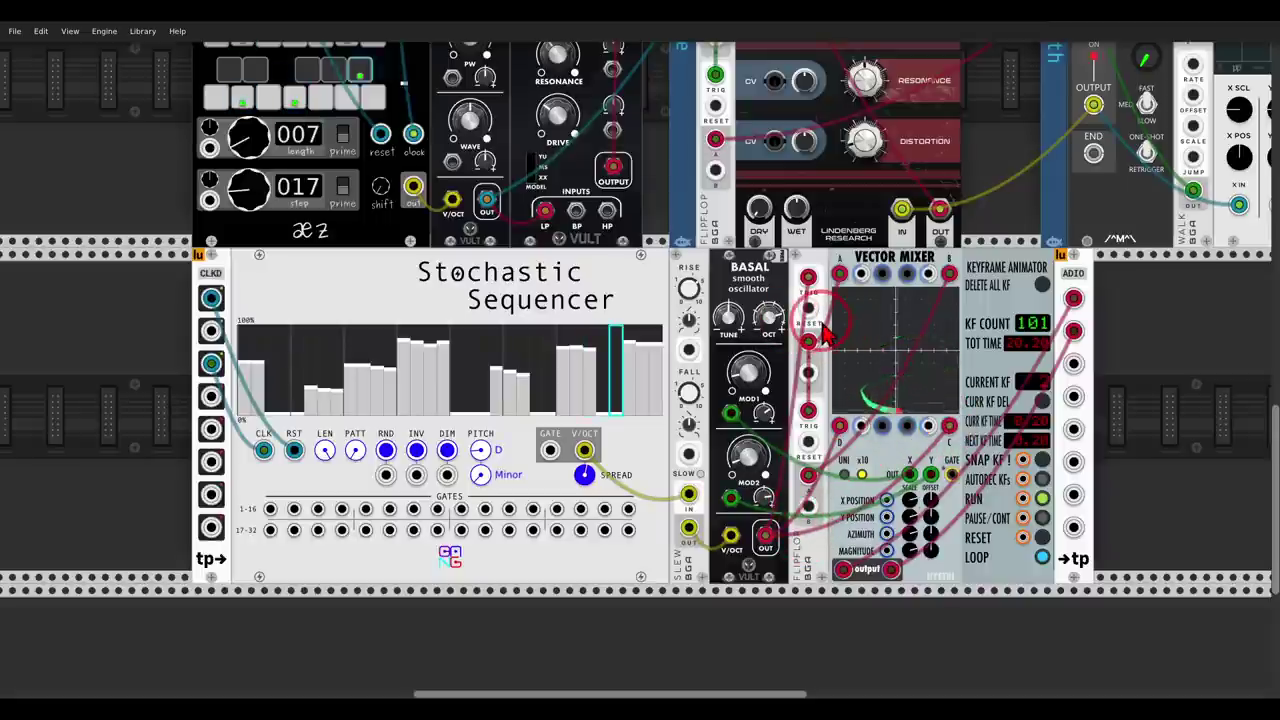
Step: Unmute the DRON channel and adjust the filter cutoffs on Neo and TANGENTS, bringing TANGENTS' cutoff to about 0.32
scroll(822, 332, down, 2)
scroll(785, 327, up, 2)
scroll(785, 327, up, 4)
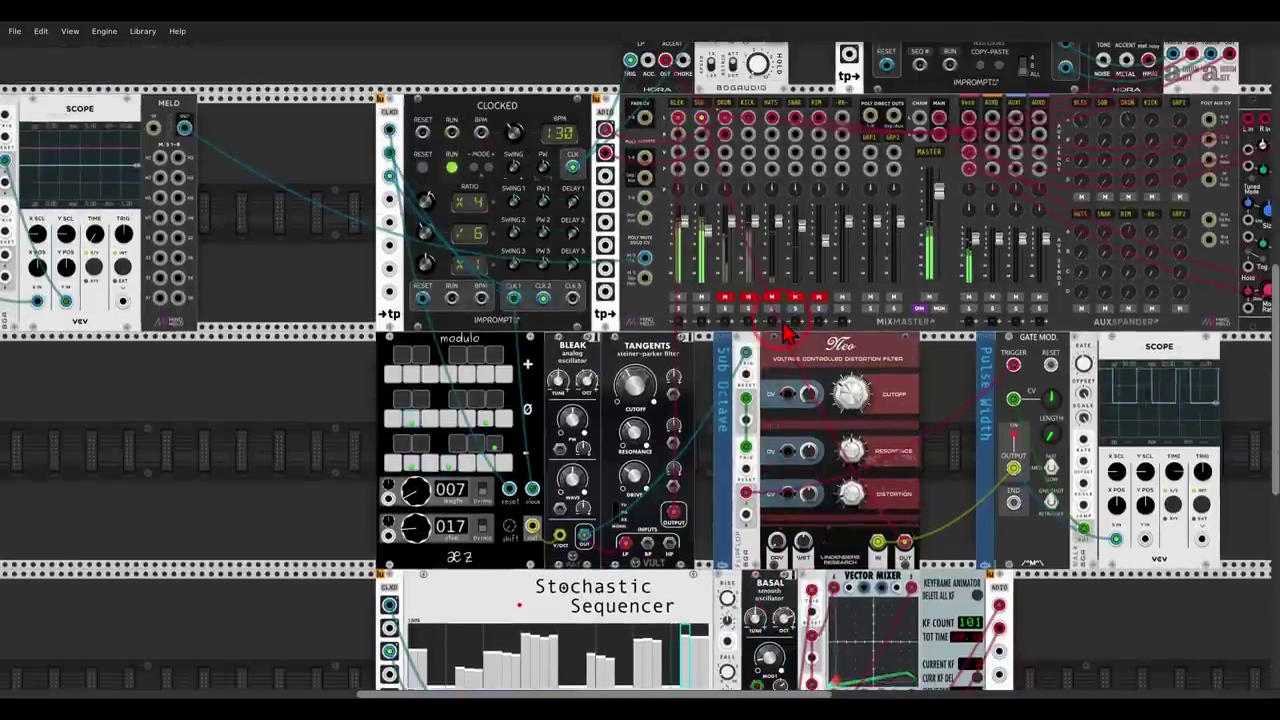
click(726, 299)
scroll(727, 303, down, 1)
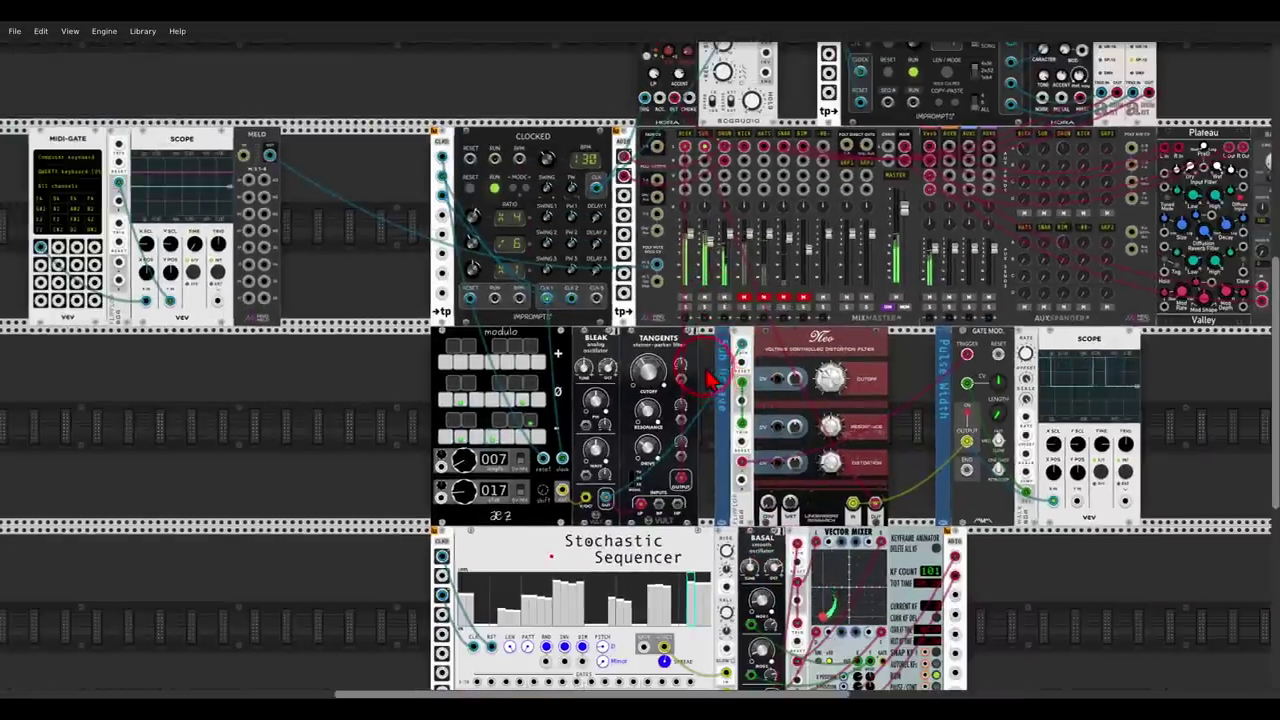
drag(708, 376, 638, 358)
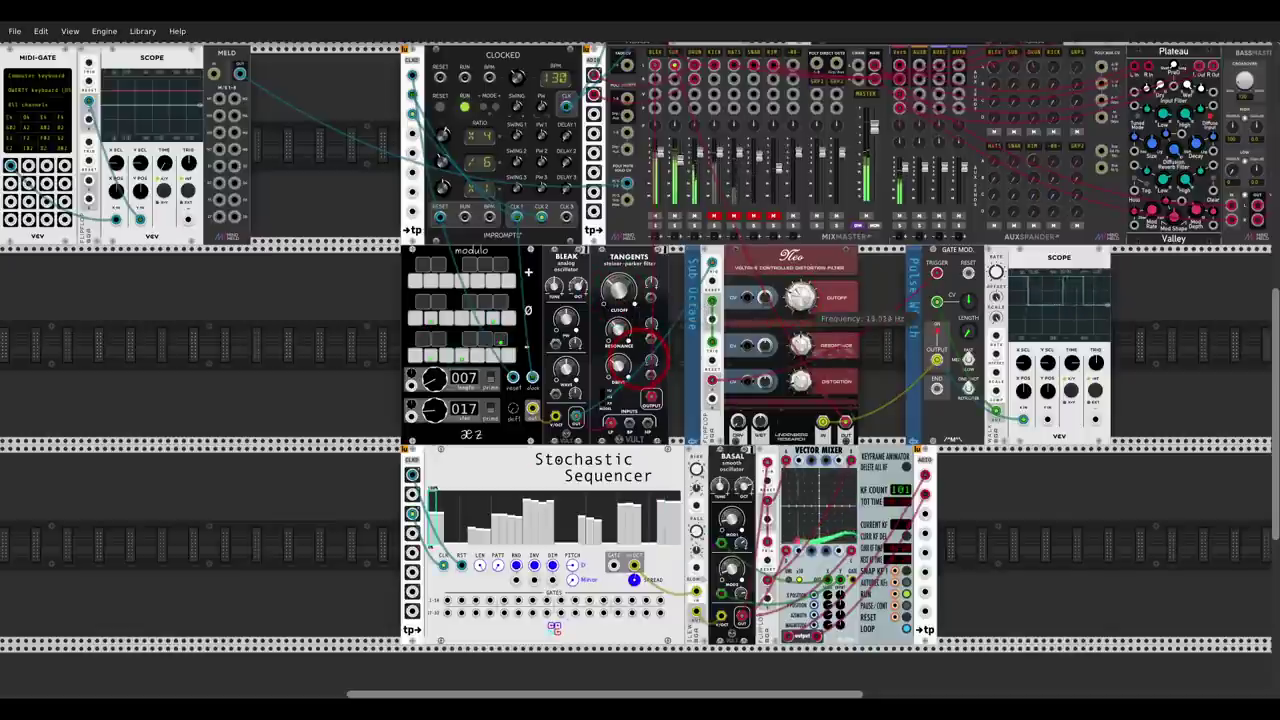
click(616, 292)
drag(616, 292, 616, 276)
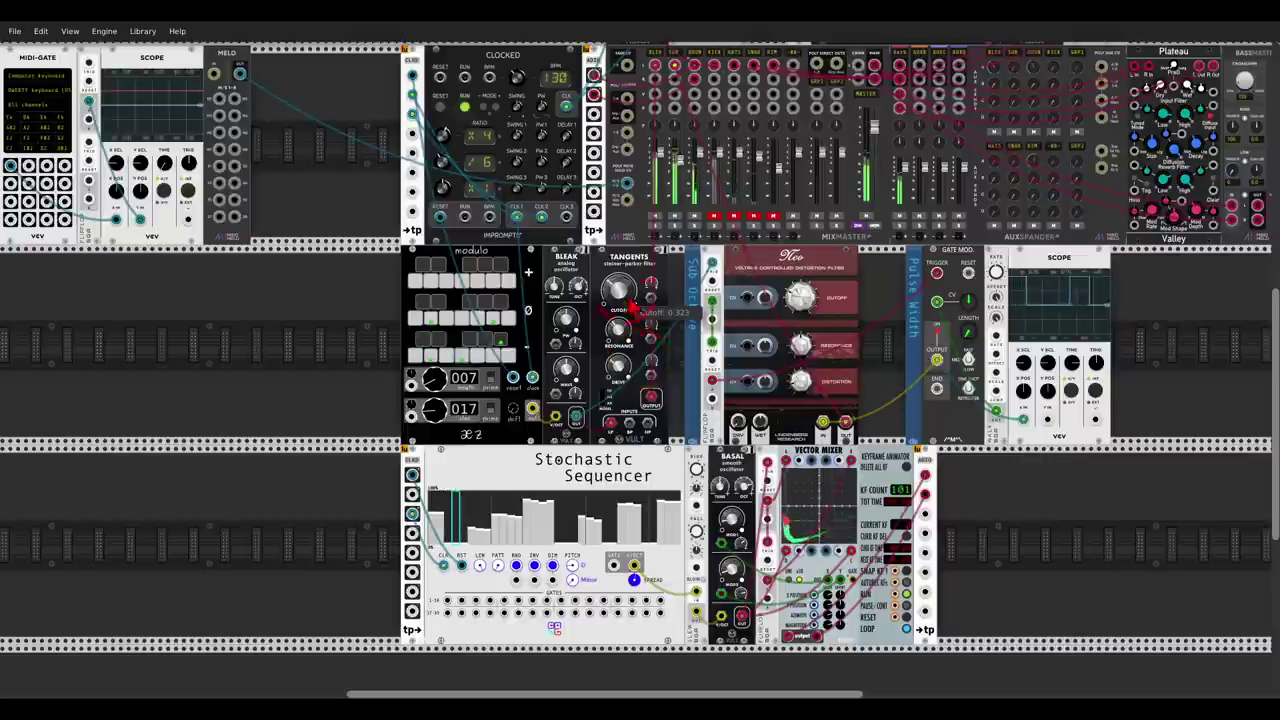
Step: Unmute the KICK channel and patch DADSR(H)'s inverted envelope output into the V inputs of BLEK and SUB, lowering Neo's cutoff
scroll(630, 305, up, 5)
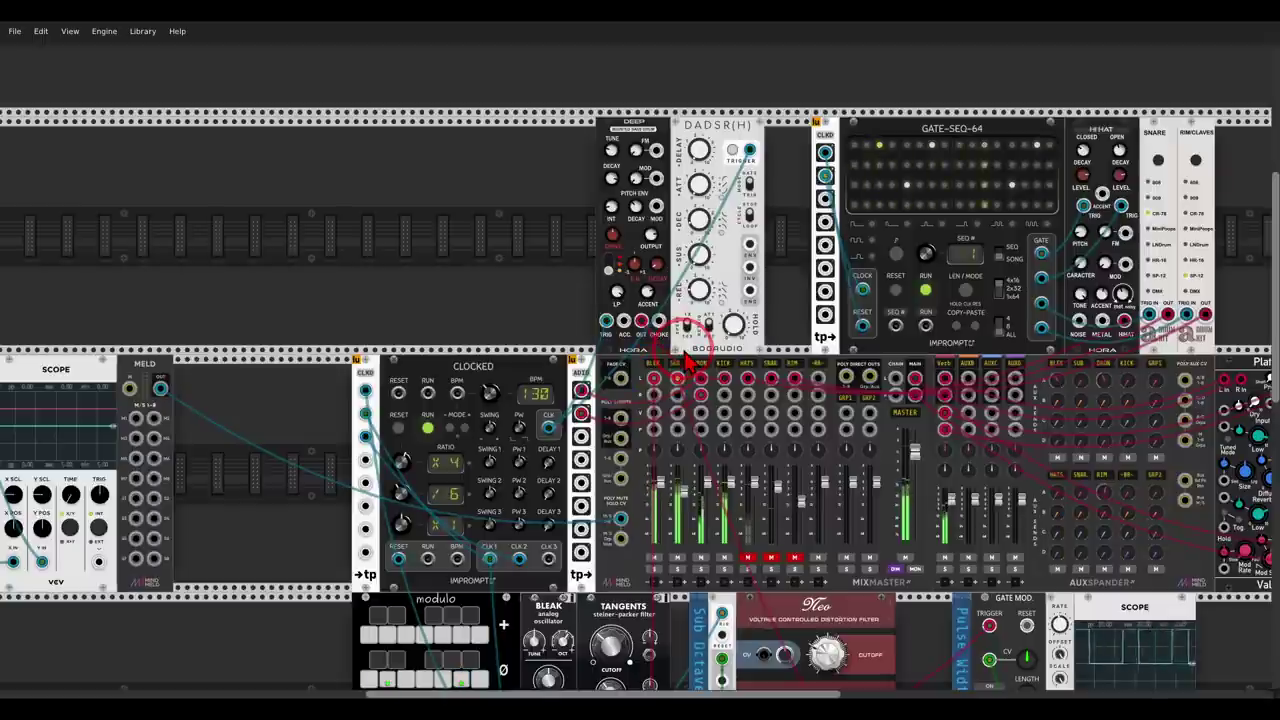
mouse_move(764, 103)
mouse_down()
mouse_move(688, 107)
mouse_move(679, 157)
mouse_move(781, 153)
mouse_move(753, 97)
mouse_up()
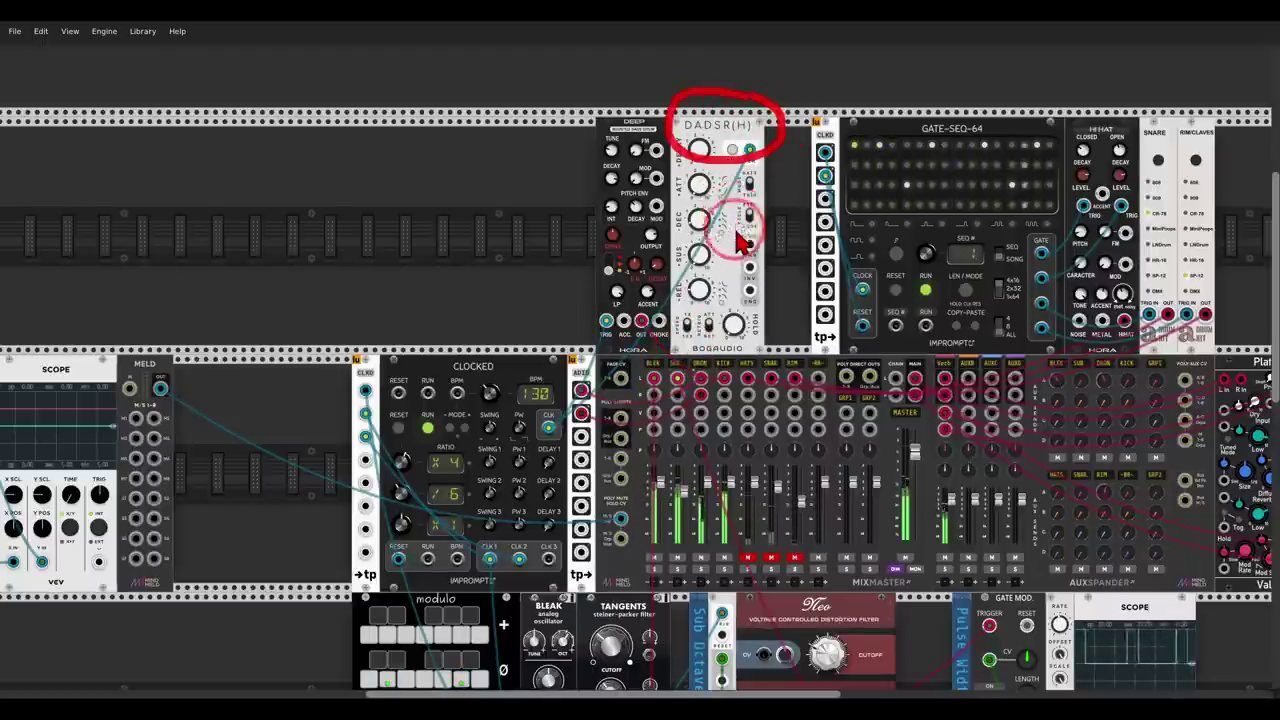
mouse_move(756, 251)
mouse_down()
mouse_move(733, 281)
mouse_move(759, 295)
mouse_move(769, 279)
mouse_move(756, 262)
mouse_move(765, 245)
mouse_move(696, 394)
mouse_move(654, 412)
mouse_up()
drag(677, 412, 743, 274)
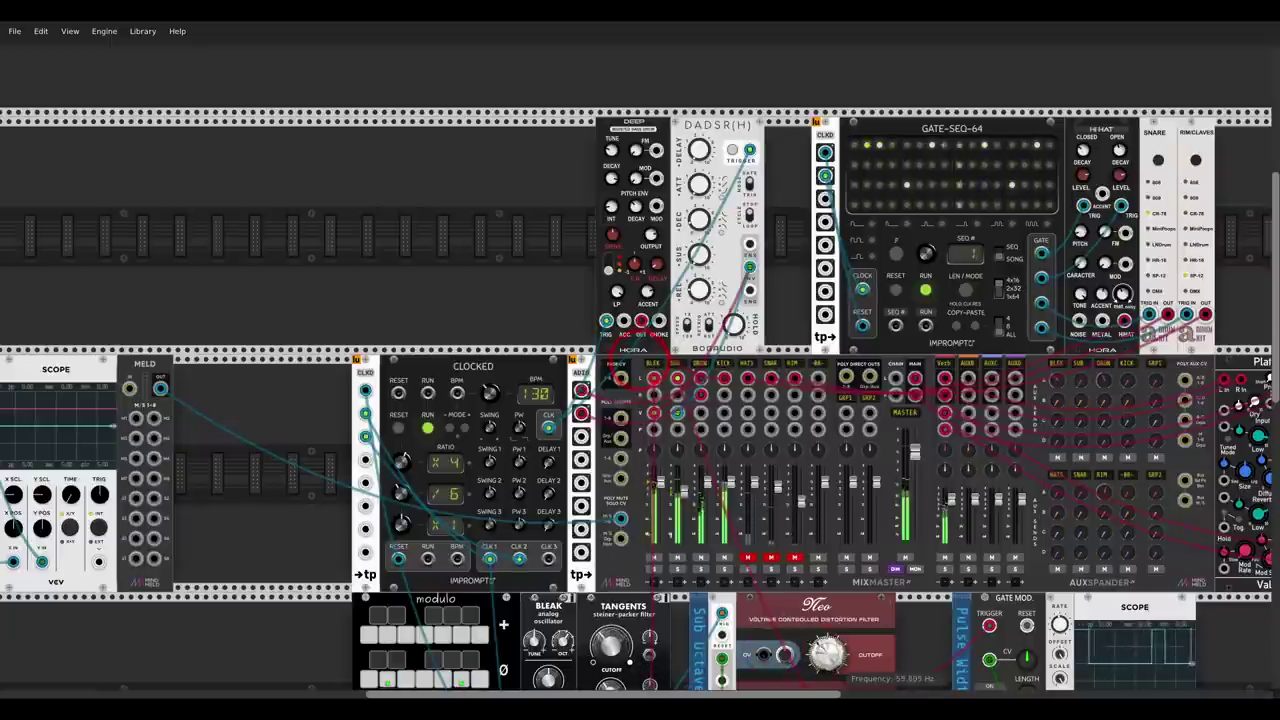
drag(826, 655, 826, 662)
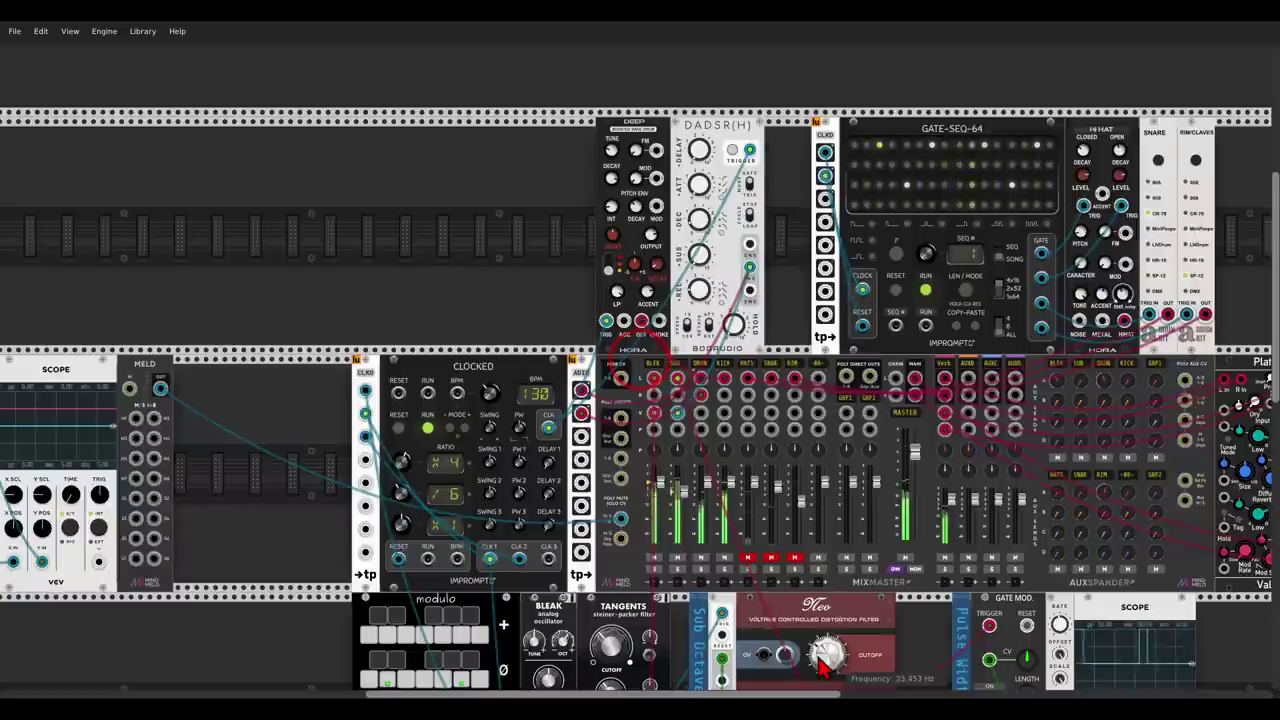
click(850, 505)
Step: Unmute the HATS, SNAR and RIM channels to bring in the drums sequenced by GATE-SEQ-64
drag(806, 325, 648, 336)
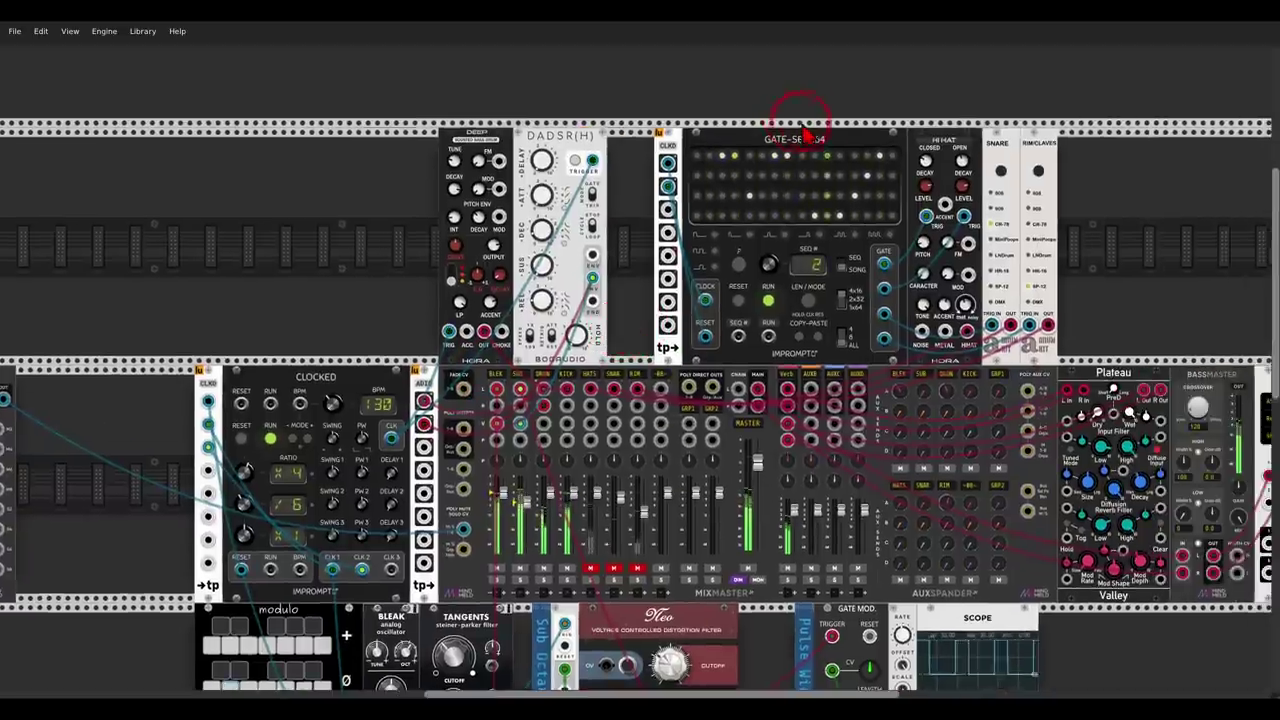
mouse_move(820, 114)
mouse_down()
mouse_move(753, 186)
mouse_move(857, 127)
mouse_move(860, 157)
mouse_move(930, 149)
mouse_up()
drag(930, 149, 902, 162)
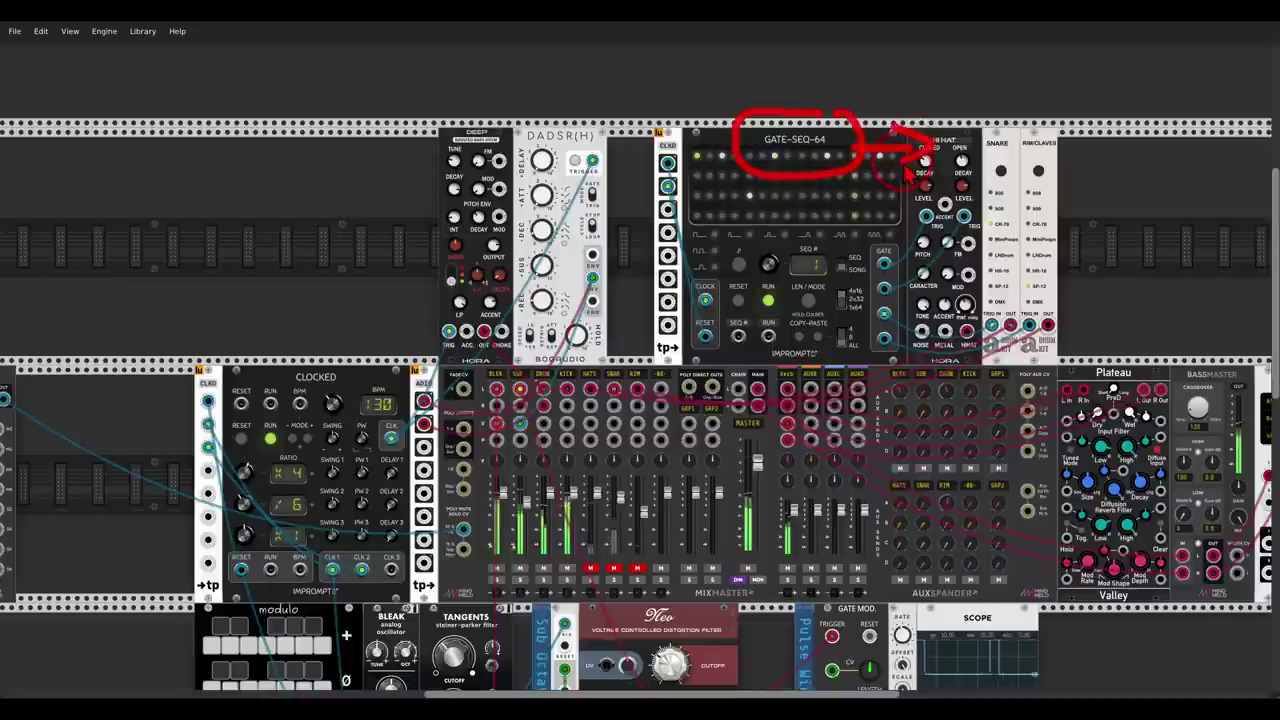
drag(1005, 129, 1010, 137)
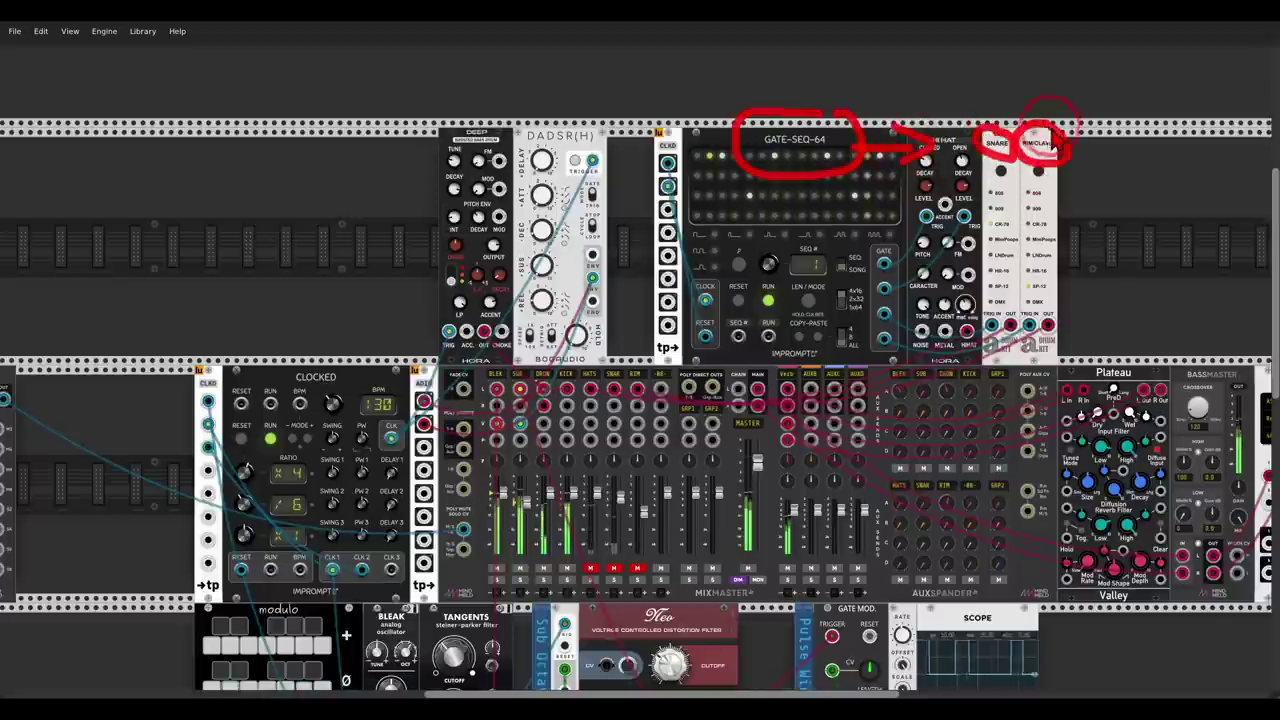
click(591, 570)
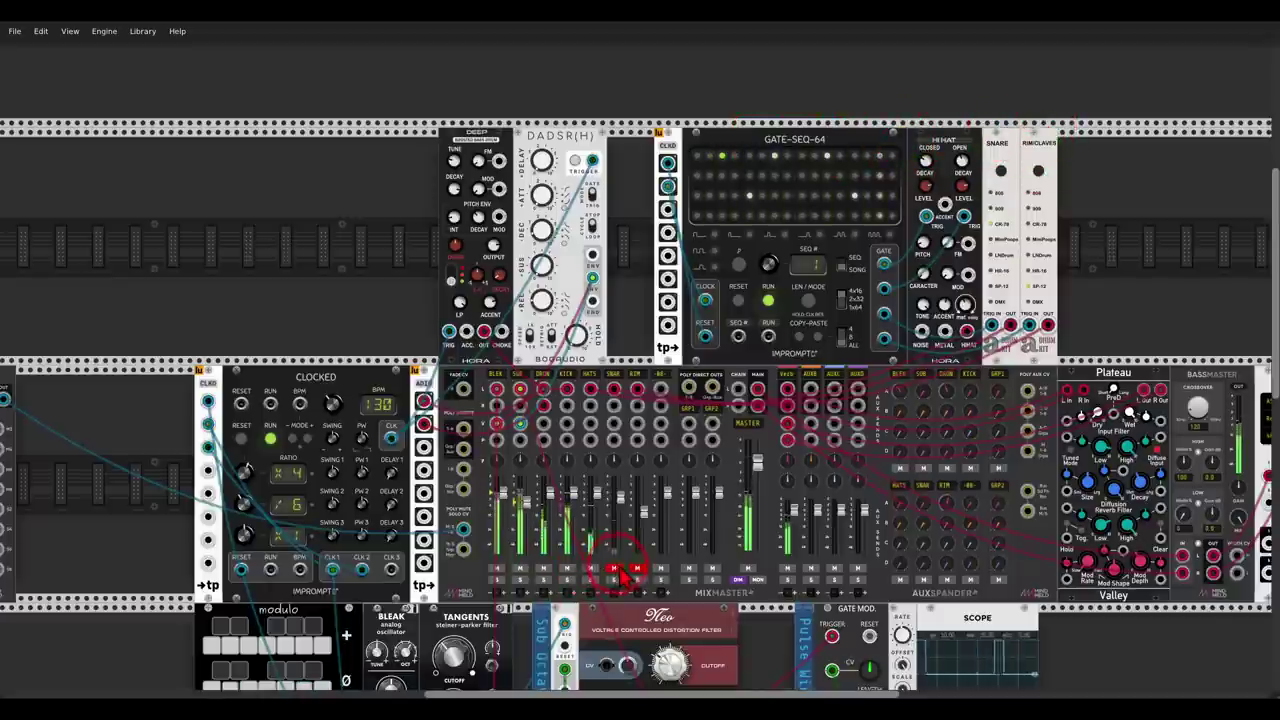
click(614, 570)
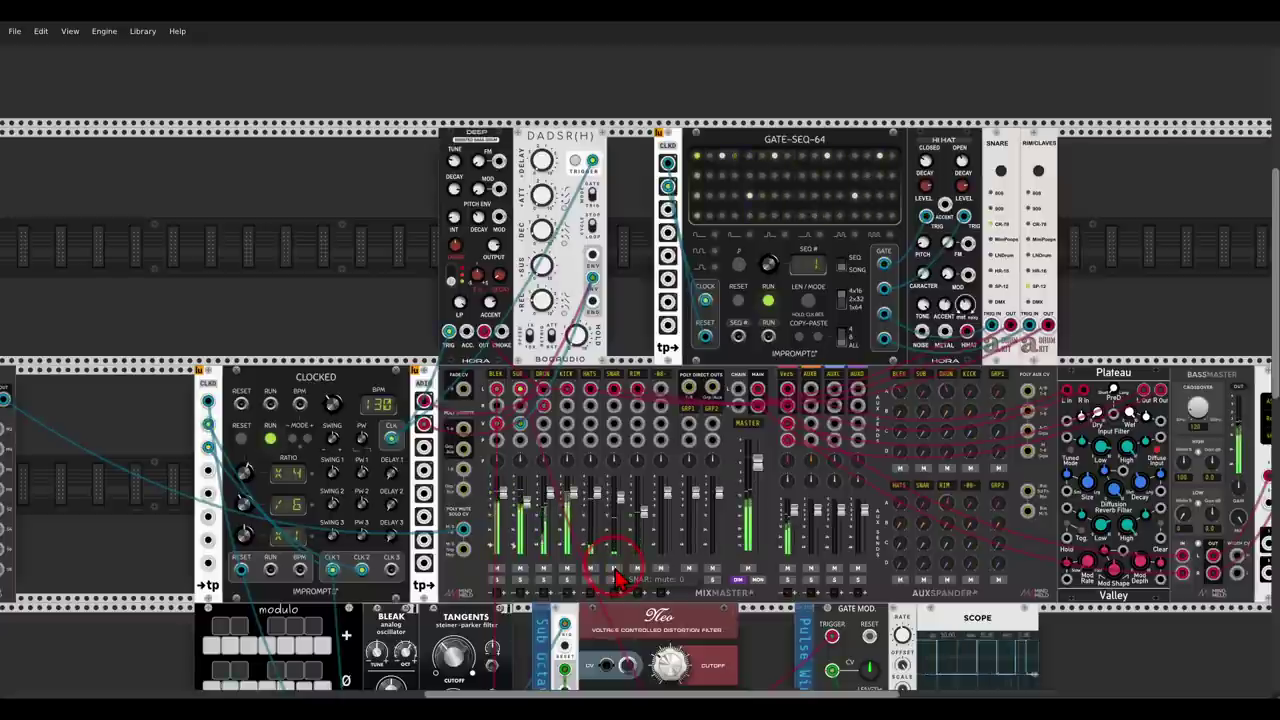
Step: Examine the MIDI-GATE, flip-flop, scope and MELD modules and MELD's connection to the mixer's poly mute/solo CV input
scroll(596, 486, down, 2)
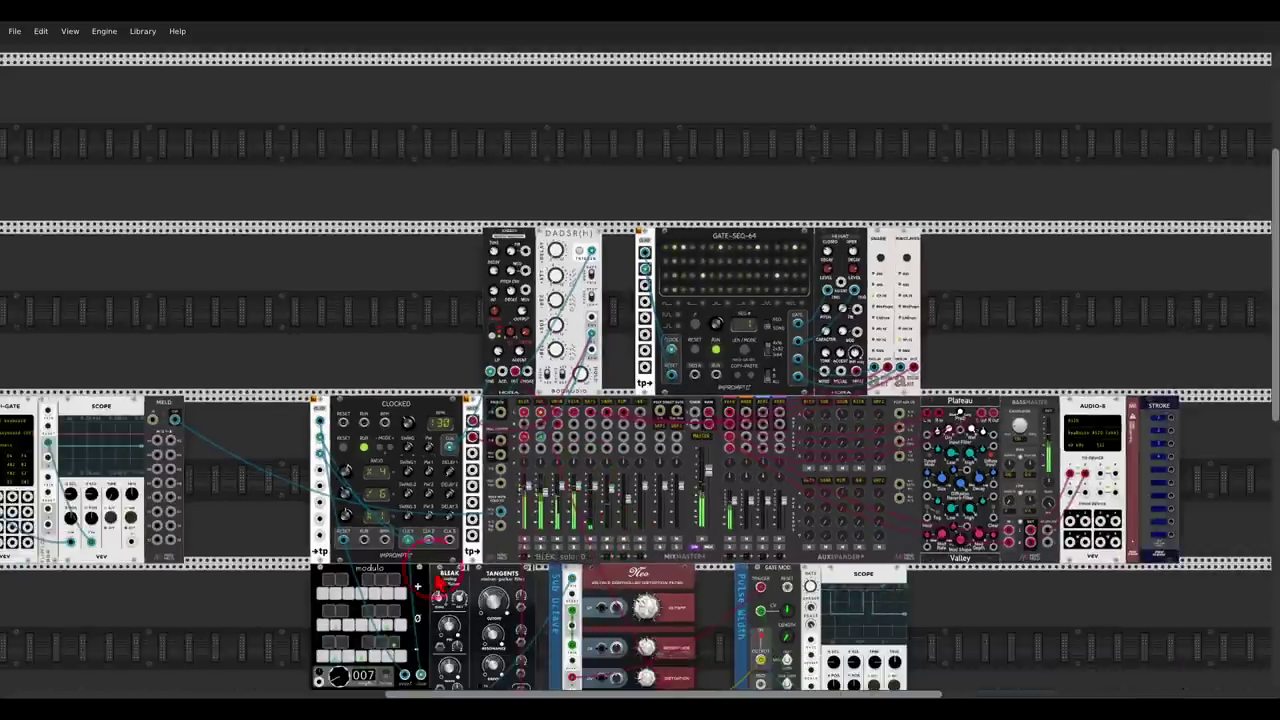
drag(286, 600, 349, 451)
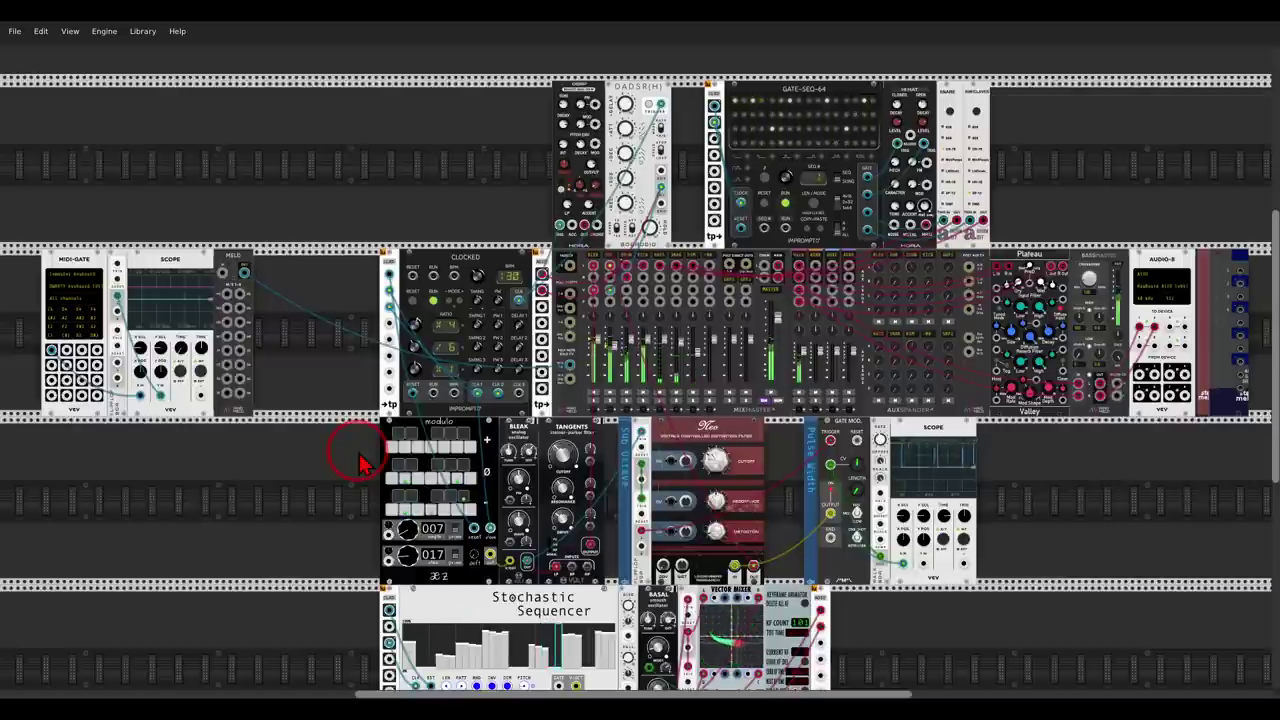
drag(343, 451, 510, 372)
scroll(510, 372, up, 3)
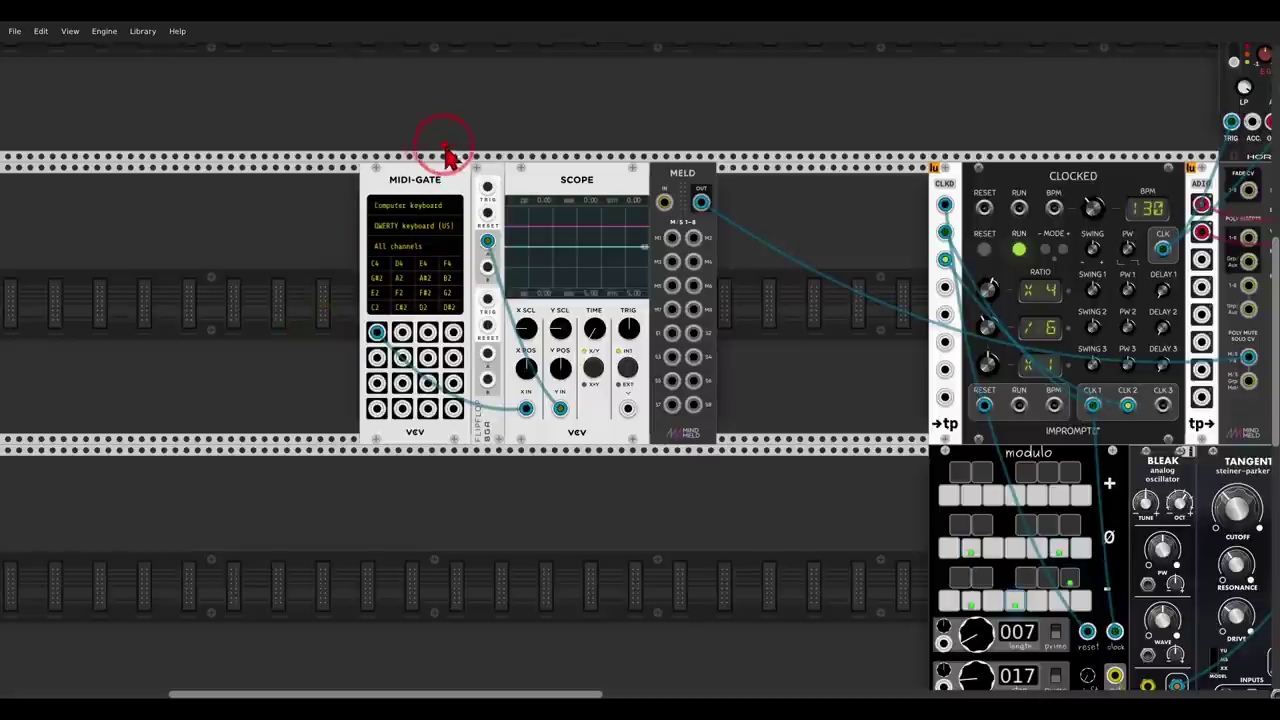
mouse_move(443, 143)
mouse_down()
mouse_move(369, 176)
mouse_move(427, 232)
mouse_move(447, 158)
mouse_up()
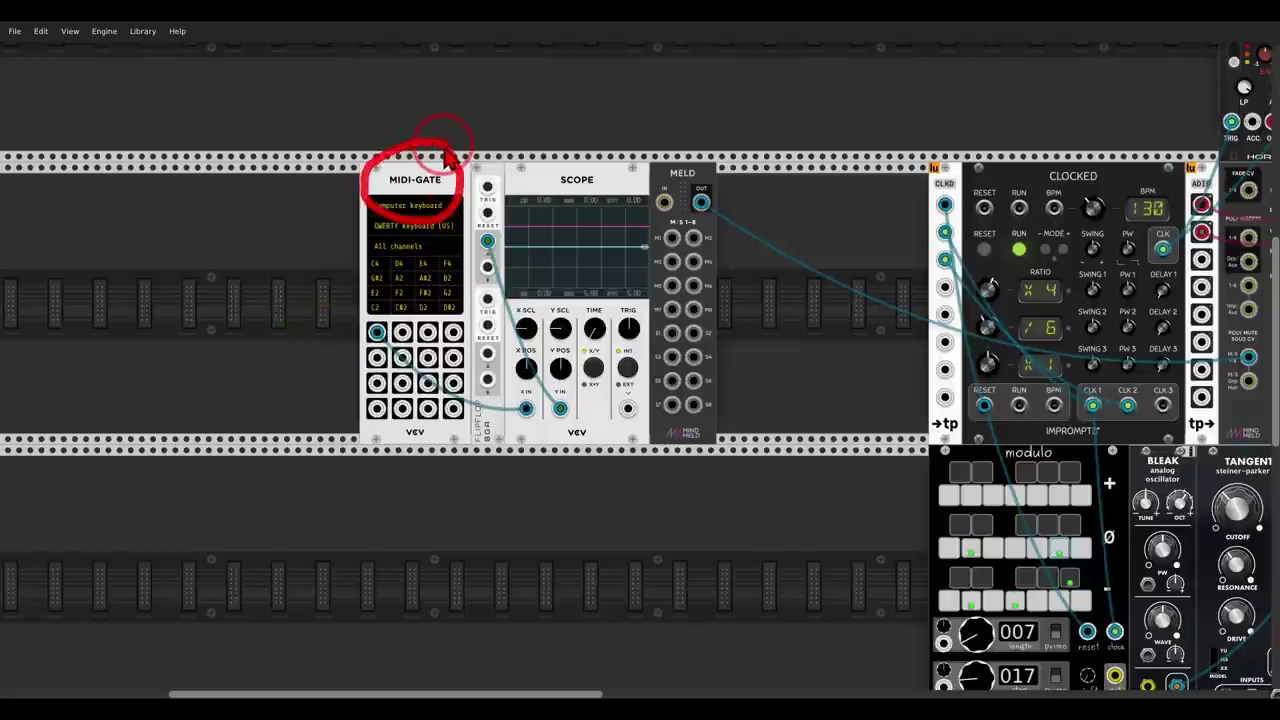
mouse_move(452, 202)
mouse_down()
mouse_move(342, 190)
mouse_move(416, 220)
mouse_up()
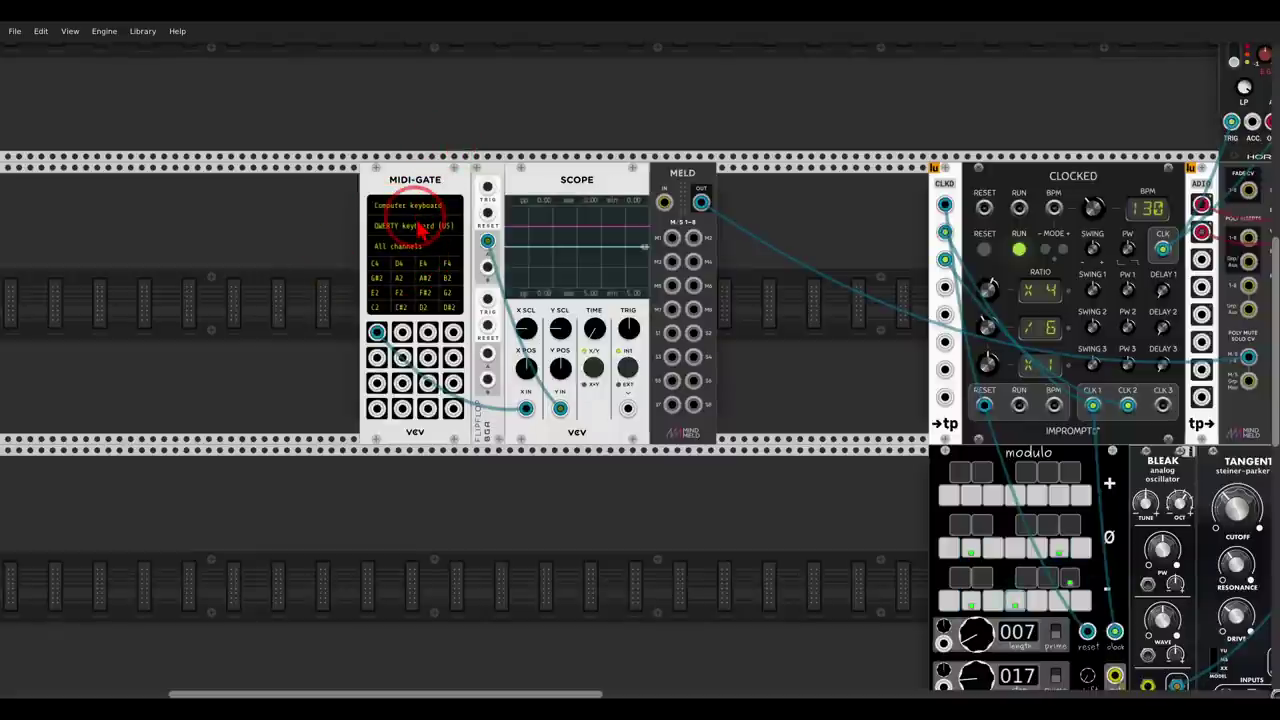
drag(770, 304, 560, 311)
mouse_move(511, 156)
mouse_down()
mouse_move(447, 192)
mouse_move(492, 206)
mouse_up()
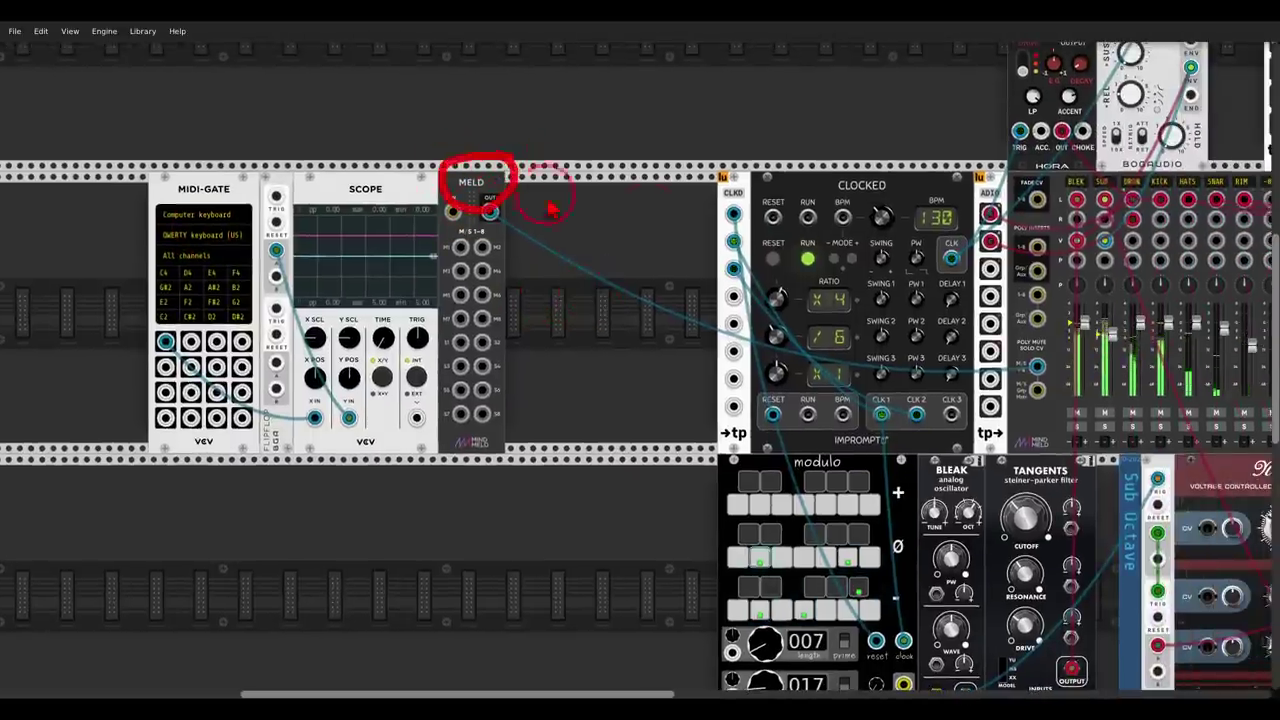
mouse_move(1215, 158)
mouse_down()
mouse_move(1072, 208)
mouse_move(1236, 286)
mouse_move(1174, 132)
mouse_up()
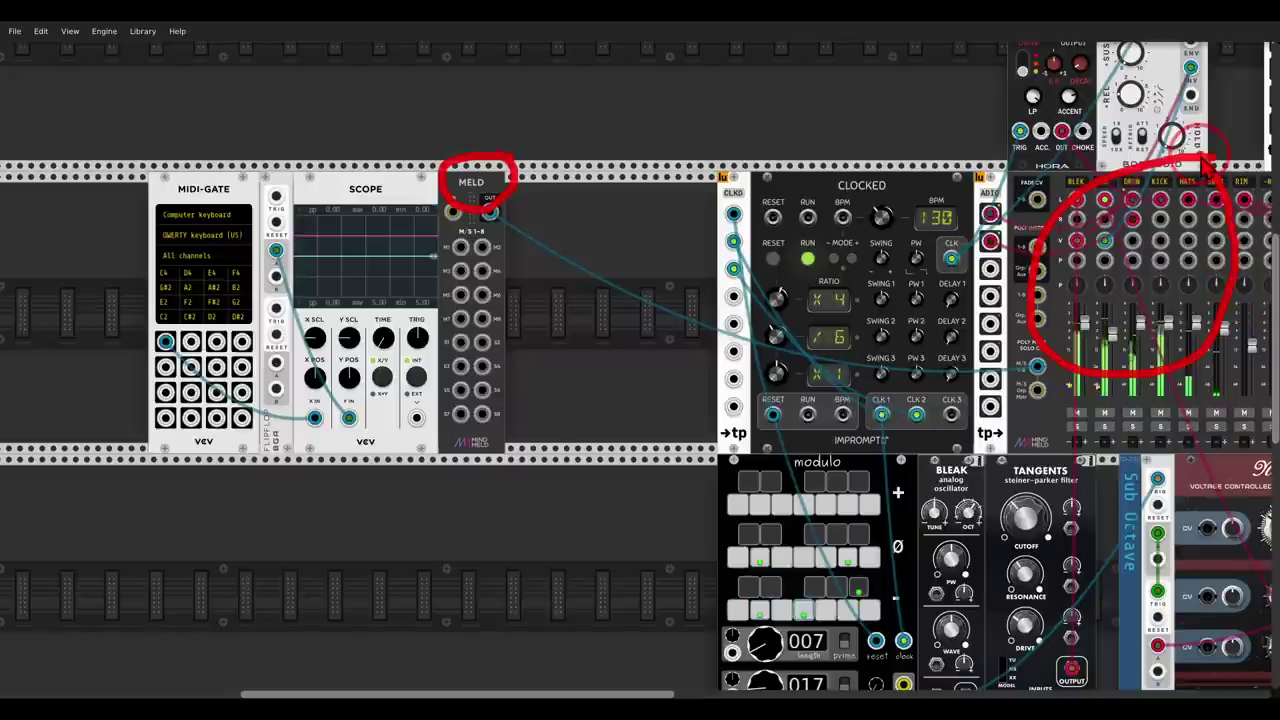
key(shift+F9)
mouse_move(502, 220)
mouse_down()
mouse_move(475, 190)
mouse_move(515, 215)
mouse_move(1008, 378)
mouse_move(1025, 368)
mouse_move(1000, 376)
mouse_up()
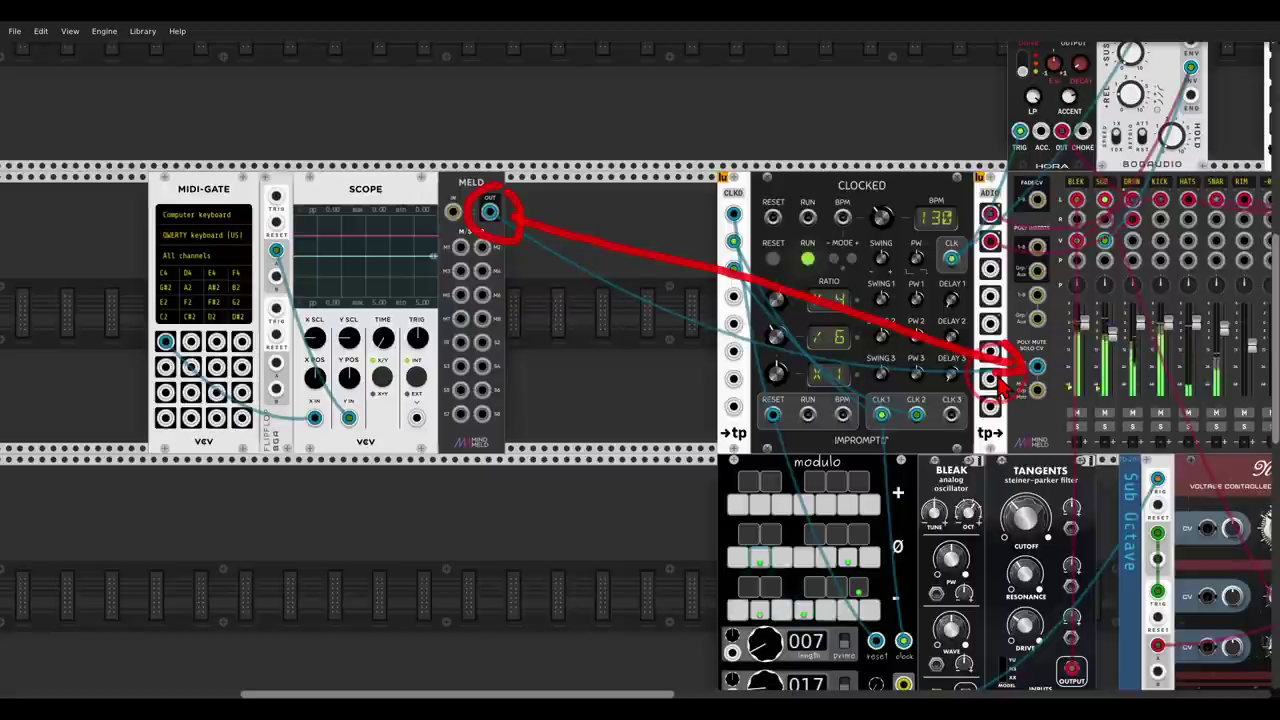
key(Escape)
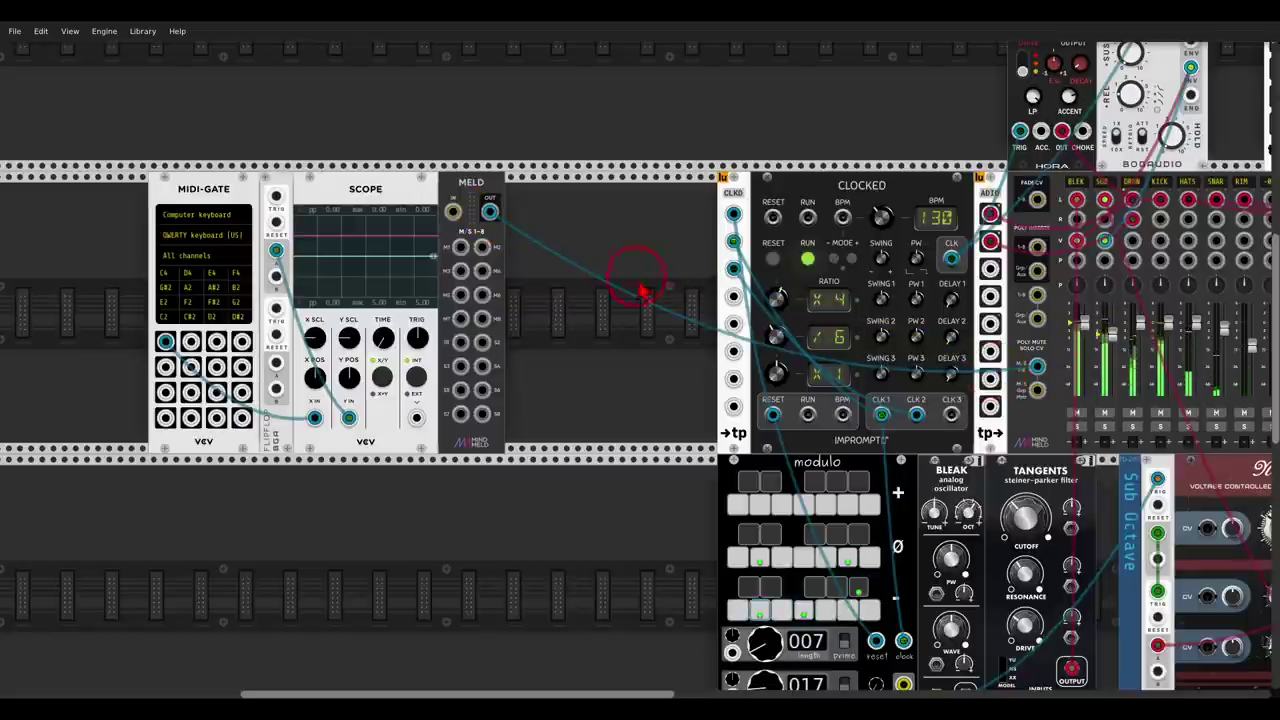
Step: Patch MIDI-GATE's first gate output into MELD's M4 mute input to control the KICK channel directly from the keyboard
mouse_move(488, 255)
mouse_down()
mouse_move(471, 273)
mouse_move(500, 268)
mouse_move(488, 254)
mouse_move(484, 272)
mouse_move(169, 339)
mouse_up()
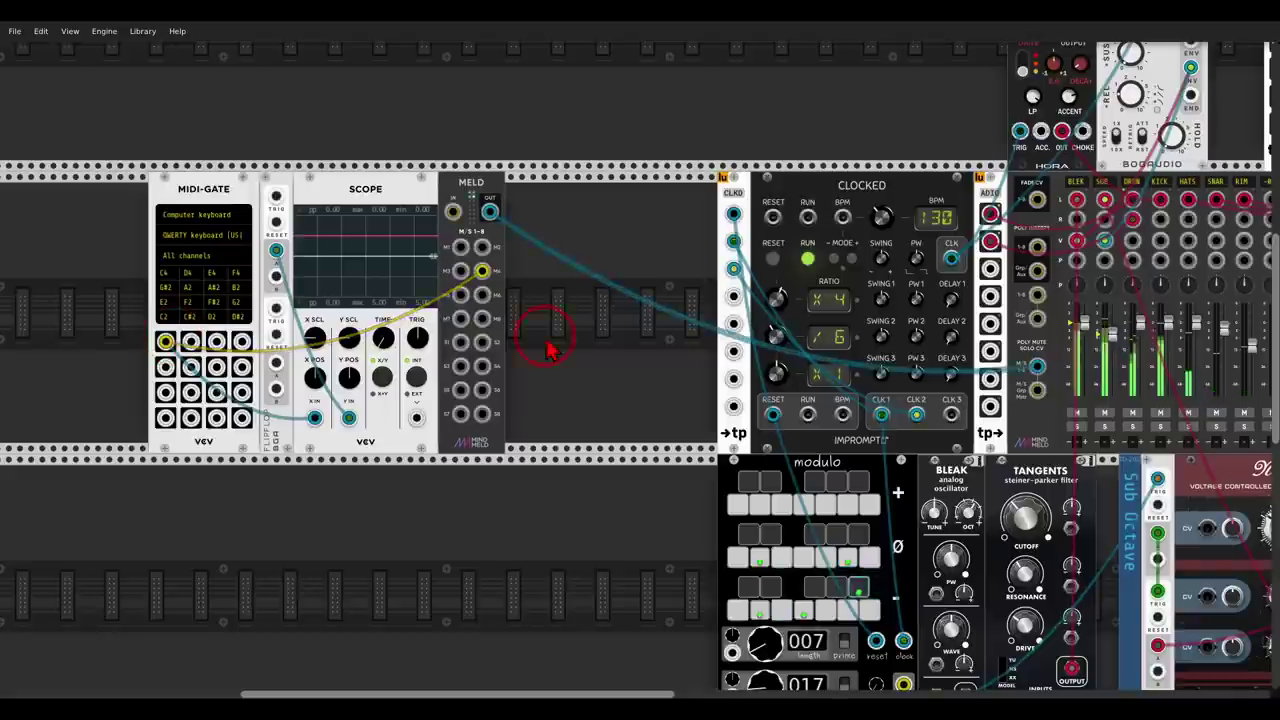
drag(606, 346, 531, 353)
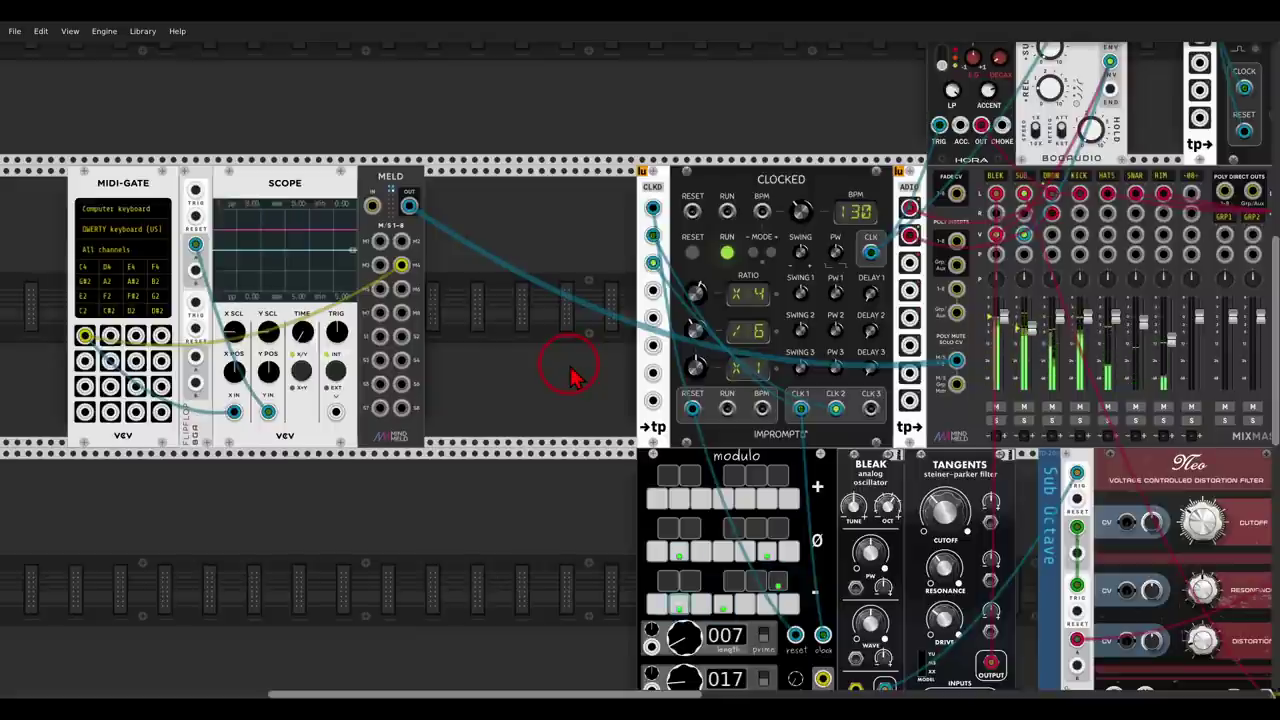
drag(569, 371, 689, 366)
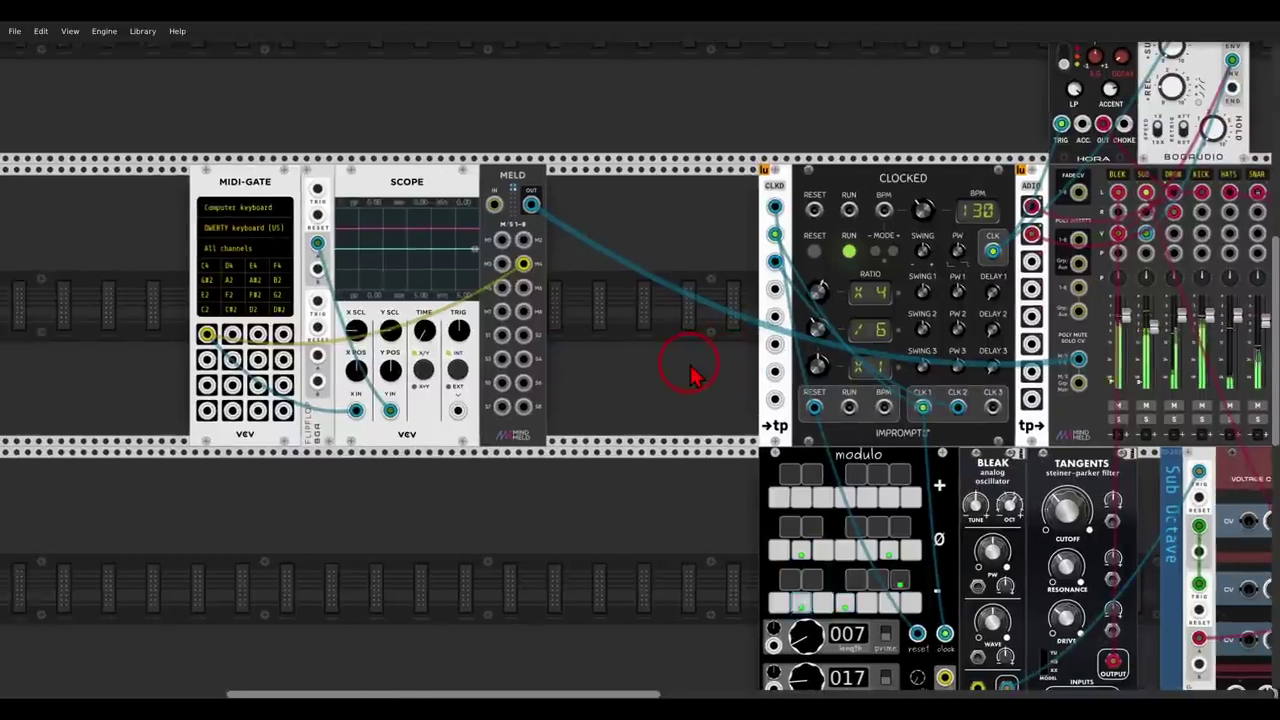
Step: Reroute the keyboard gate from MELD's M4 to the flip-flop's first trigger input, and patch that flip-flop's first output into M4
drag(510, 262, 318, 191)
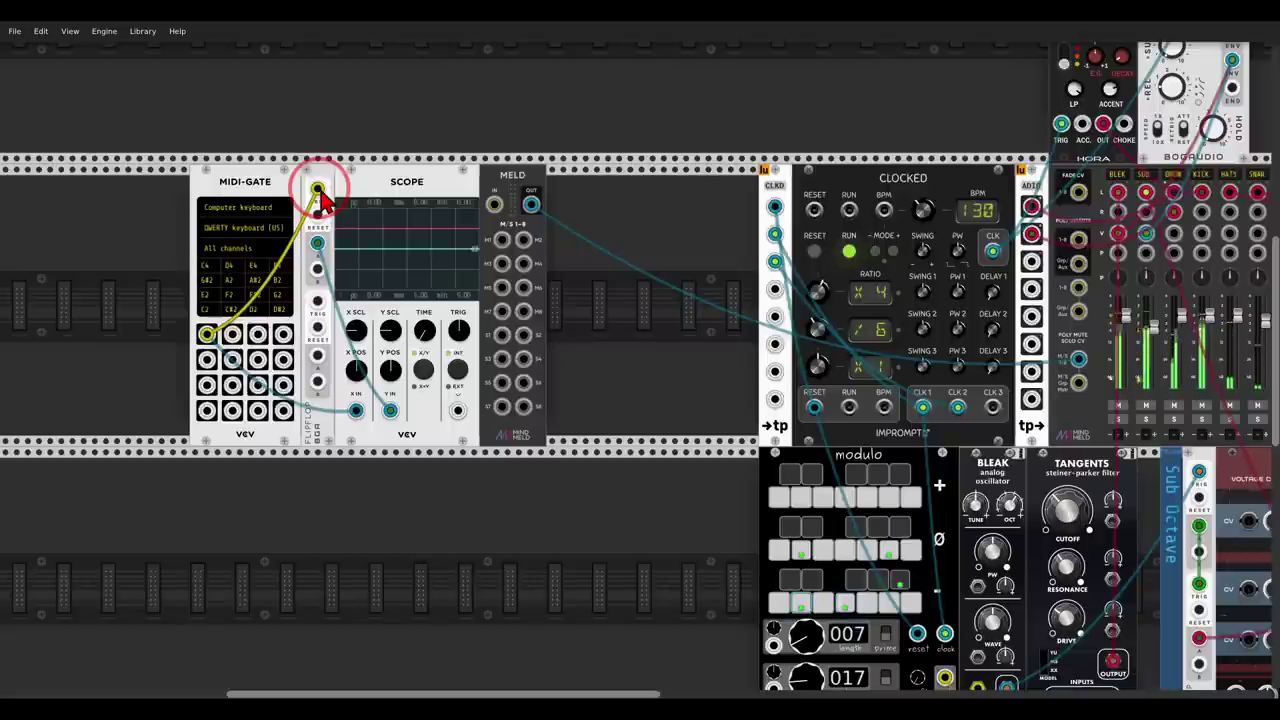
key(z)
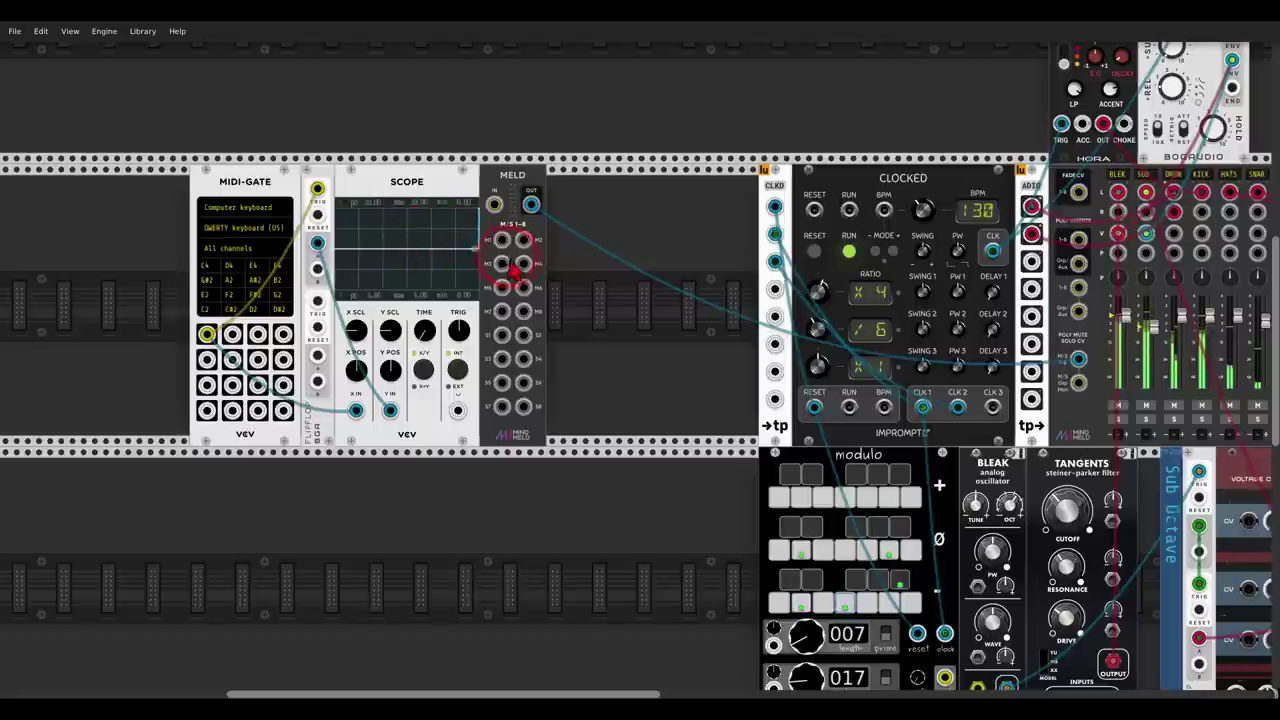
drag(520, 266, 318, 244)
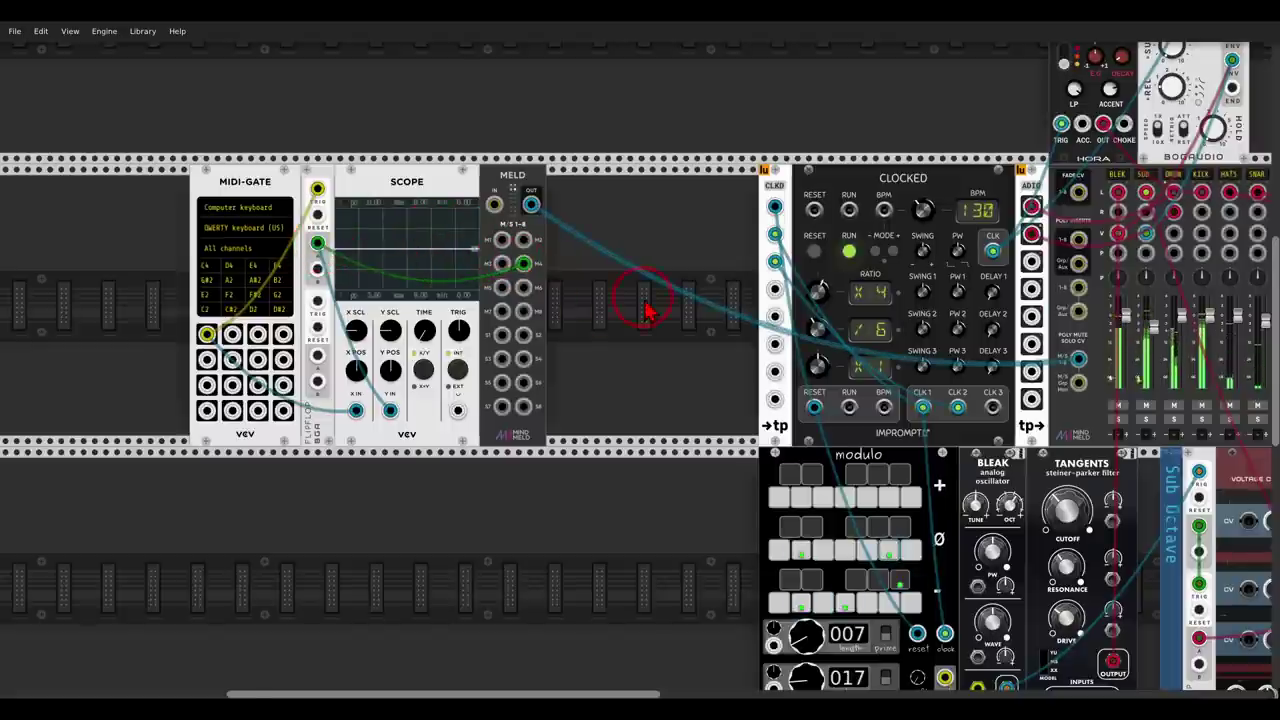
drag(643, 304, 487, 304)
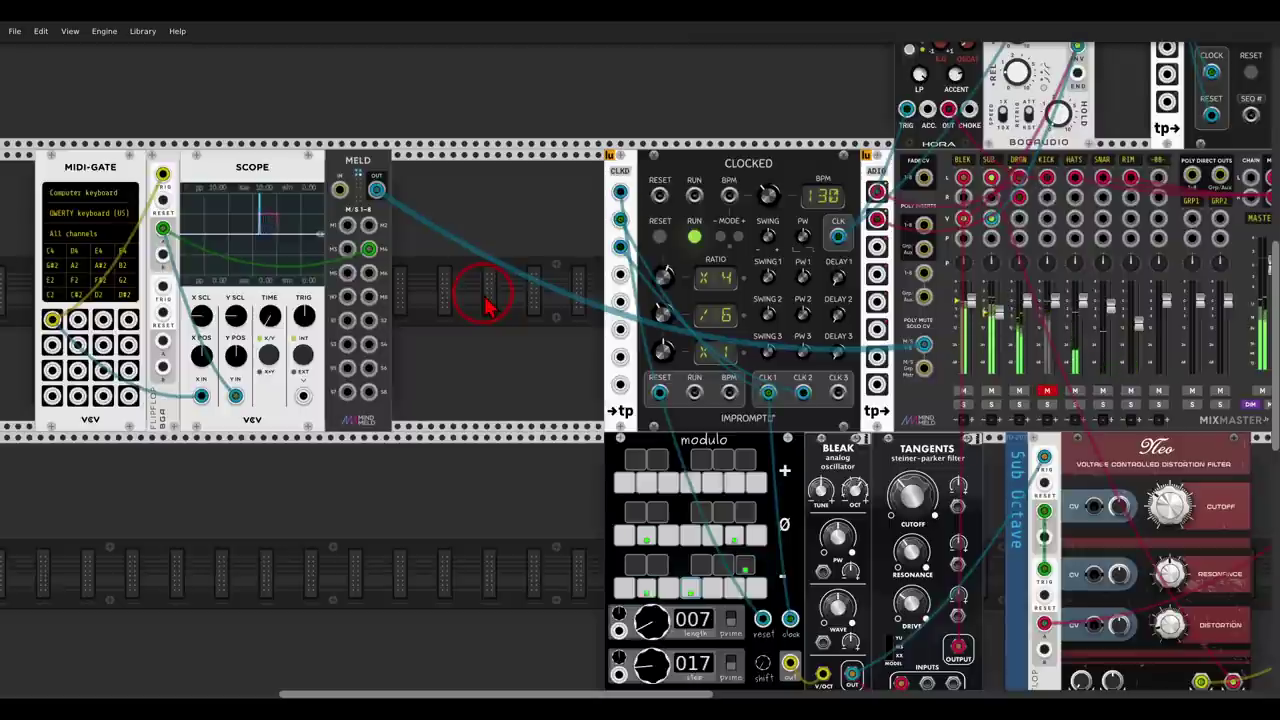
Step: Sweep TANGENTS' cutoff up during the latched kick mute, returning it to about 0.32 while toggling the mute off with the keyboard gate
mouse_move(272, 184)
mouse_down()
mouse_move(242, 255)
mouse_move(290, 262)
mouse_move(292, 205)
mouse_move(262, 179)
mouse_up()
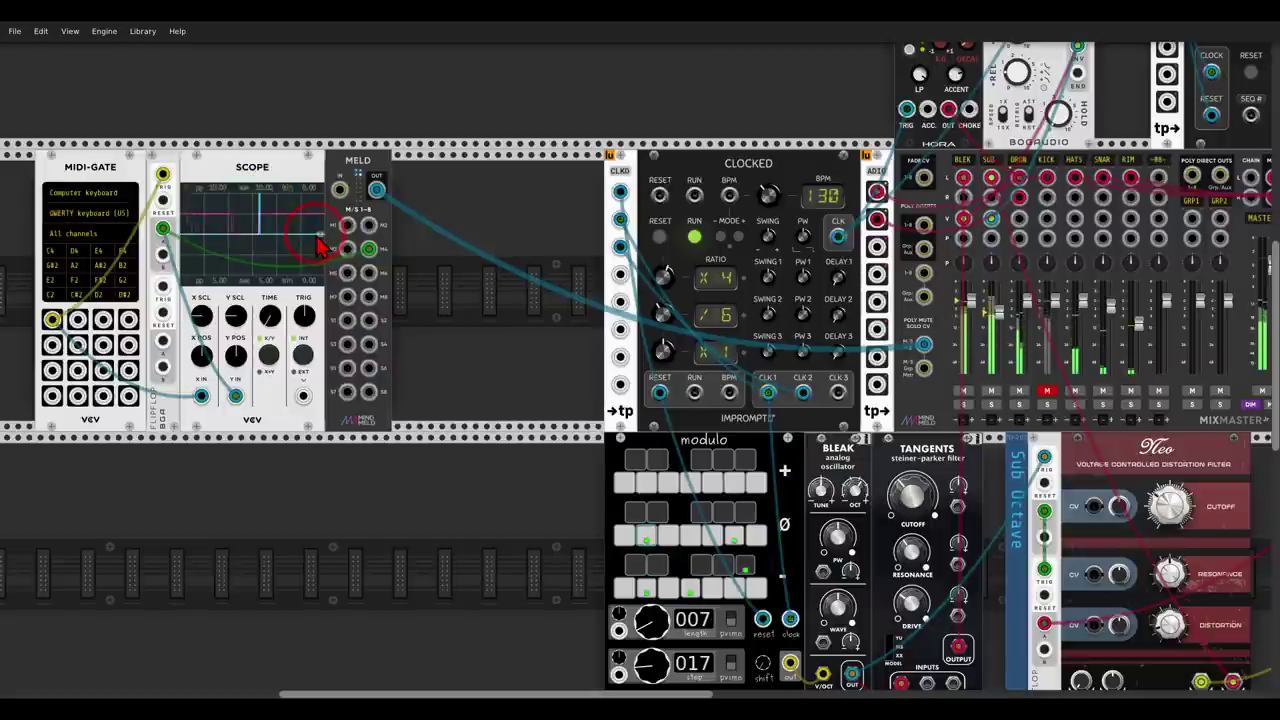
mouse_move(368, 230)
mouse_down()
mouse_move(367, 279)
mouse_move(386, 277)
mouse_move(375, 233)
mouse_up()
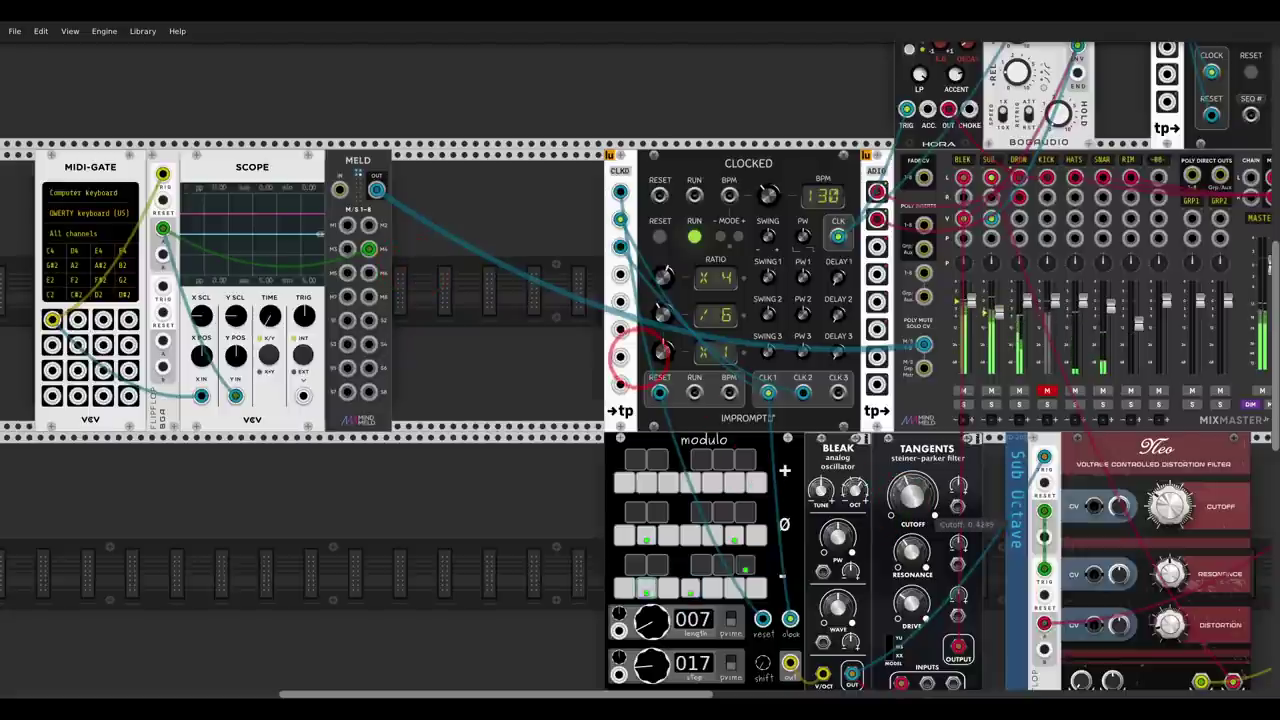
drag(912, 492, 912, 425)
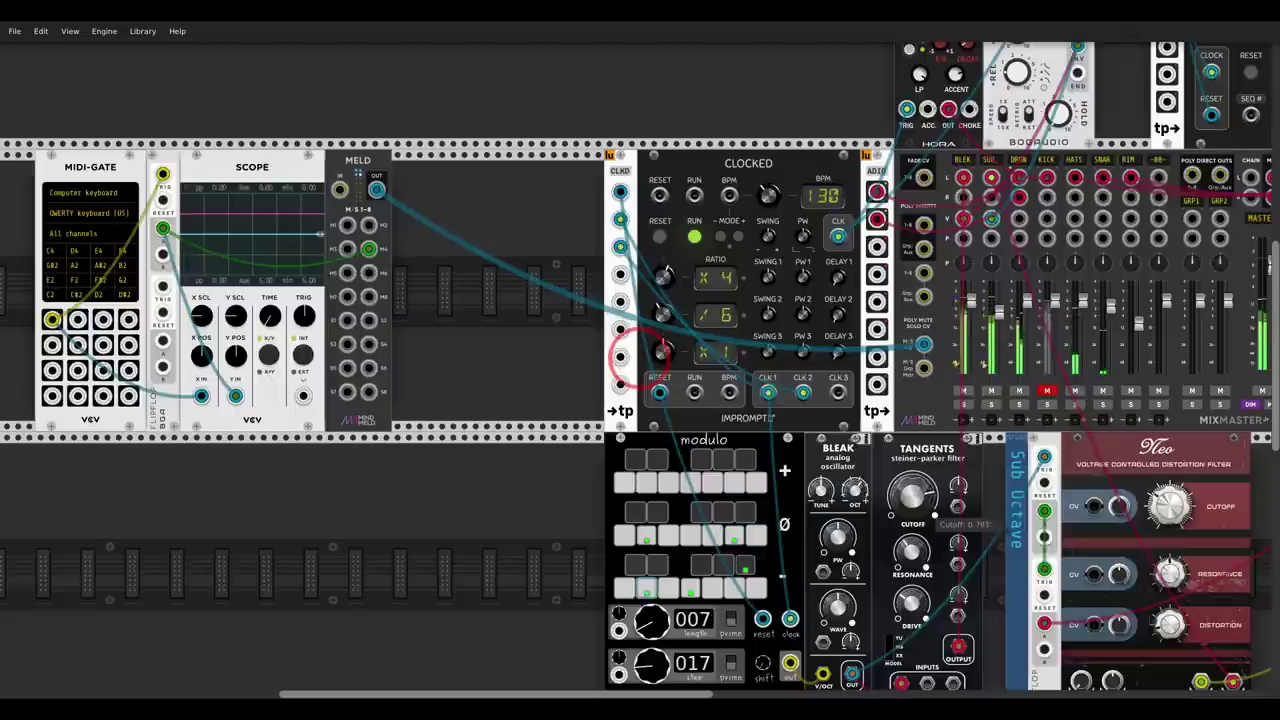
drag(908, 512, 908, 690)
key(z)
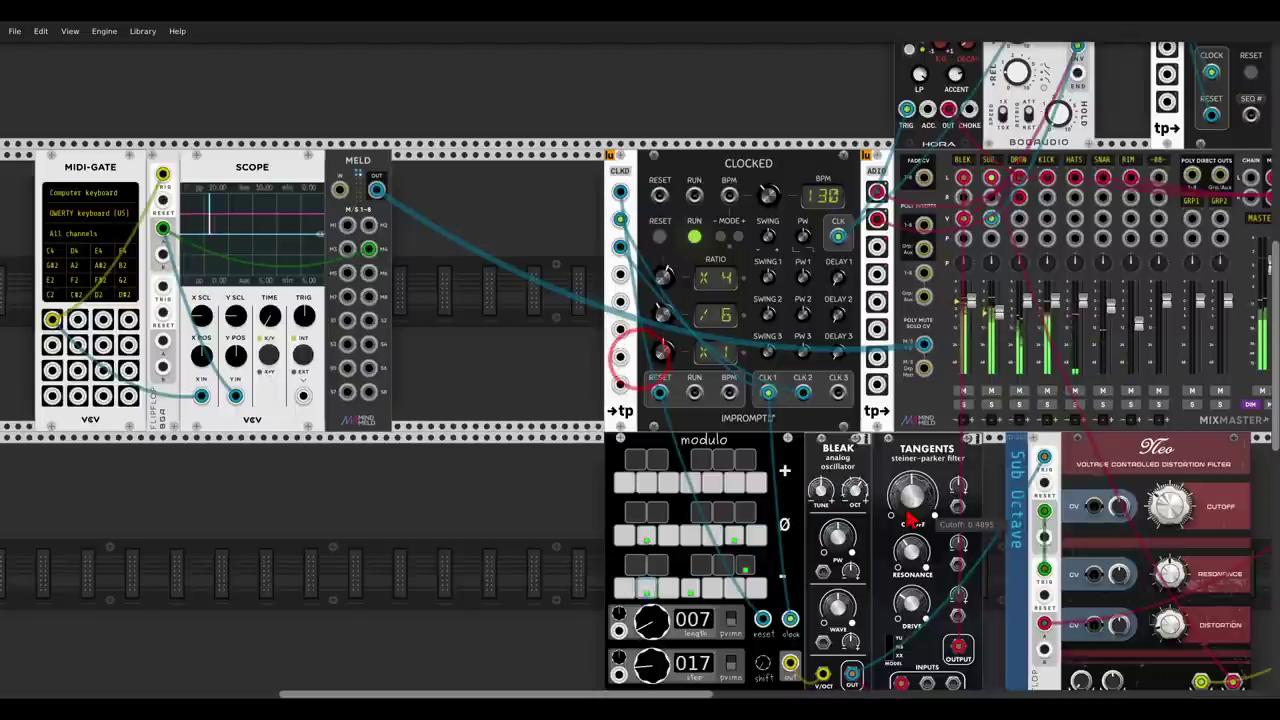
drag(910, 518, 910, 528)
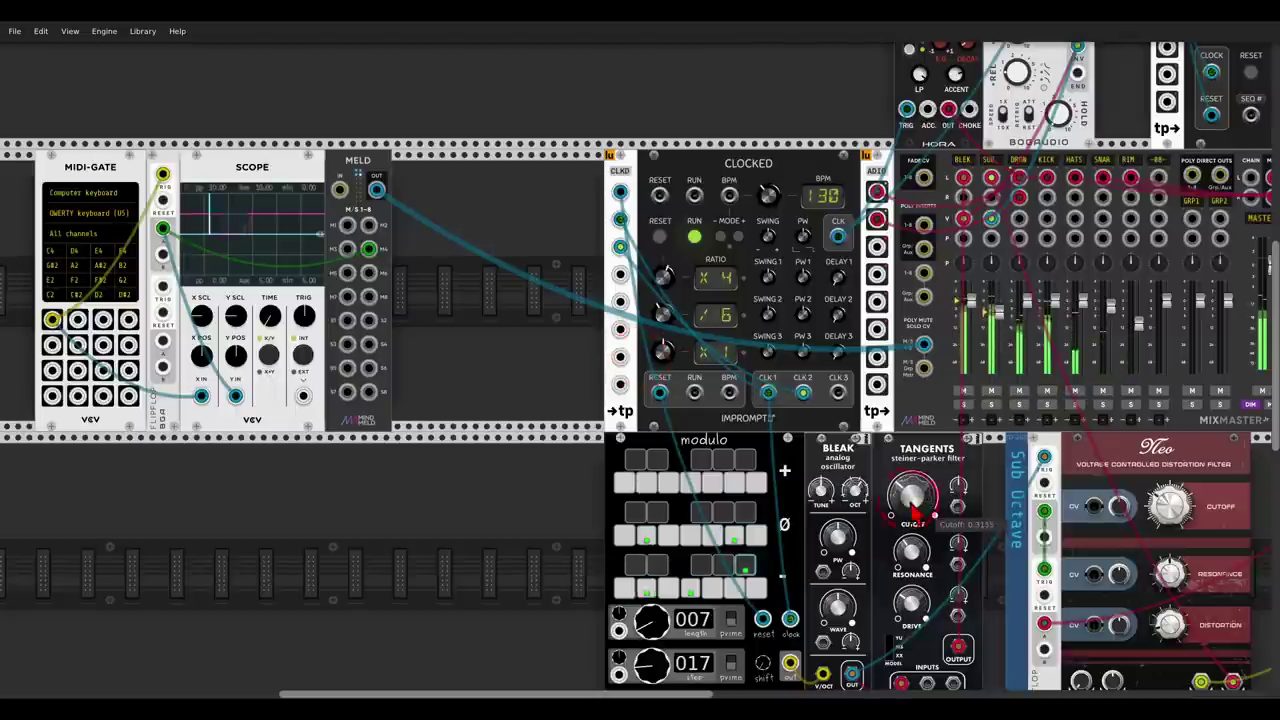
click(532, 390)
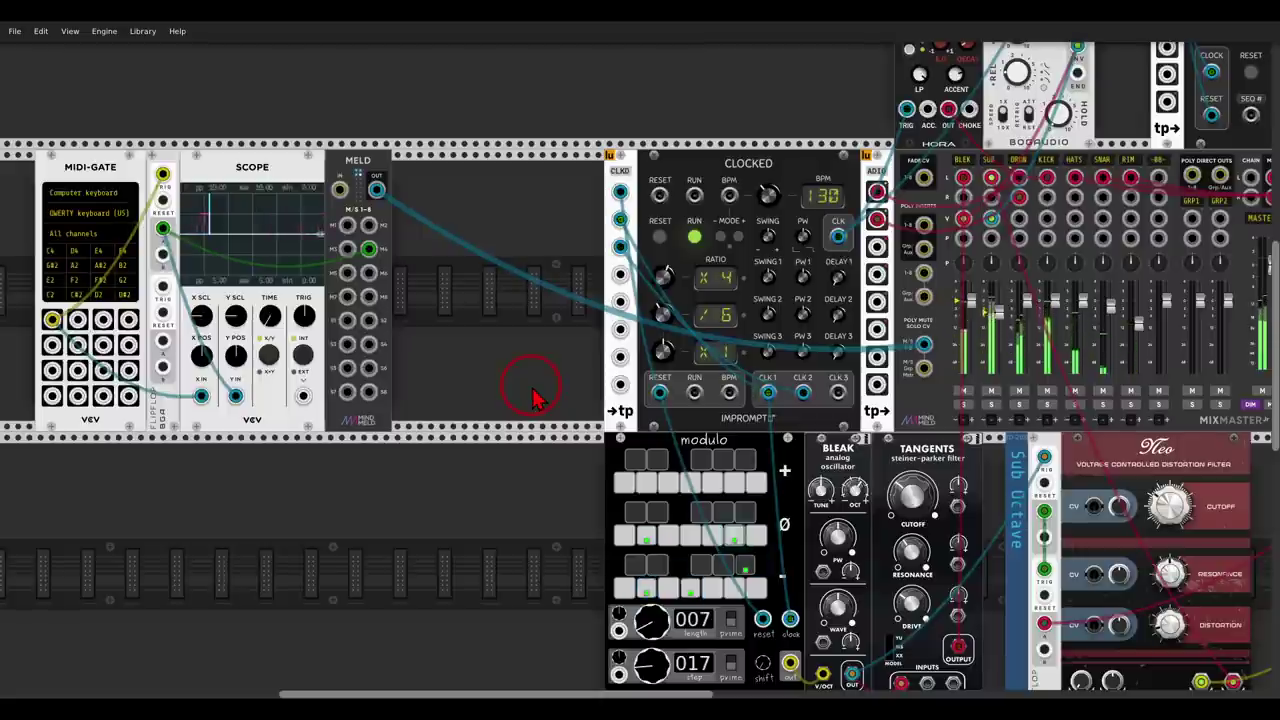
Step: Set MixMaster's Mute/Solo CV mode to Gate high/low
scroll(552, 385, right, 3)
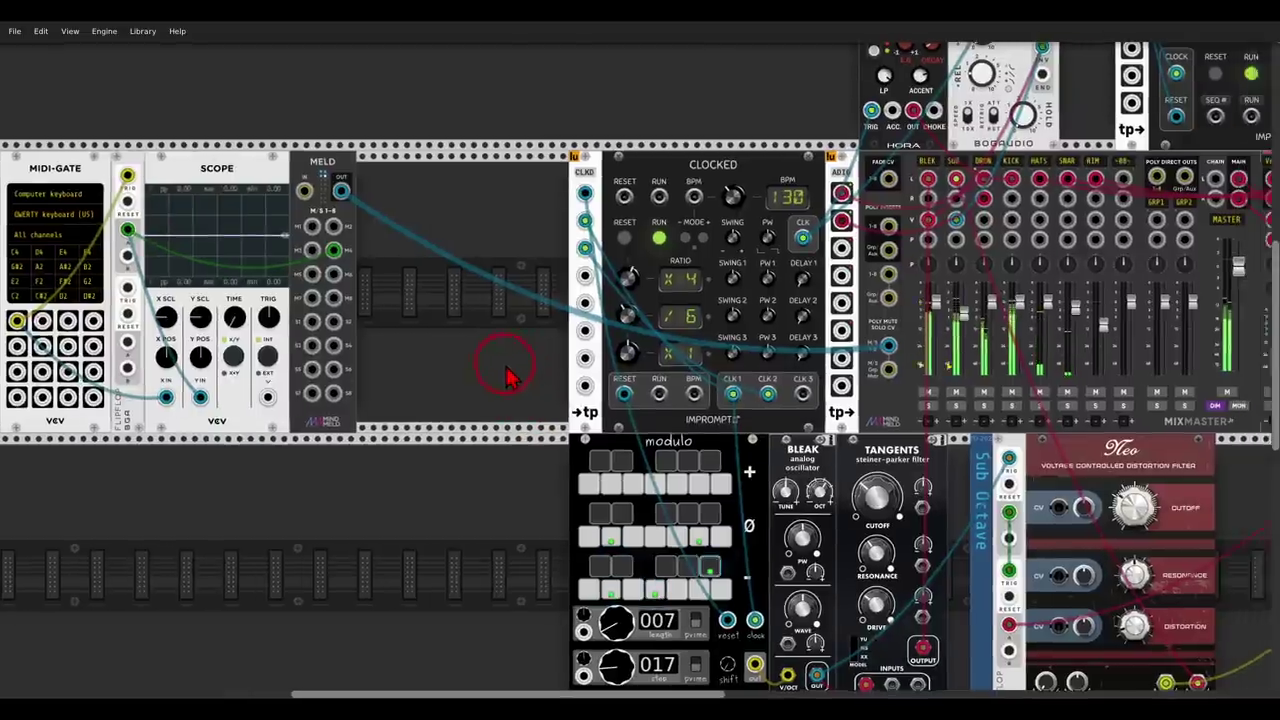
right_click(869, 176)
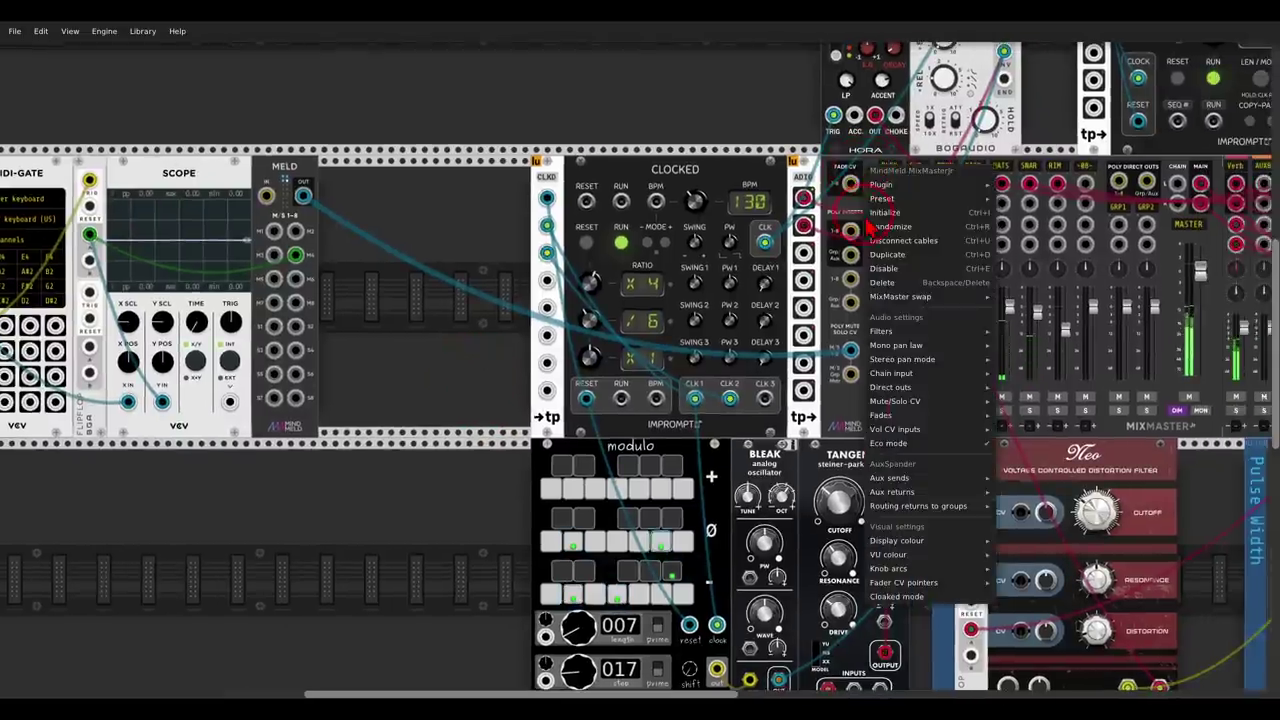
mouse_move(919, 405)
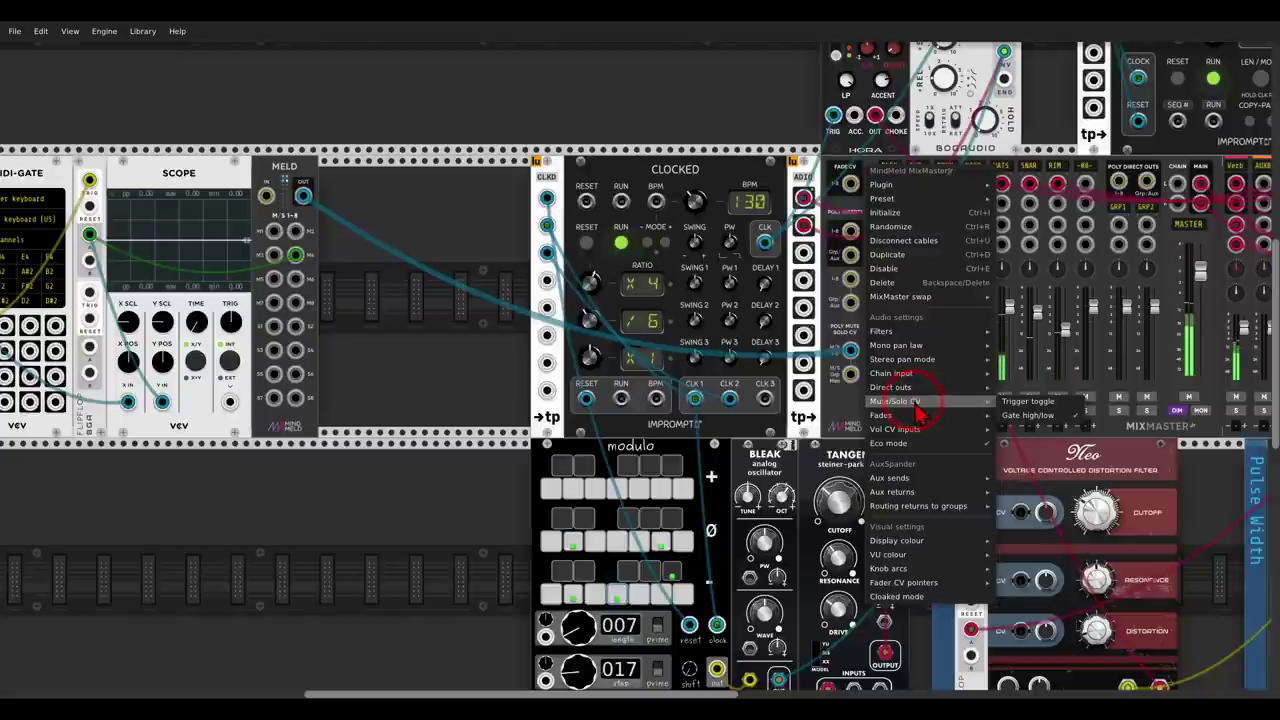
click(1040, 417)
Step: Sweep TANGENTS' and Neo's cutoffs up during a kick mute, bringing Neo back to about 490 Hz and TANGENTS to 0.32
drag(370, 350, 650, 335)
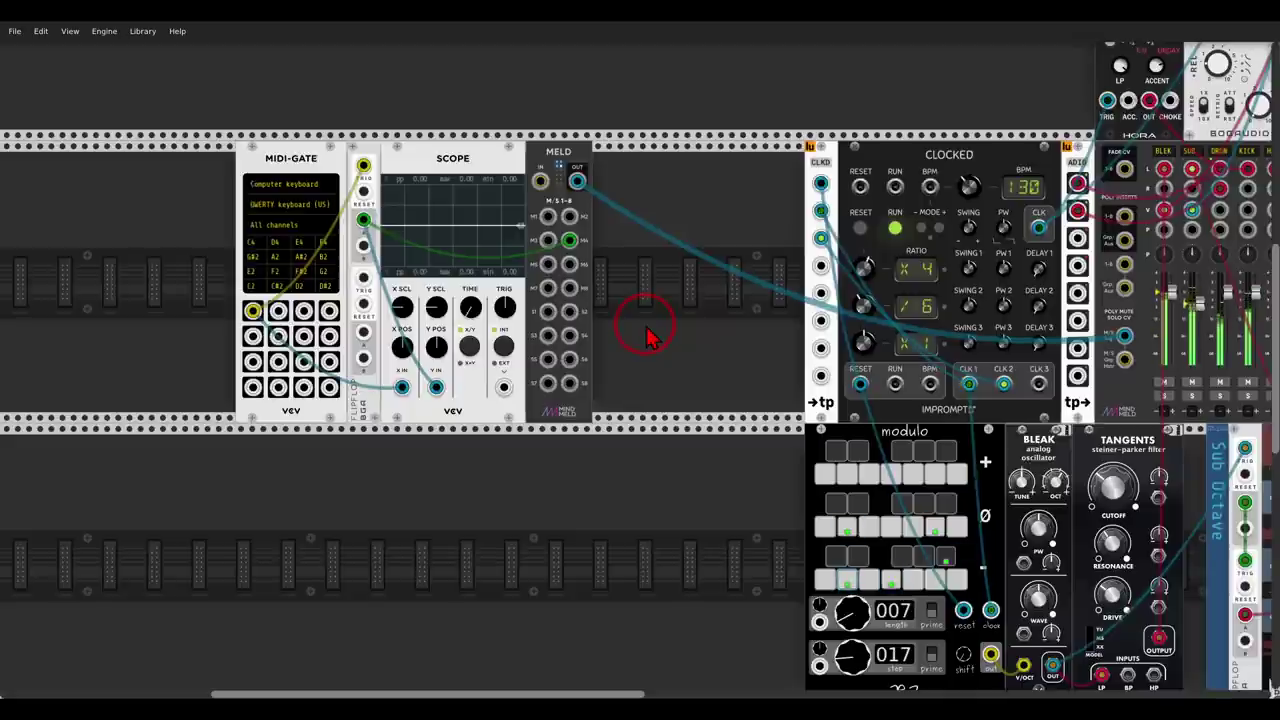
scroll(688, 460, down, 5)
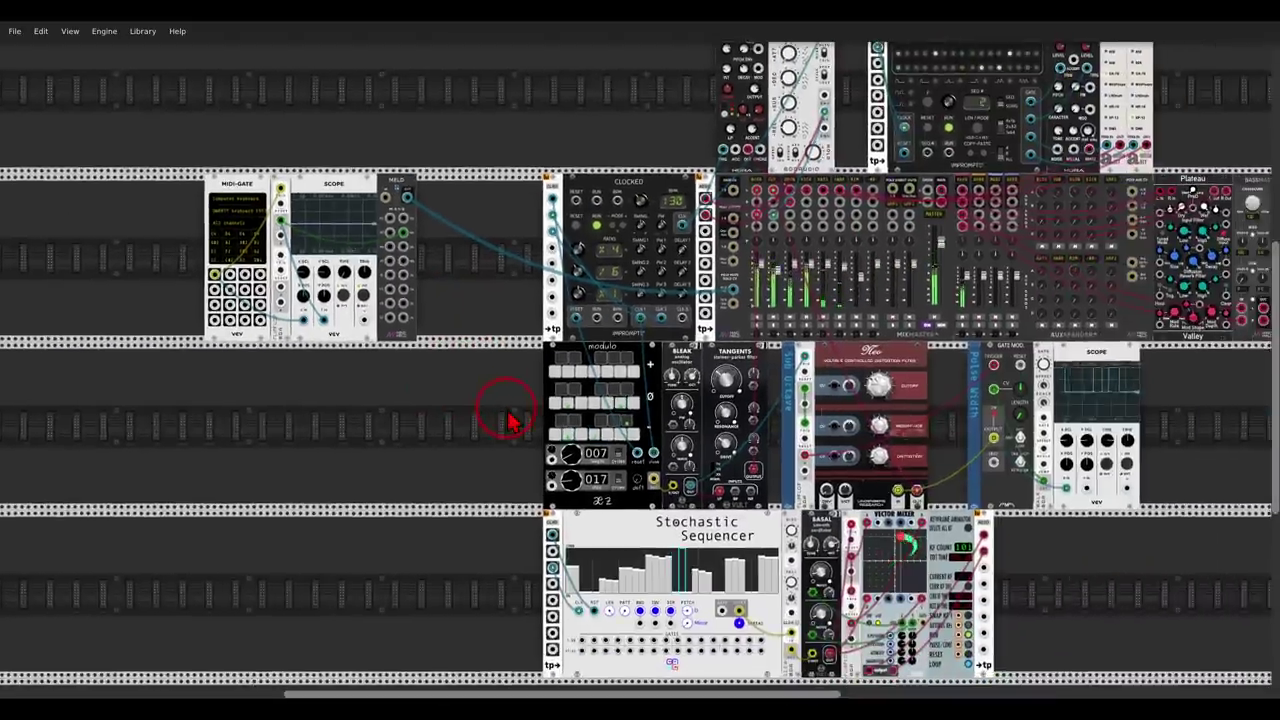
scroll(508, 420, down, 2)
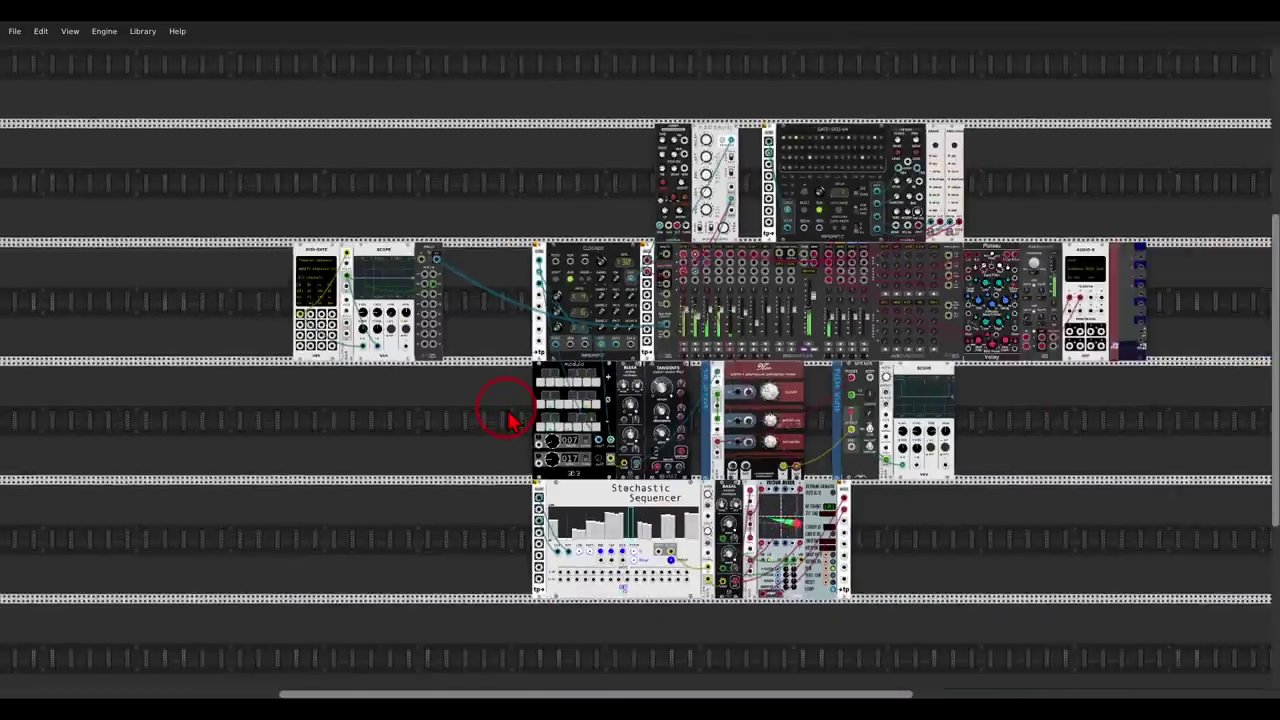
drag(1029, 537, 916, 535)
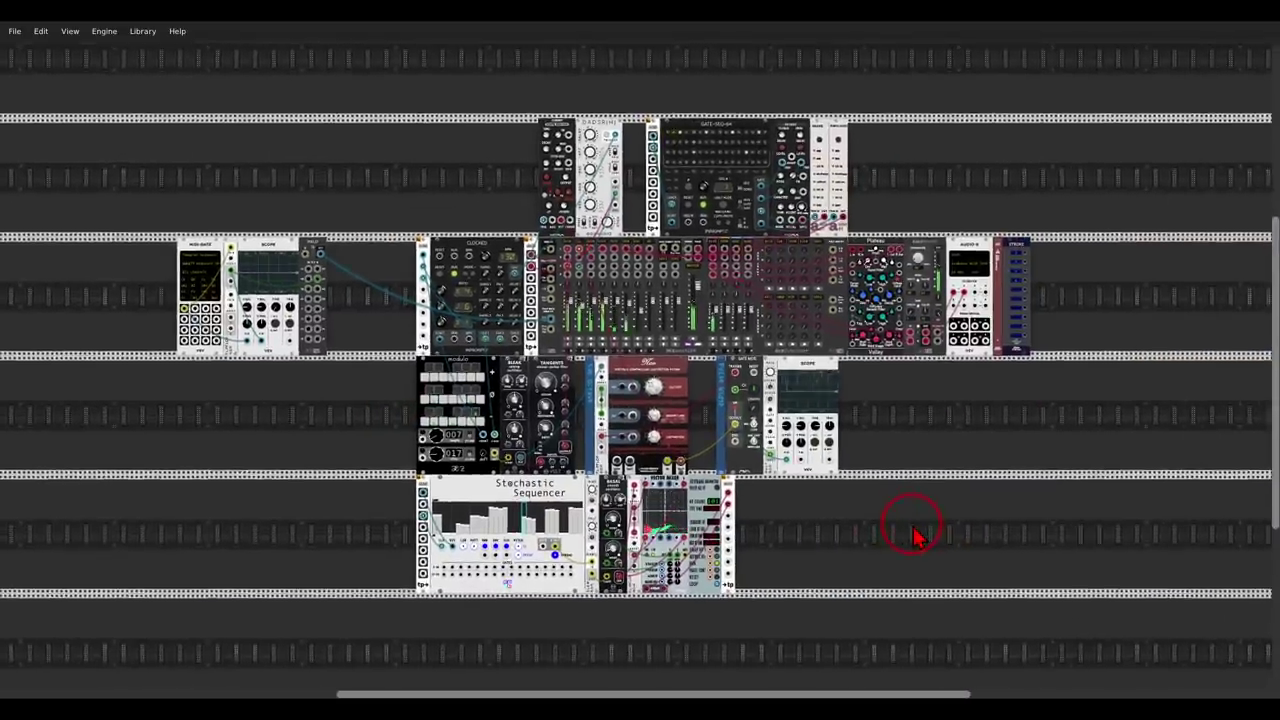
scroll(837, 533, up, 1)
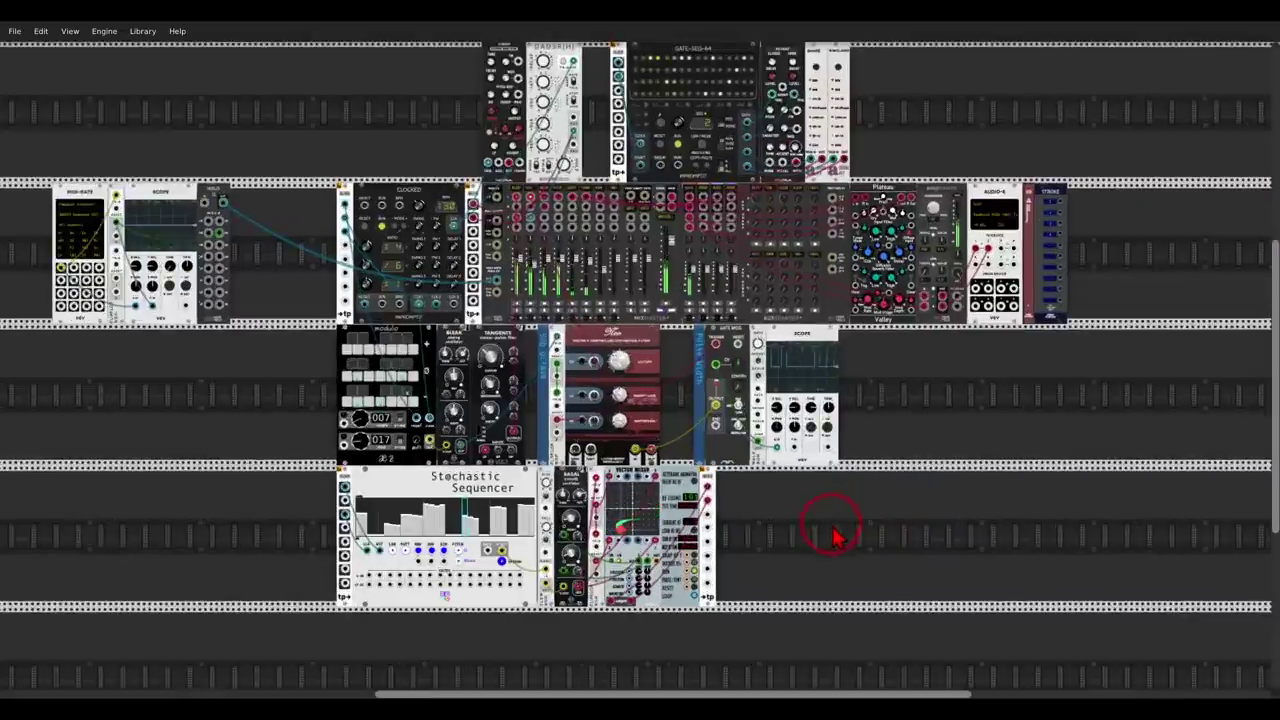
drag(837, 533, 884, 564)
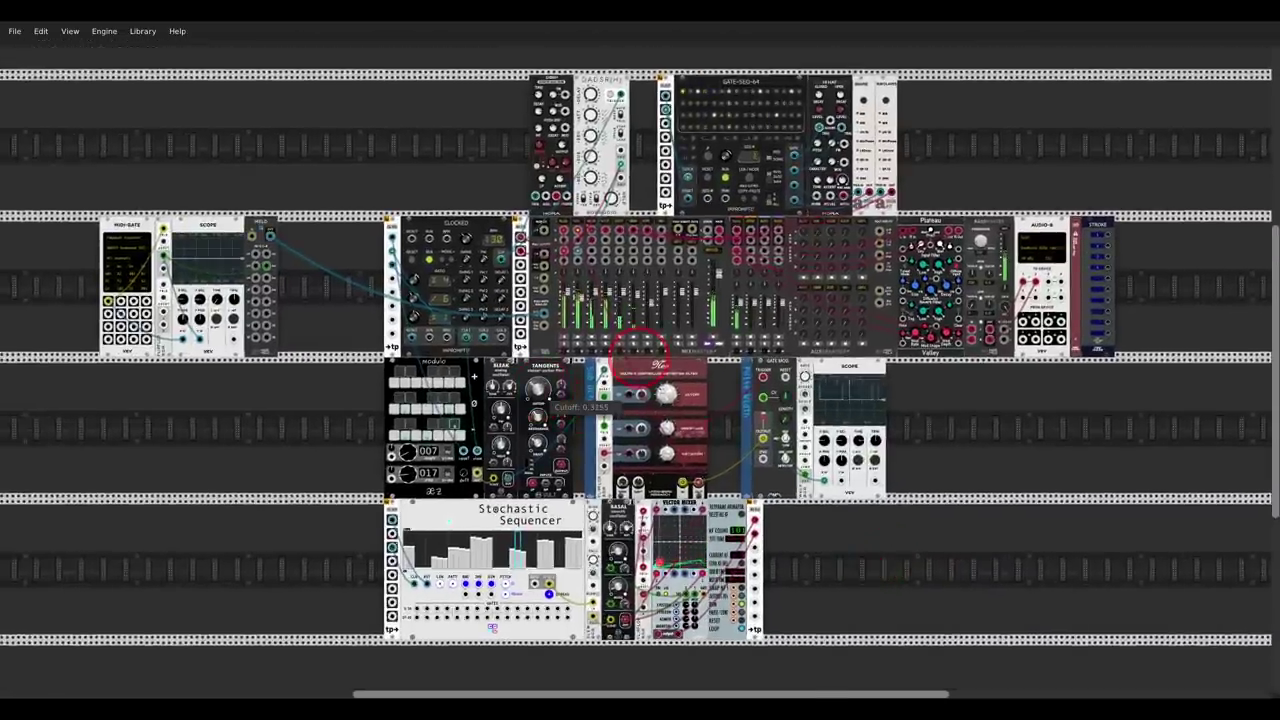
drag(538, 388, 538, 378)
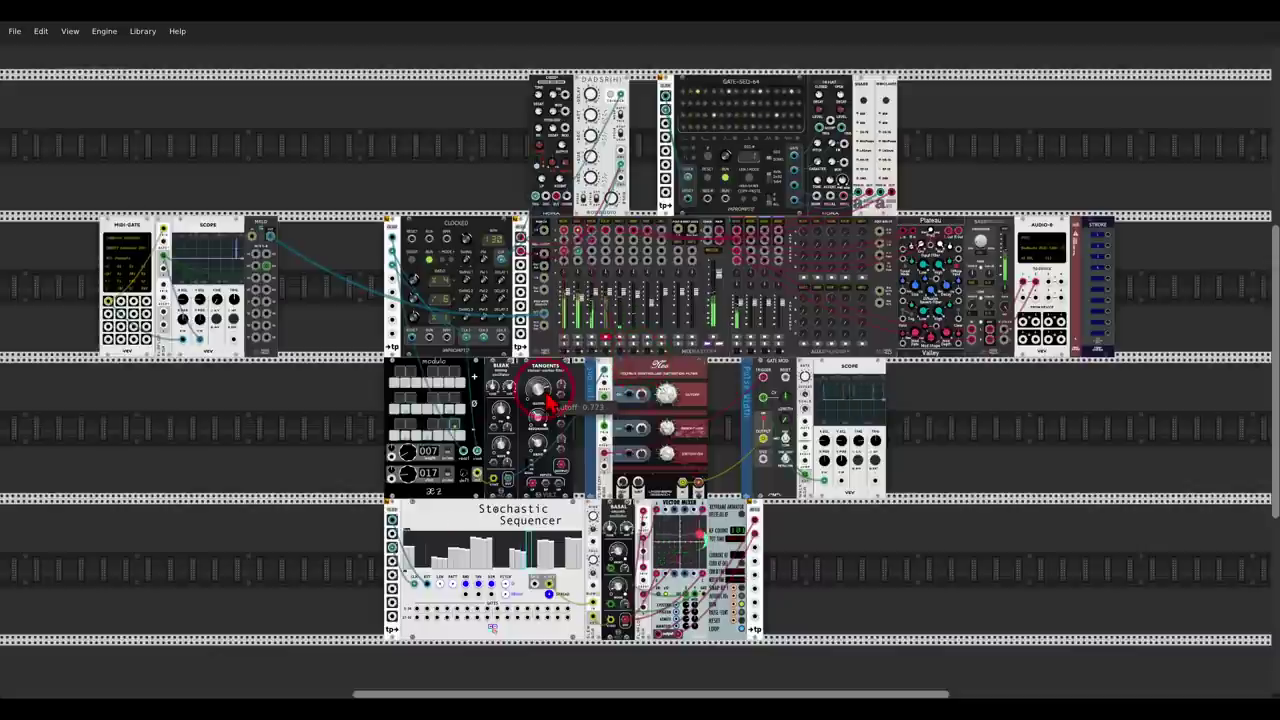
drag(657, 406, 642, 341)
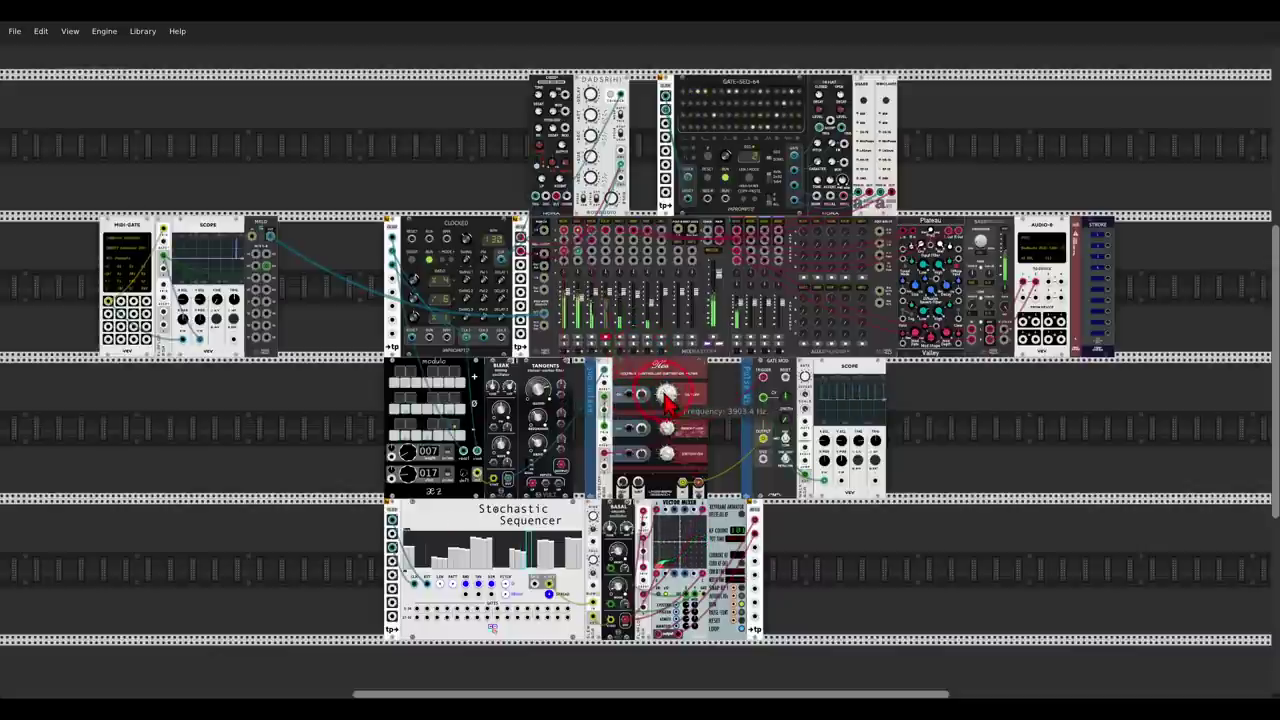
drag(537, 388, 537, 376)
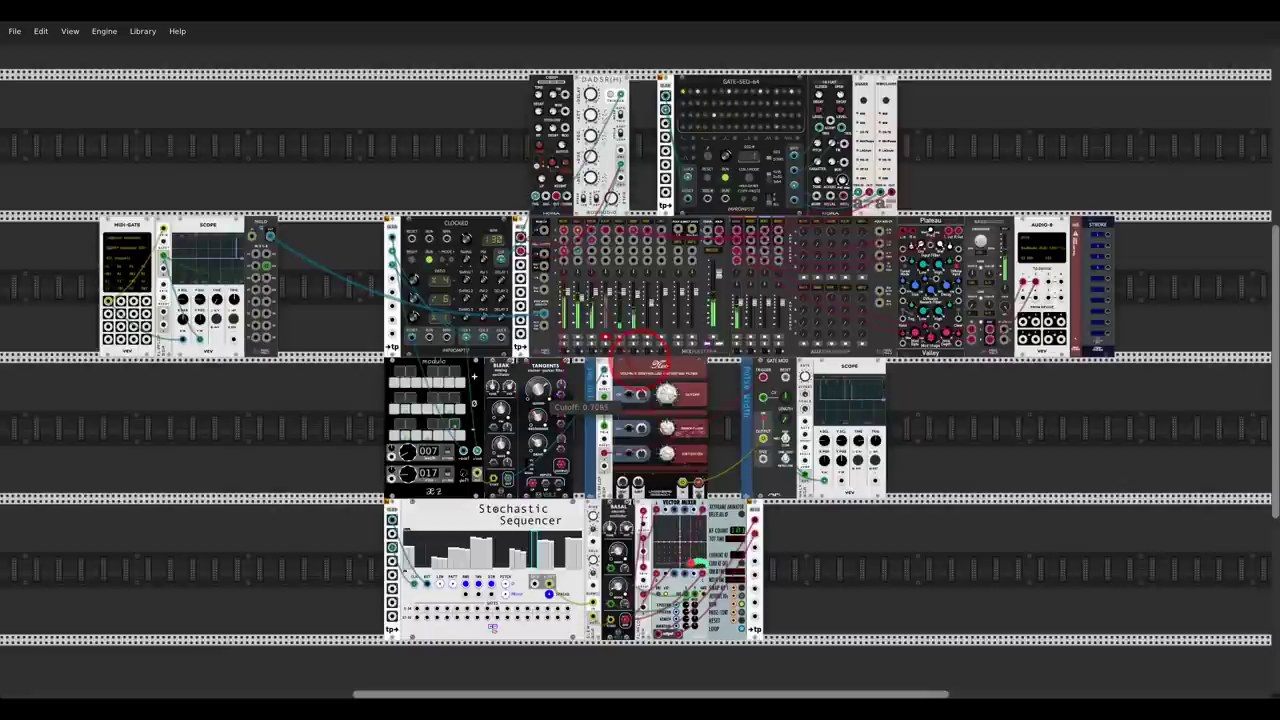
drag(637, 396, 642, 343)
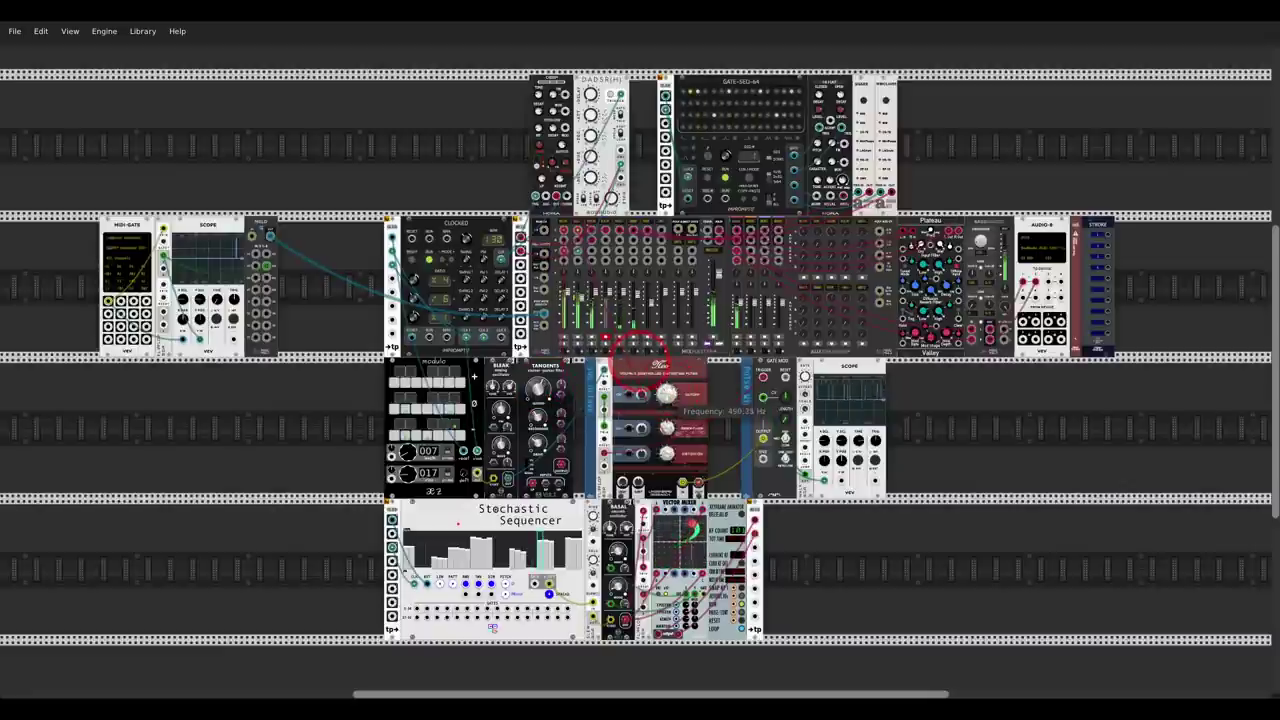
mouse_move(538, 390)
mouse_down()
mouse_move(548, 405)
mouse_move(538, 396)
mouse_up()
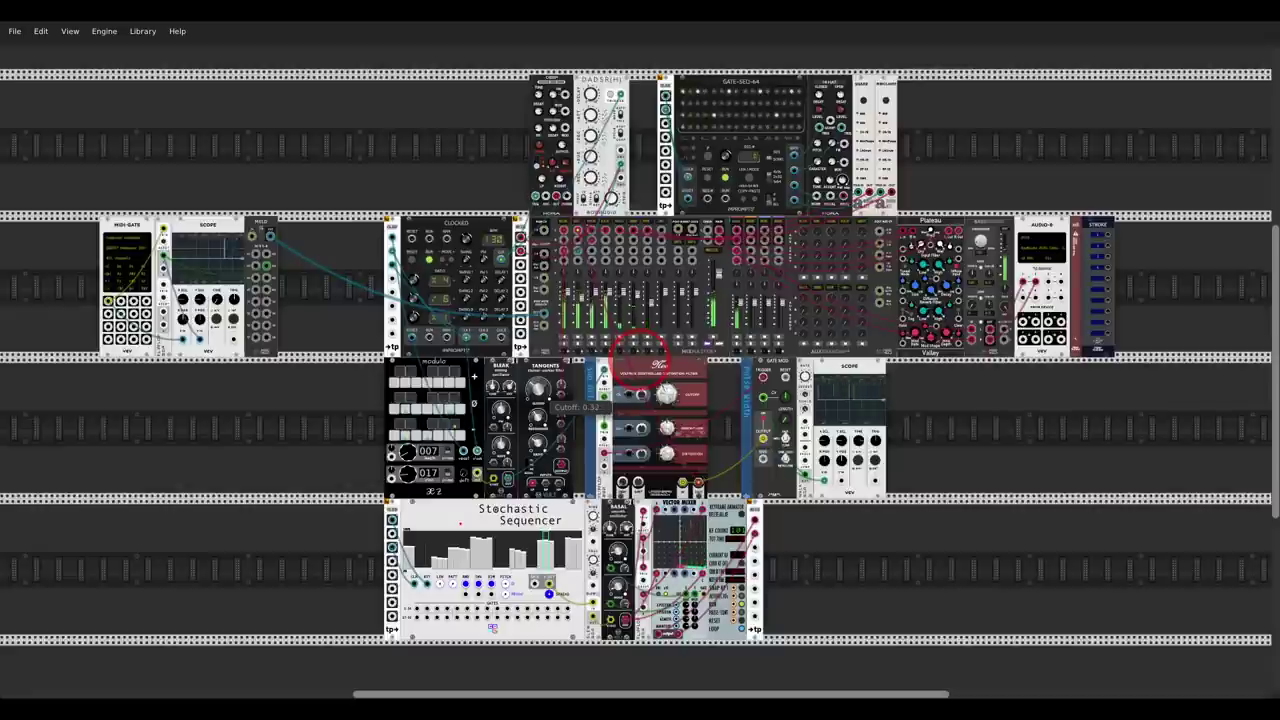